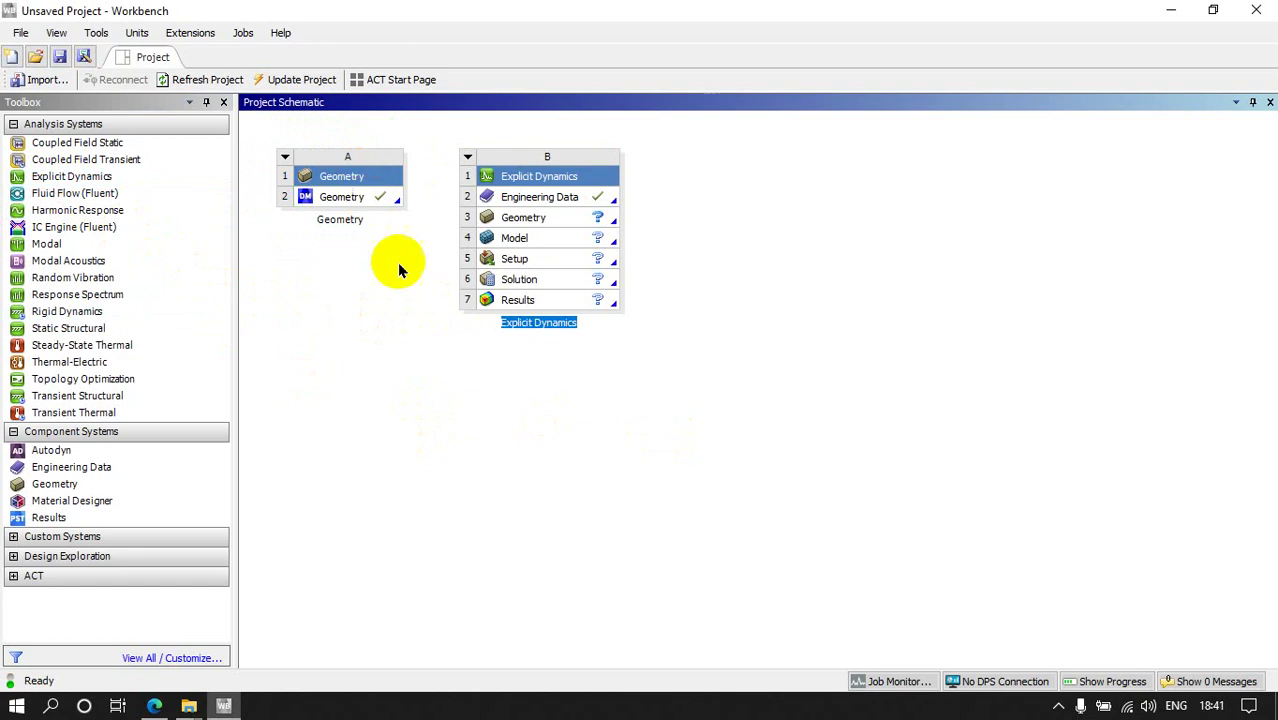
Step: Link the standalone Geometry system's geometry to the Geometry cell of the Explicit Dynamics system
click(408, 305)
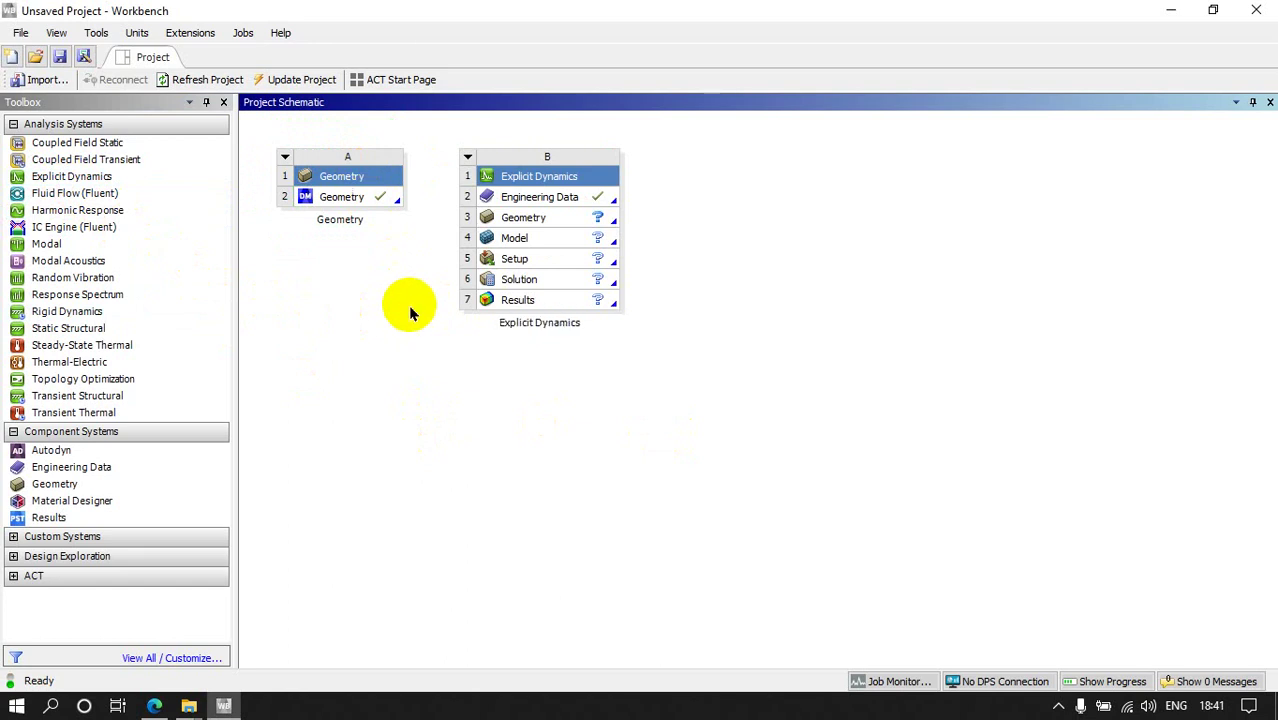
click(356, 206)
drag(356, 206, 462, 222)
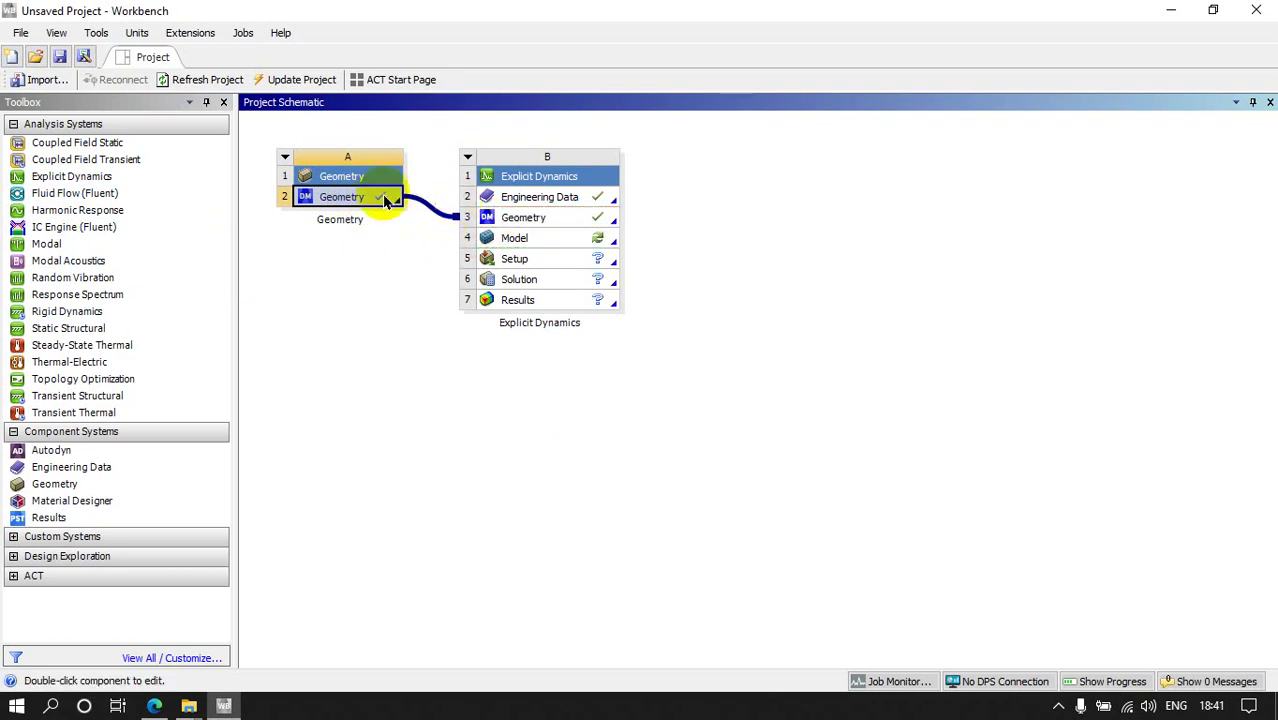
click(417, 256)
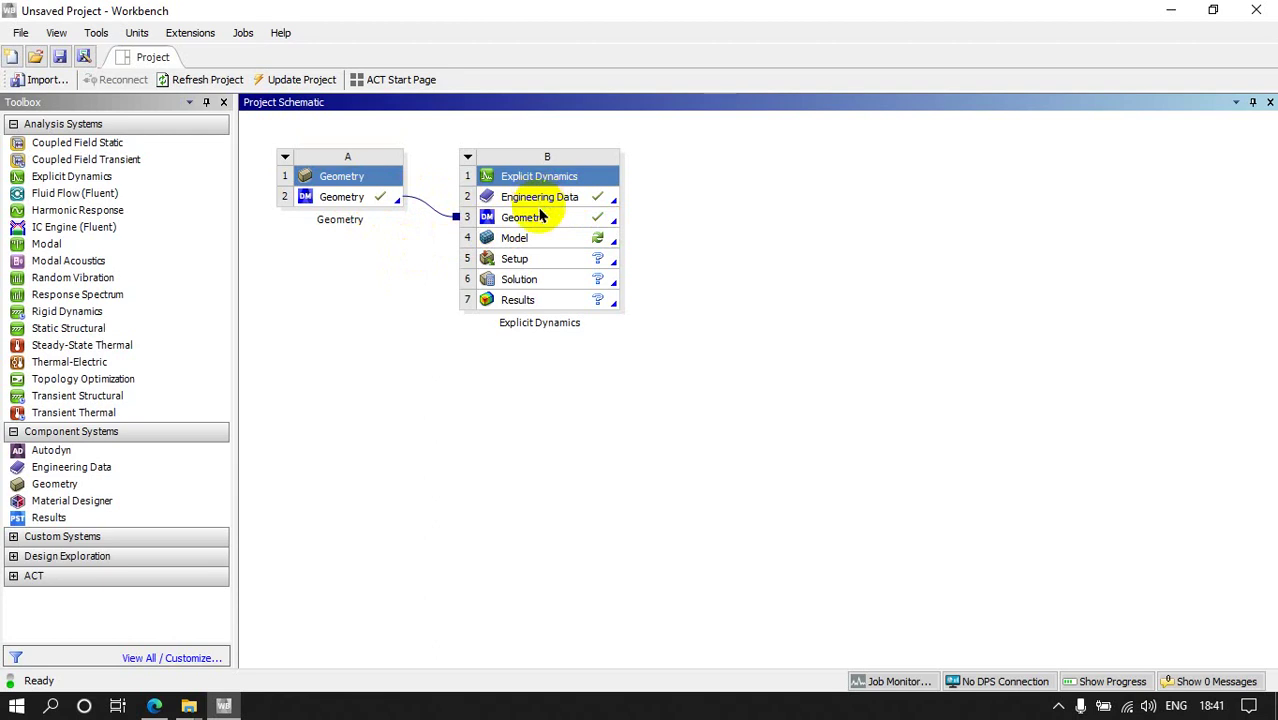
Step: Open the Explicit Dynamics system's Engineering Data for editing and display the engineering data sources
click(597, 203)
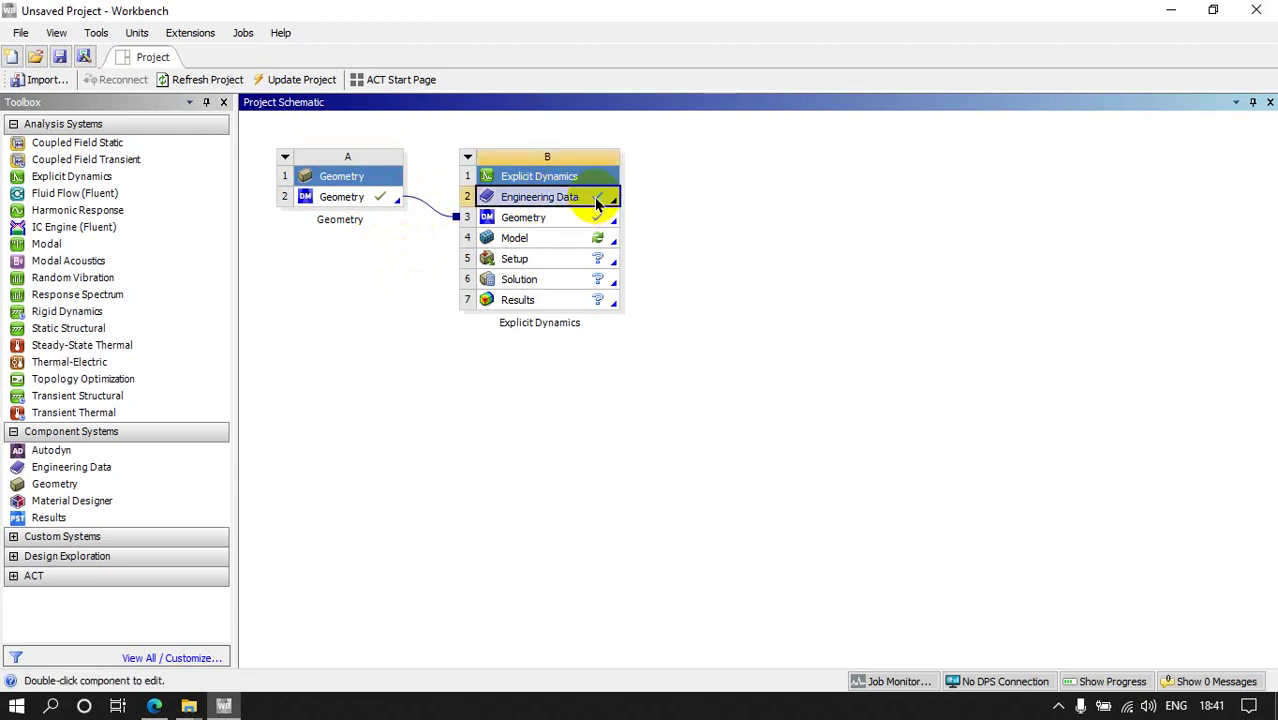
right_click(597, 203)
click(630, 212)
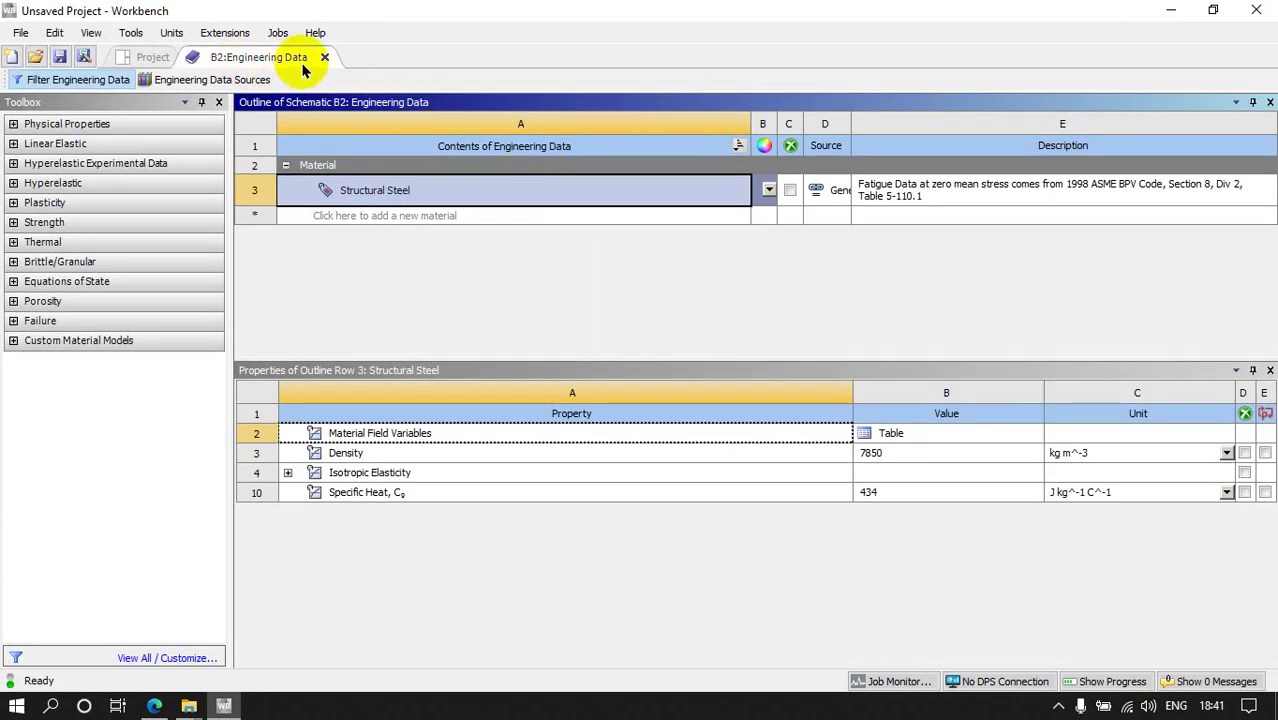
click(208, 85)
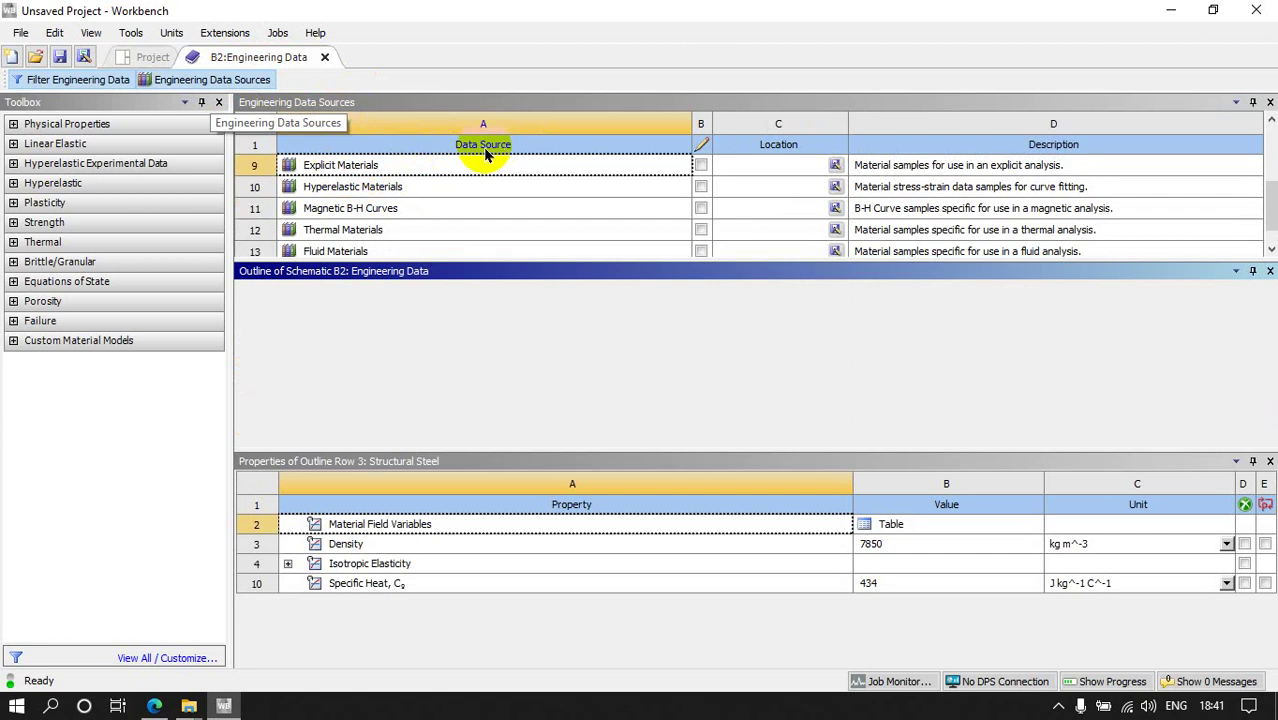
drag(1270, 212, 1272, 150)
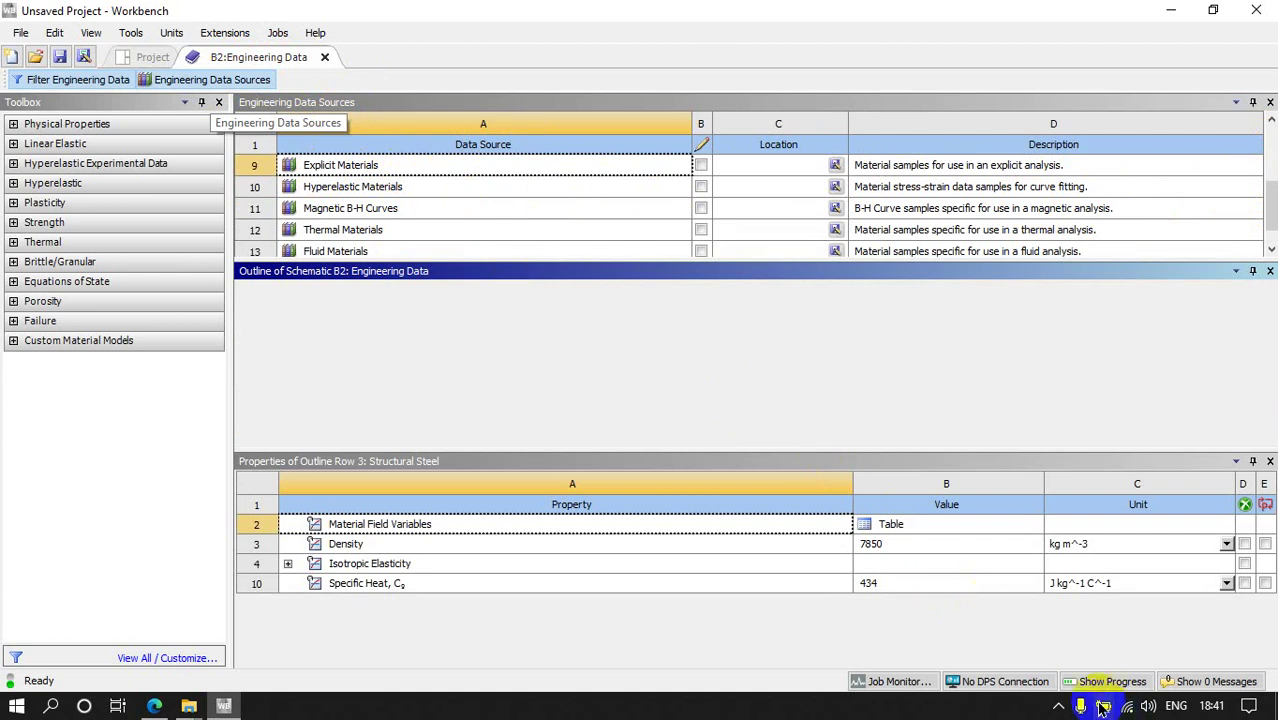
click(1058, 706)
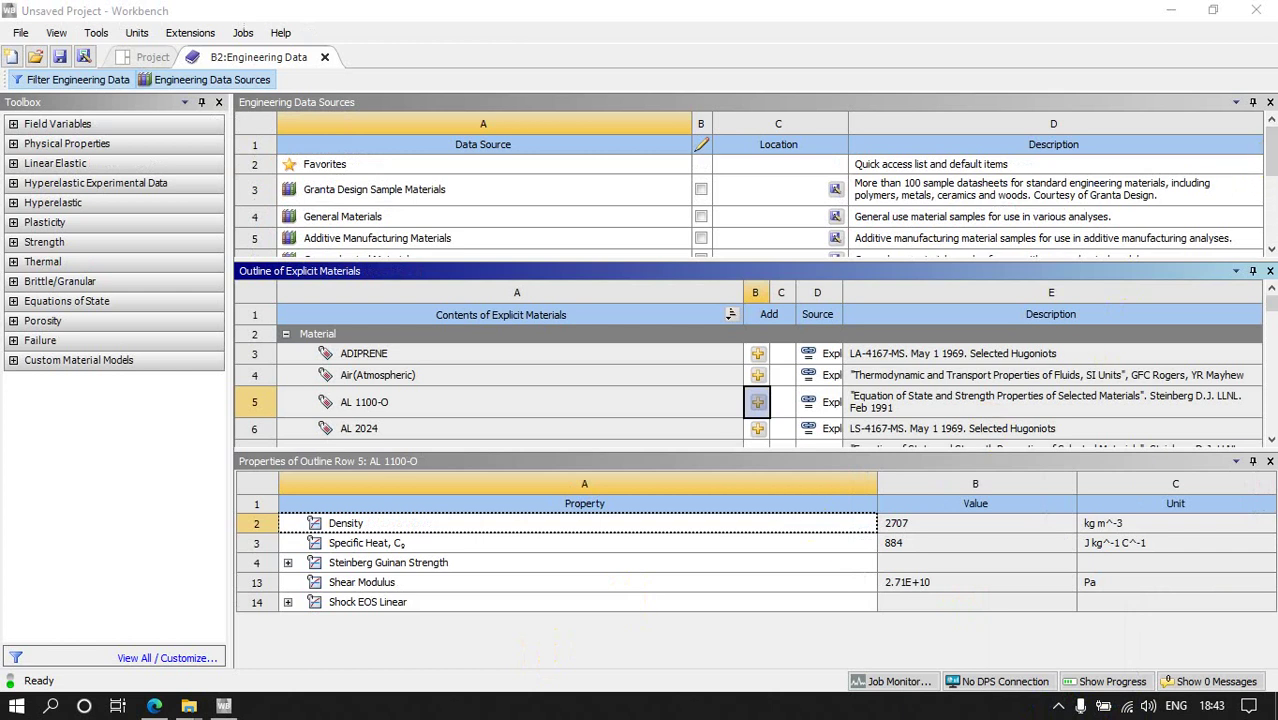
Step: Add AL 1100-O from the Explicit Materials library to the engineering data
drag(1268, 150, 1272, 214)
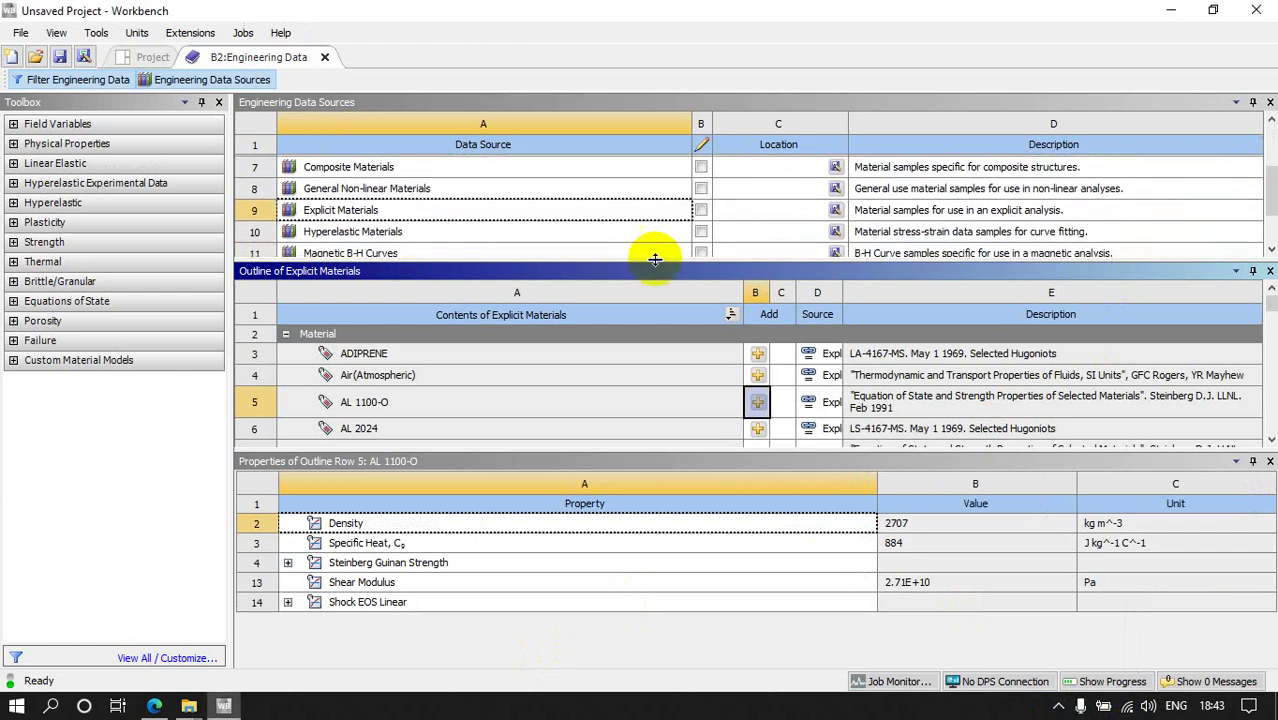
click(341, 215)
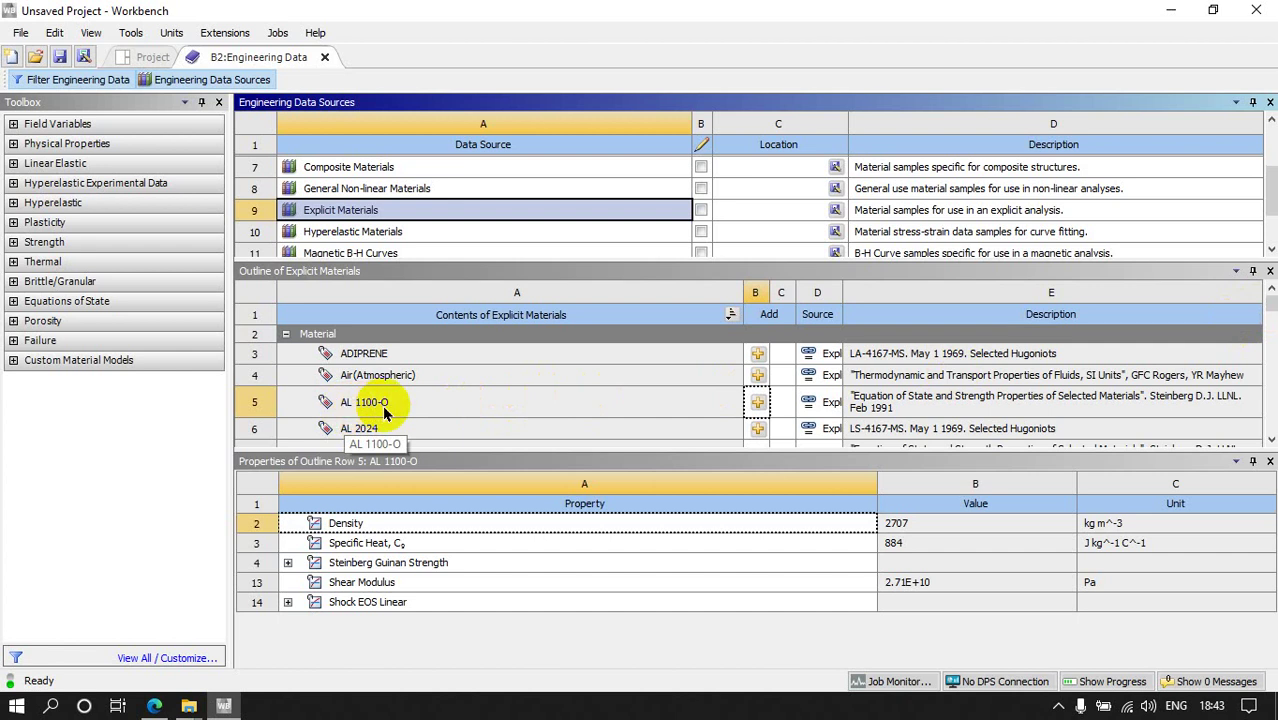
click(759, 406)
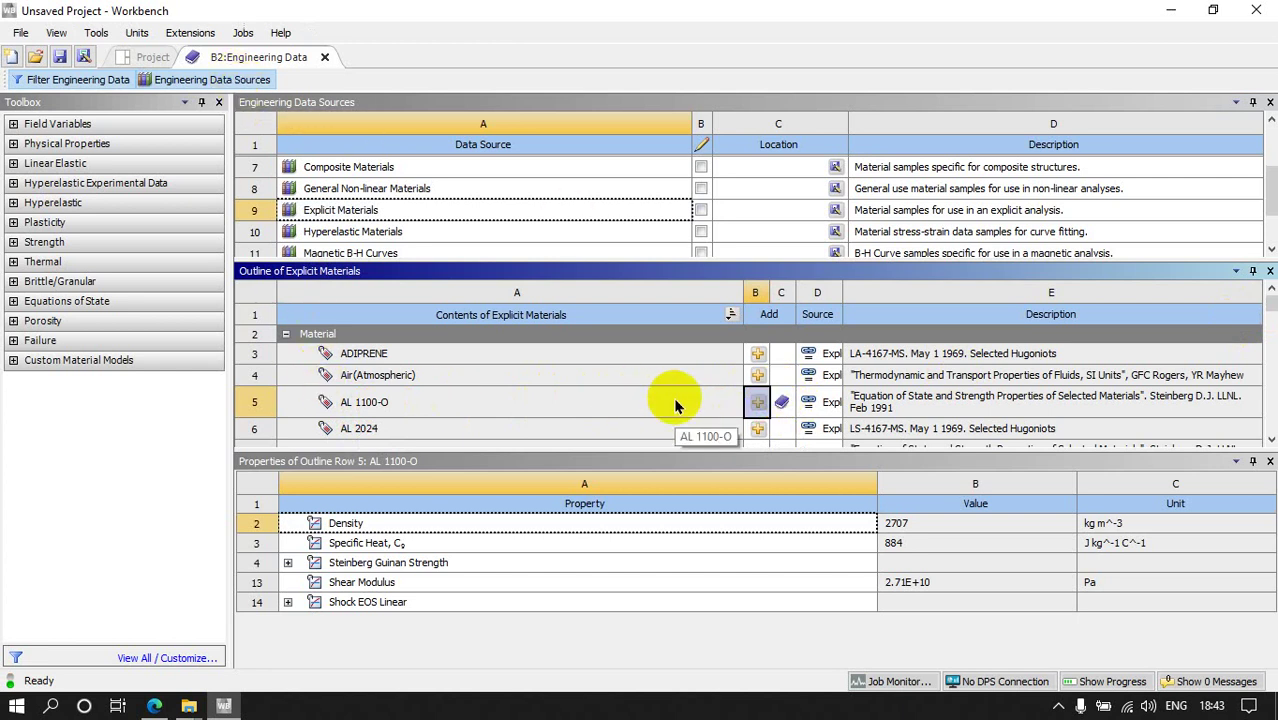
Step: Add TITANIUM from the Explicit Materials library and return to the list of the project's own materials
drag(1271, 312, 1268, 422)
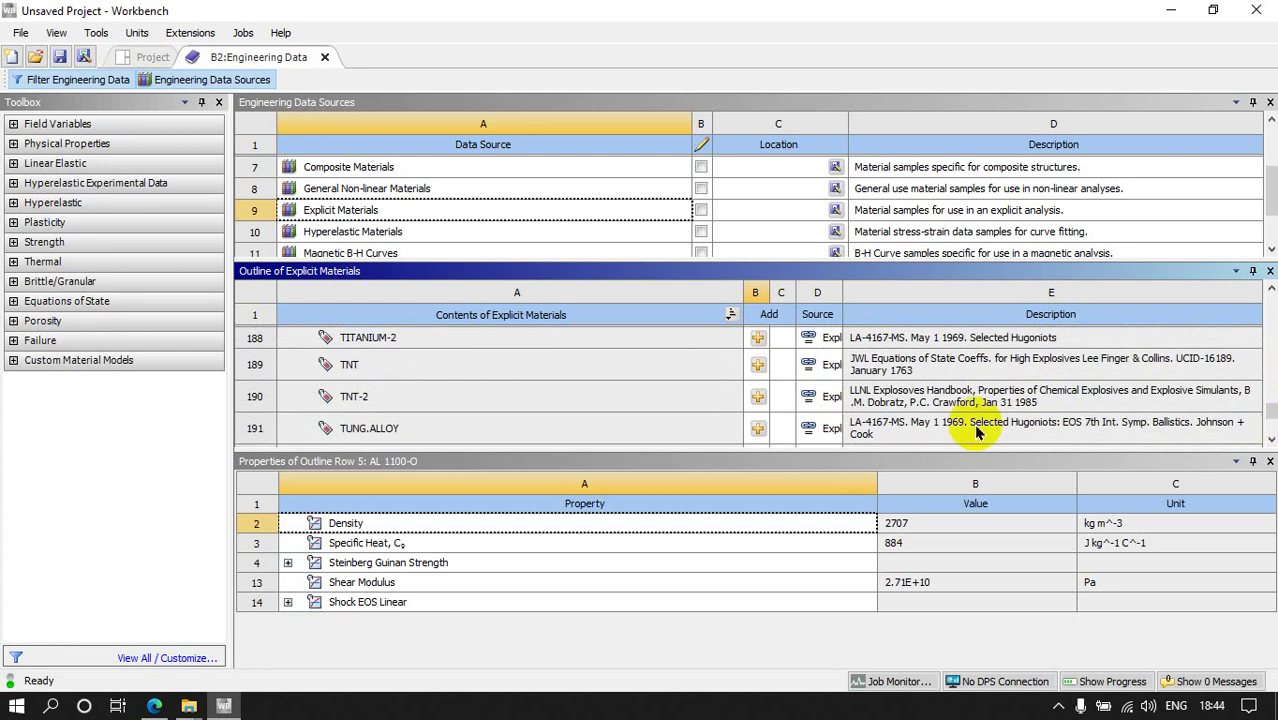
scroll(540, 430, up, 1)
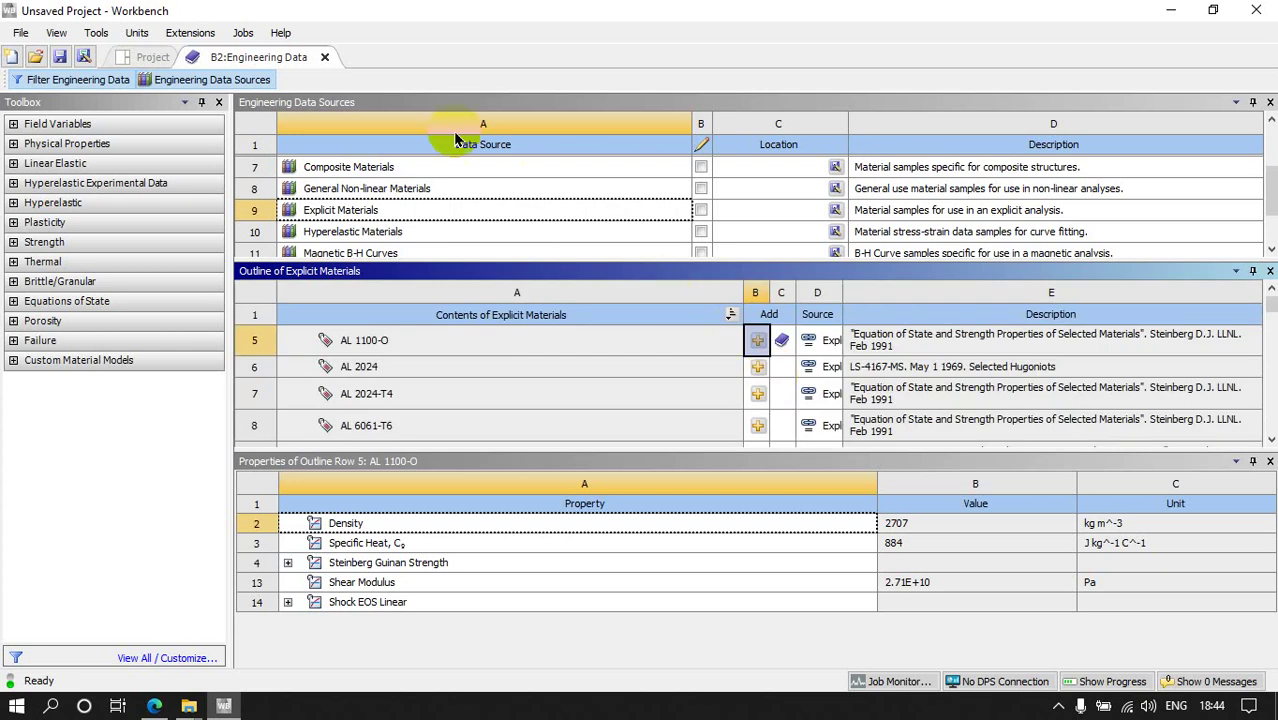
click(243, 84)
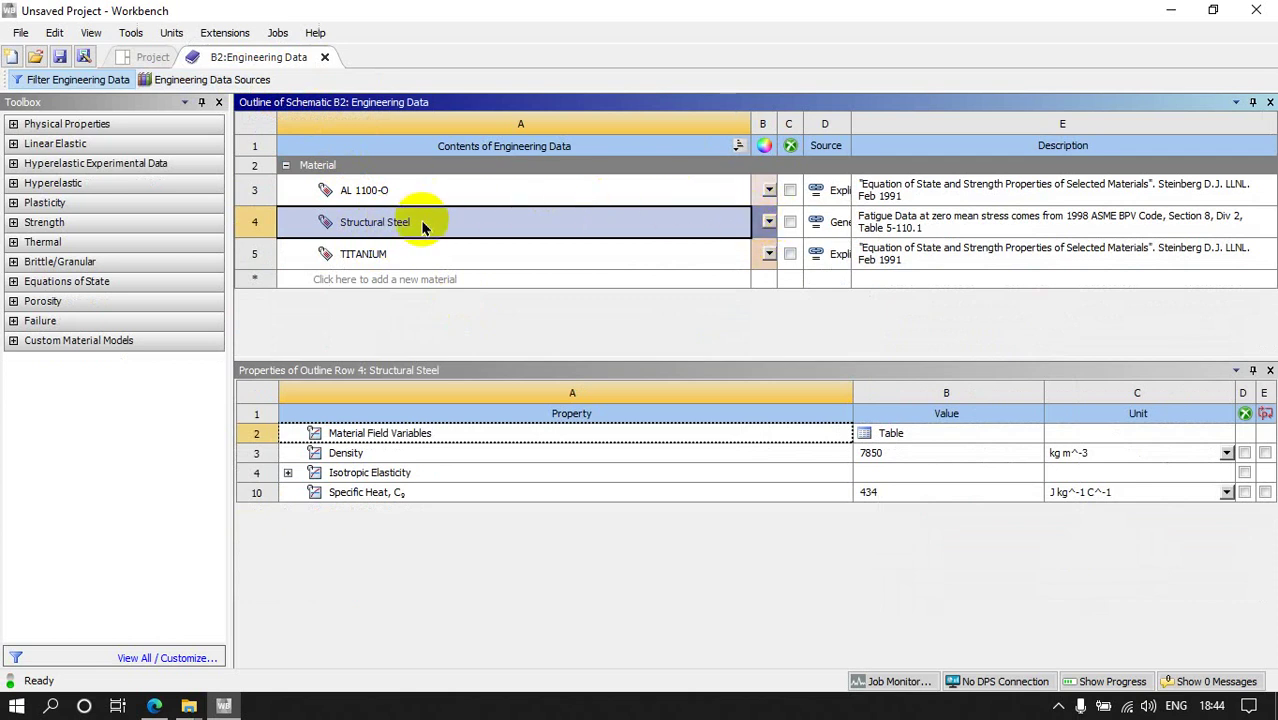
click(769, 222)
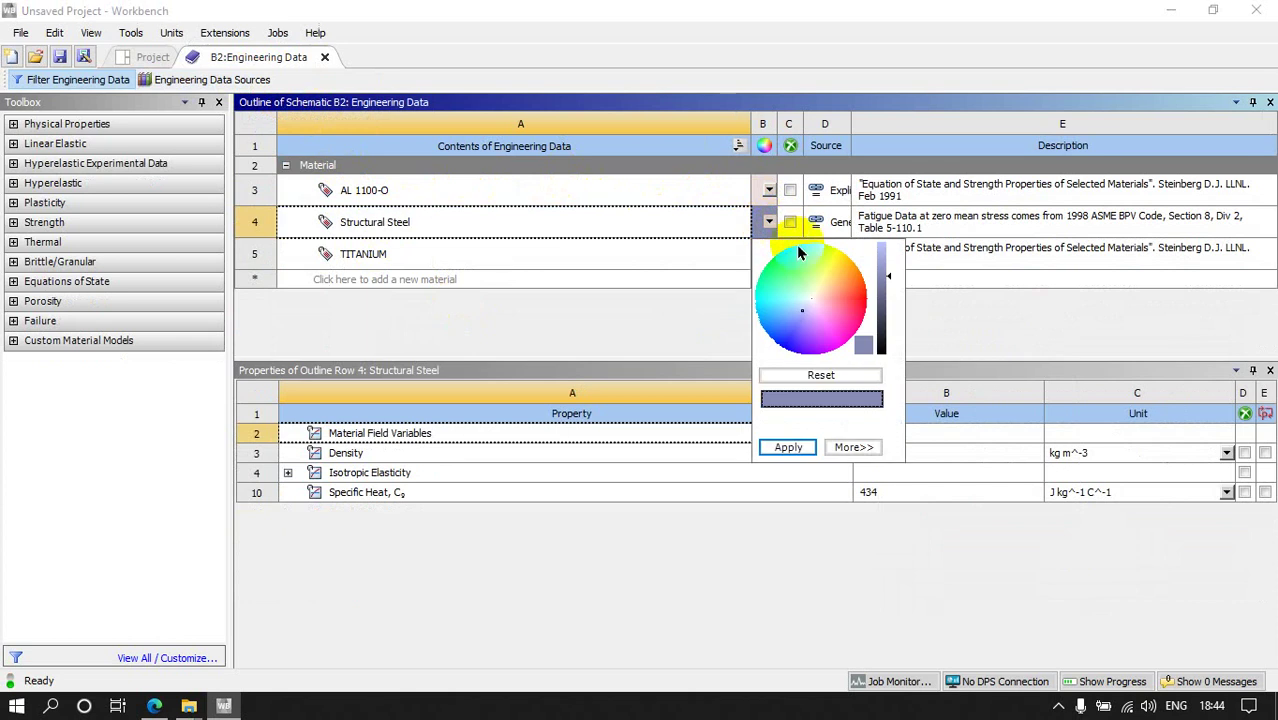
click(674, 315)
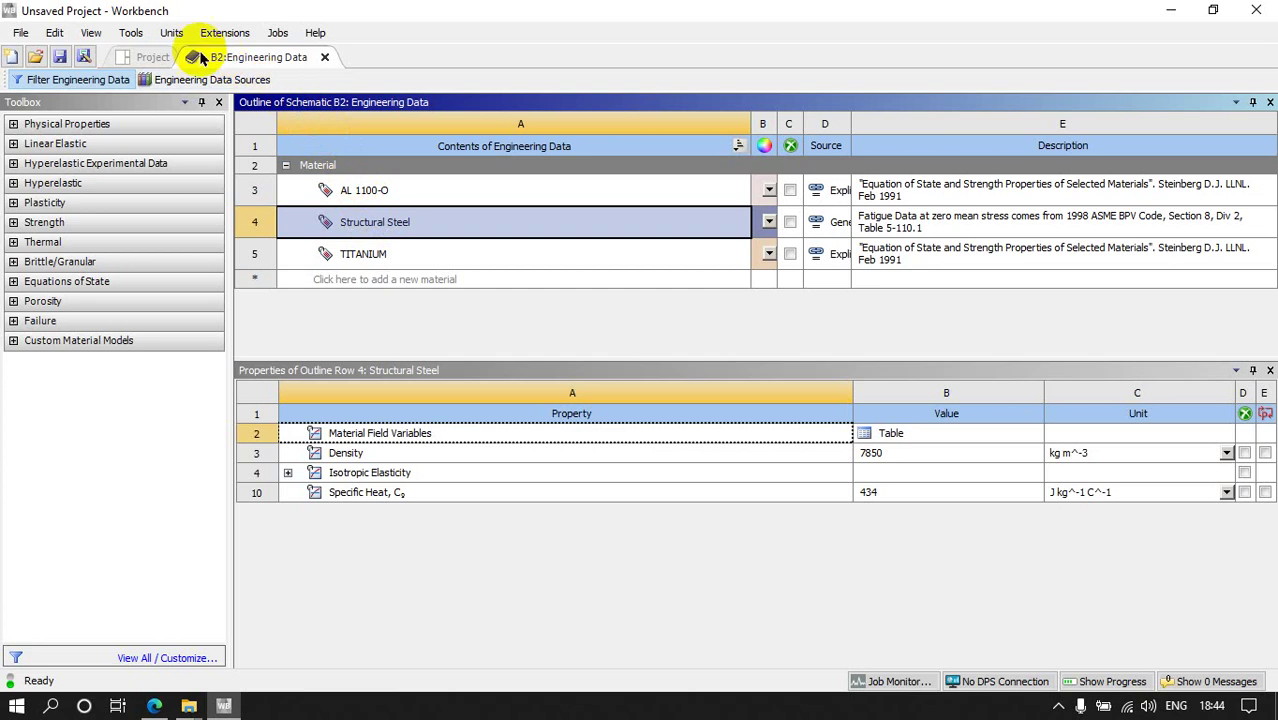
Step: Return to the project schematic and open the Explicit Dynamics Model cell for editing in Mechanical
click(152, 57)
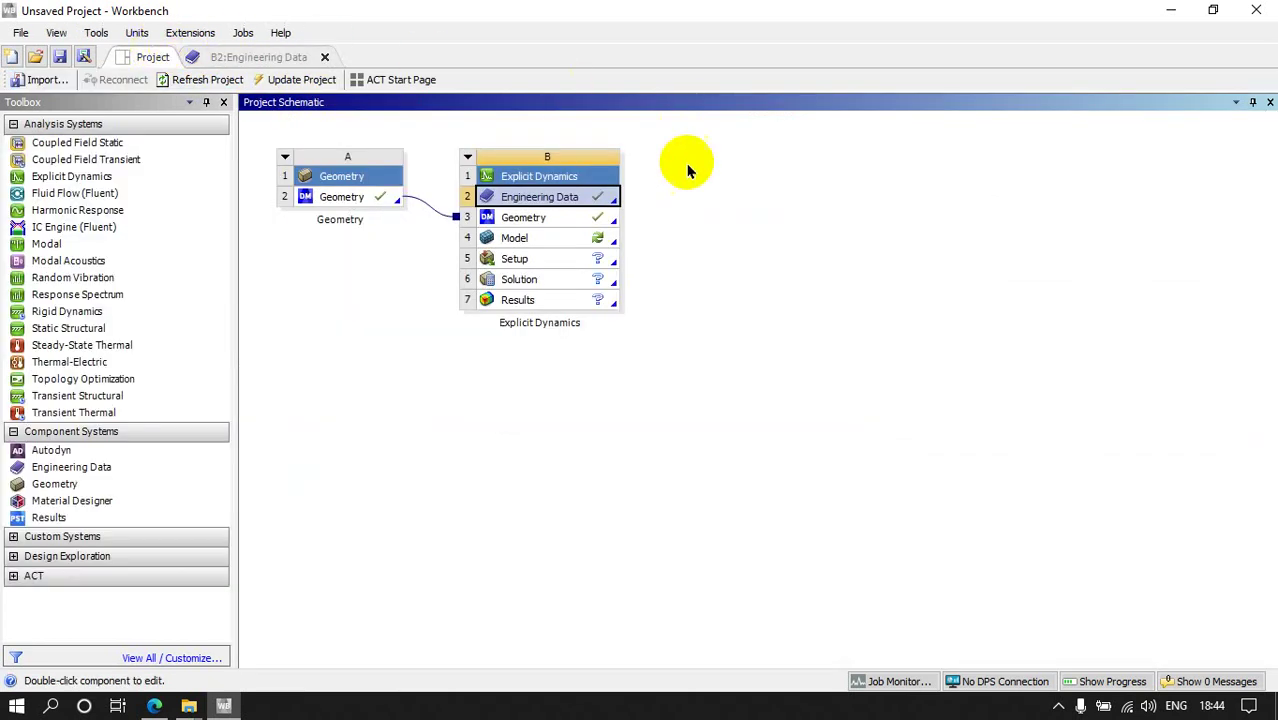
click(537, 241)
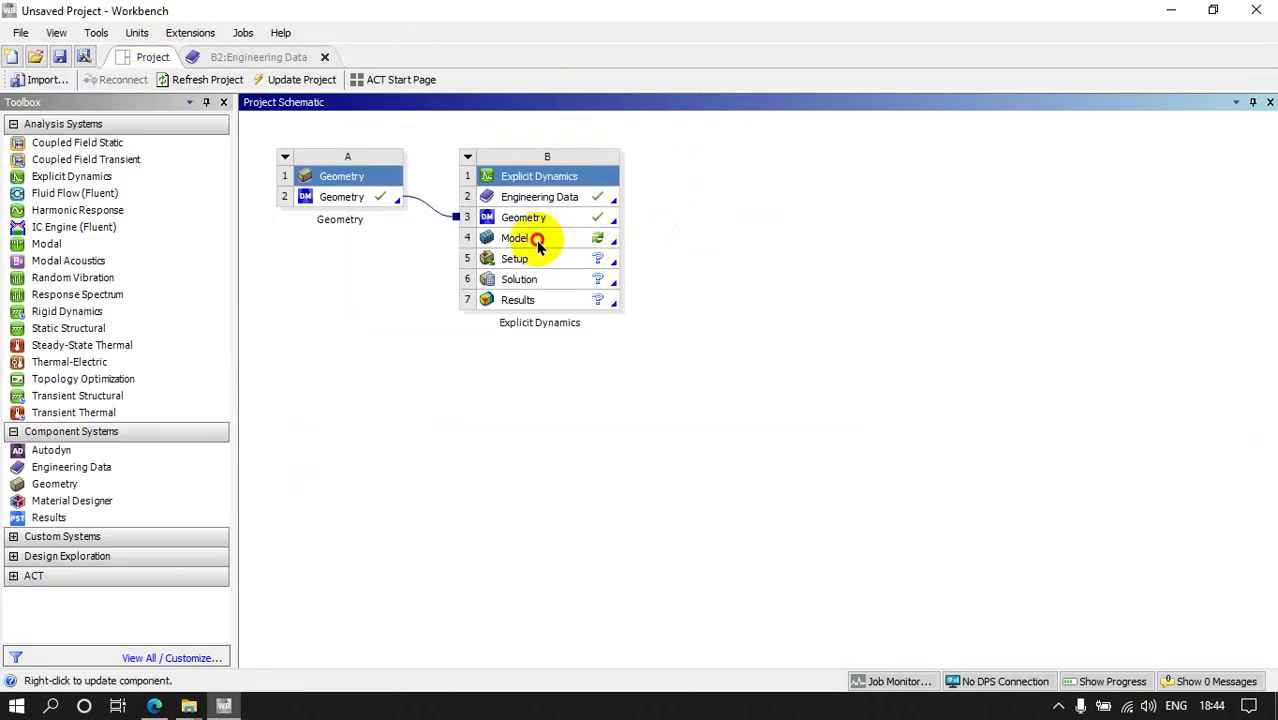
right_click(601, 244)
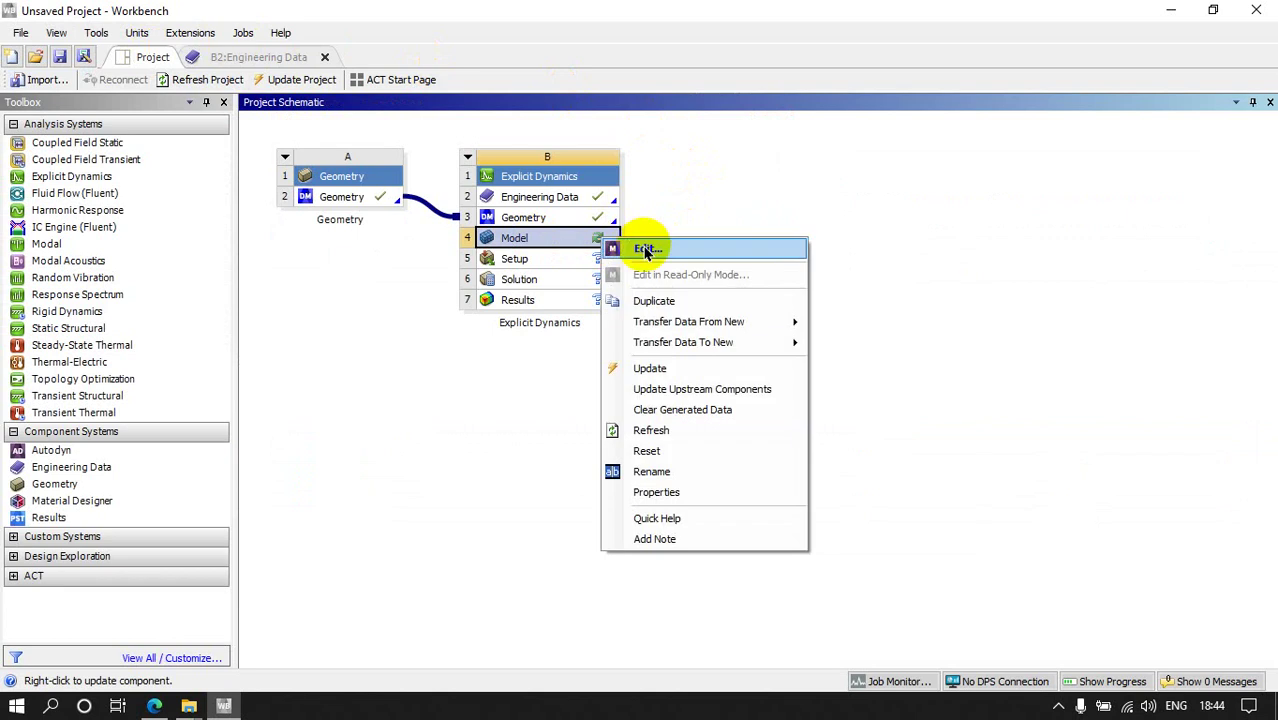
click(645, 250)
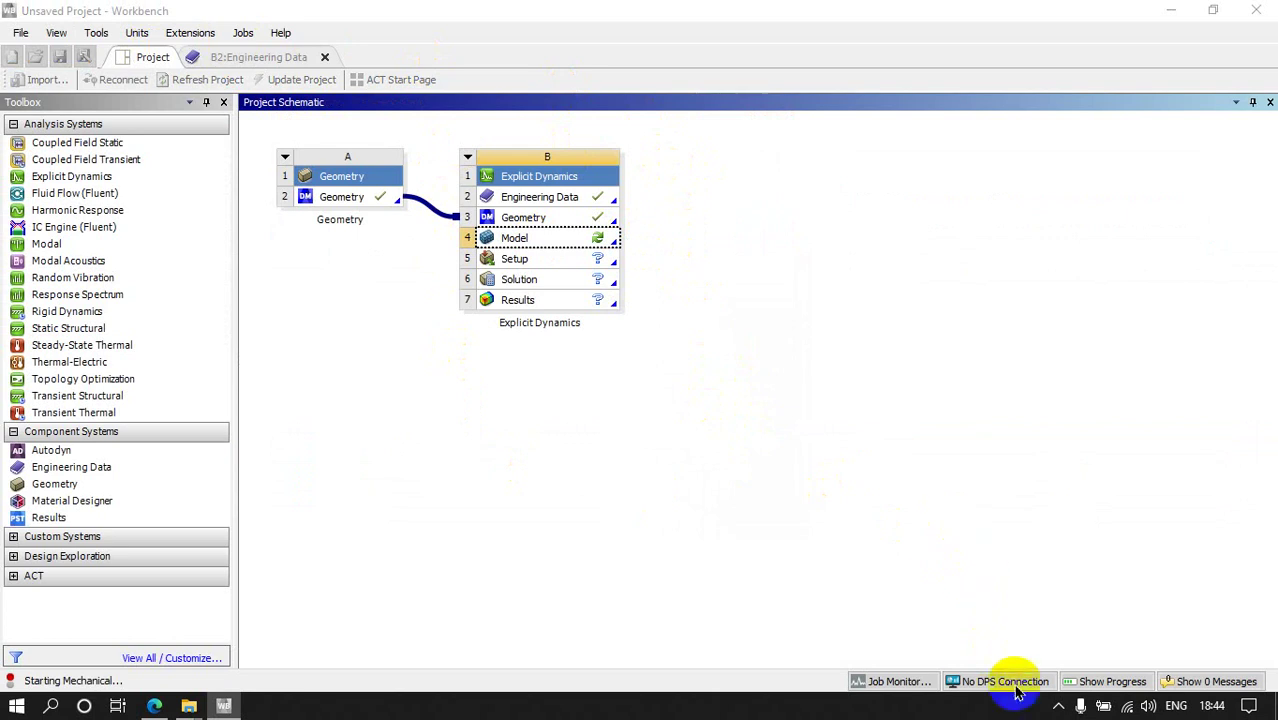
click(1058, 706)
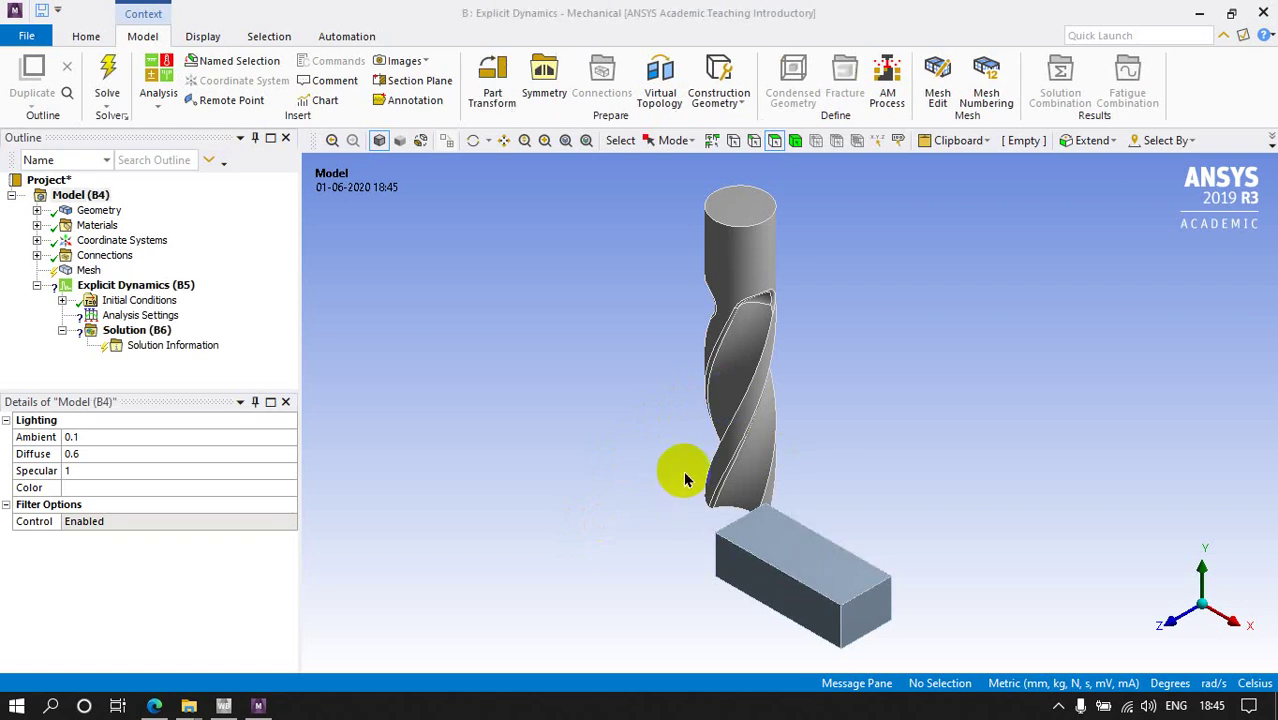
Step: Expand the model's geometry bodies and assign TITANIUM as the material of the drill bit
middle_drag(683, 470, 1083, 428)
middle_drag(790, 413, 1041, 500)
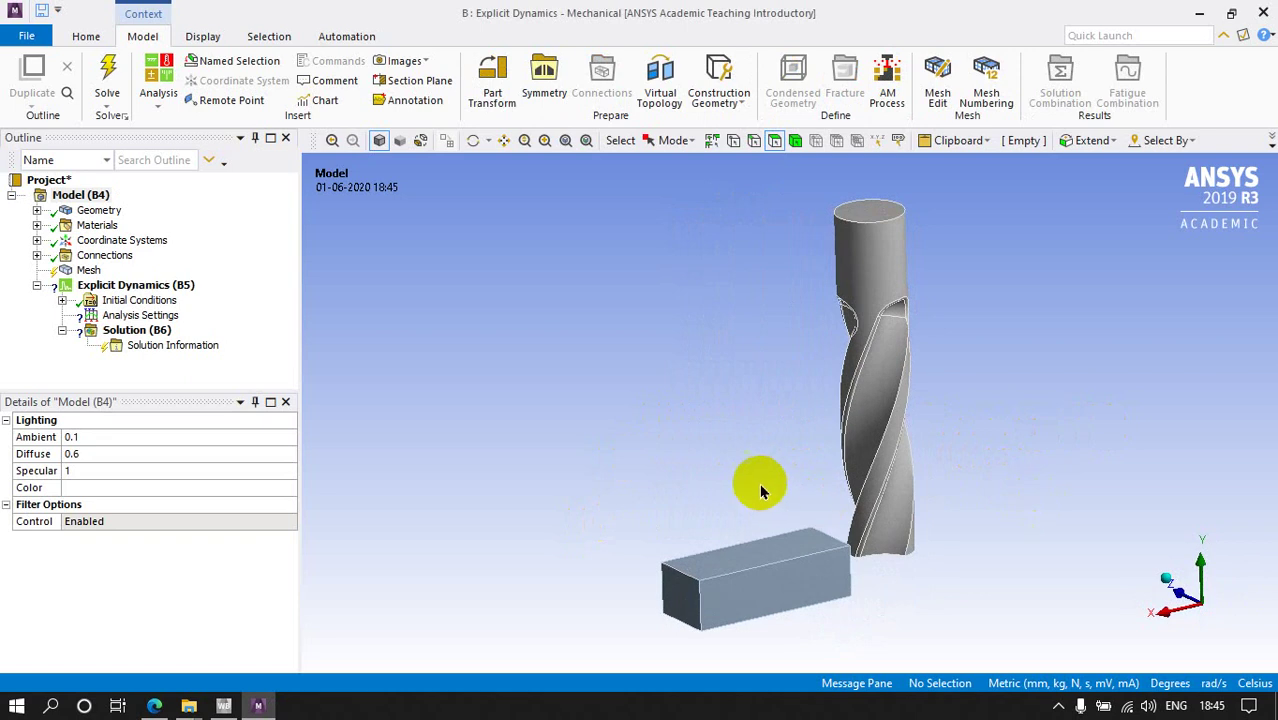
middle_drag(756, 486, 673, 428)
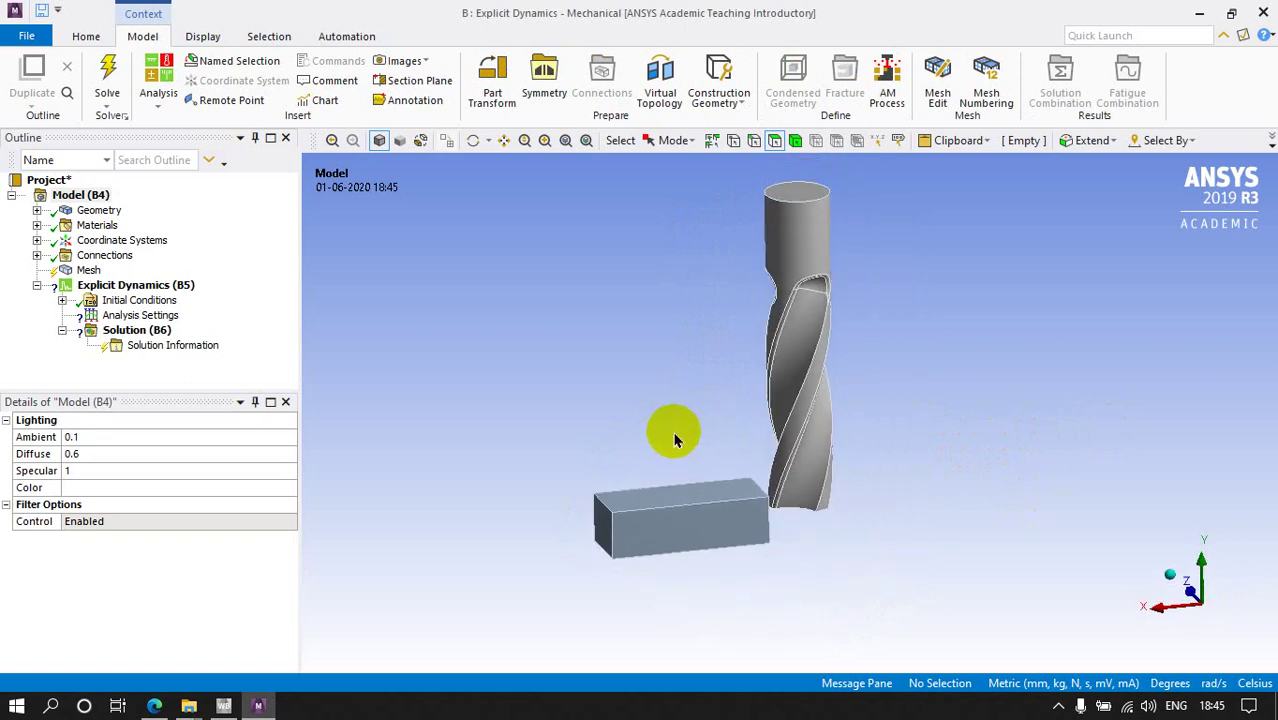
click(89, 212)
click(37, 212)
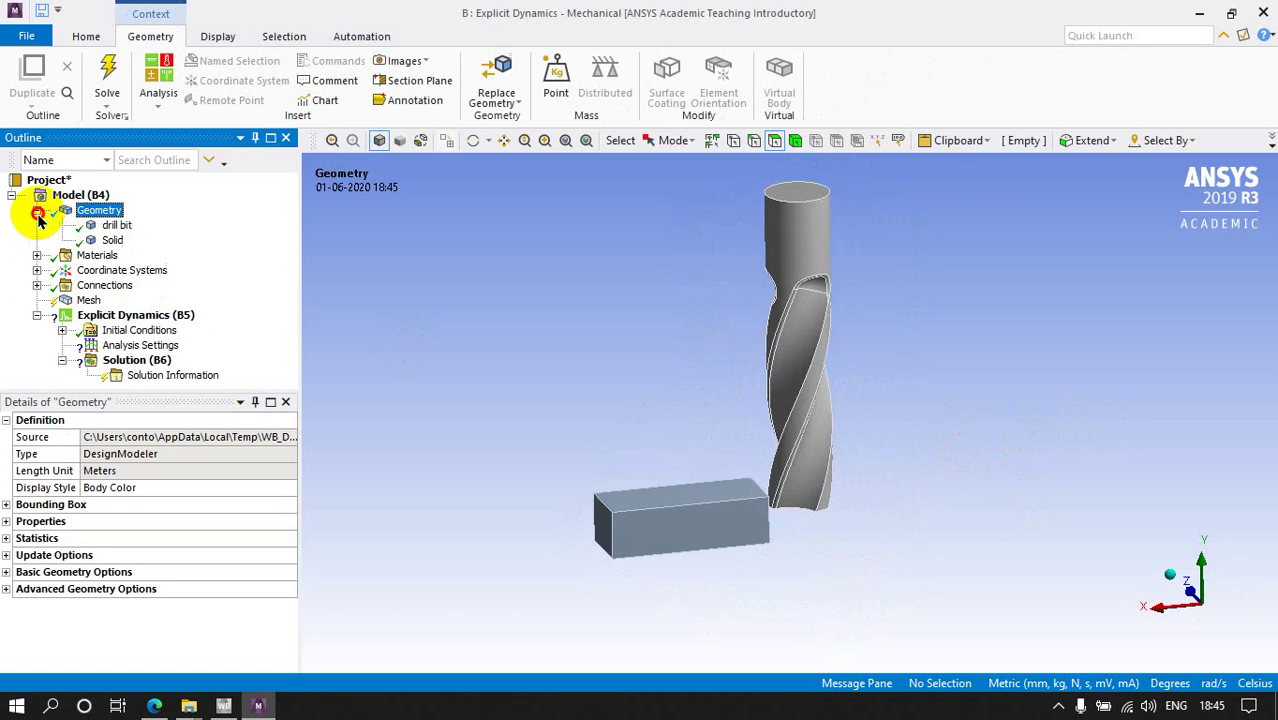
click(110, 225)
click(112, 241)
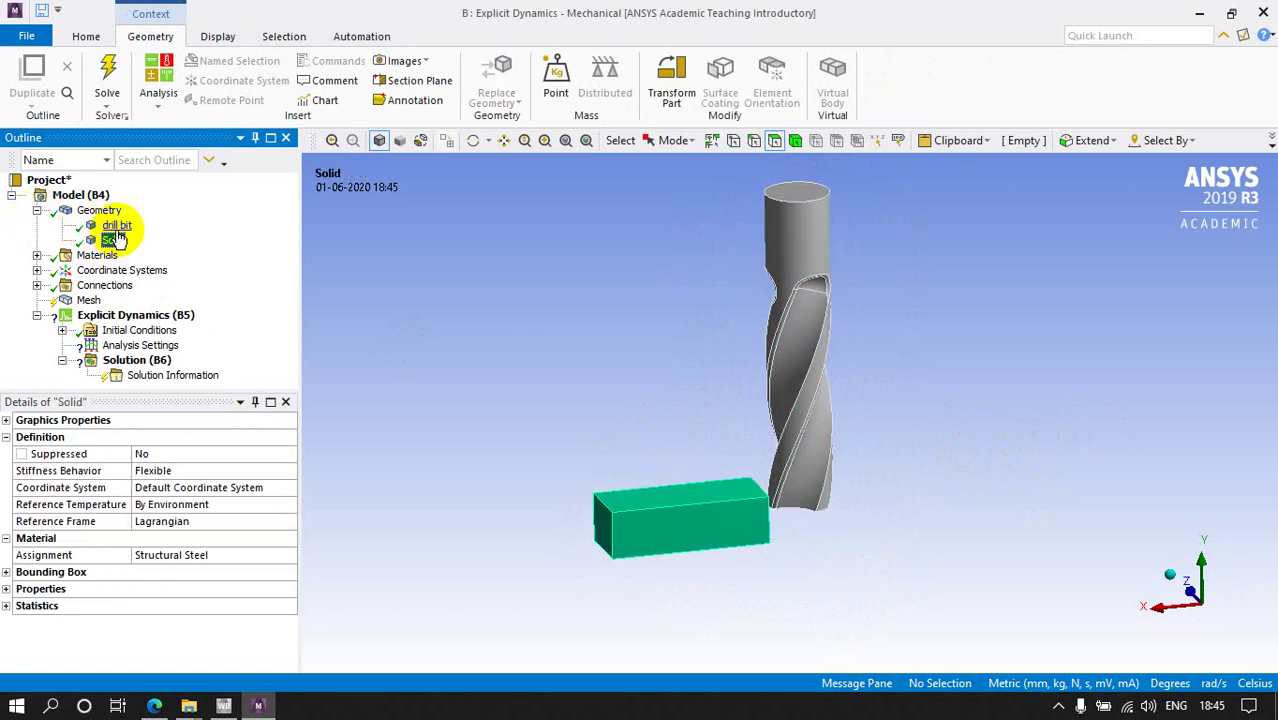
click(116, 226)
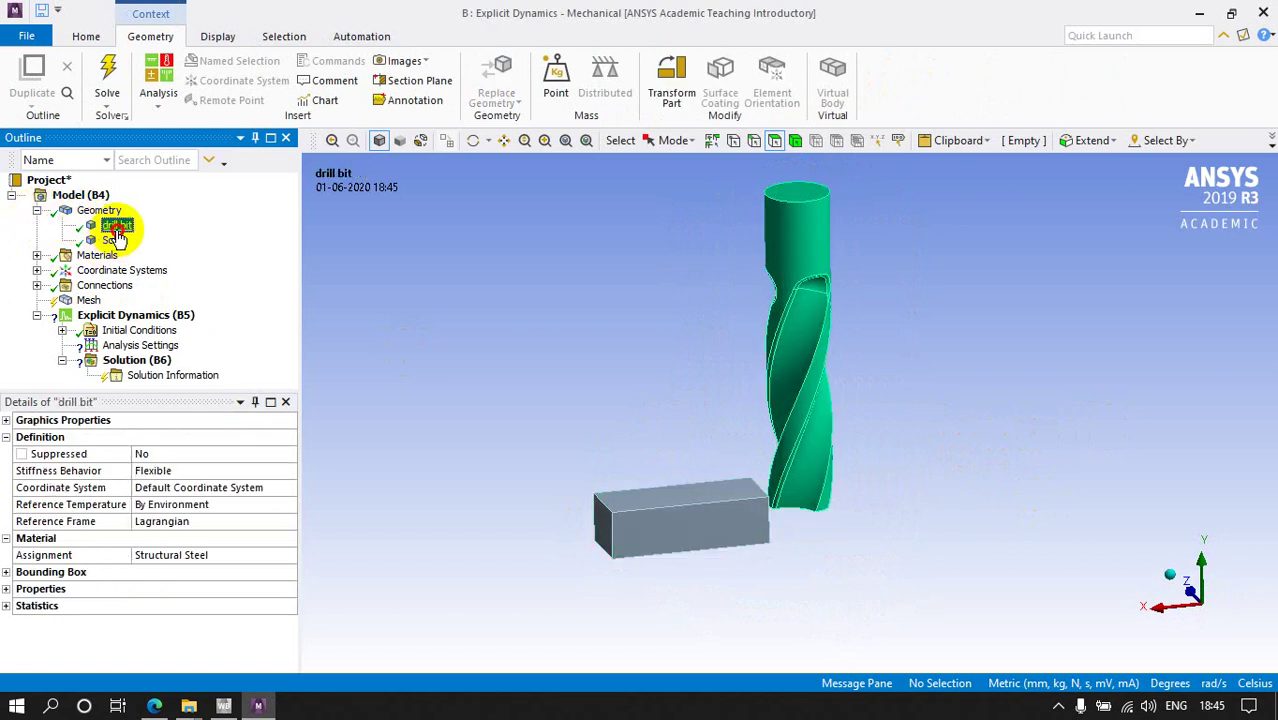
click(288, 555)
click(289, 556)
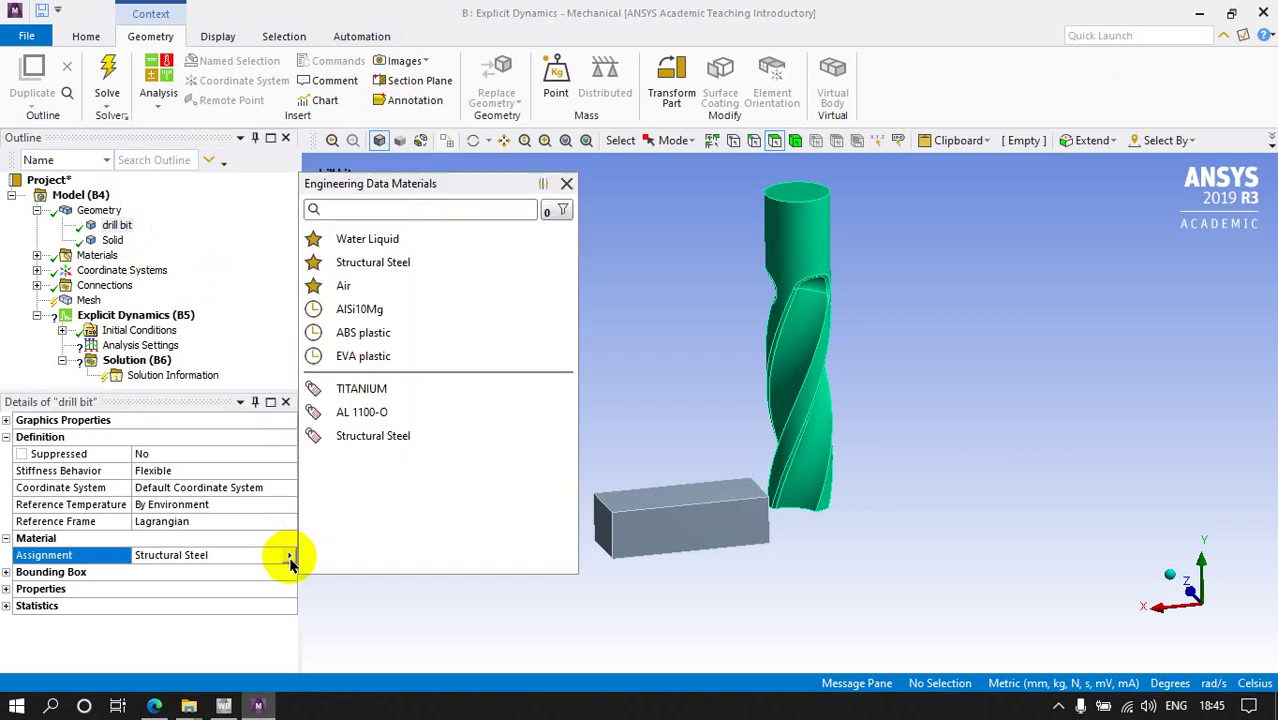
click(343, 389)
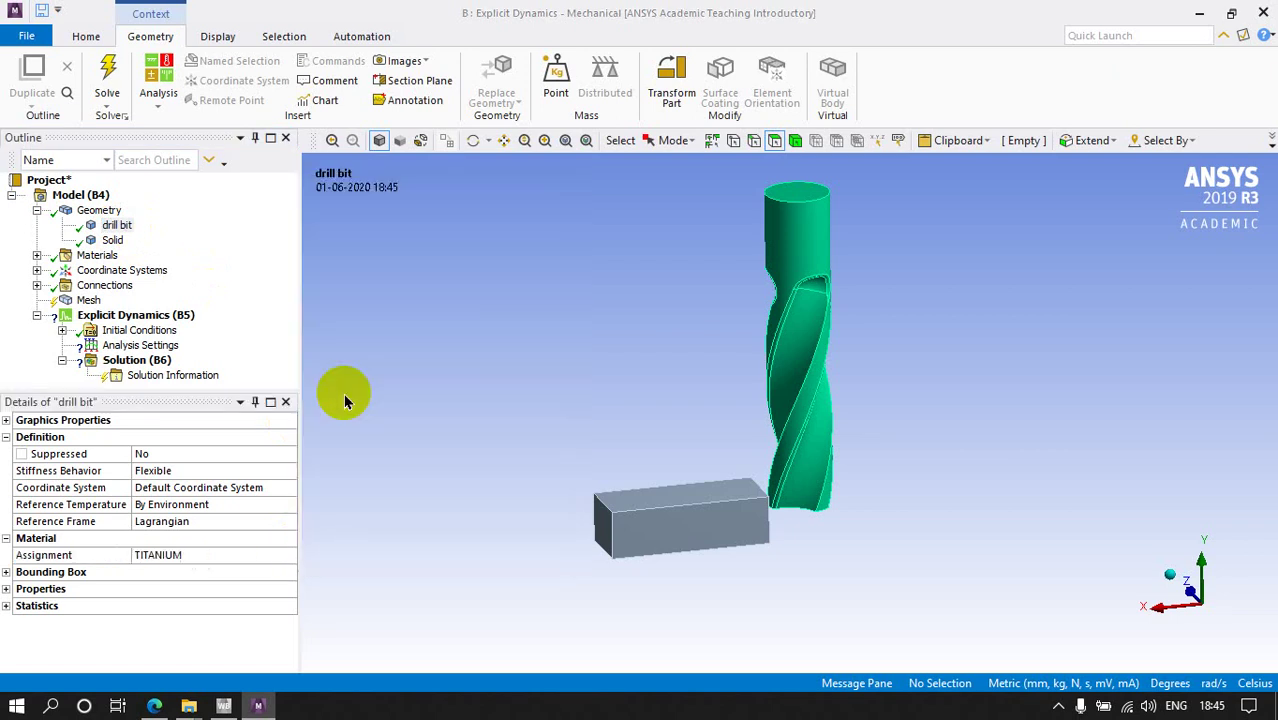
Step: Assign AL 1100-O as the material of the Solid block body and collapse the geometry branch
click(112, 241)
click(228, 552)
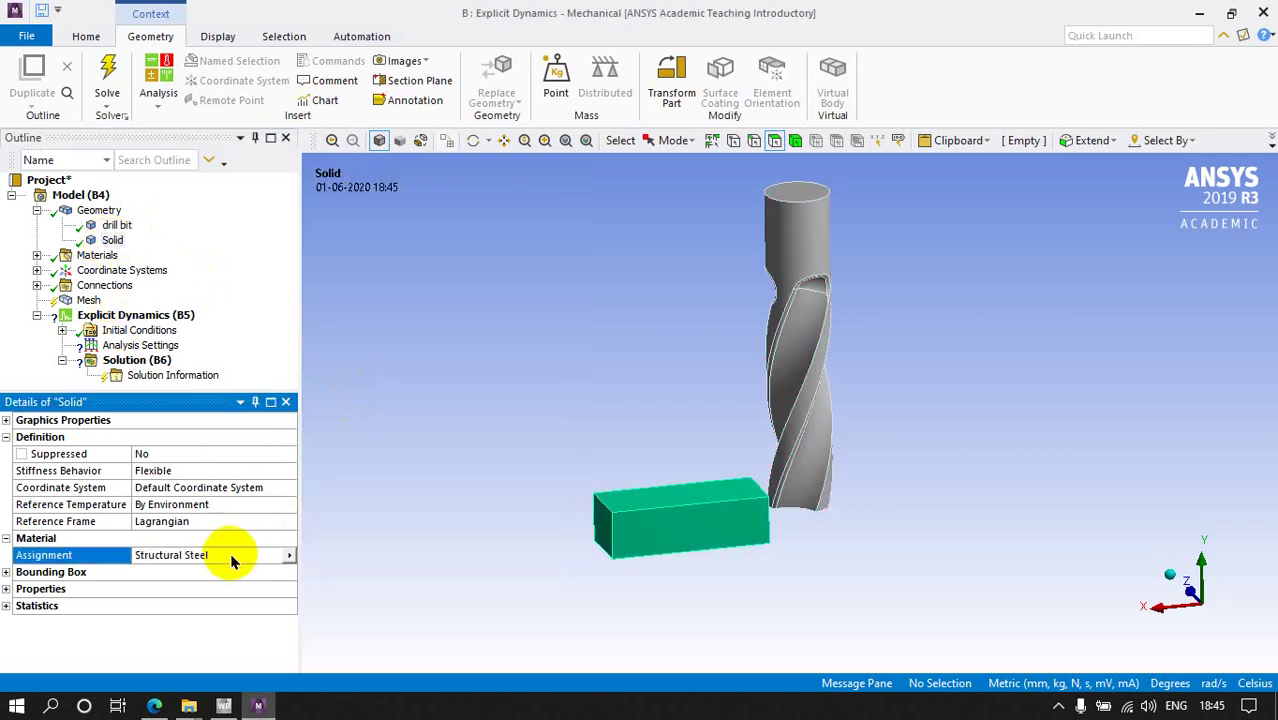
click(289, 556)
click(340, 413)
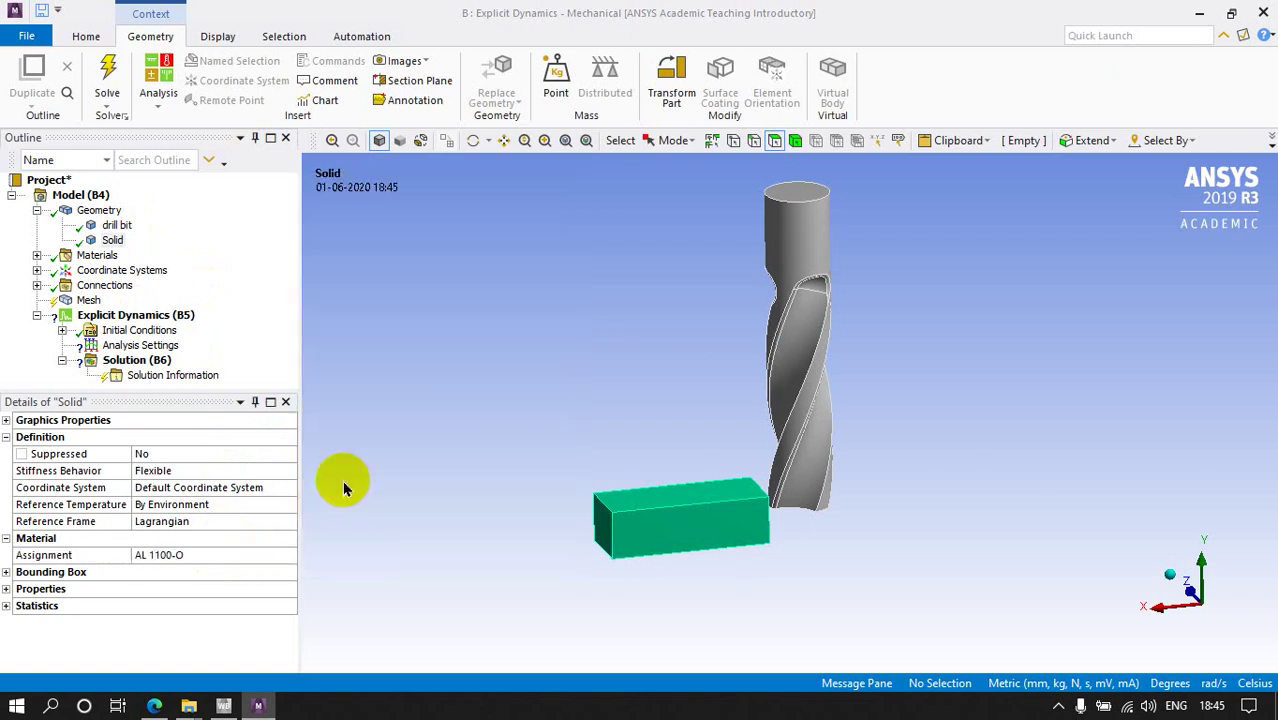
click(37, 210)
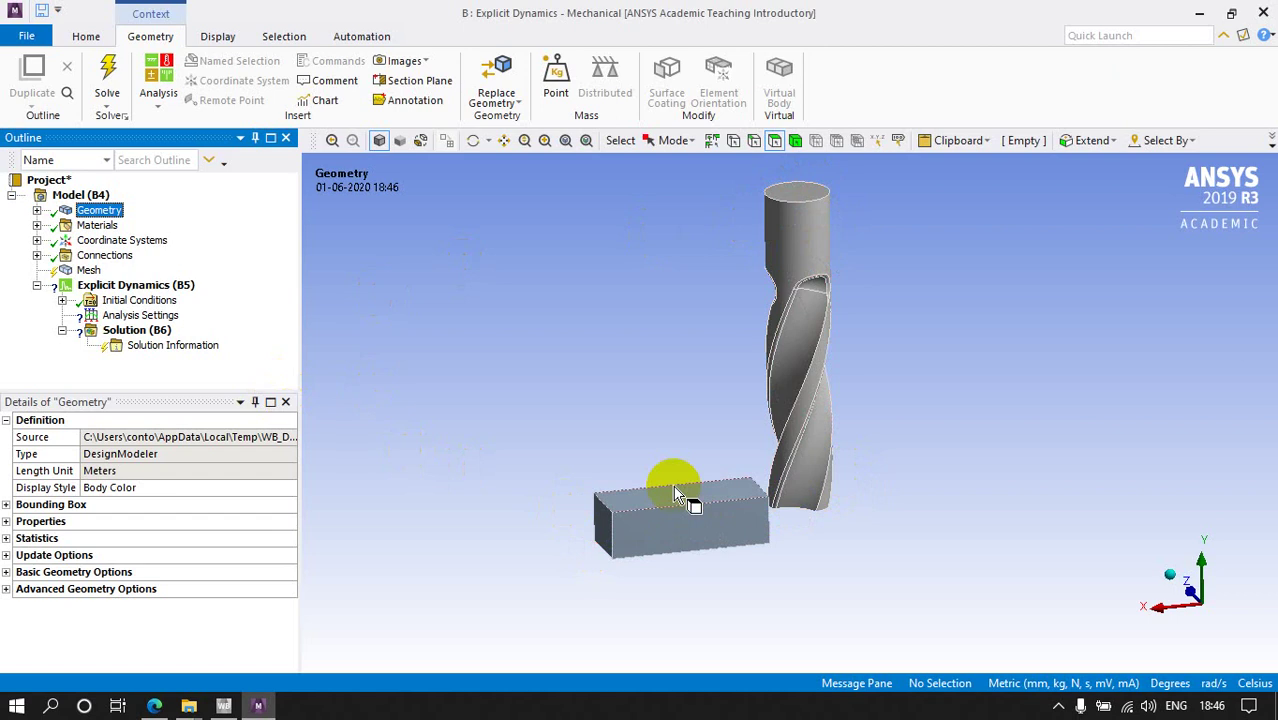
Step: Insert a new coordinate system with its origin defined by the drill bit body
click(110, 241)
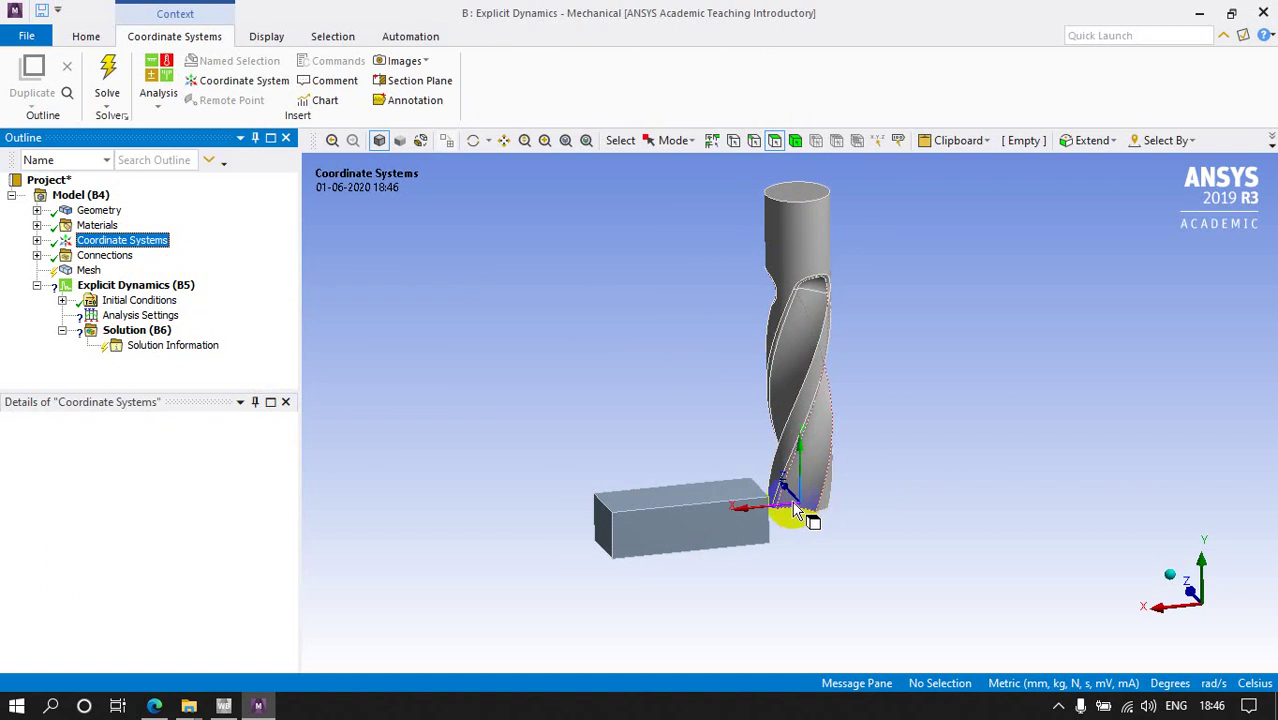
right_click(137, 250)
mouse_move(184, 257)
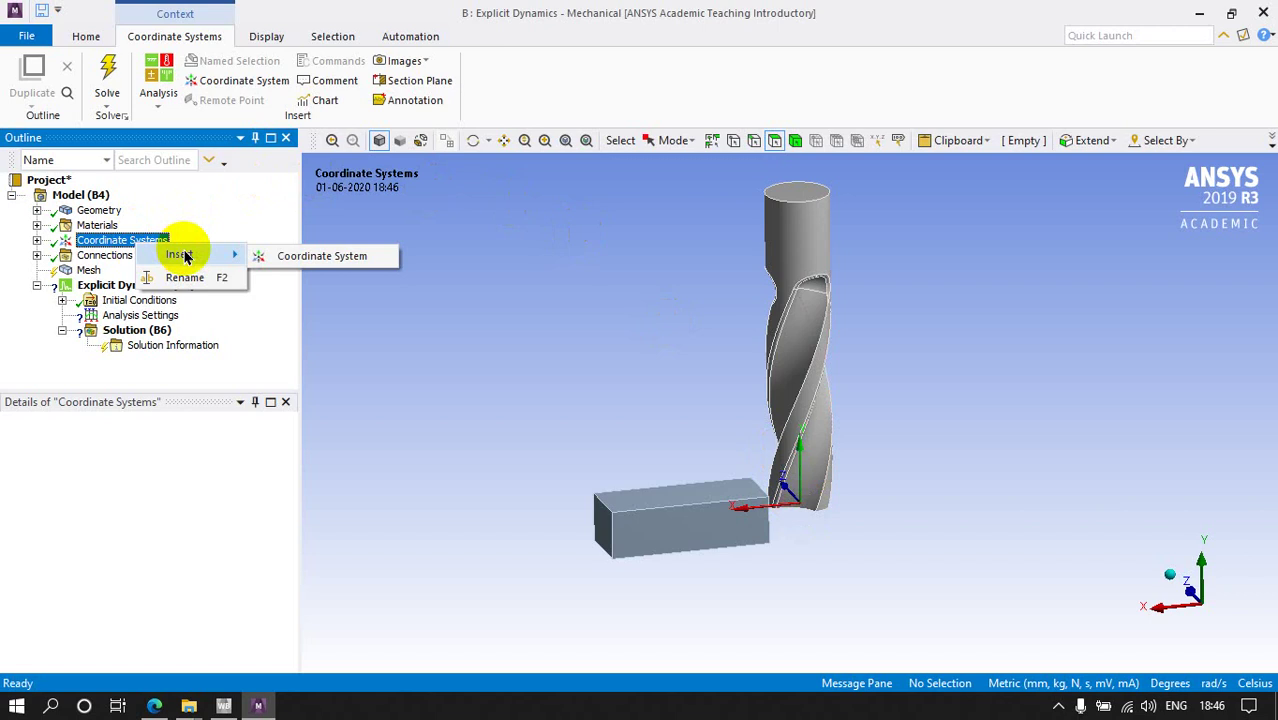
click(268, 257)
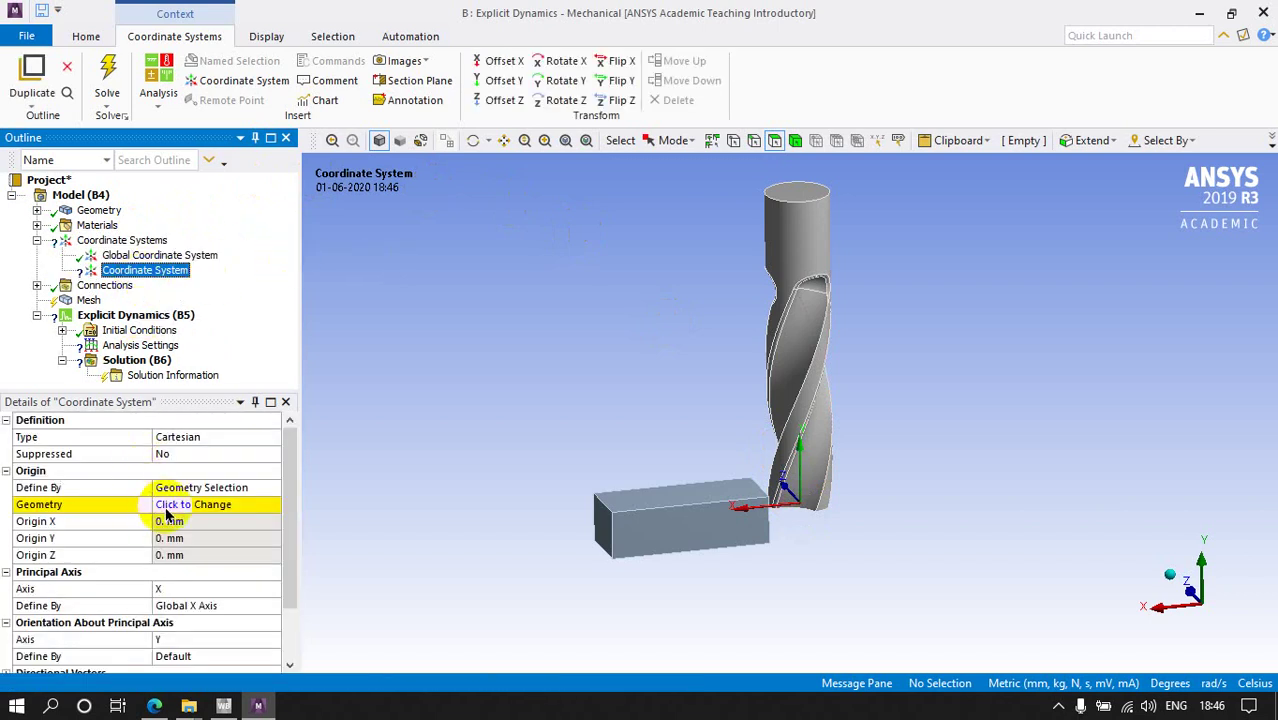
click(168, 508)
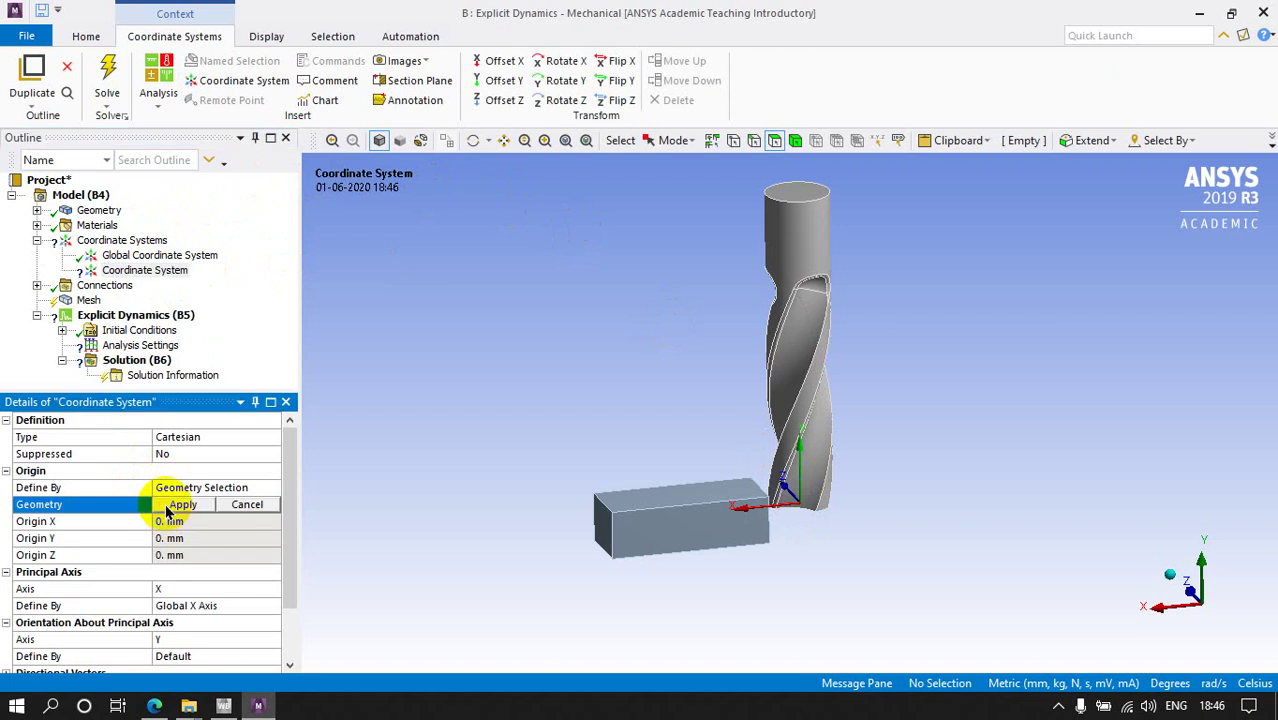
click(795, 142)
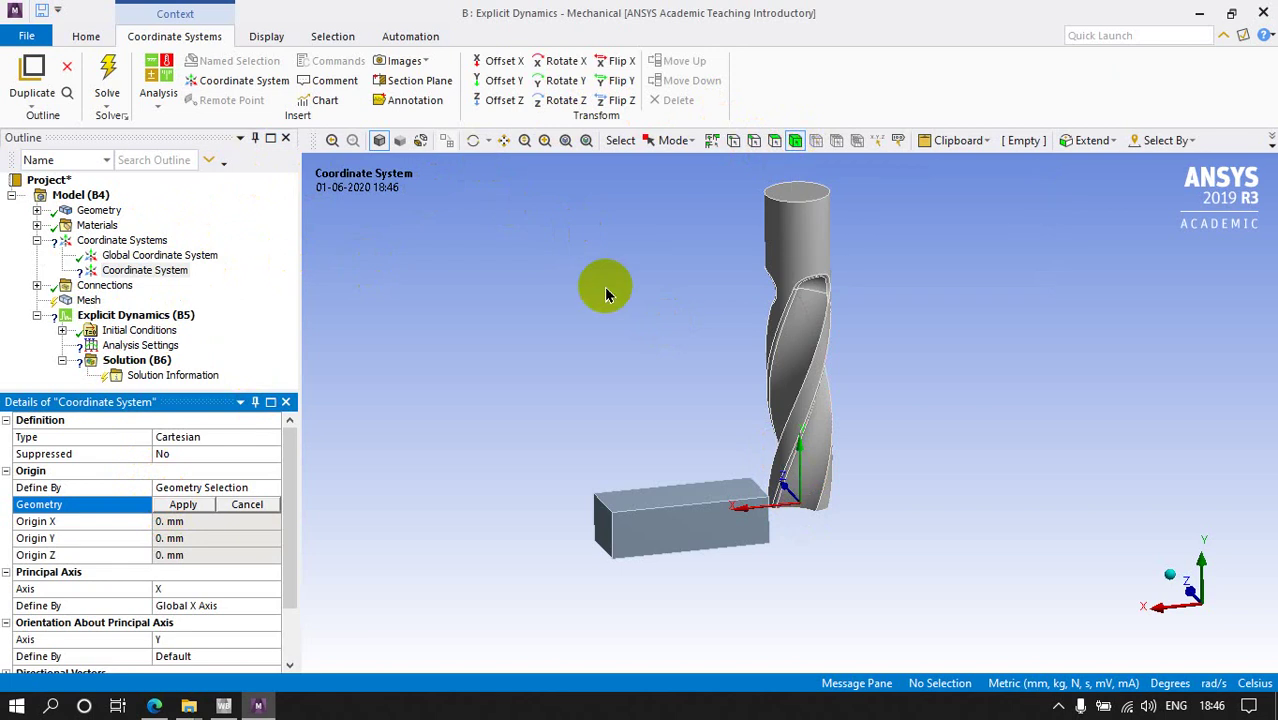
click(790, 234)
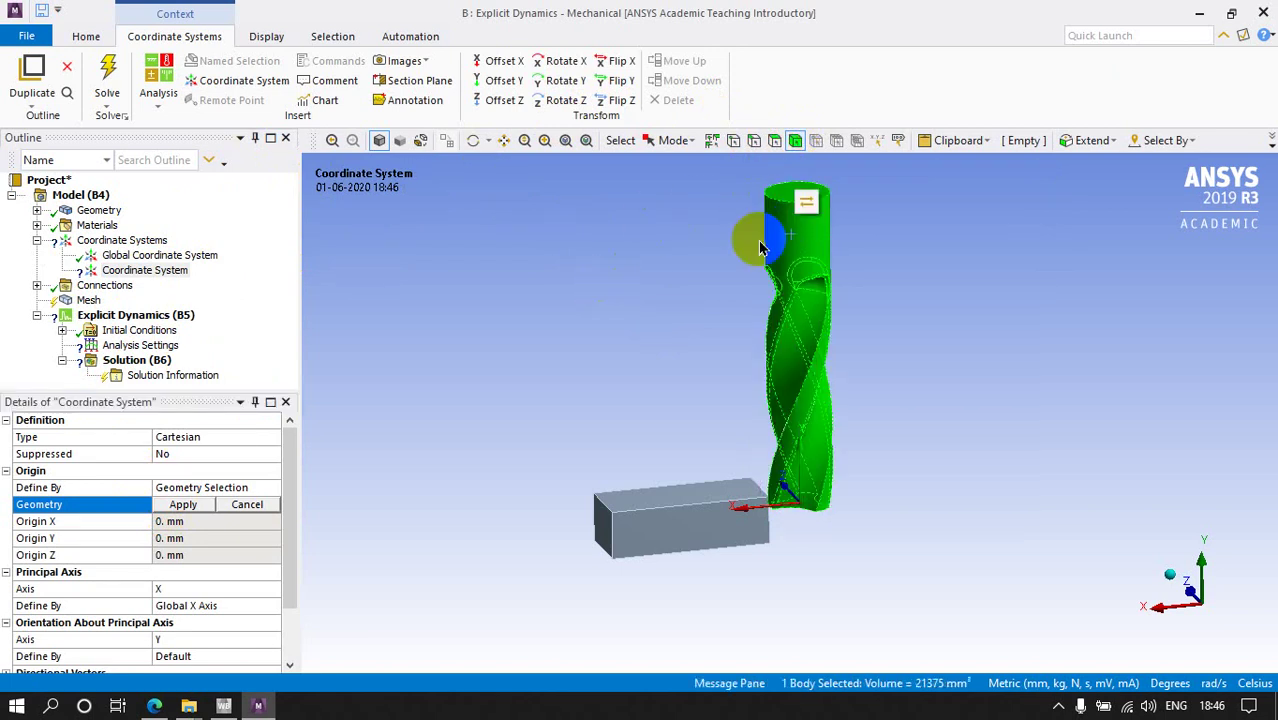
click(187, 505)
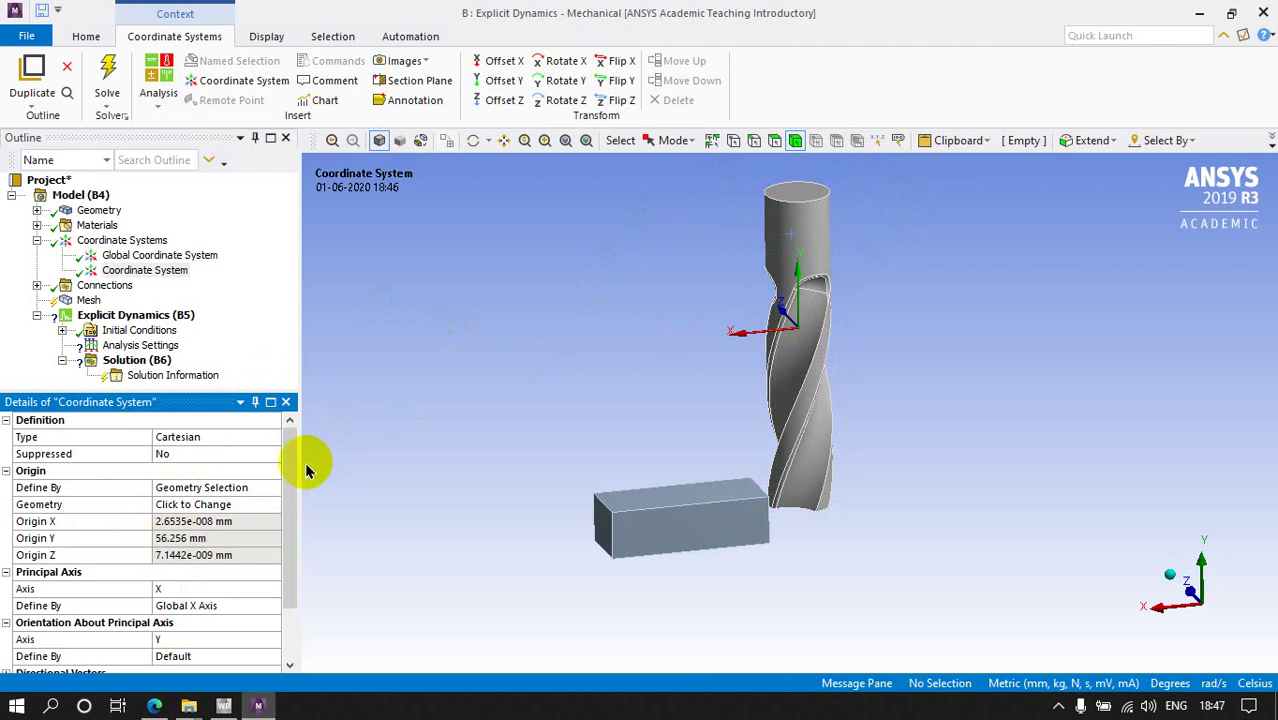
Step: Change the type of the drill bit's coordinate system to Cylindrical
middle_drag(676, 409, 637, 365)
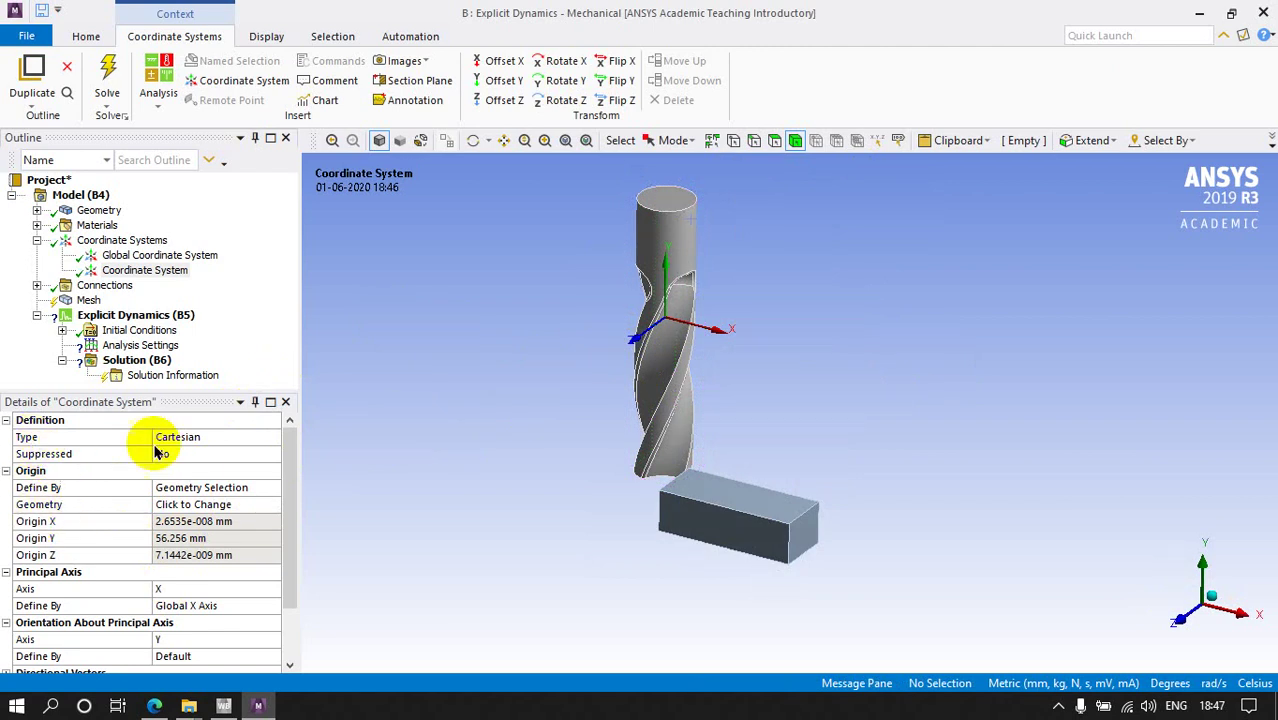
click(274, 437)
click(273, 438)
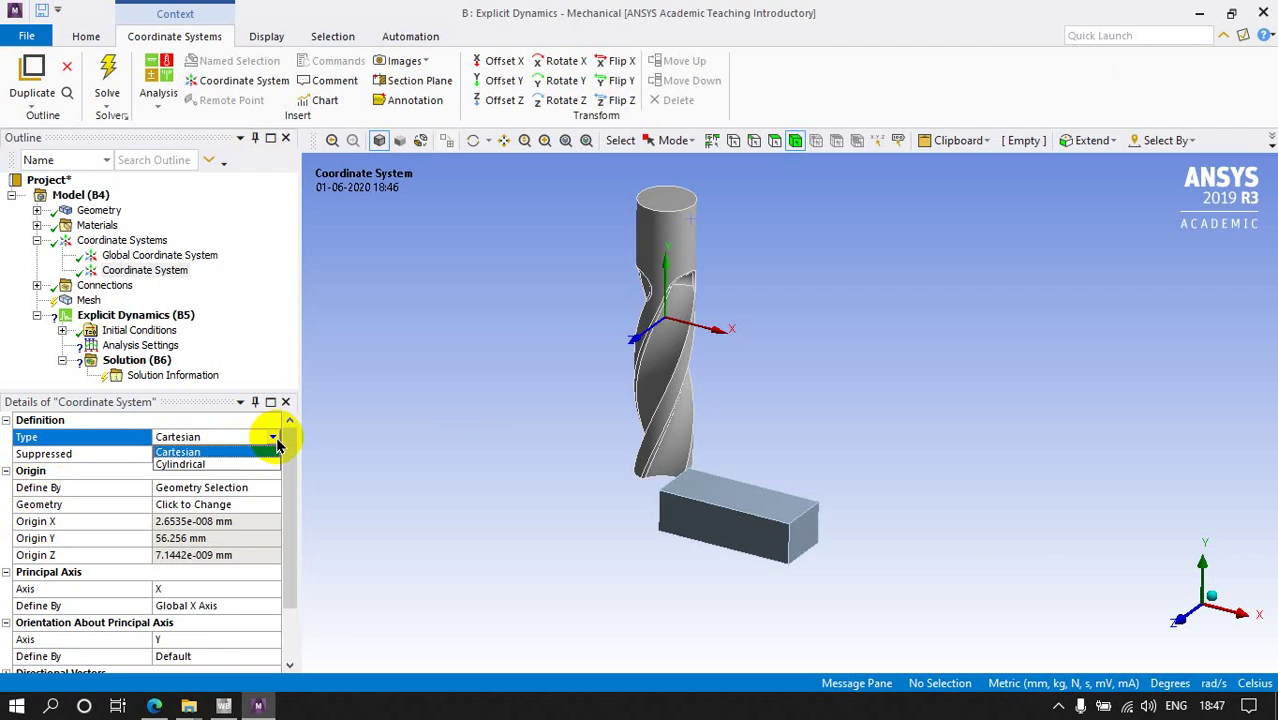
click(190, 465)
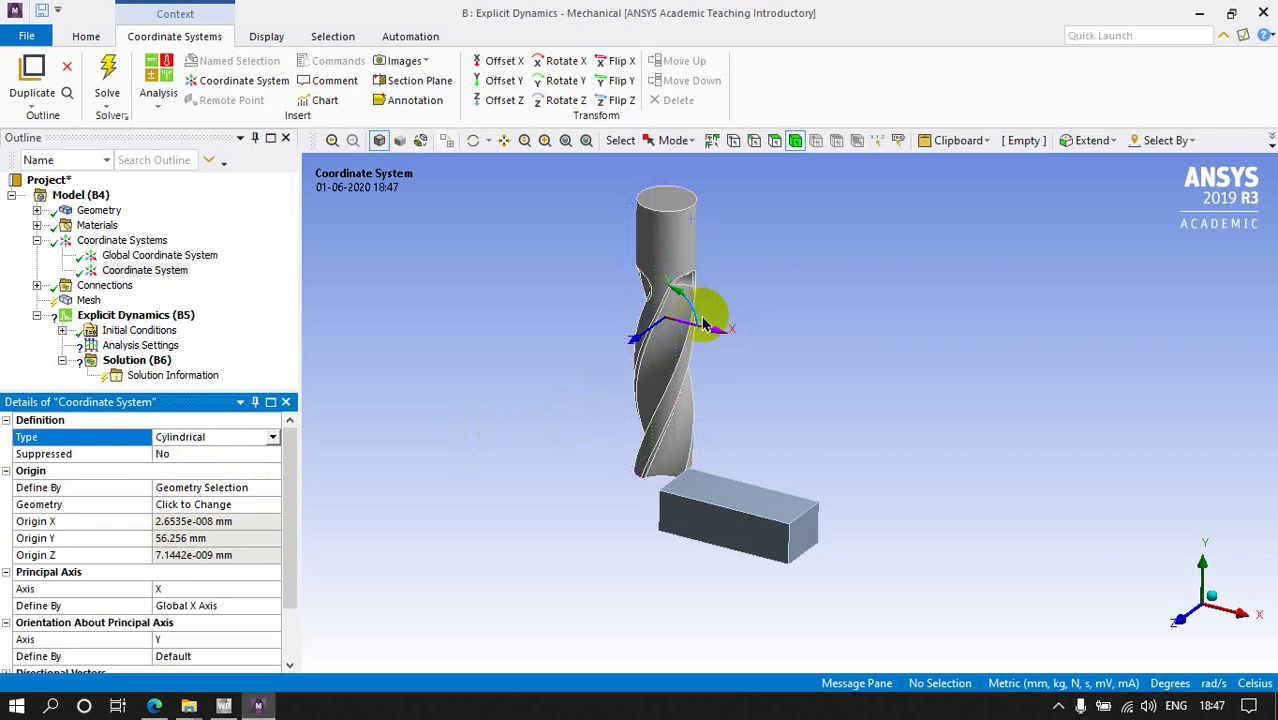
Step: Try defining the principal X axis of the drill bit's coordinate system by the Global Y Axis
scroll(280, 588, down, 1)
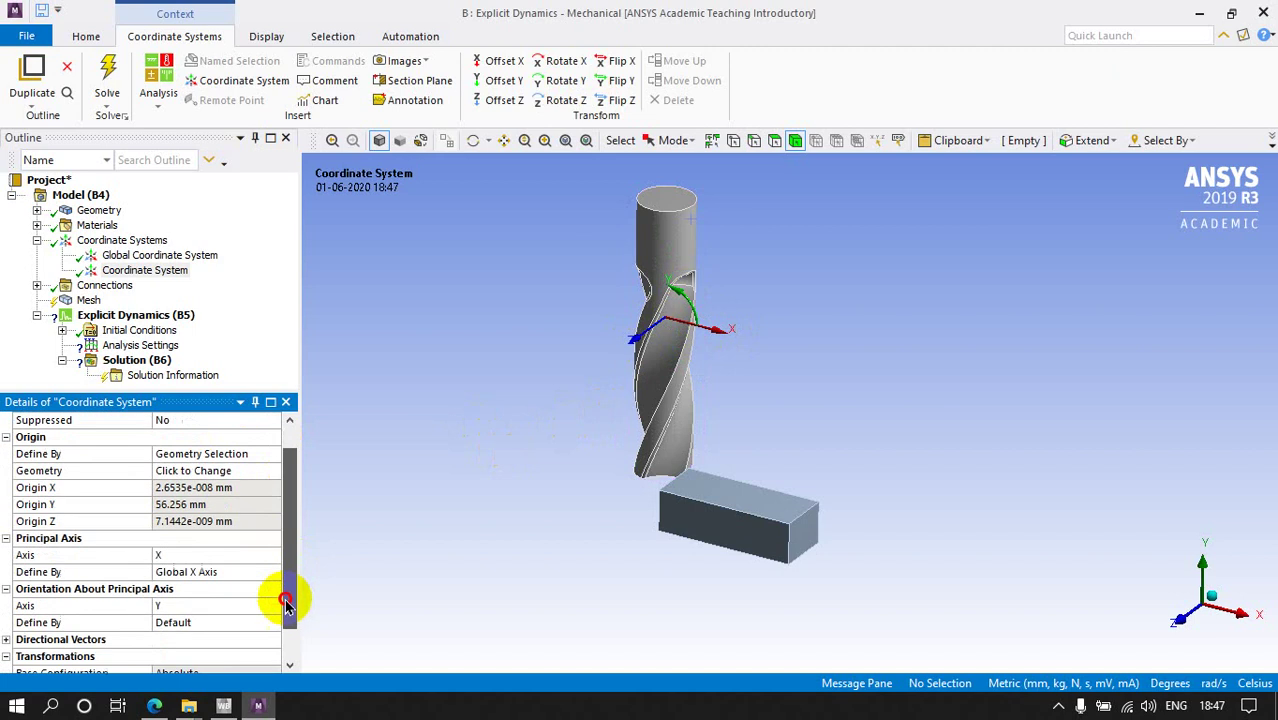
click(270, 571)
click(272, 572)
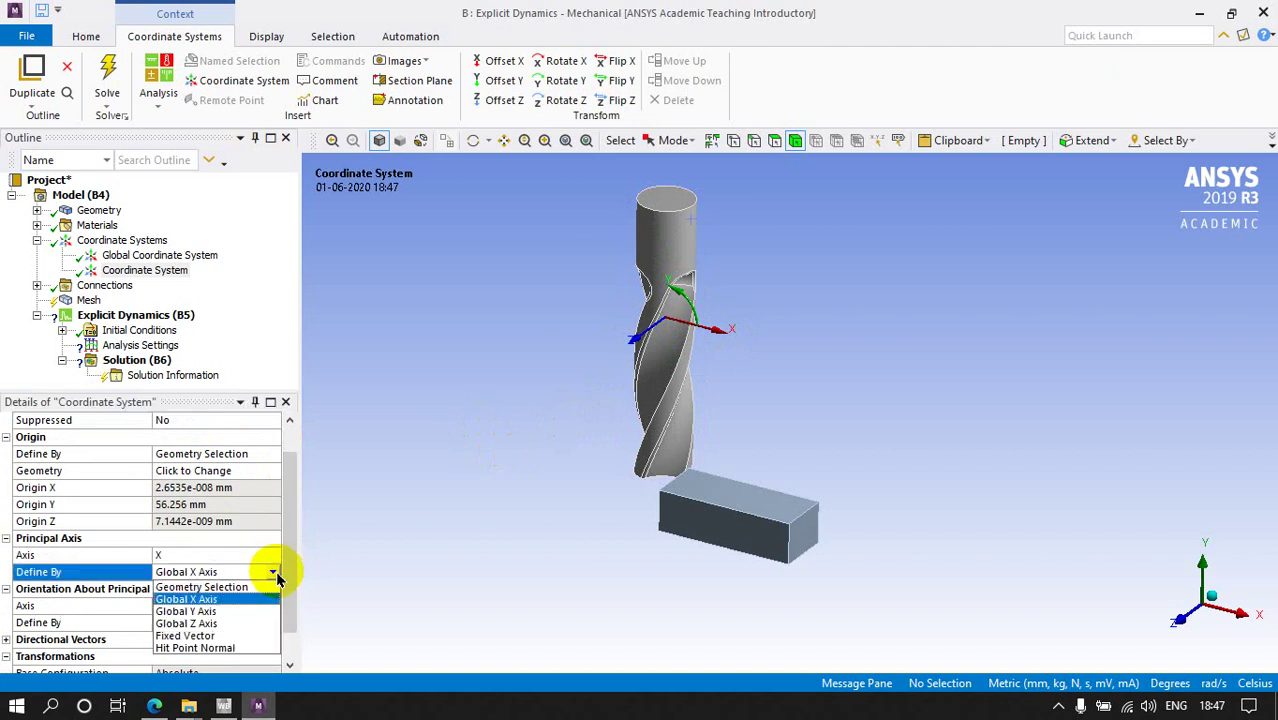
click(205, 611)
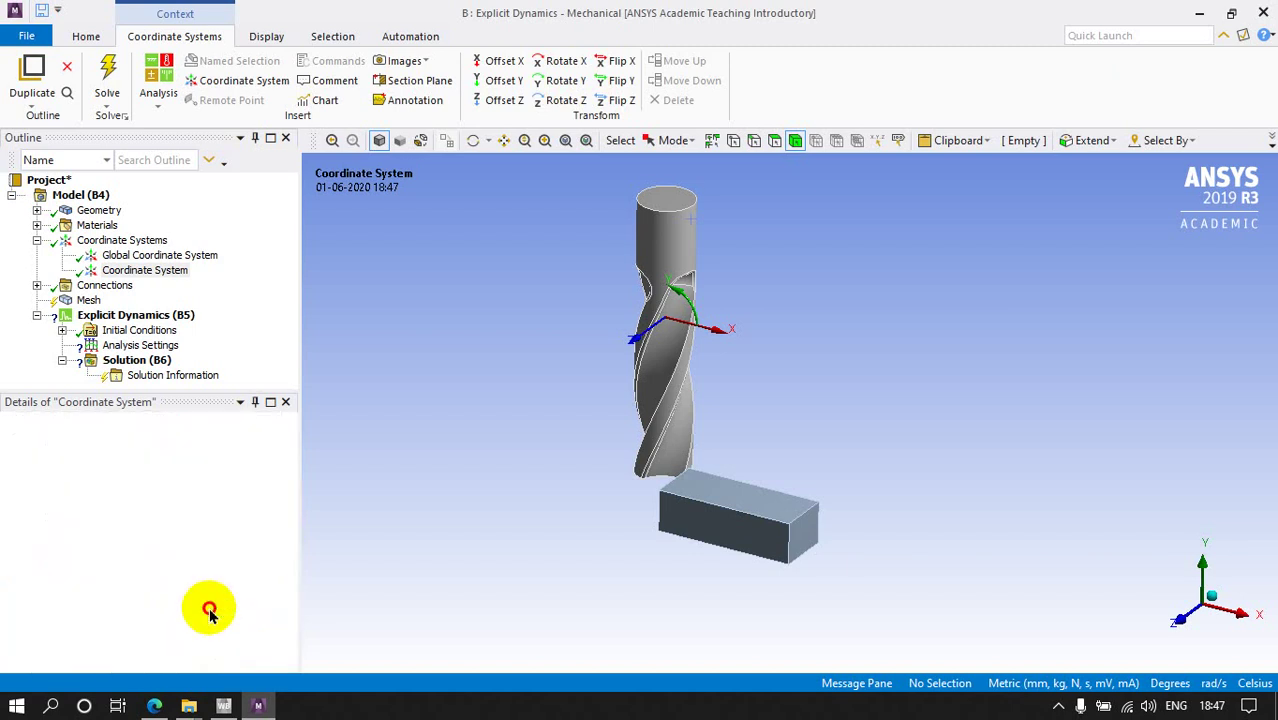
middle_drag(666, 288, 660, 336)
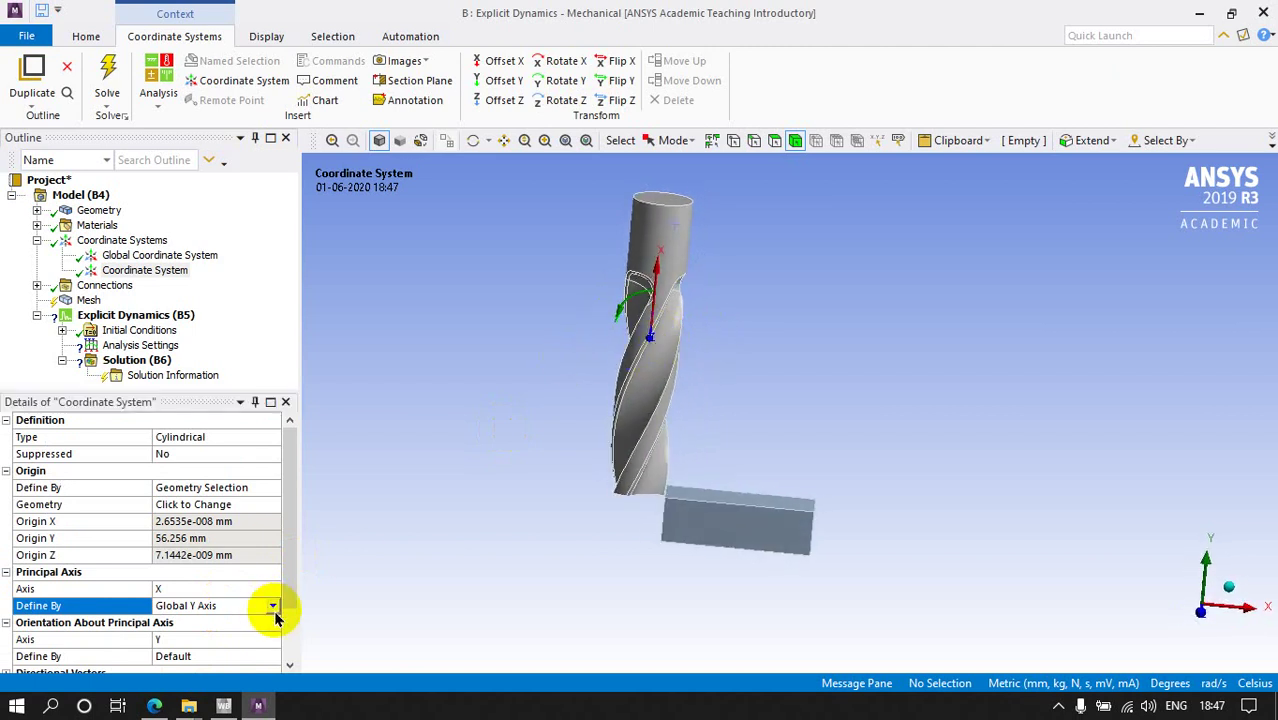
Step: Define the principal X axis of the drill bit's coordinate system by the Global Z Axis
click(273, 606)
click(203, 659)
middle_drag(579, 522, 636, 371)
scroll(640, 385, up, 2)
scroll(640, 385, down, 1)
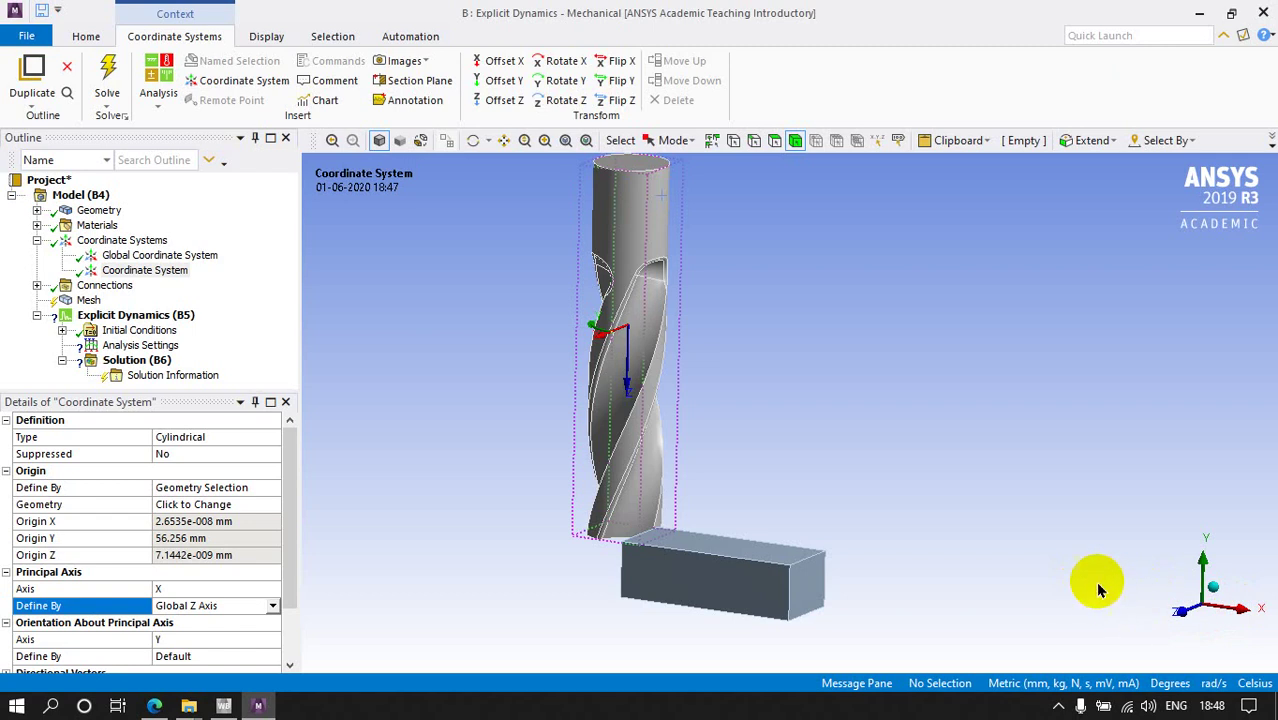
Step: Insert a second Cartesian coordinate system with its origin on the block body and flip its X axis
click(125, 241)
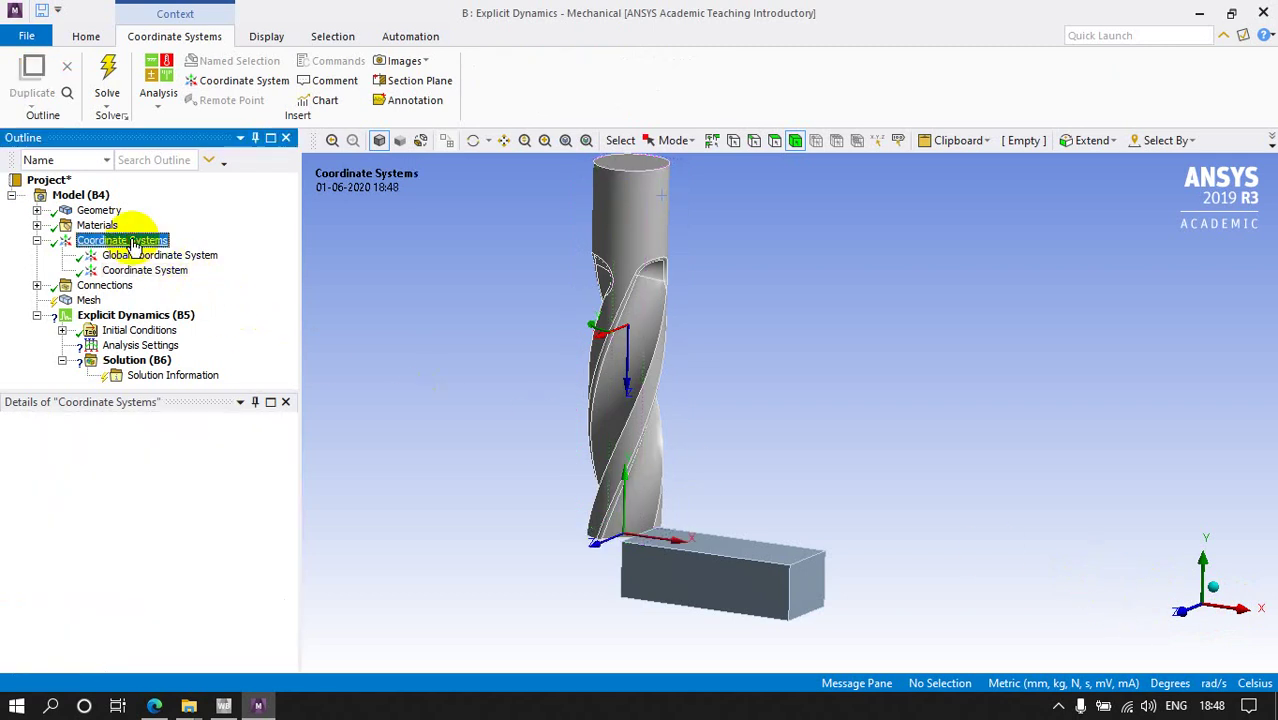
right_click(133, 246)
mouse_move(171, 251)
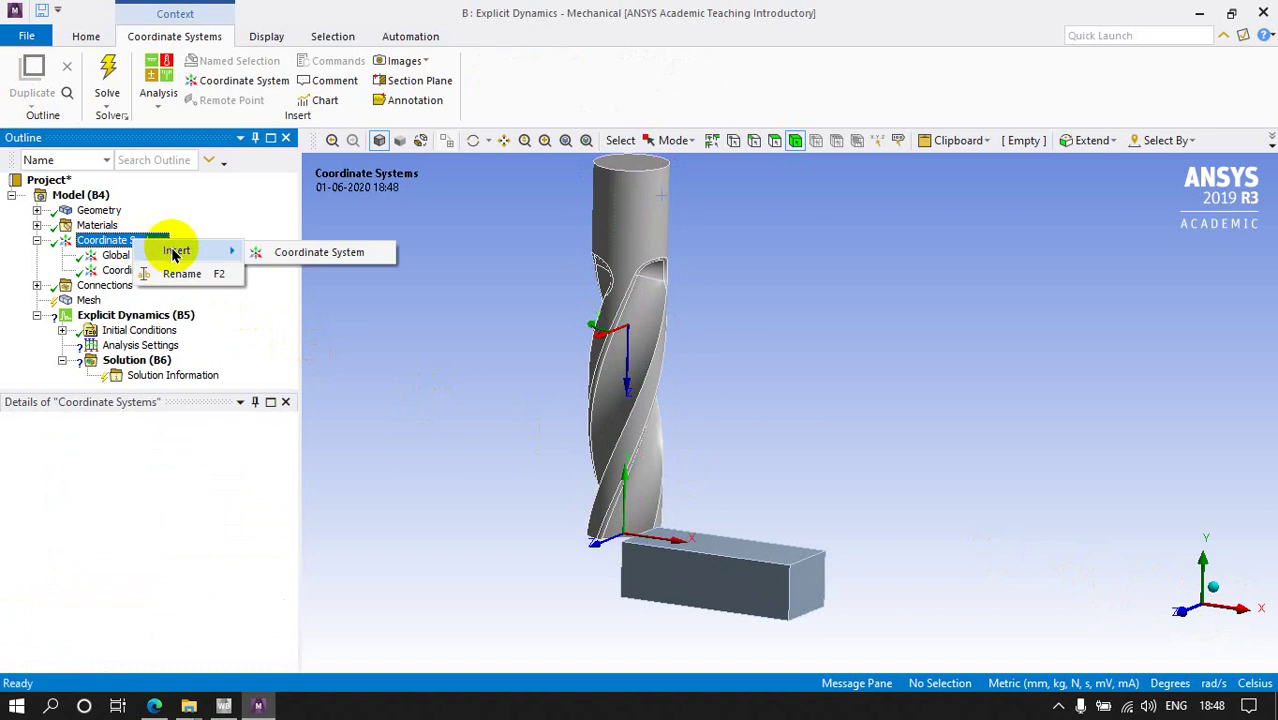
click(281, 256)
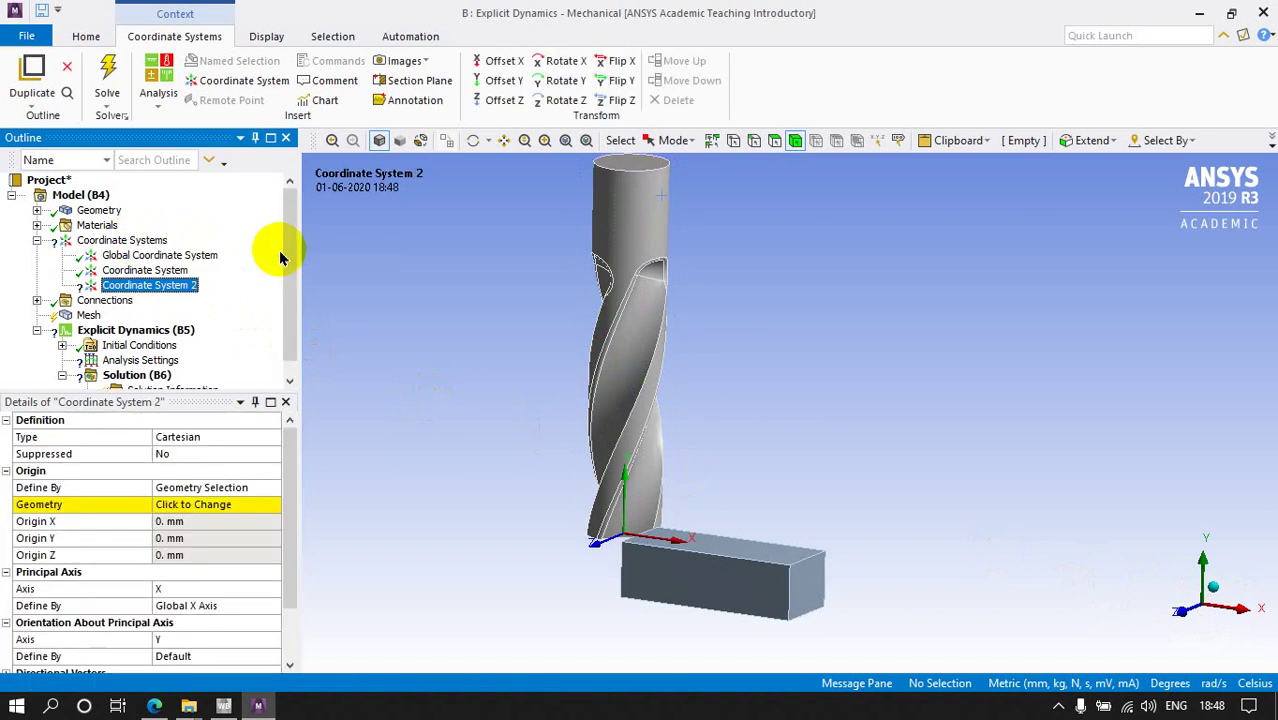
click(170, 508)
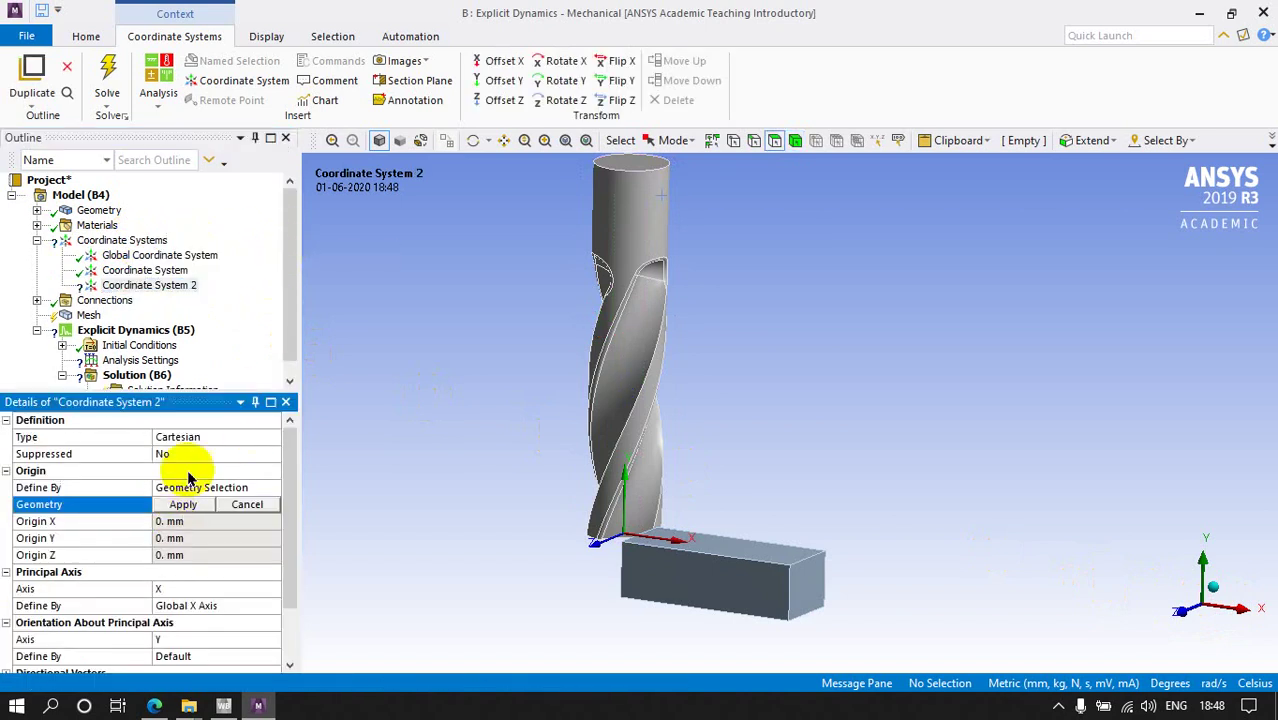
click(793, 141)
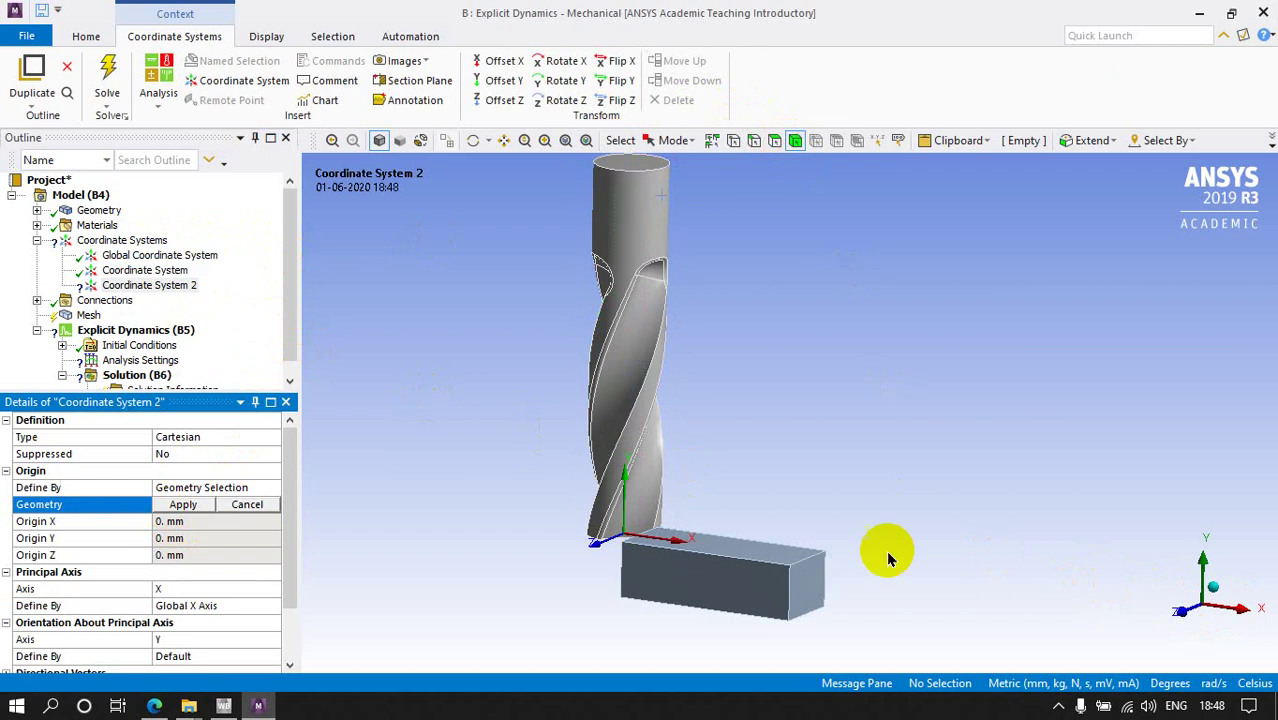
click(739, 596)
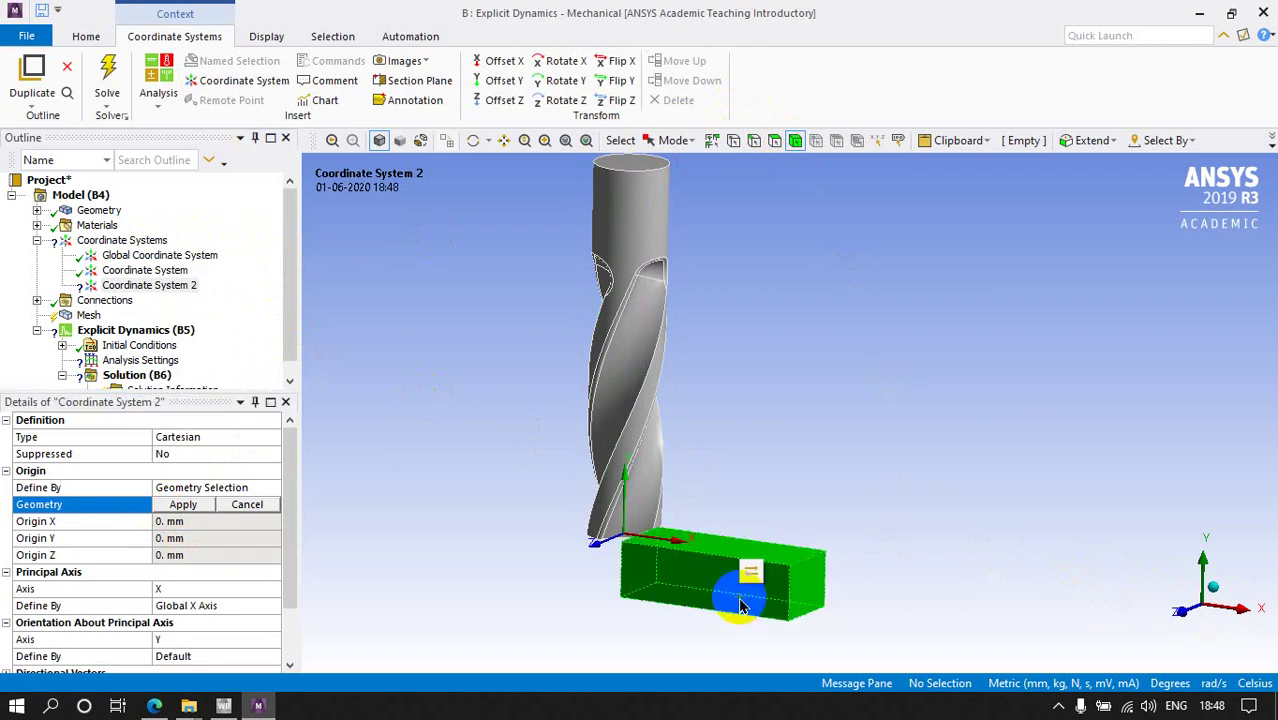
click(183, 504)
middle_drag(505, 550, 802, 531)
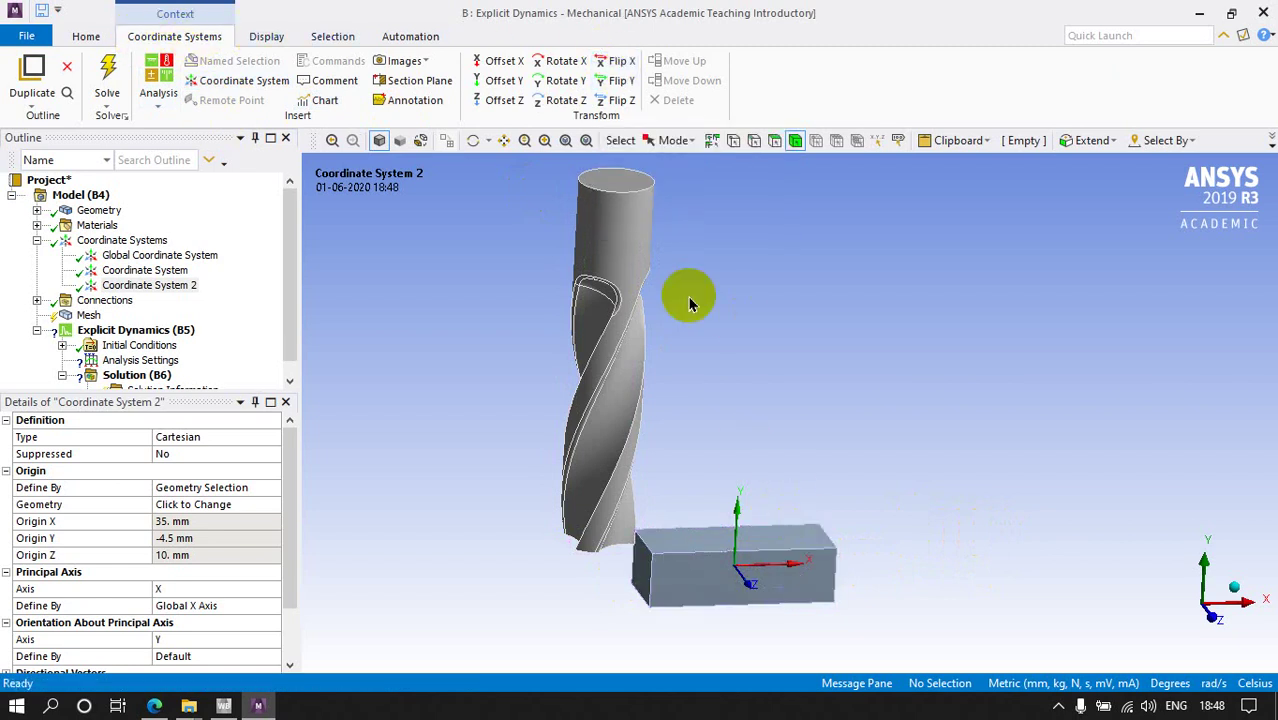
click(626, 70)
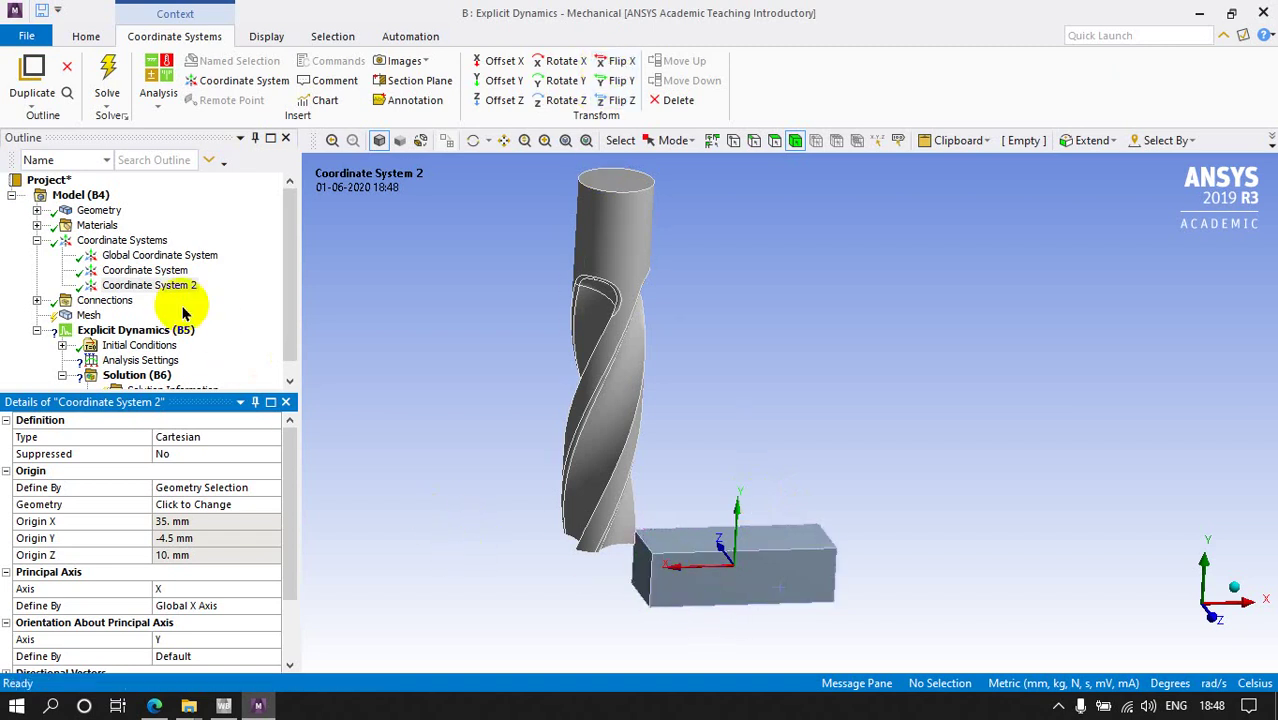
Step: Expand the connections and their contacts and open the contact region between the drill bit and the block
click(37, 301)
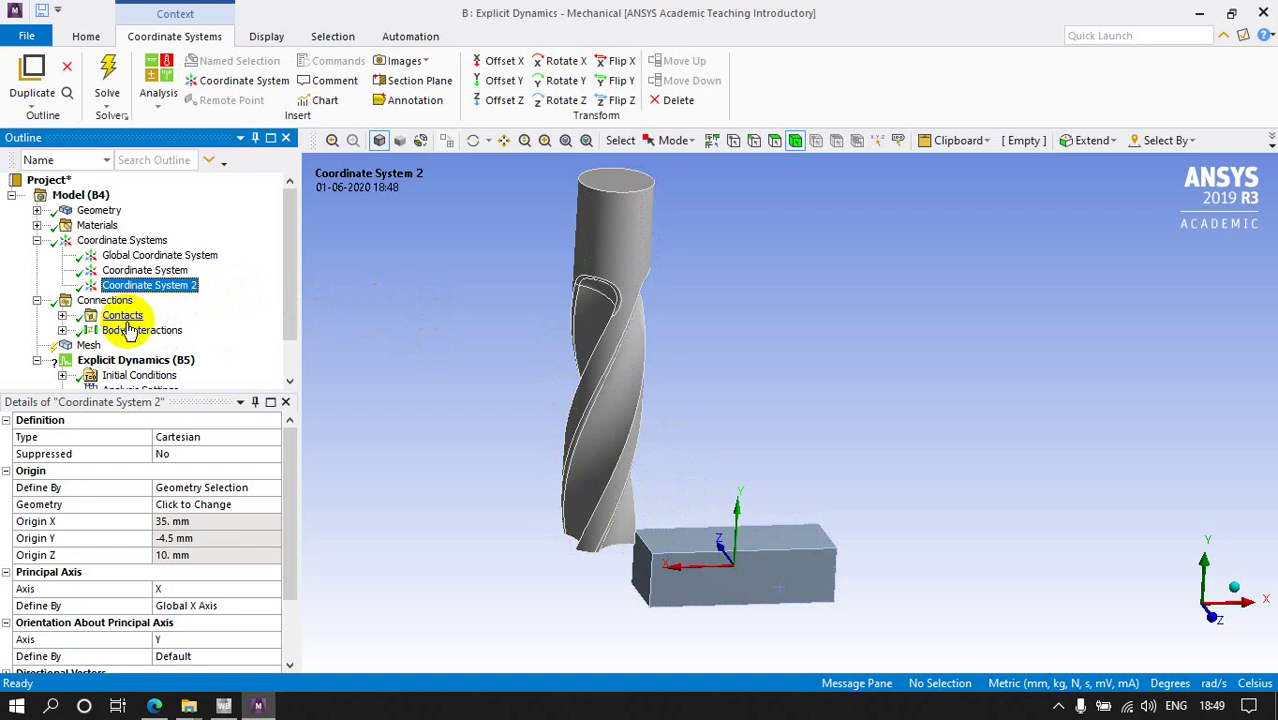
click(62, 316)
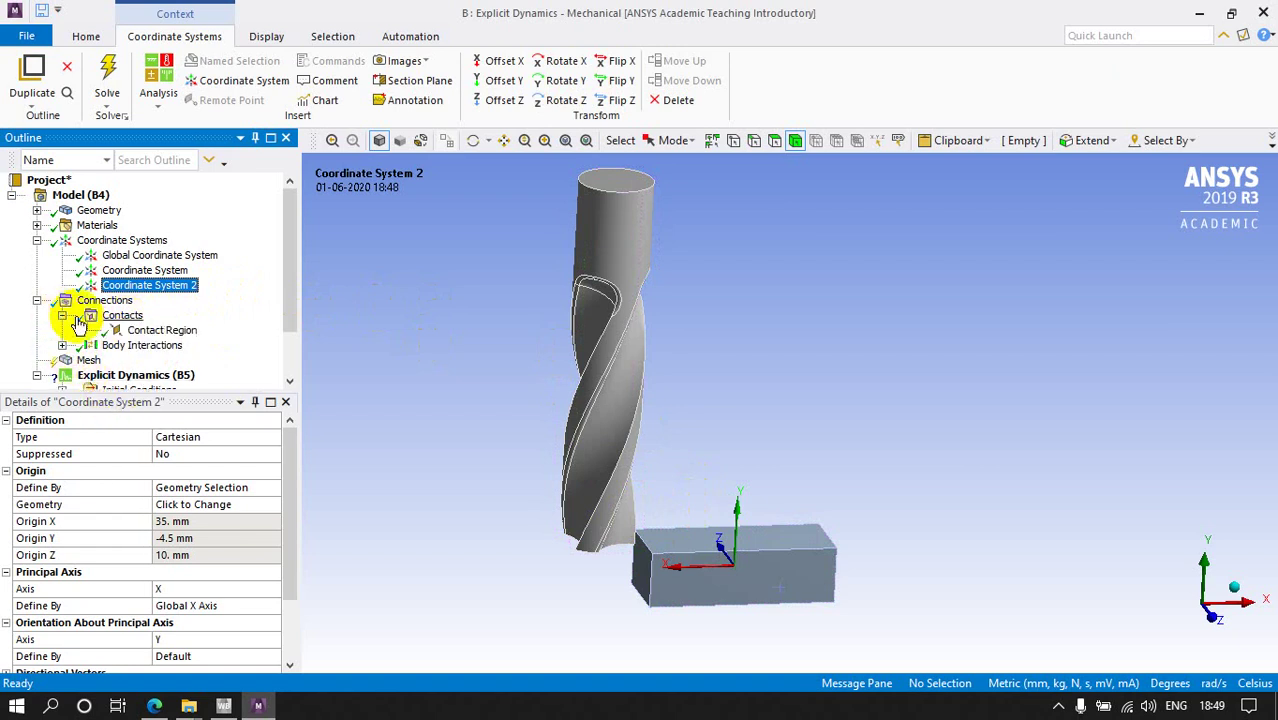
click(162, 332)
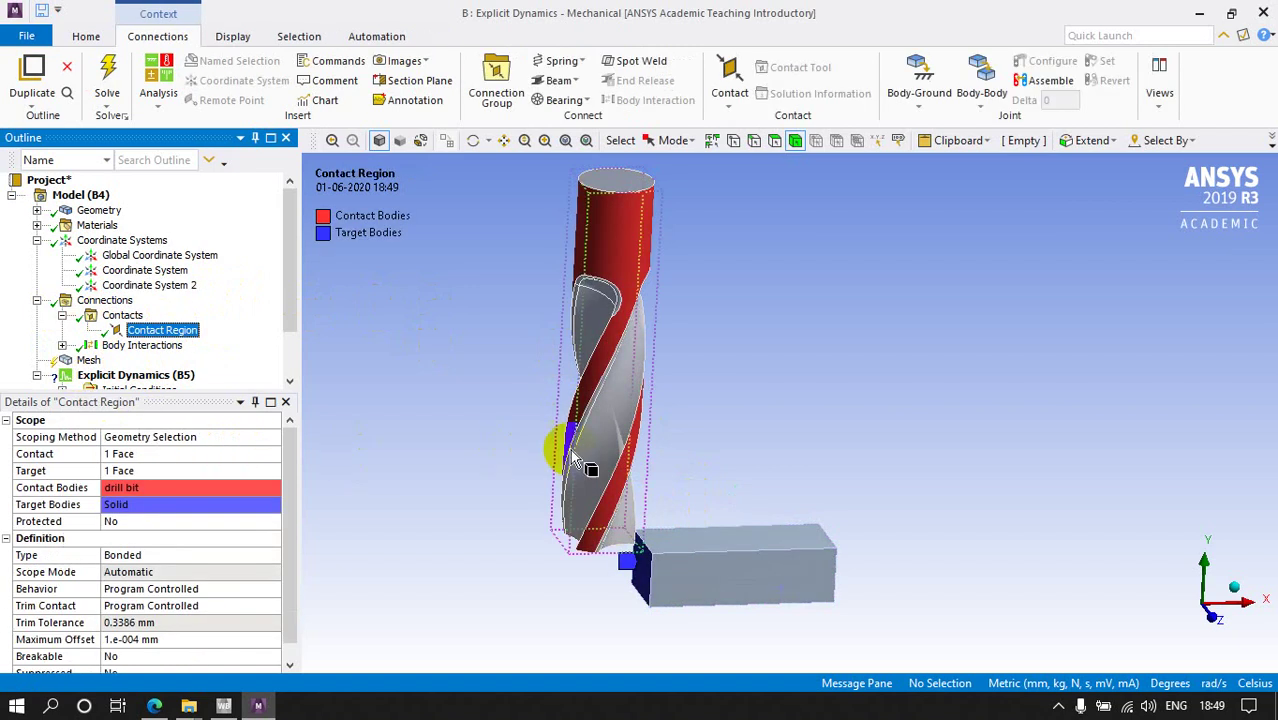
middle_drag(575, 460, 614, 433)
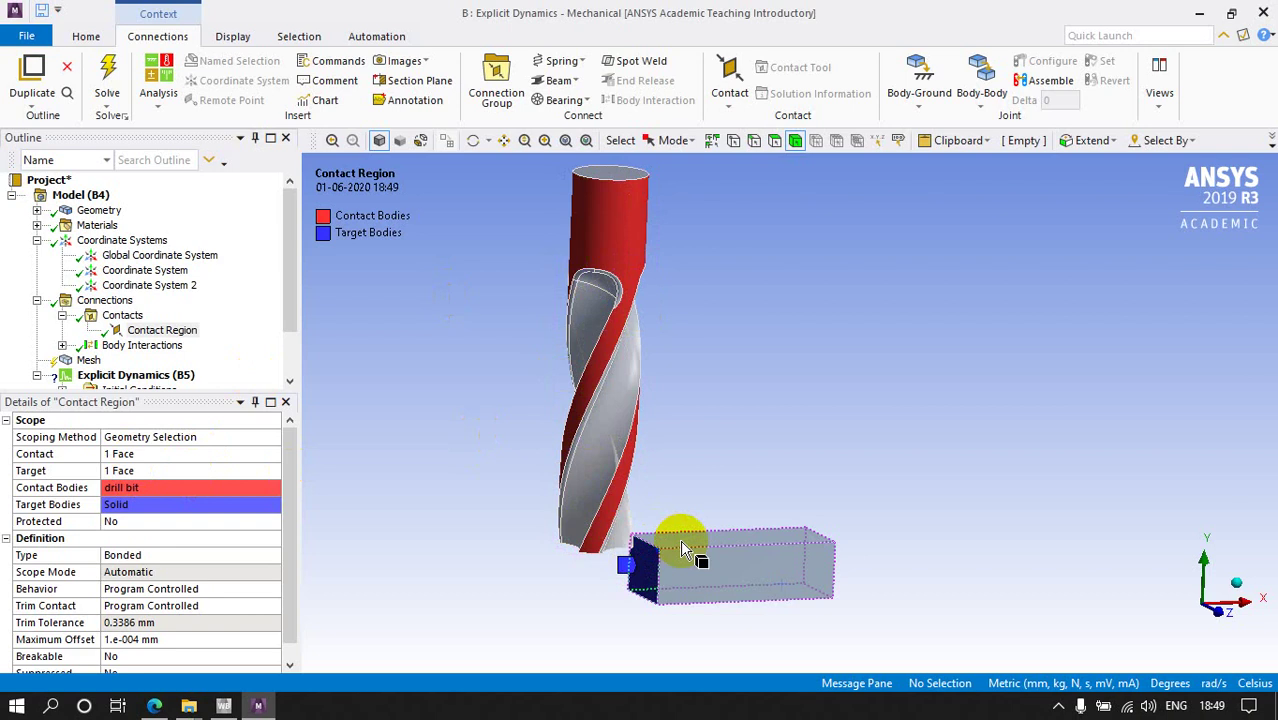
Step: Scope the contact side of the contact region to all 16 faces of the drill bit
click(124, 456)
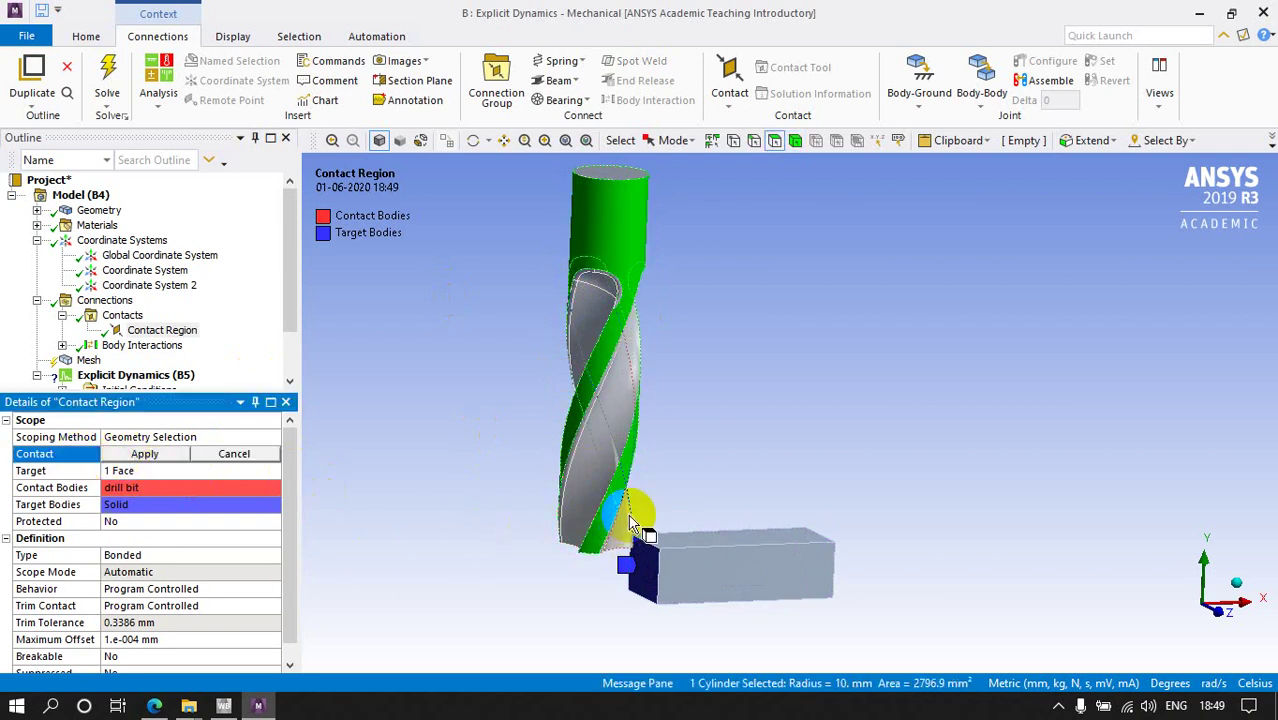
mouse_move(629, 516)
mouse_down()
mouse_move(597, 514)
mouse_move(571, 485)
mouse_move(577, 384)
mouse_move(613, 277)
mouse_up()
mouse_move(628, 305)
middle_down()
mouse_move(633, 451)
mouse_move(442, 476)
mouse_move(640, 285)
middle_up()
middle_drag(725, 348, 508, 425)
ctrl+click(804, 358)
ctrl+click(707, 250)
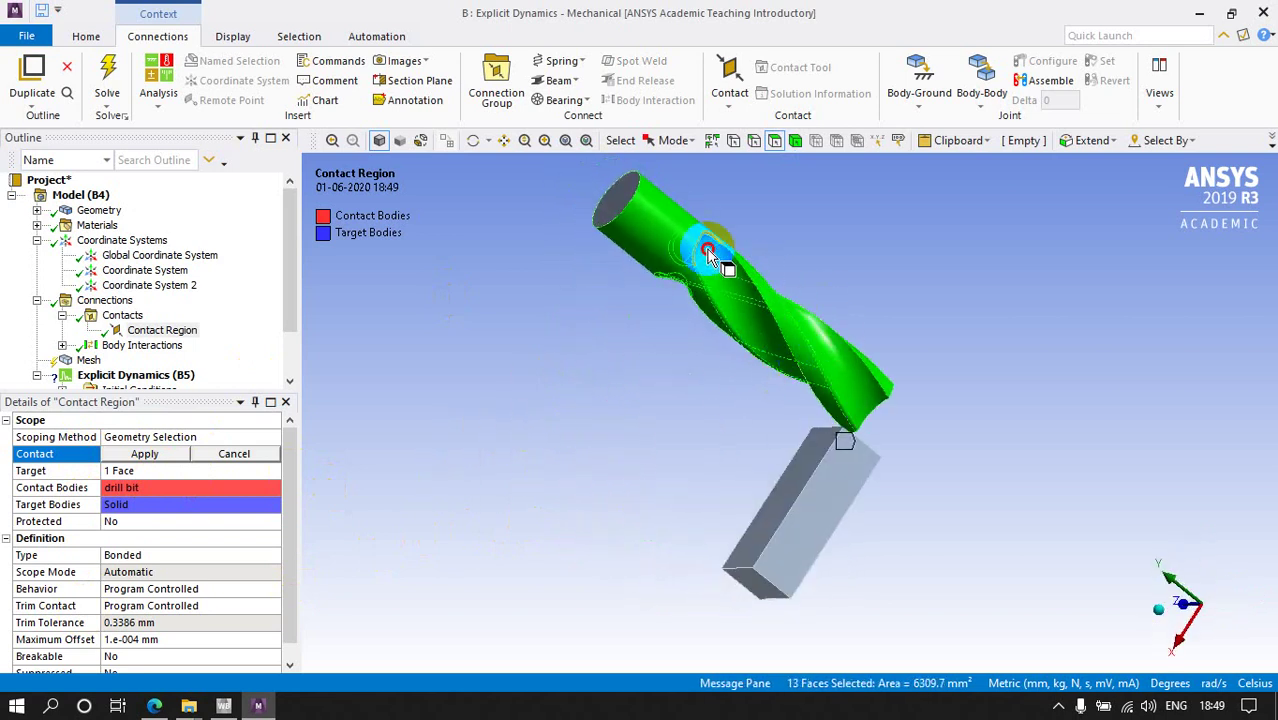
middle_drag(678, 259, 416, 506)
middle_drag(565, 458, 776, 540)
middle_drag(688, 598, 653, 628)
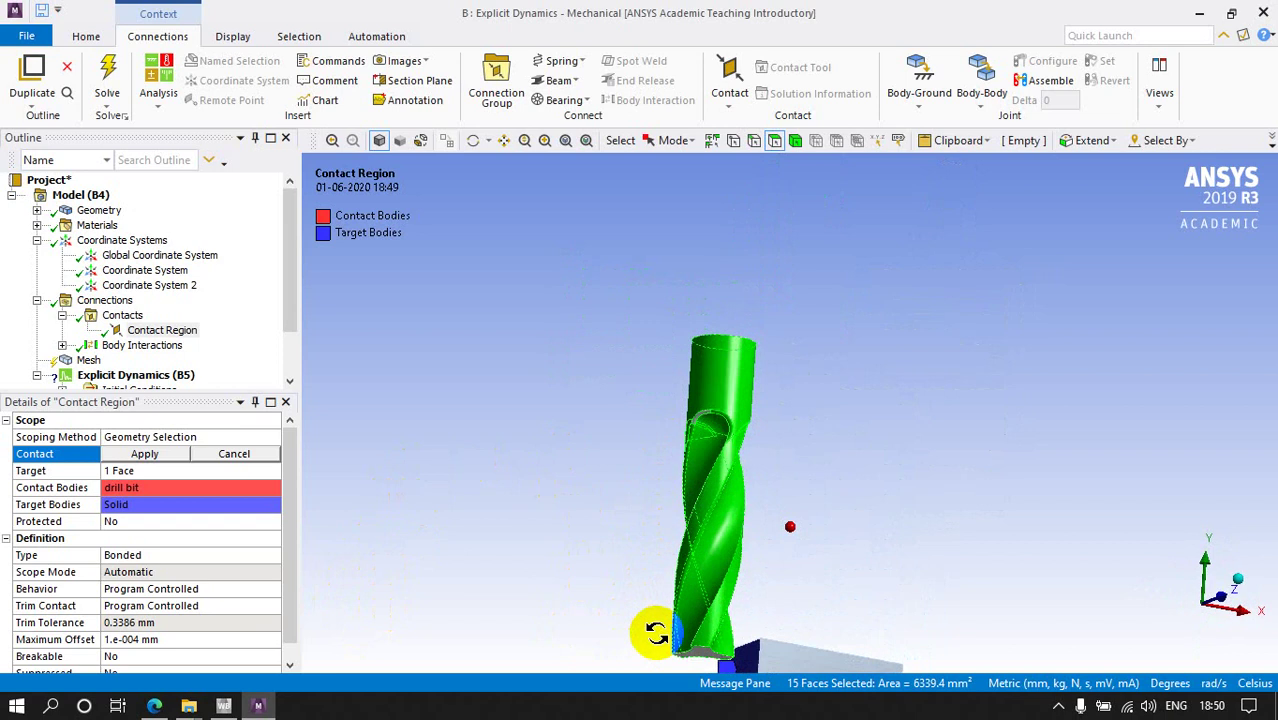
middle_drag(703, 410, 676, 474)
click(148, 455)
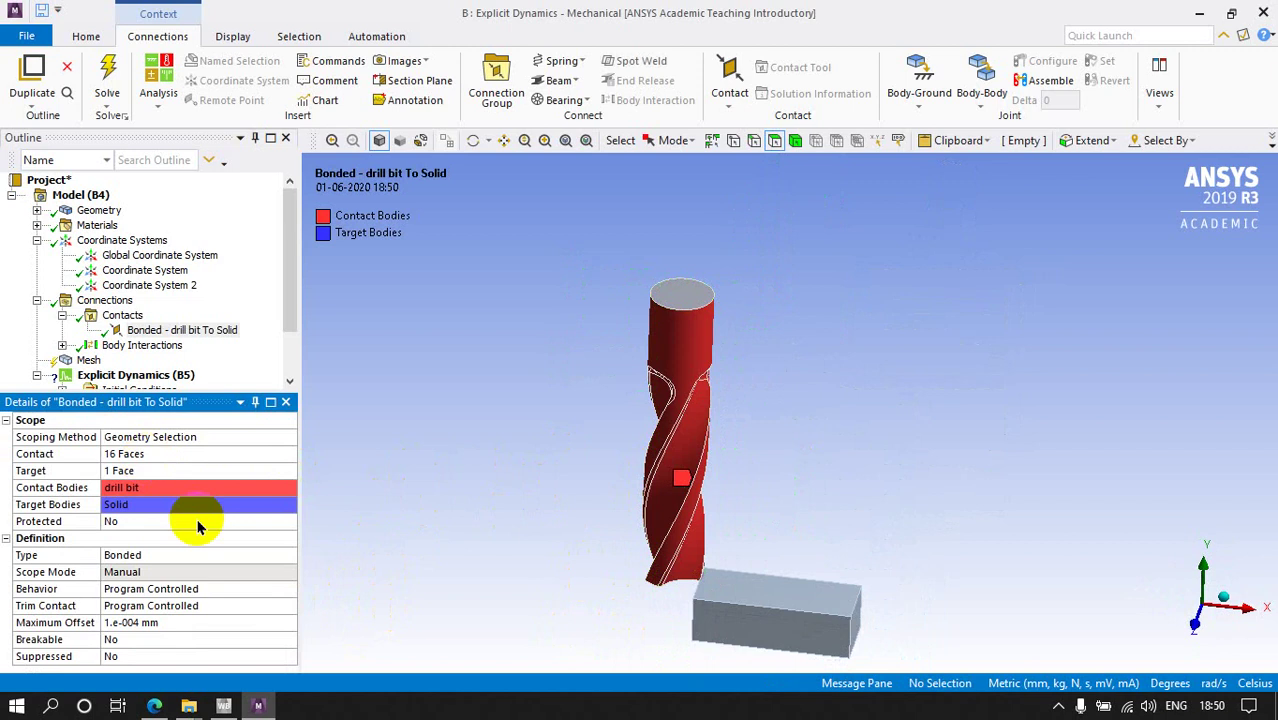
Step: Scope the target side of the contact region to three block faces: the end face beside the drill bit, the adjacent long side and the top
middle_drag(622, 514, 580, 505)
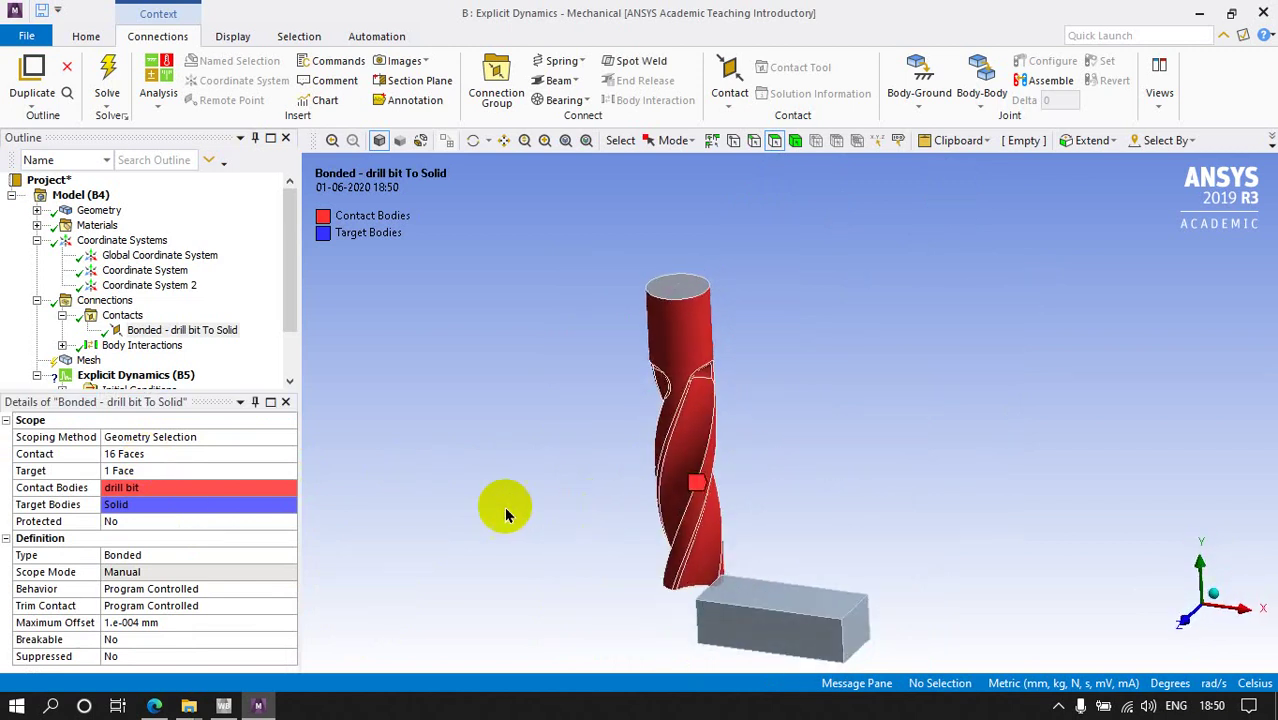
click(113, 471)
click(693, 590)
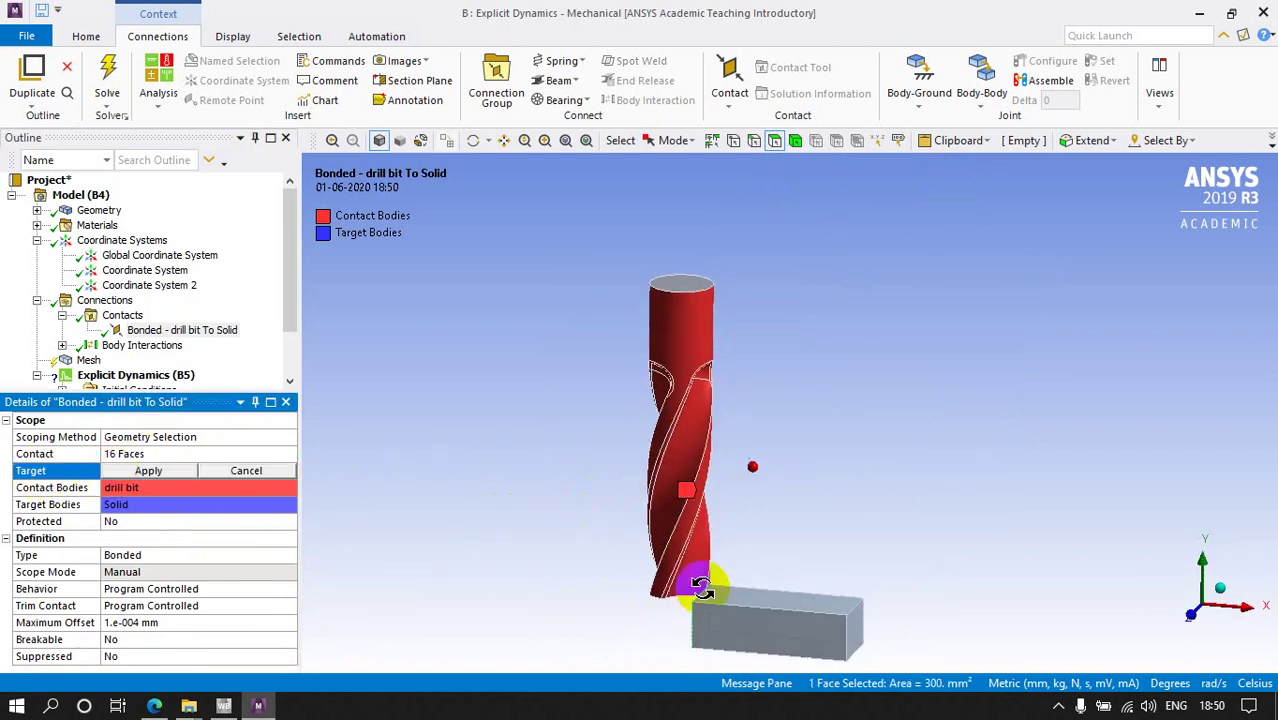
middle_drag(693, 590, 985, 572)
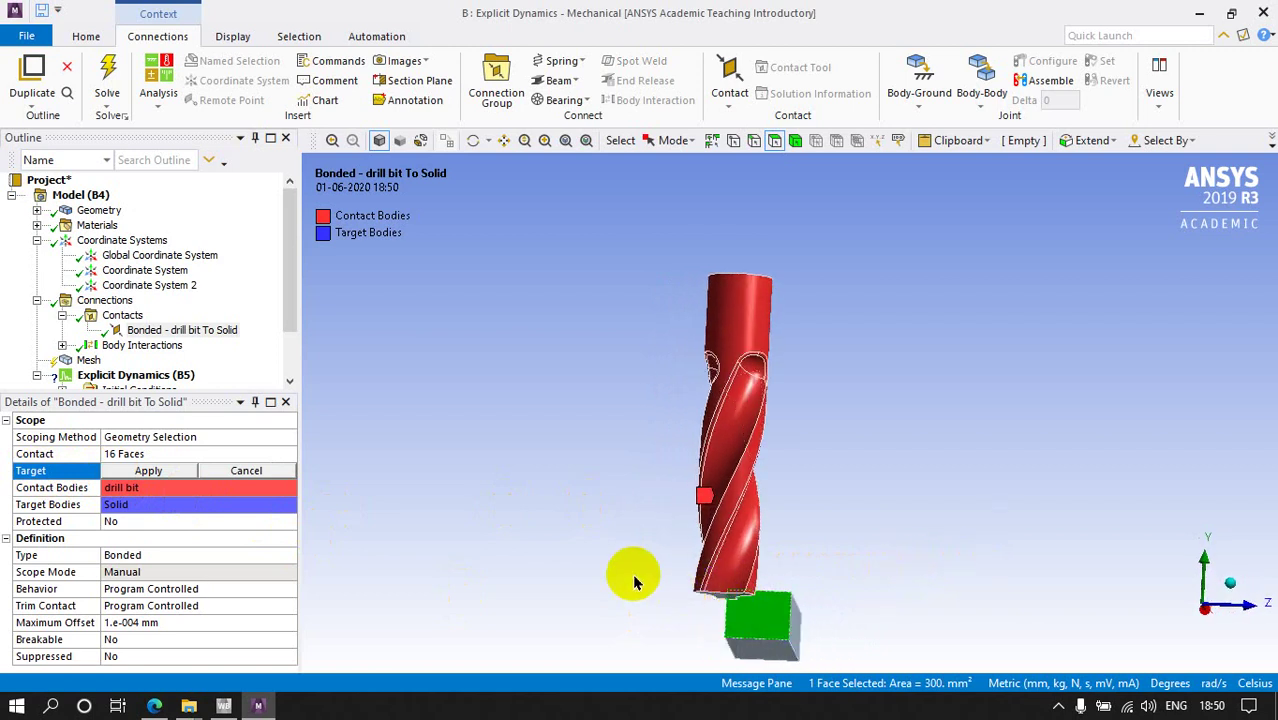
middle_drag(628, 571, 695, 588)
scroll(706, 505, up, 3)
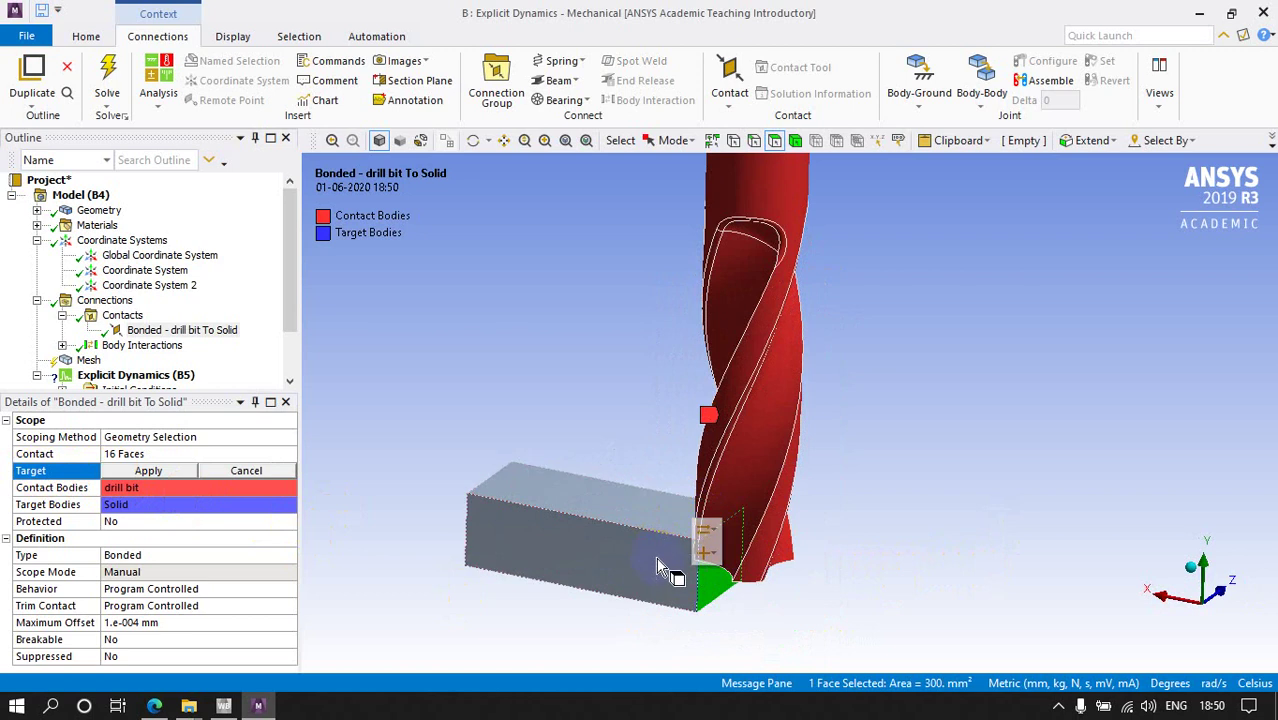
ctrl+click(676, 571)
ctrl+click(670, 536)
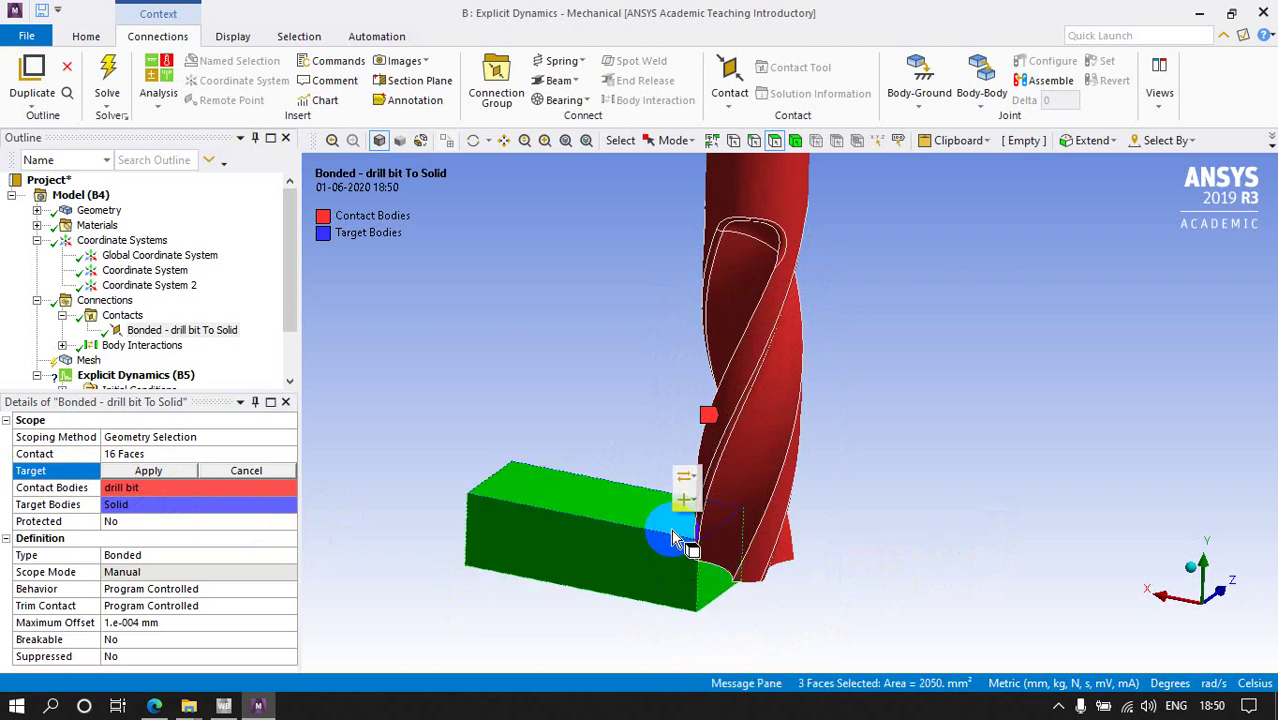
click(150, 471)
middle_drag(550, 446, 571, 434)
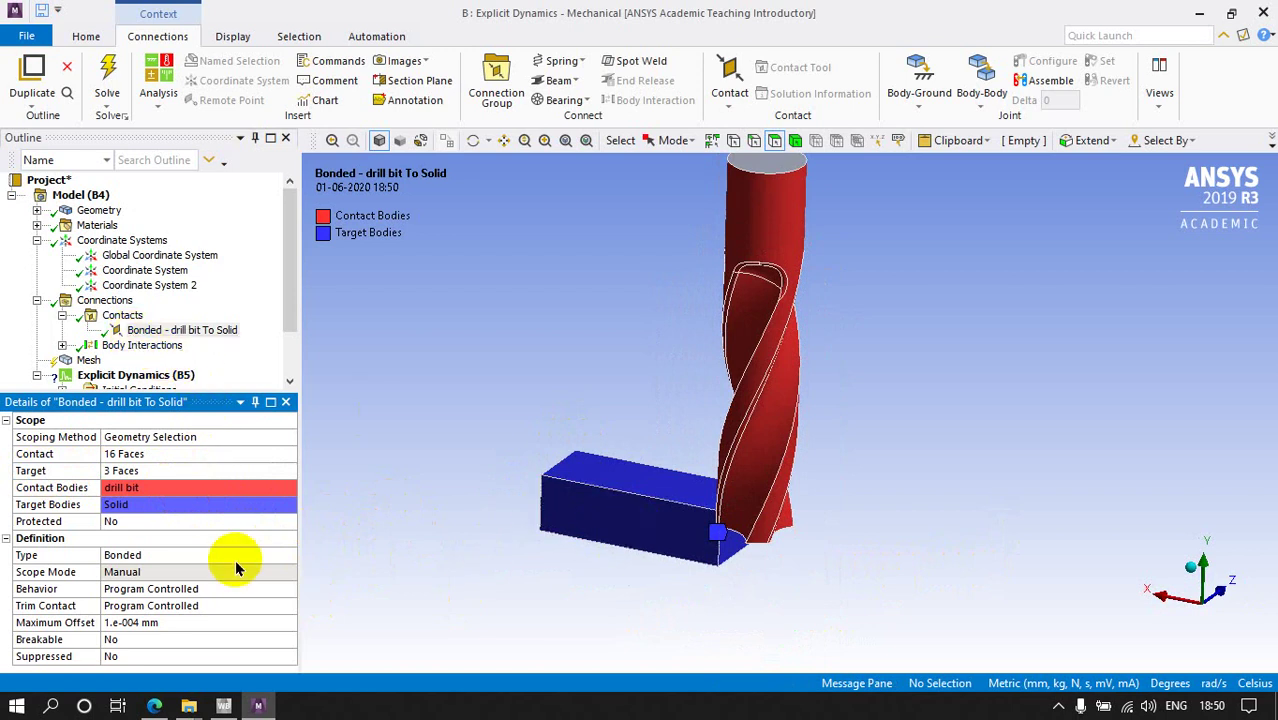
Step: Make the drill bit to block contact Frictional, with a friction coefficient of 0.4 and a dynamic coefficient of 0.2
click(130, 556)
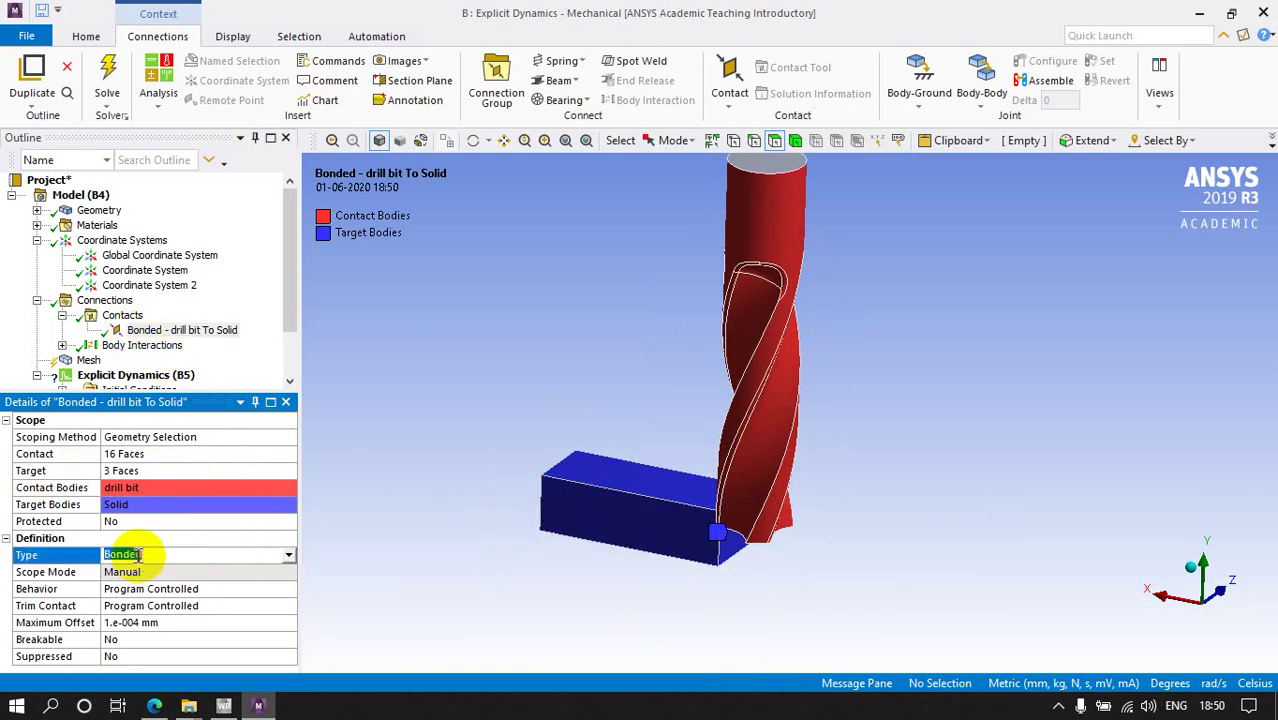
click(288, 555)
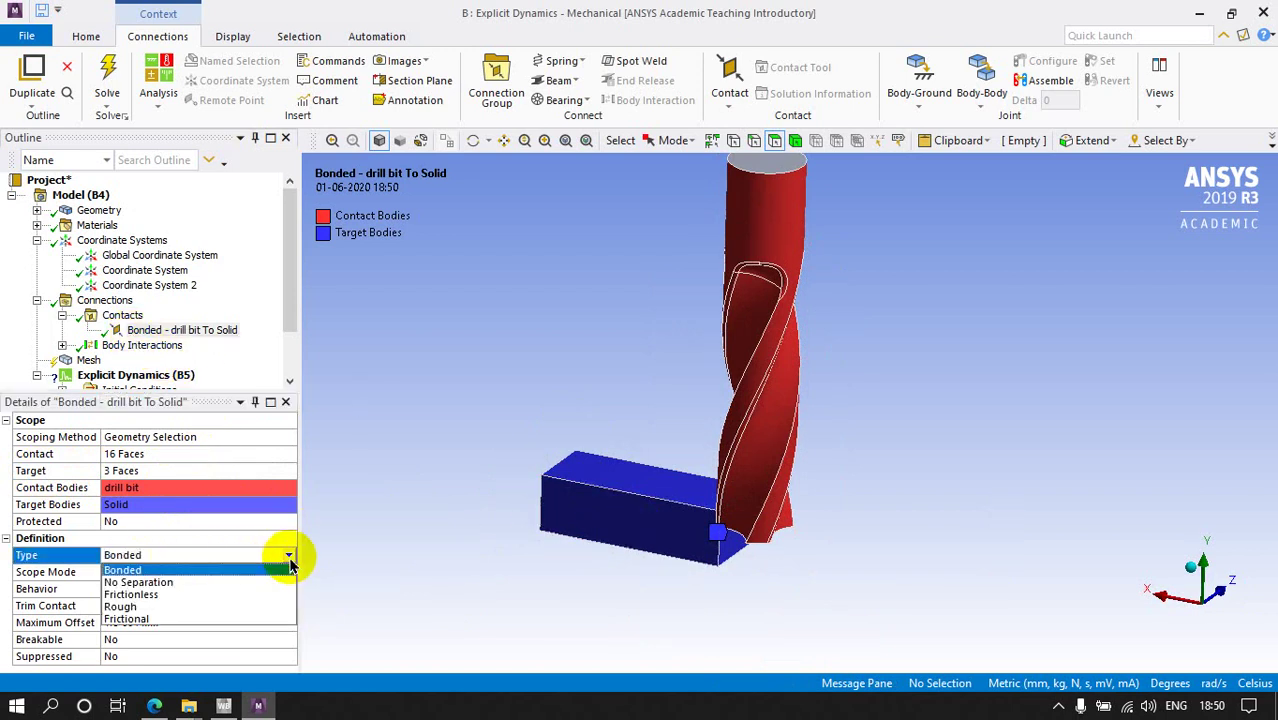
click(138, 619)
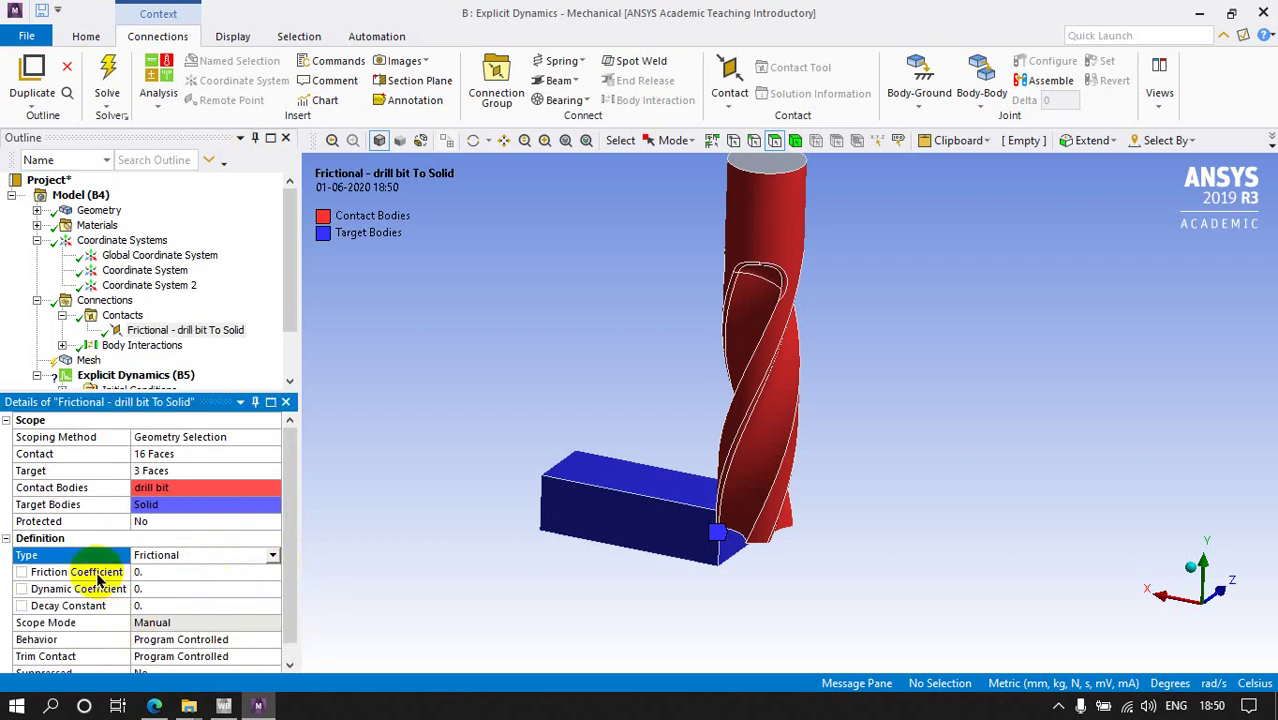
click(158, 570)
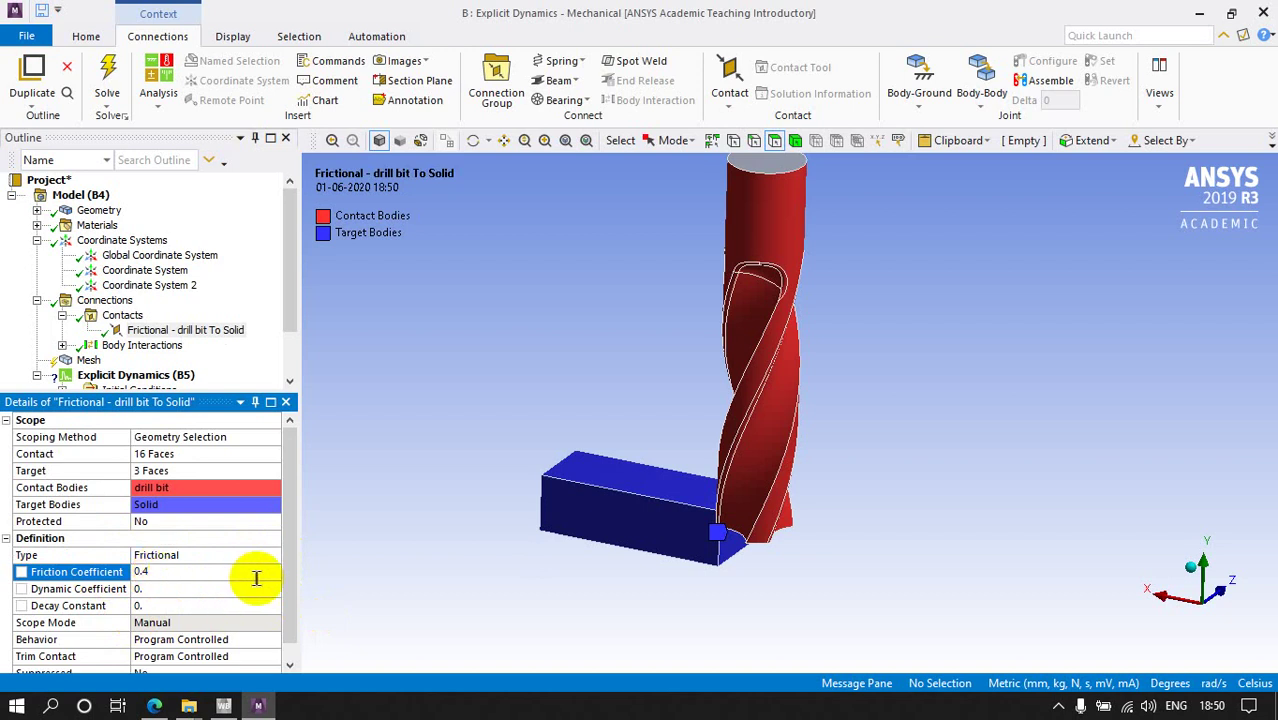
click(157, 589)
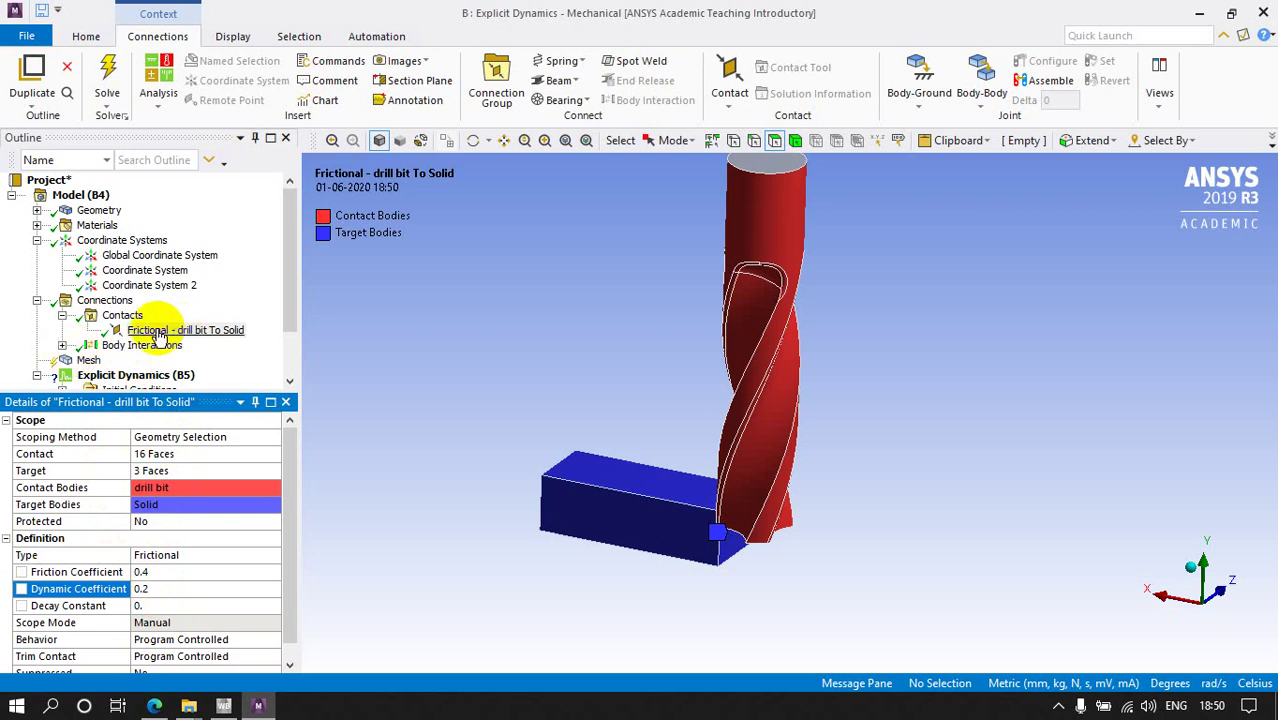
Step: Change the body interaction for all bodies to Frictional, with a friction coefficient of 0.4 and a dynamic coefficient of 0.2
click(62, 345)
click(130, 359)
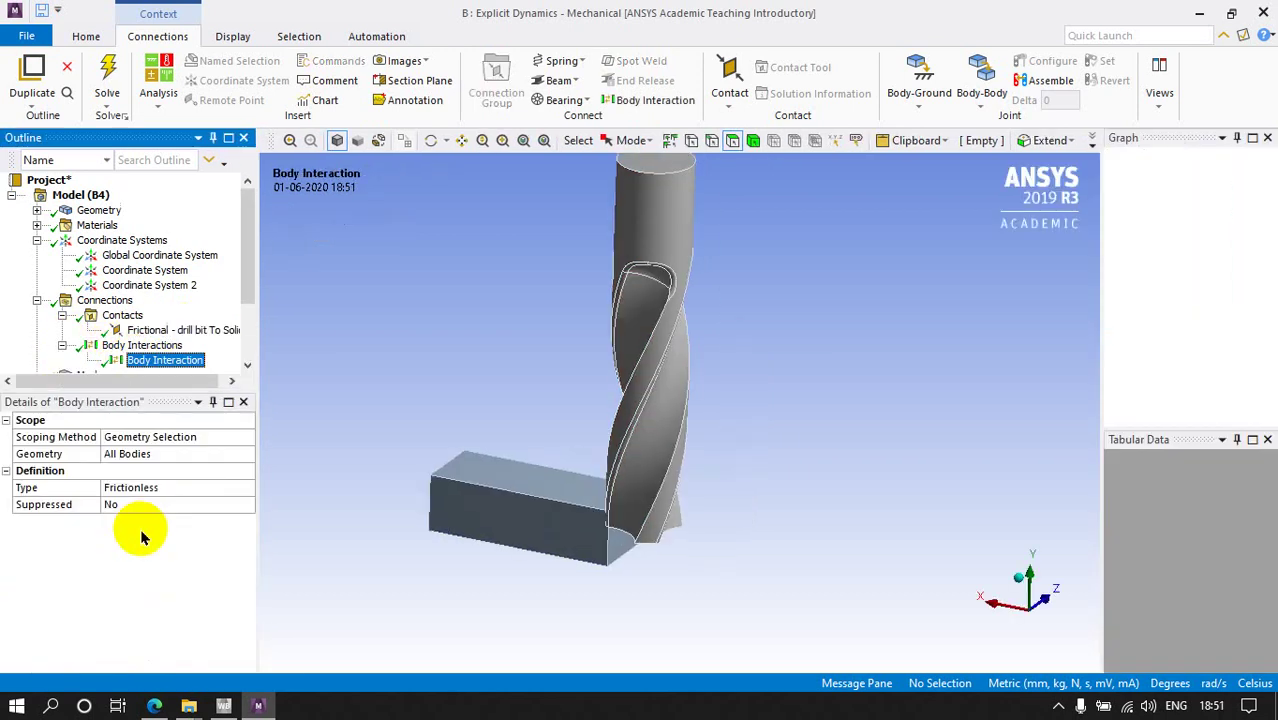
click(248, 488)
click(246, 487)
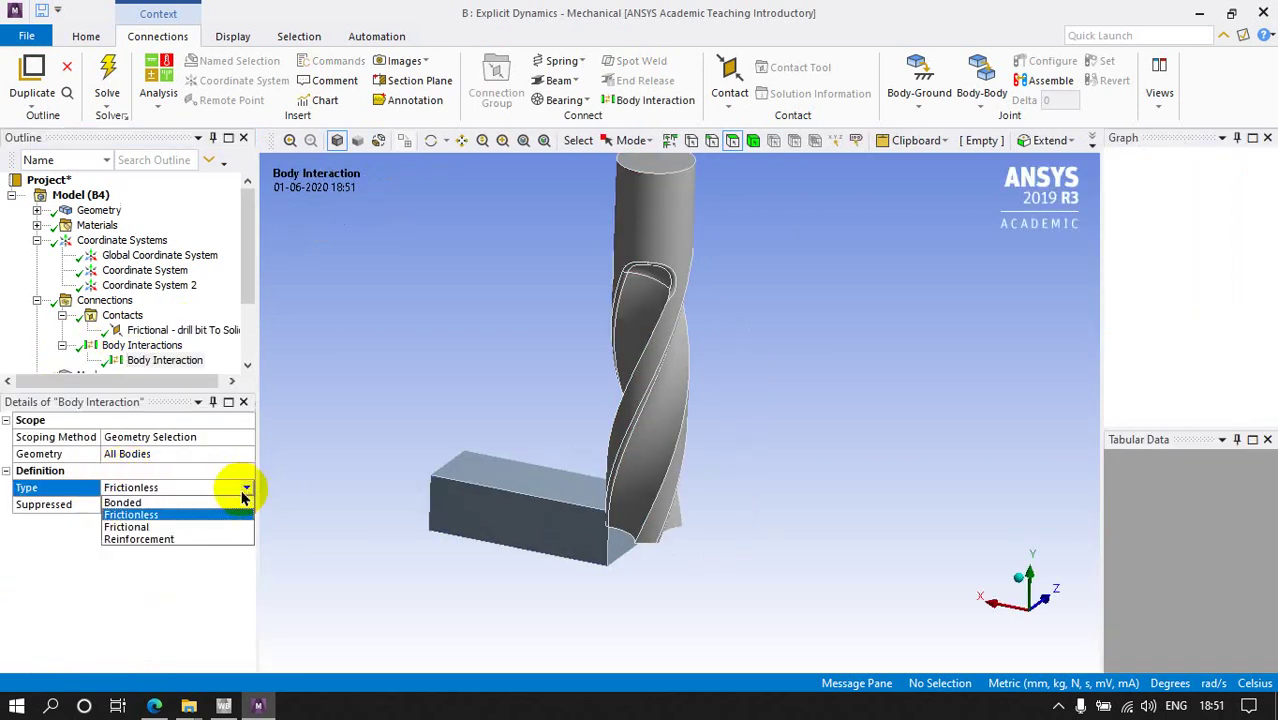
click(148, 527)
click(158, 505)
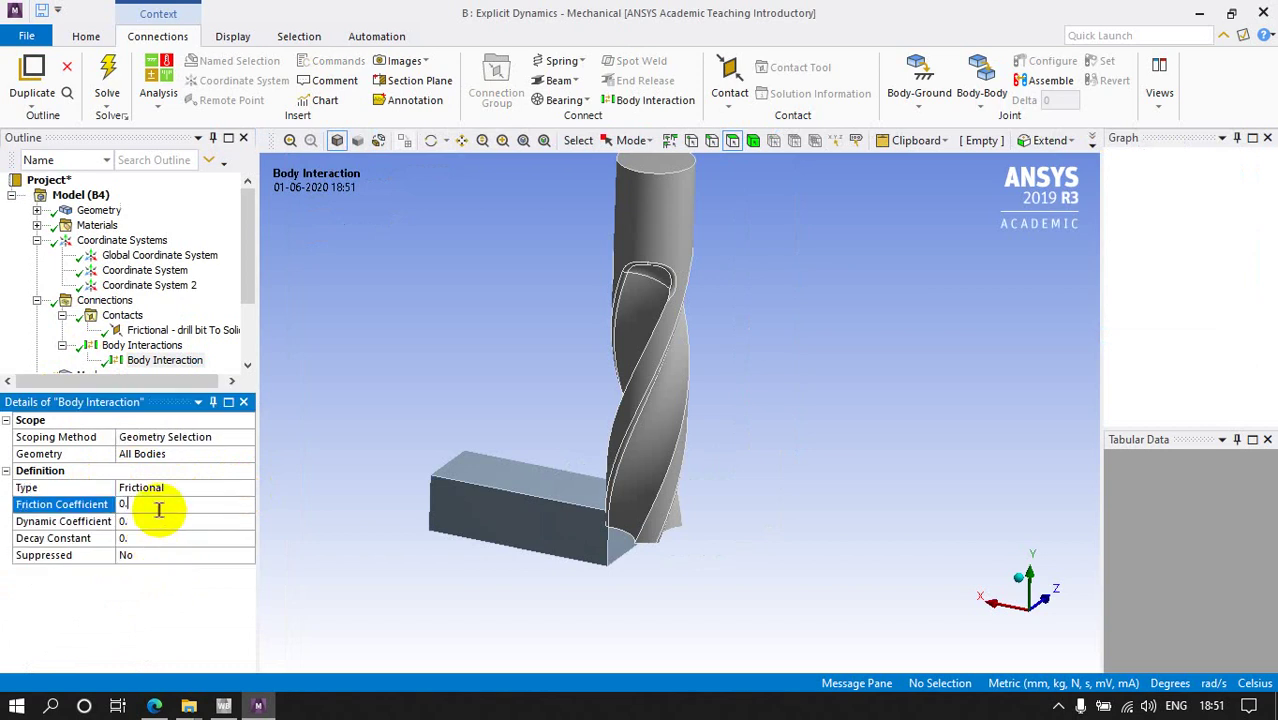
click(159, 525)
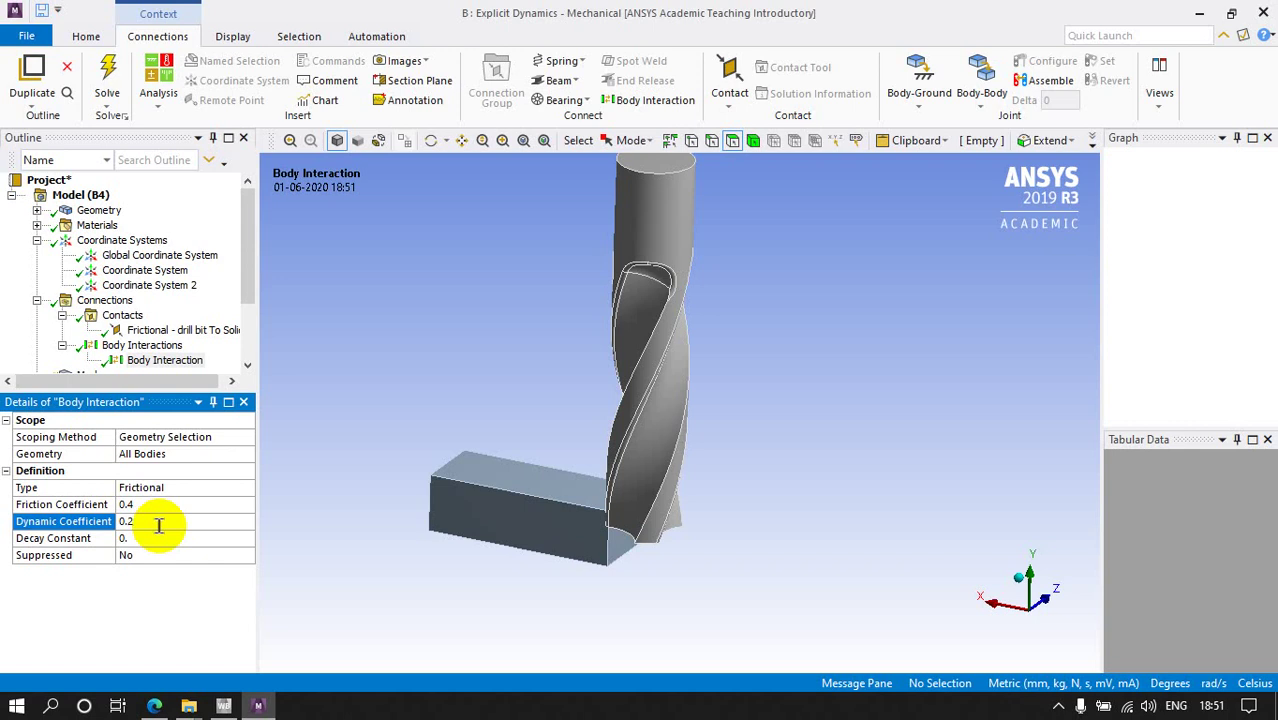
Step: Generate the mesh of the drill bit and block with the default settings and inspect it around both bodies
scroll(143, 329, down, 2)
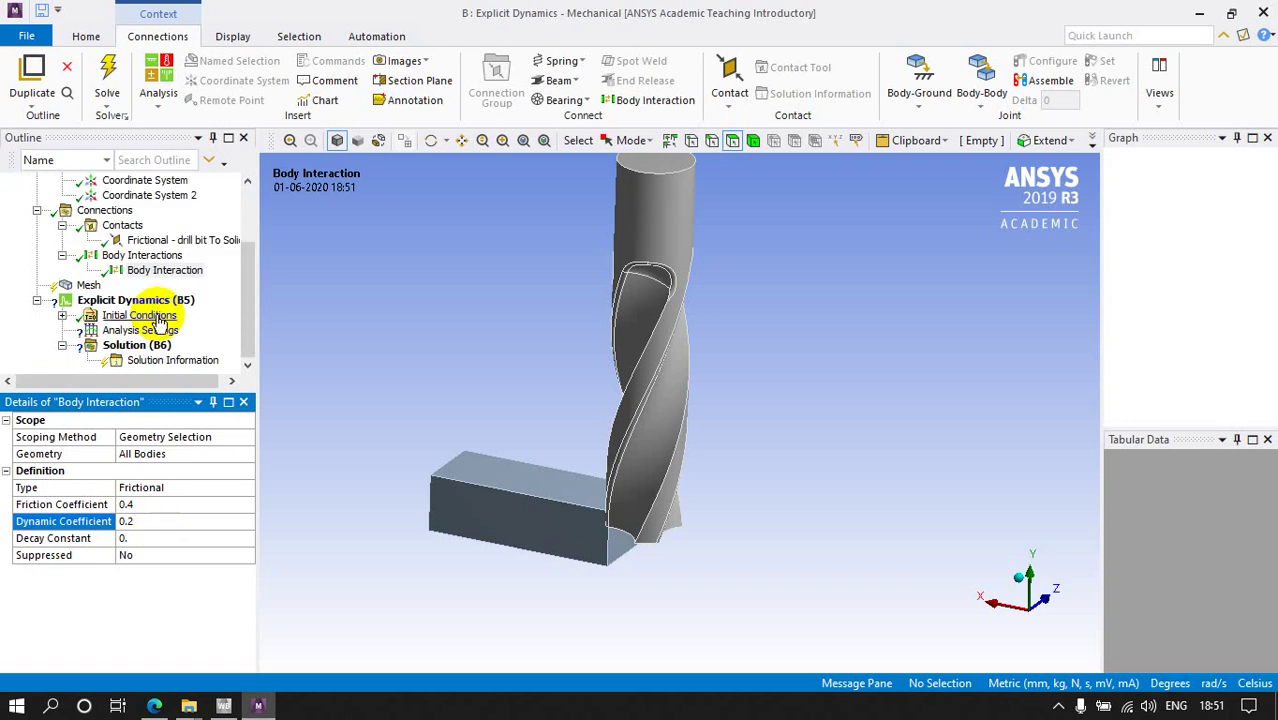
right_click(88, 286)
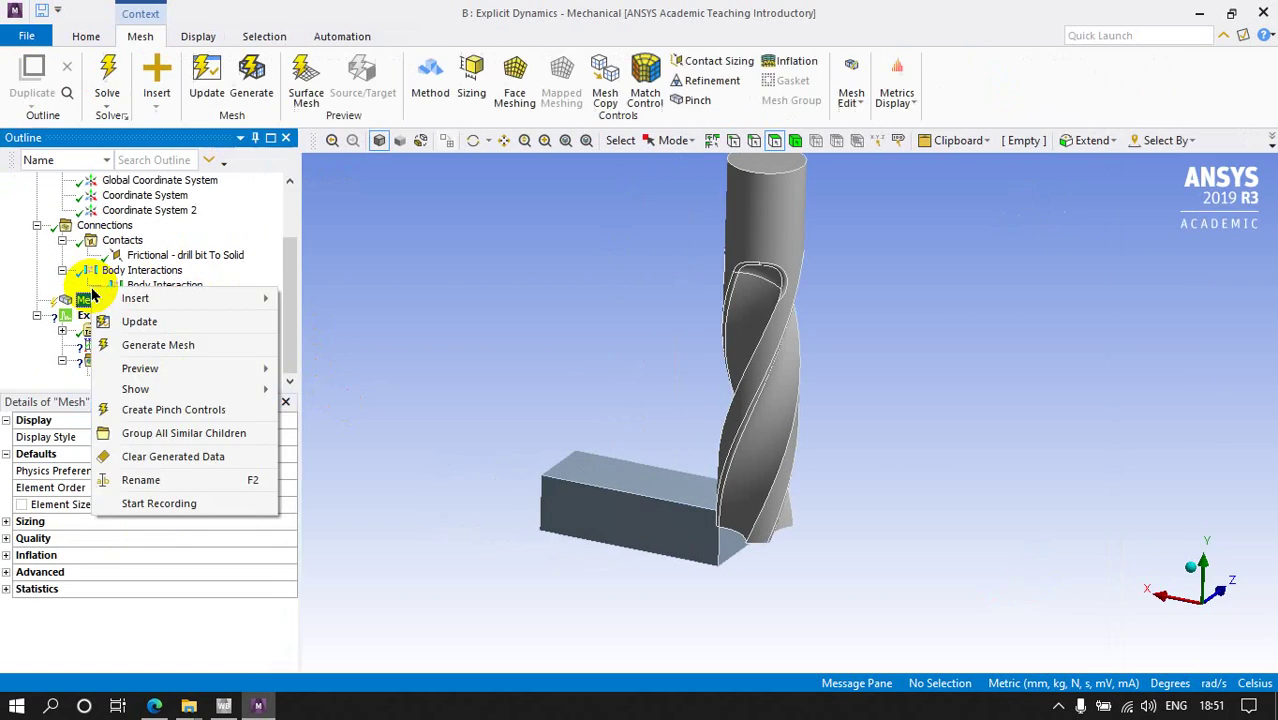
click(151, 345)
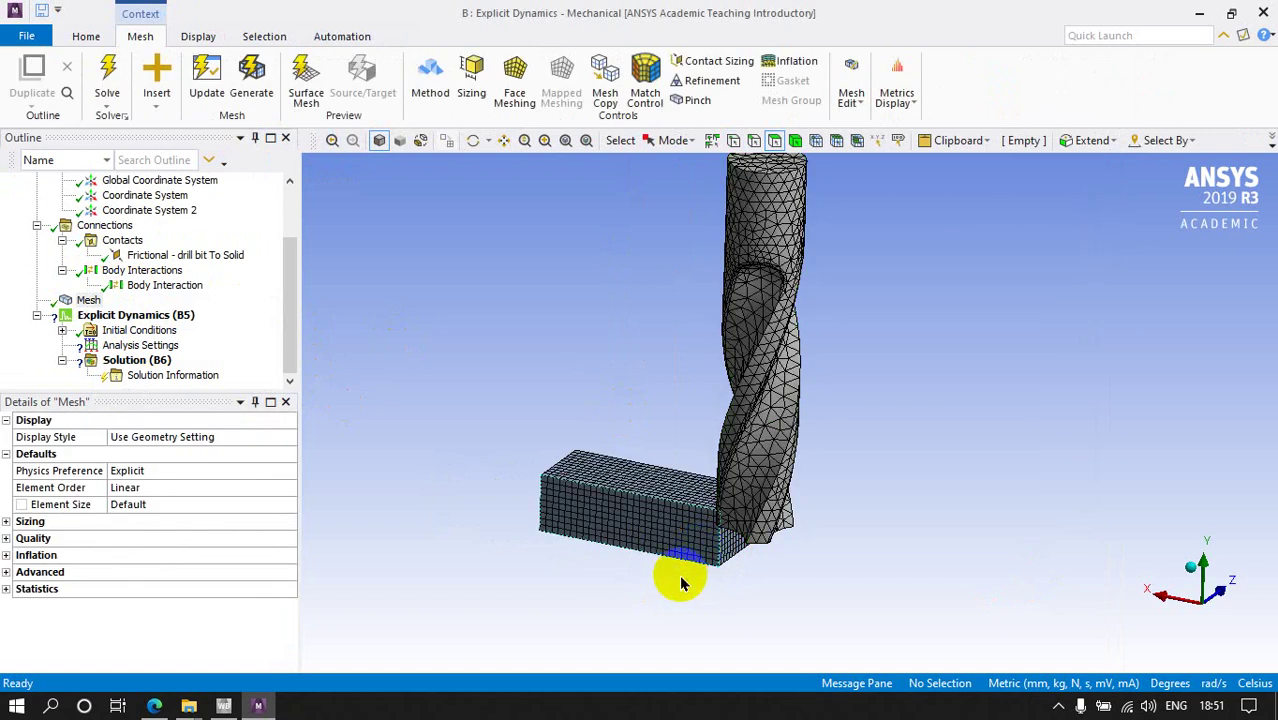
middle_drag(680, 580, 792, 608)
scroll(790, 593, up, 3)
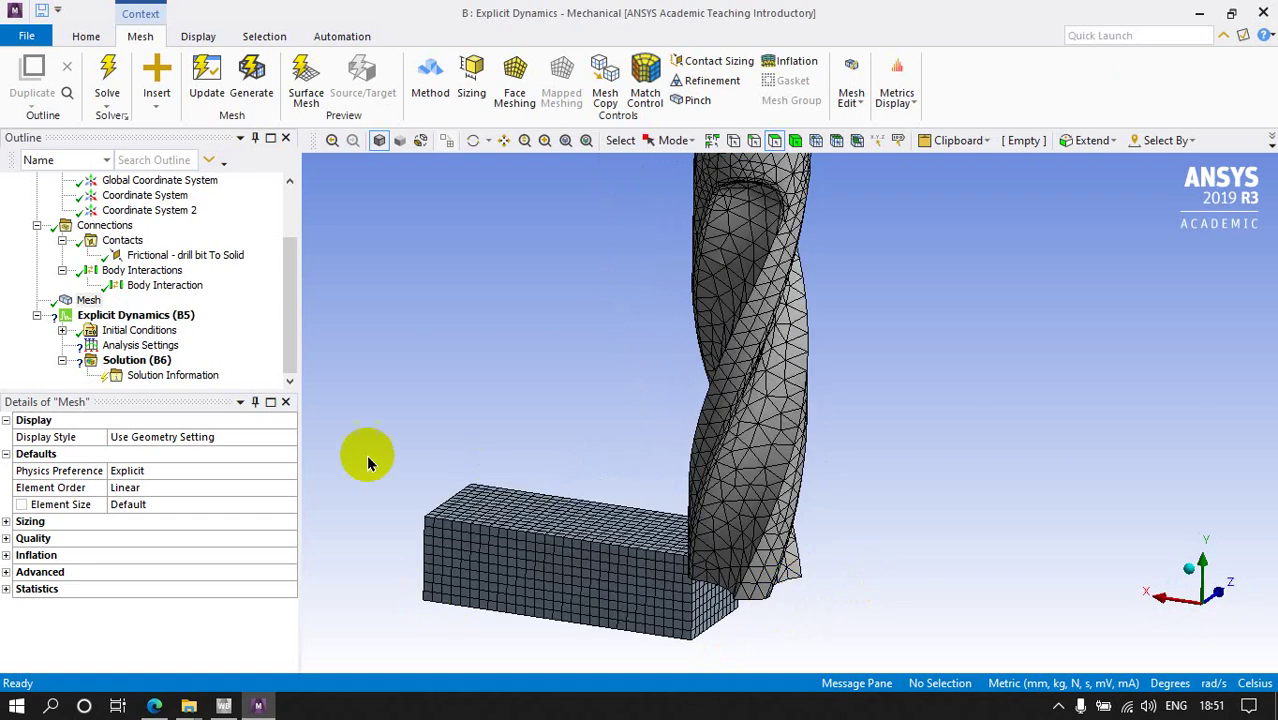
middle_drag(367, 462, 628, 578)
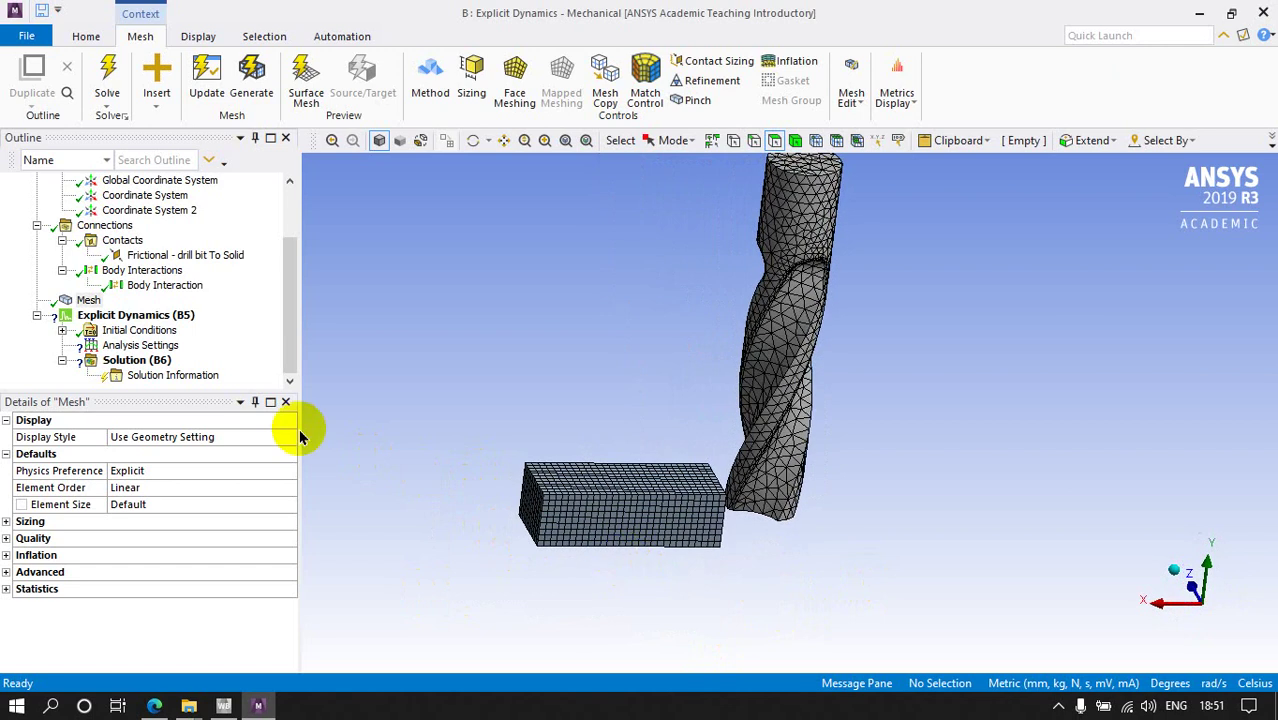
Step: Insert a mesh sizing control scoped to the block body and set its element size to 1.0 mm
click(92, 305)
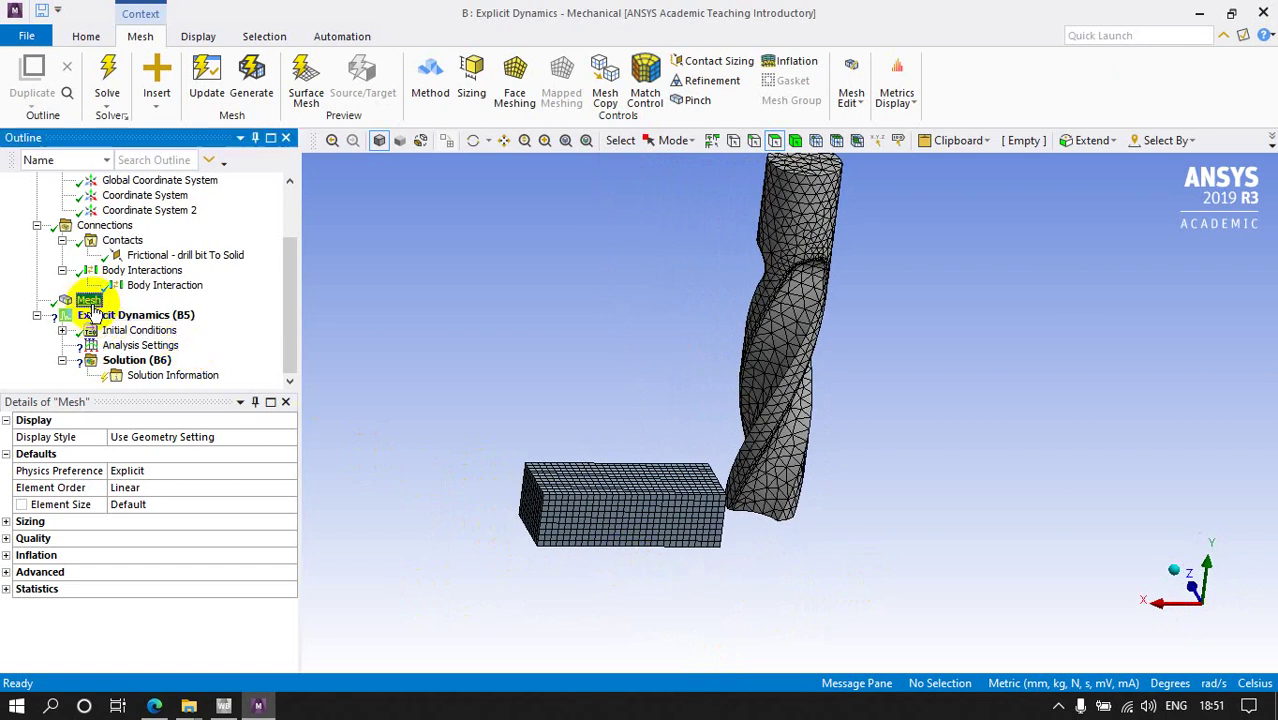
right_click(92, 308)
mouse_move(177, 317)
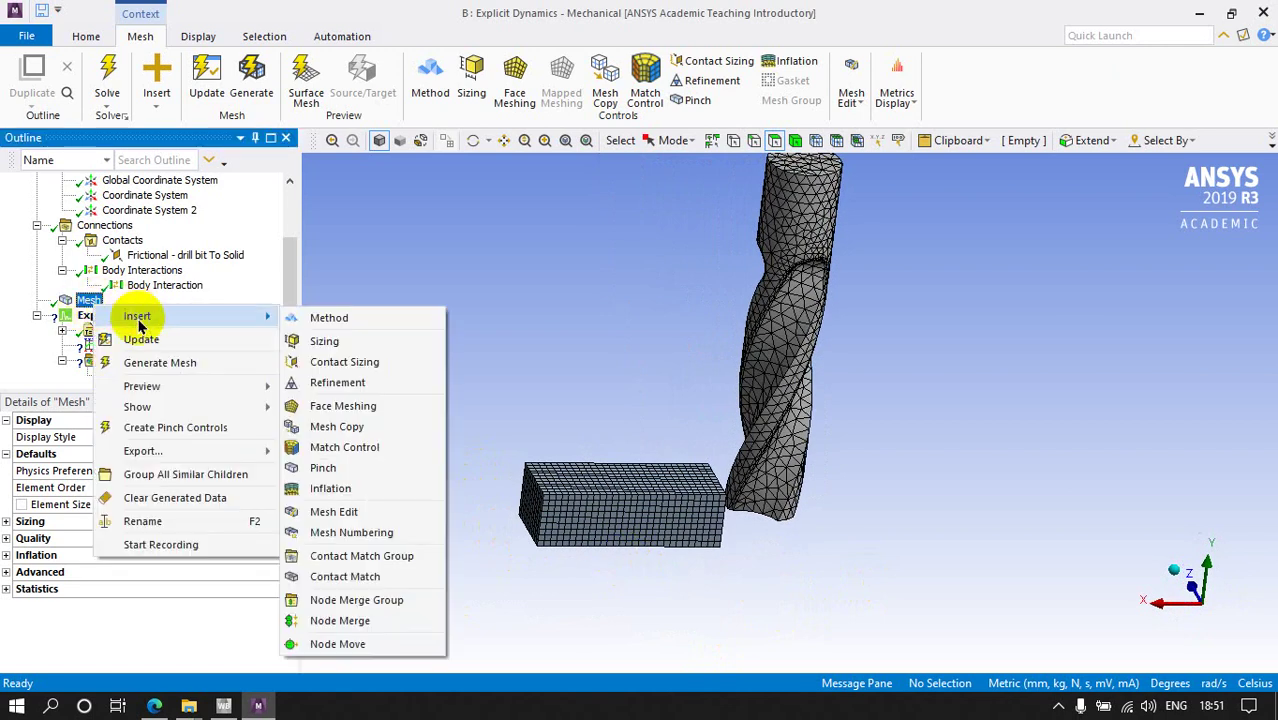
click(322, 341)
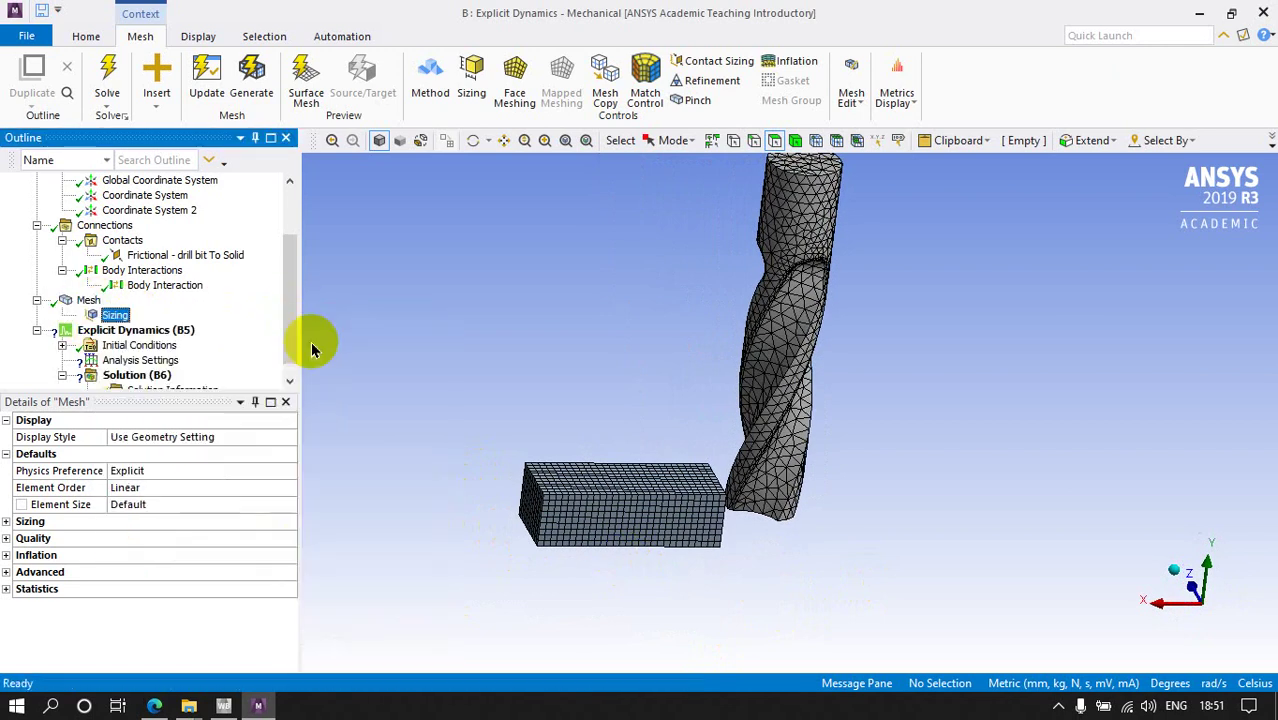
click(114, 316)
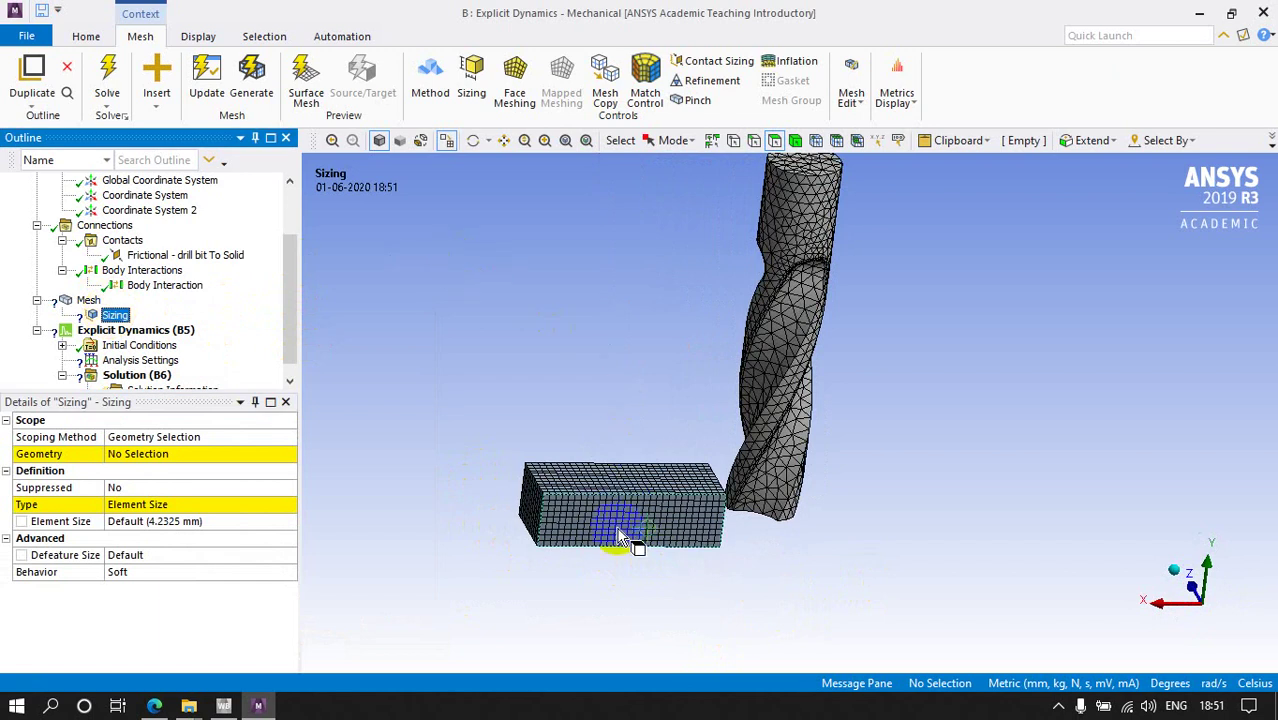
click(793, 141)
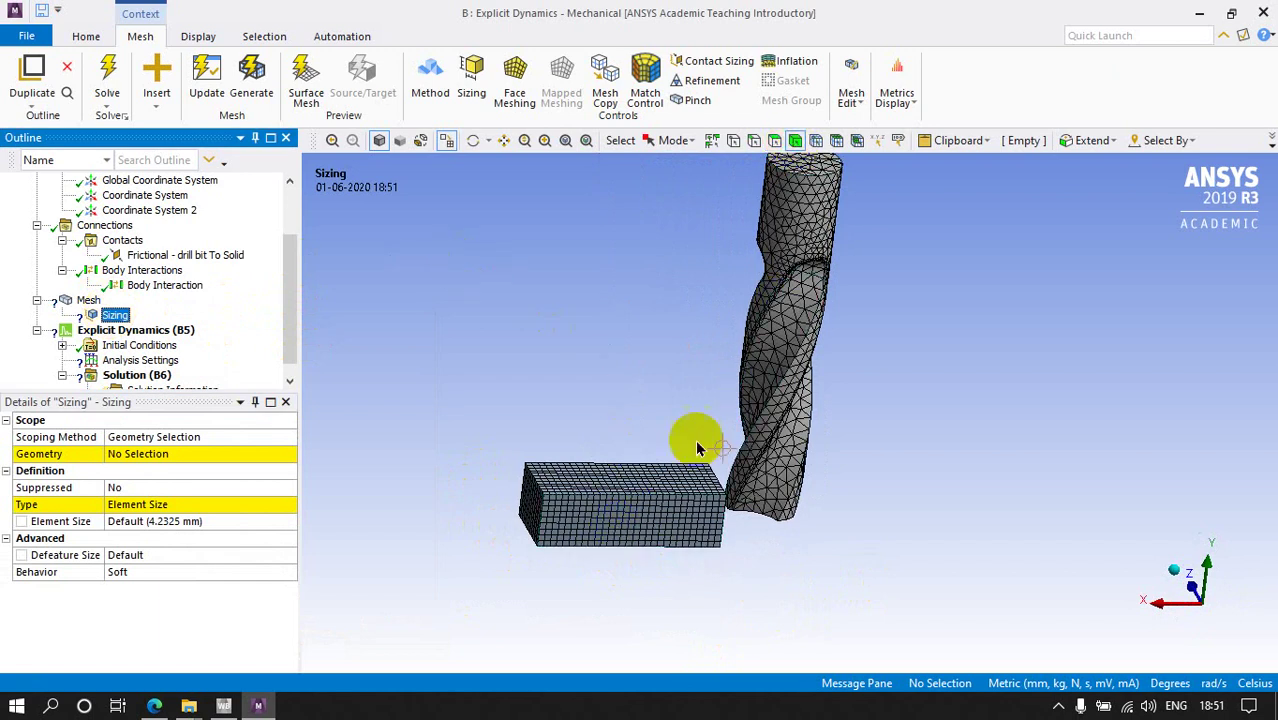
click(660, 517)
click(150, 453)
click(148, 453)
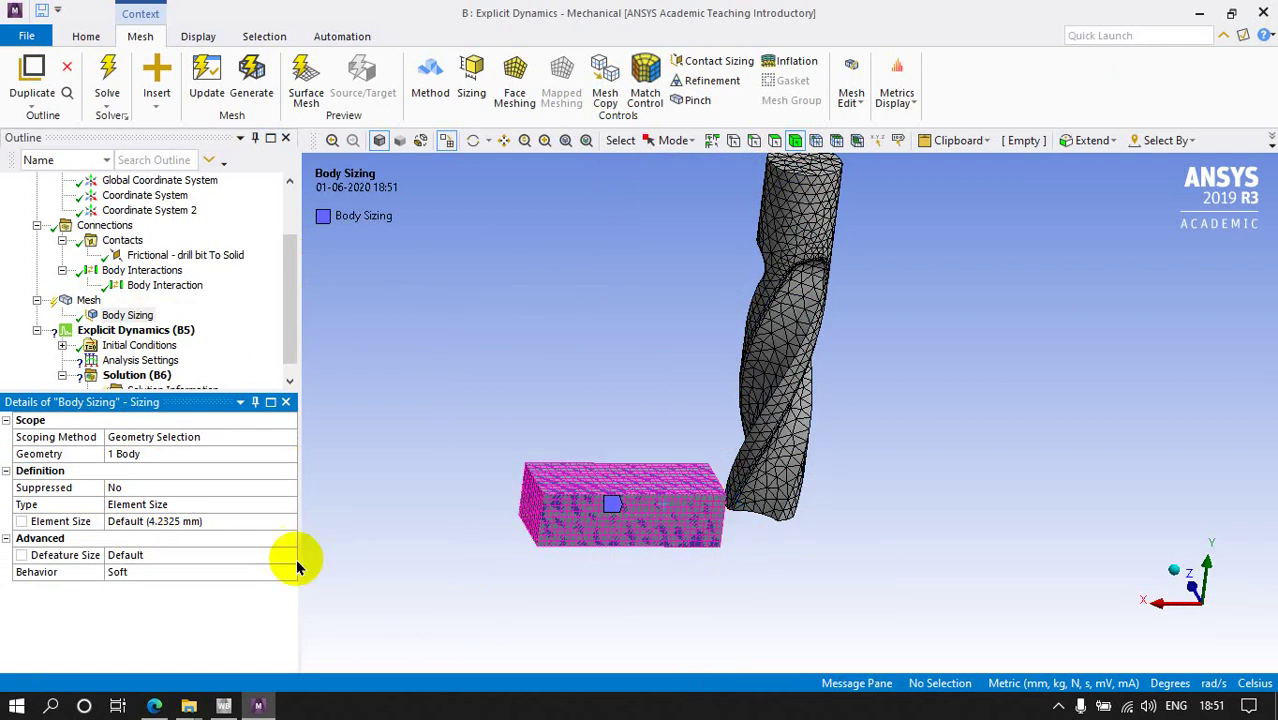
click(194, 521)
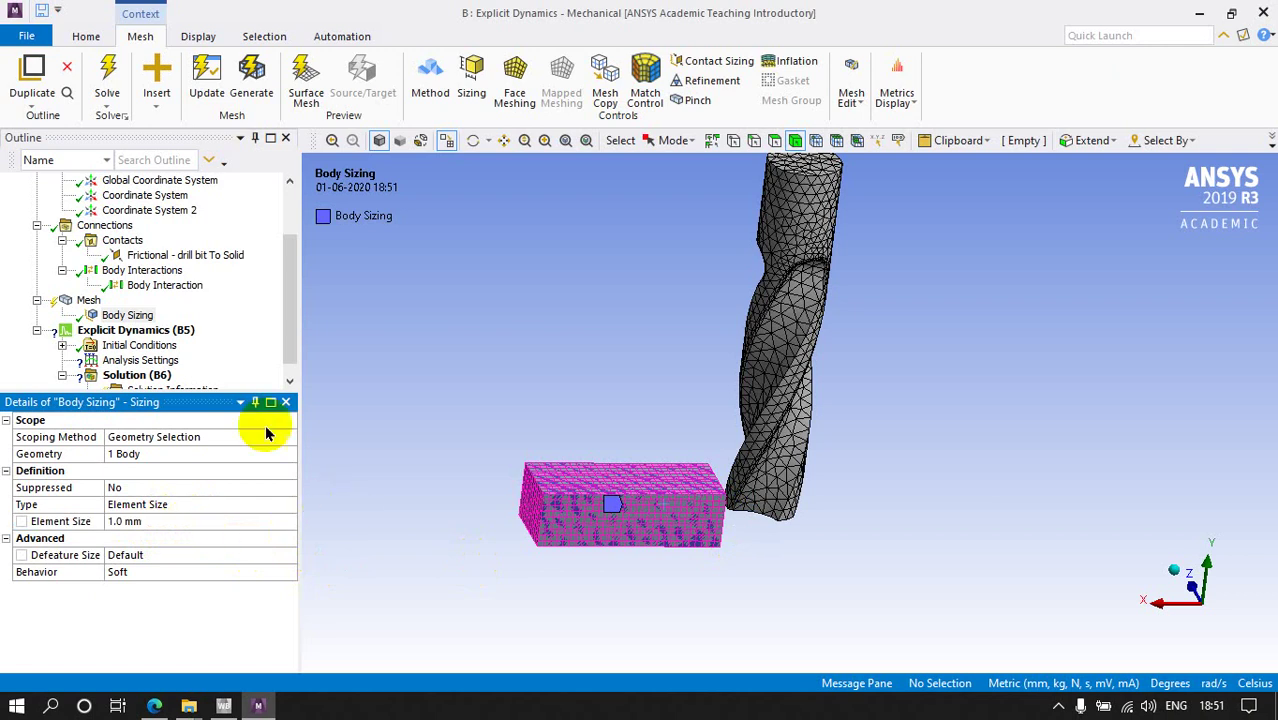
Step: Regenerate the mesh with the block's body sizing applied and check the refined block
right_click(88, 303)
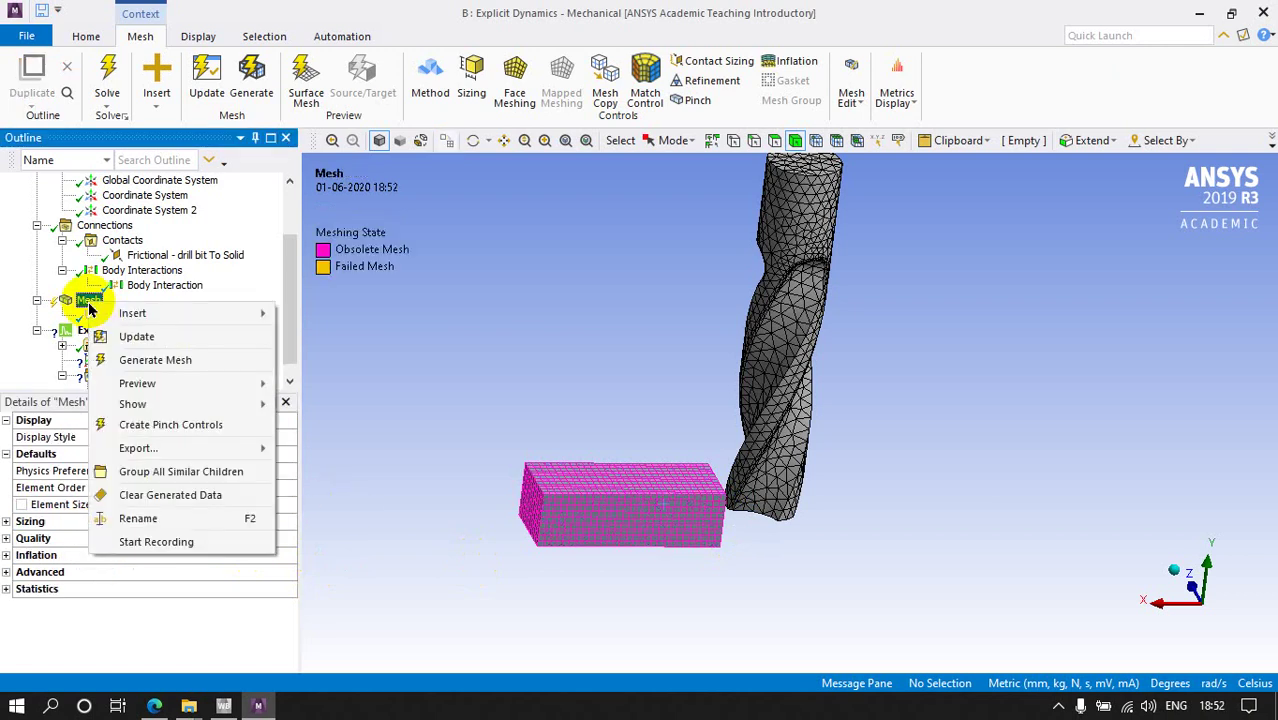
click(137, 359)
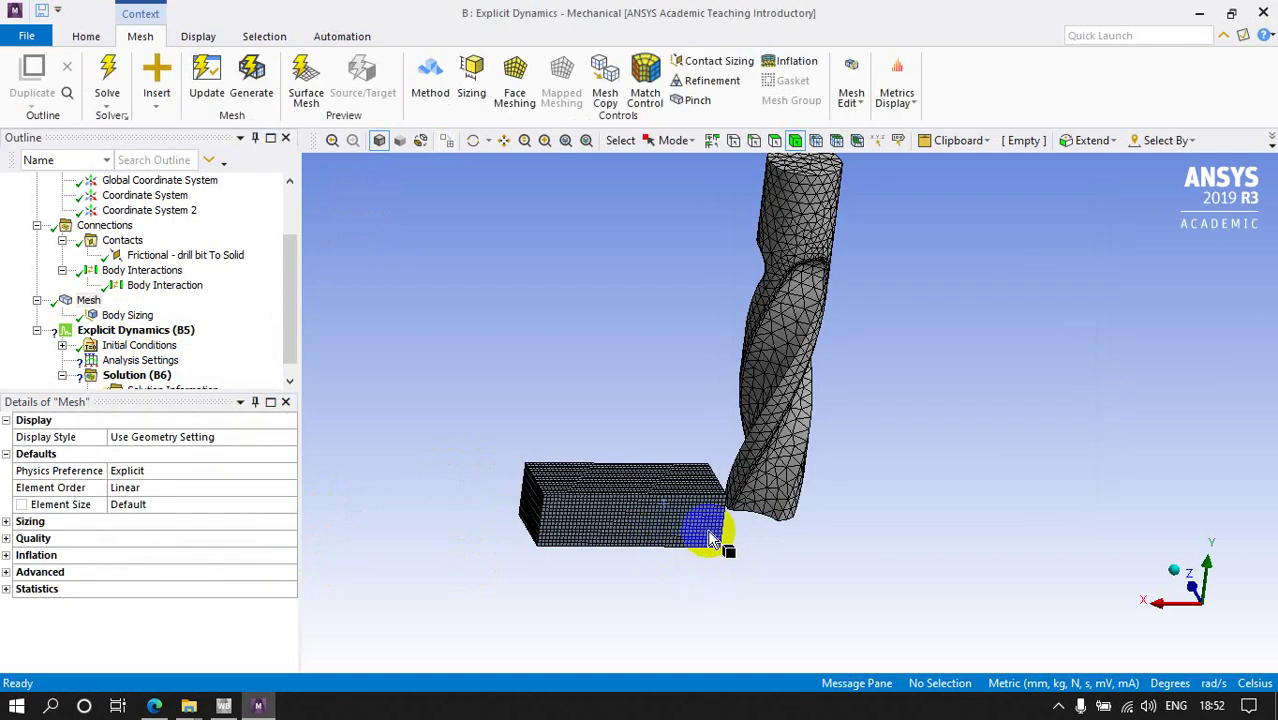
middle_drag(698, 545, 448, 485)
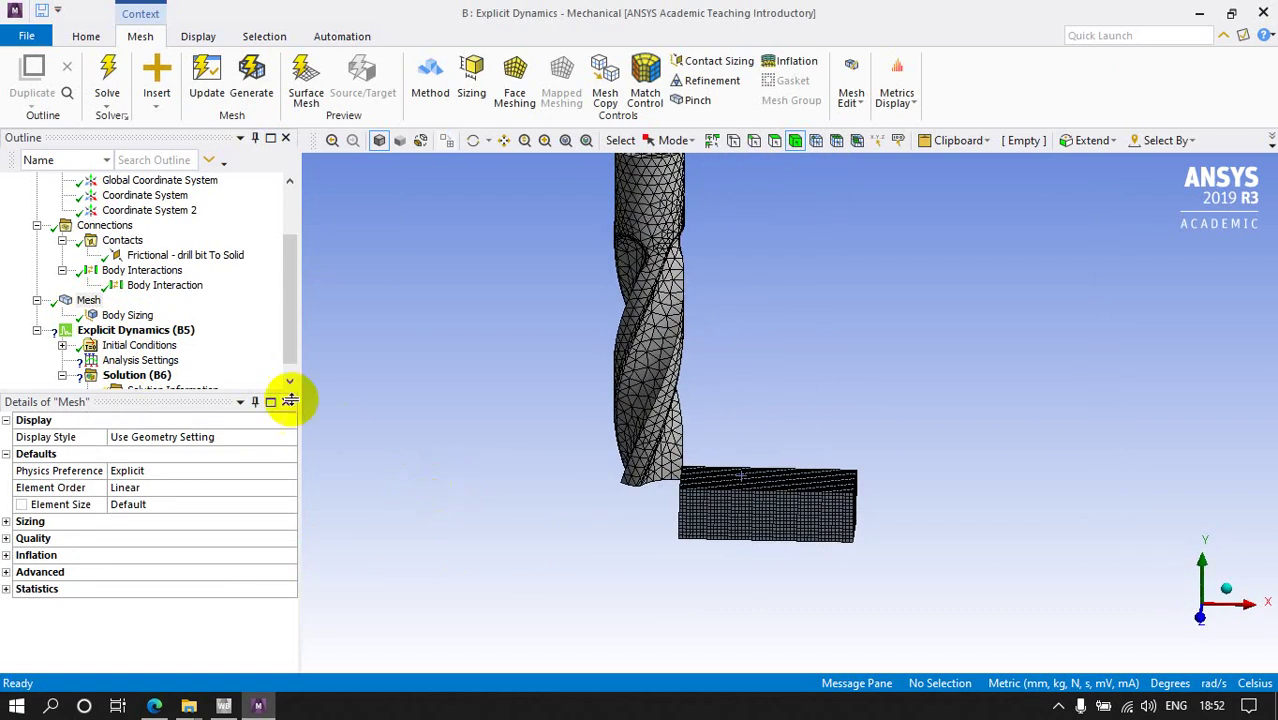
Step: Set the end time in the explicit dynamics analysis settings to 0.001 s
click(293, 338)
drag(293, 338, 295, 370)
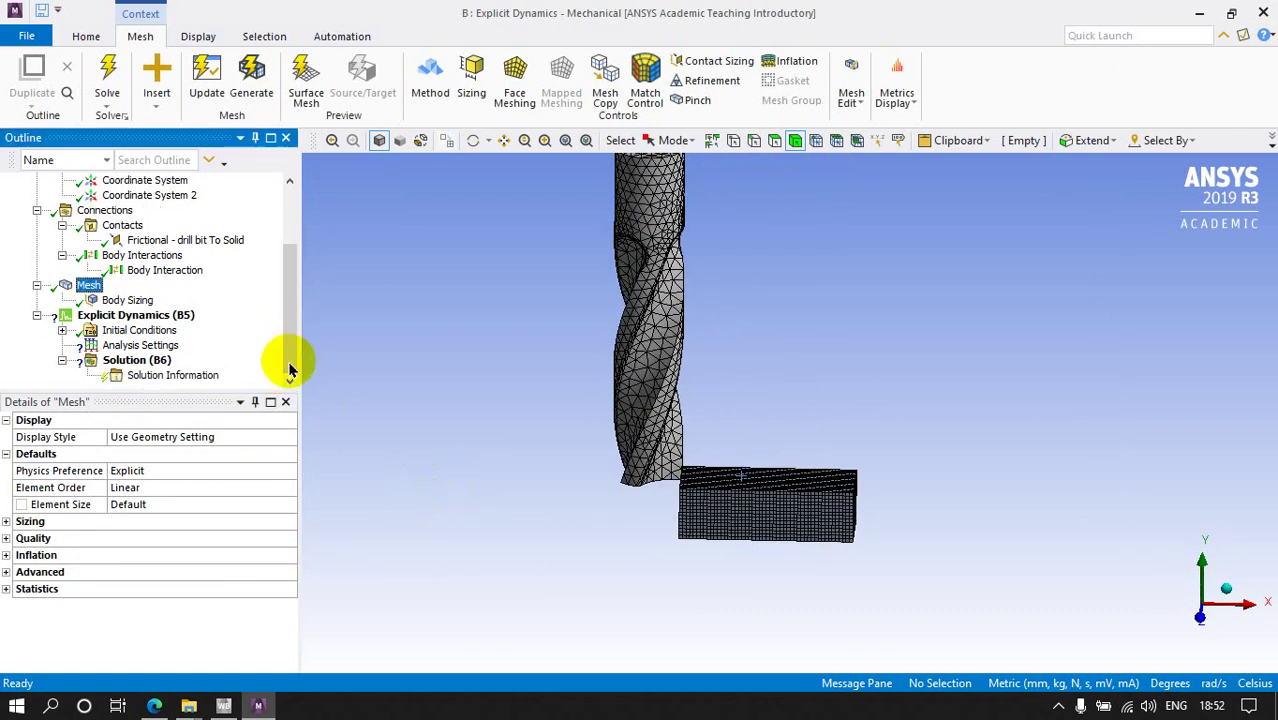
click(140, 345)
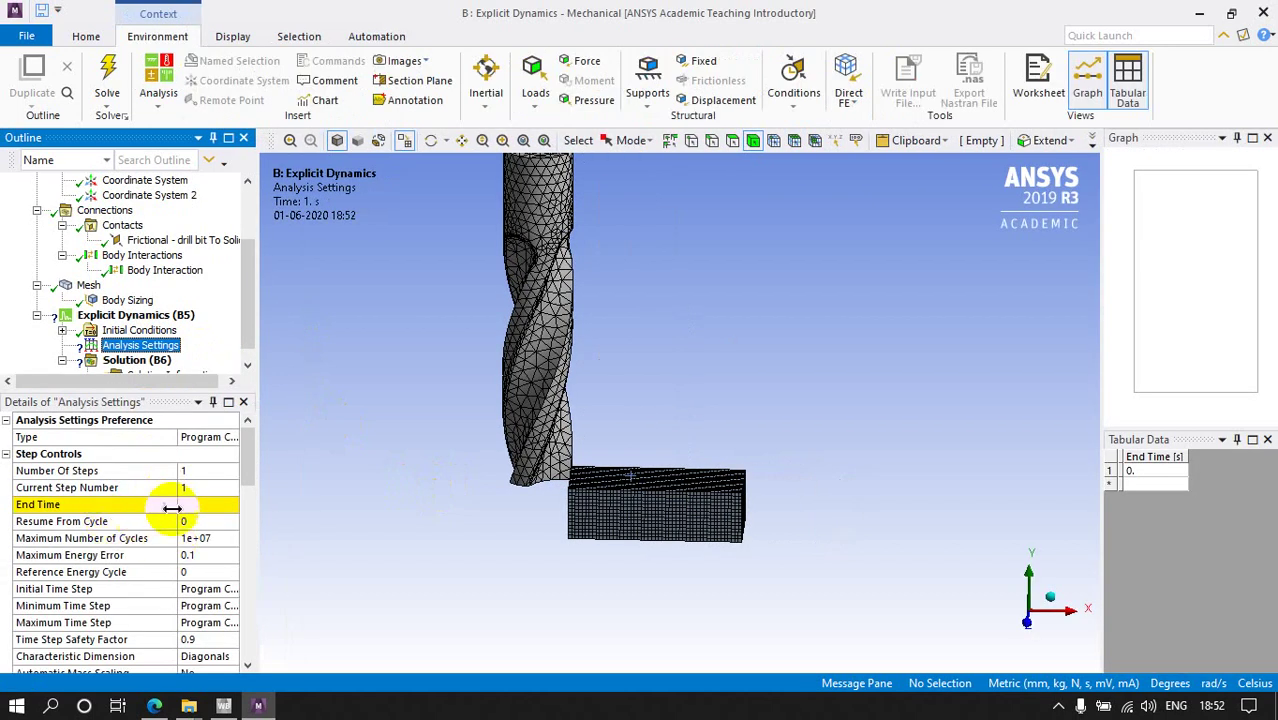
drag(176, 500, 161, 502)
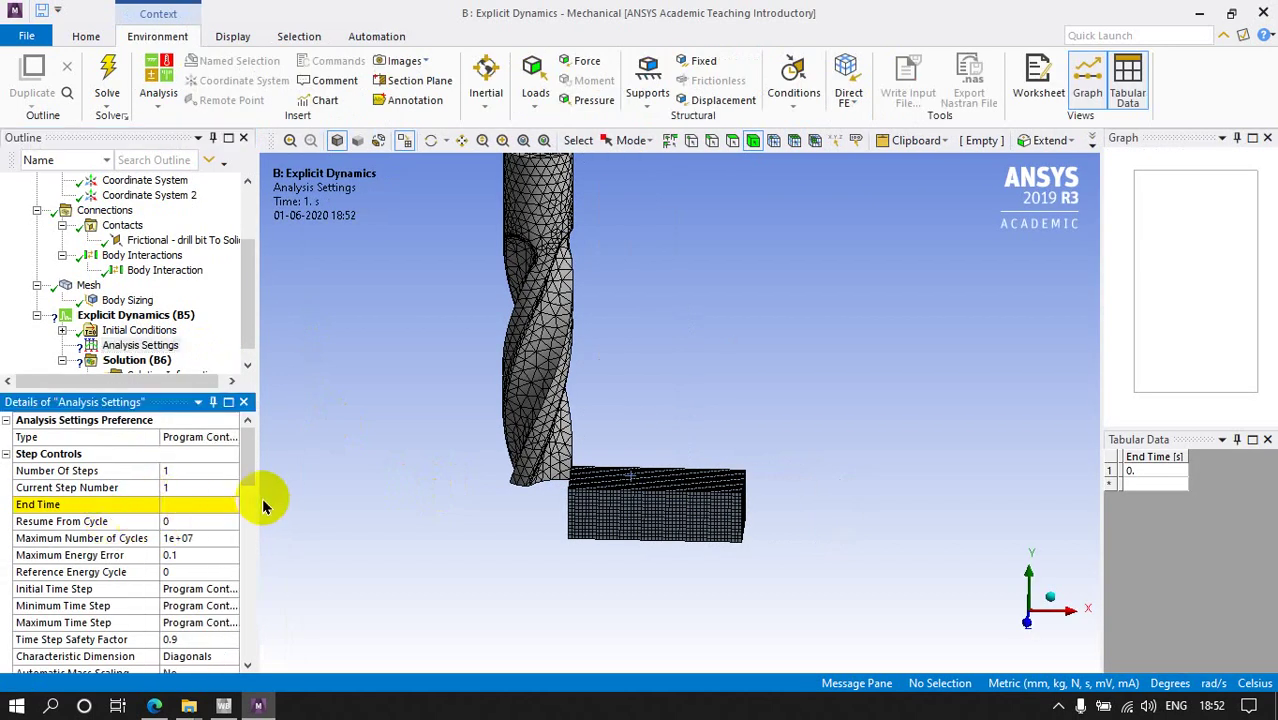
drag(258, 496, 294, 500)
click(196, 504)
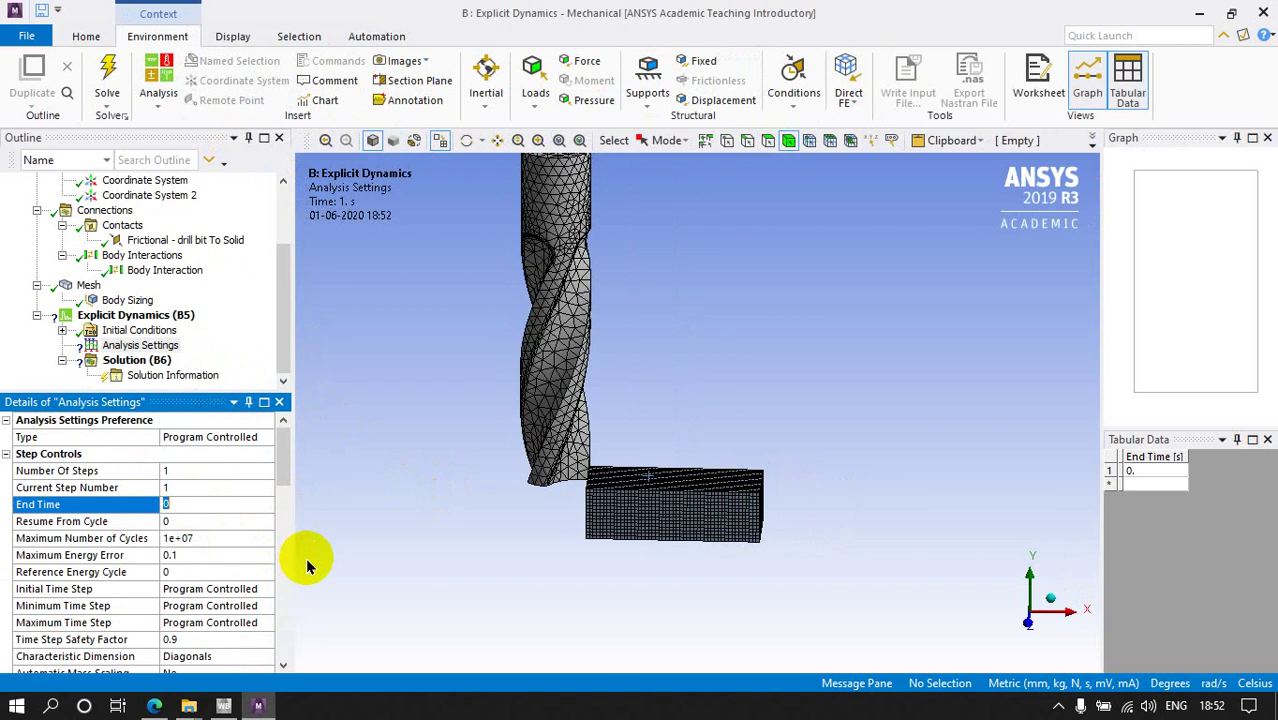
text(1)
key(BackSpace)
text(0.01)
key(BackSpace)
text(01)
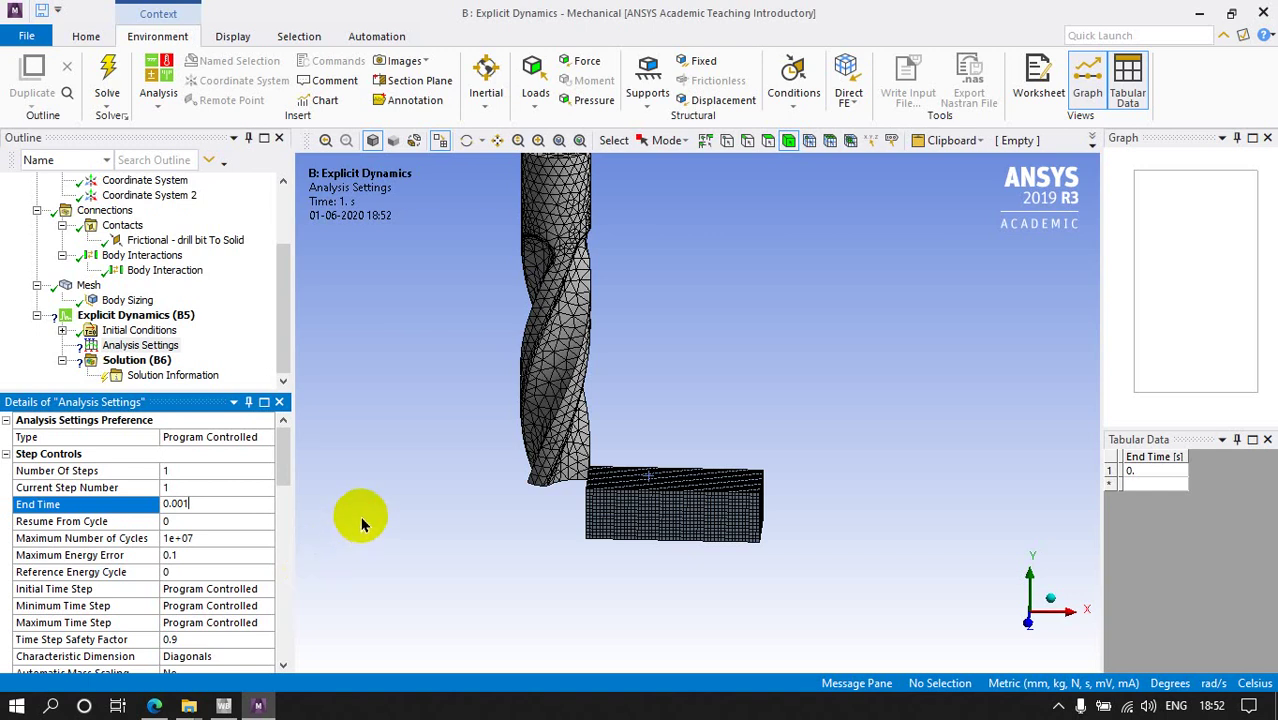
Step: Commit the 0.001 s end time and insert a Displacement boundary condition under Explicit Dynamics
key(Return)
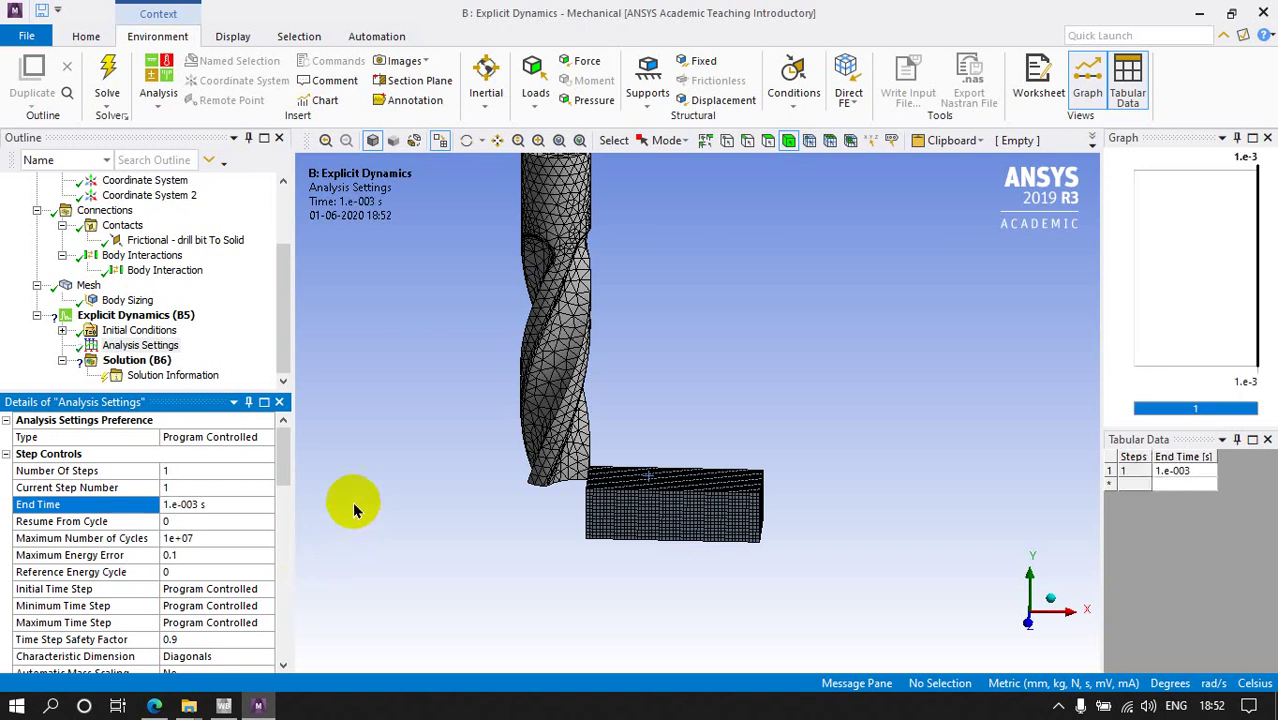
click(141, 317)
right_click(140, 316)
mouse_move(180, 324)
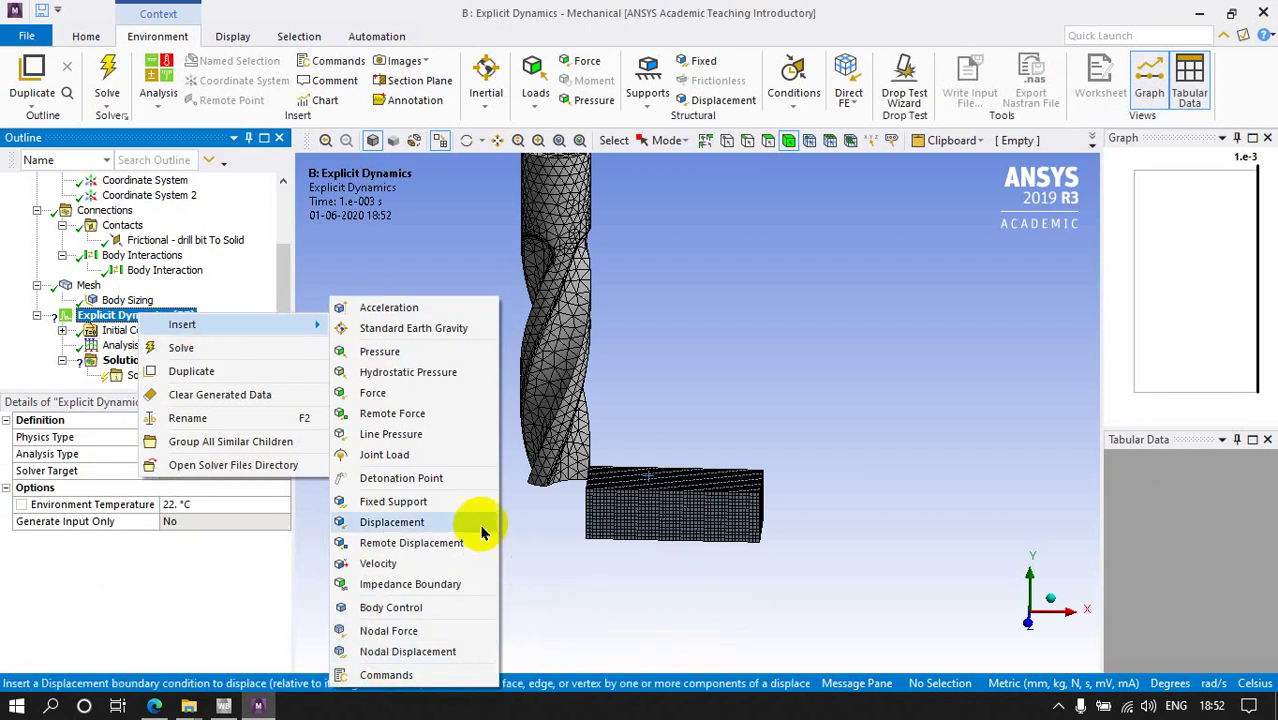
click(442, 522)
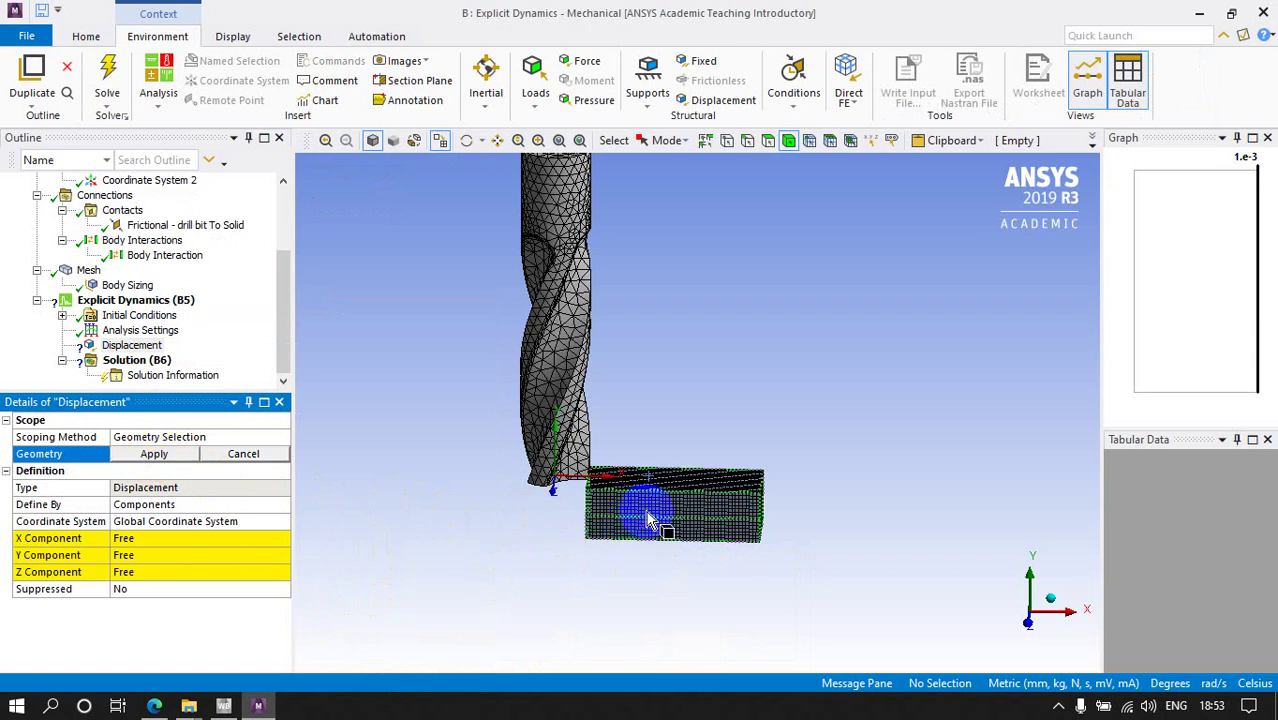
click(154, 455)
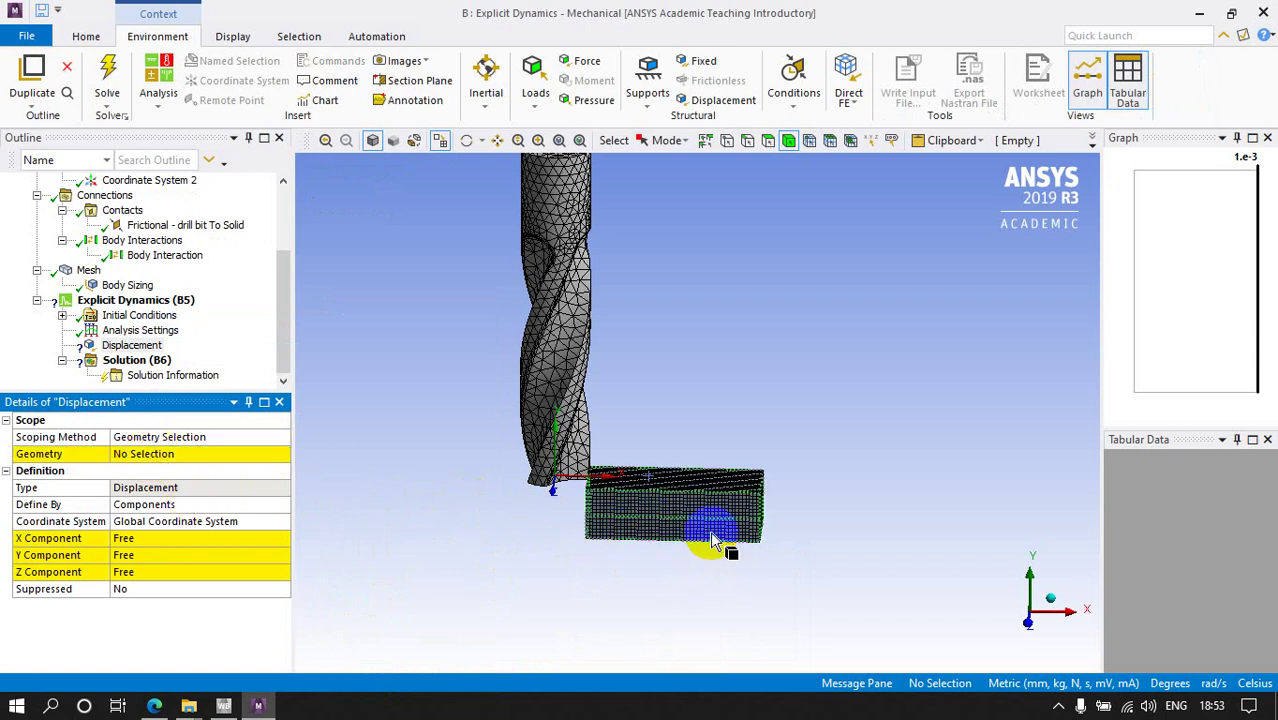
middle_drag(712, 541, 665, 530)
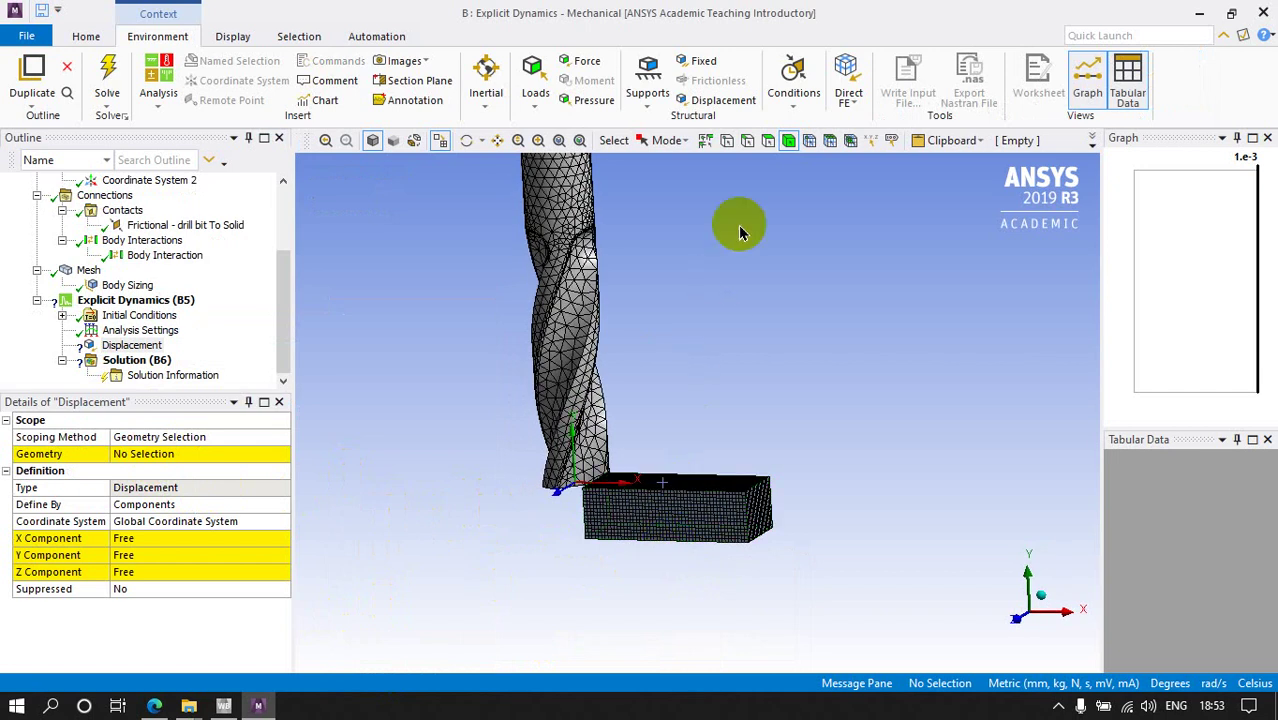
click(788, 142)
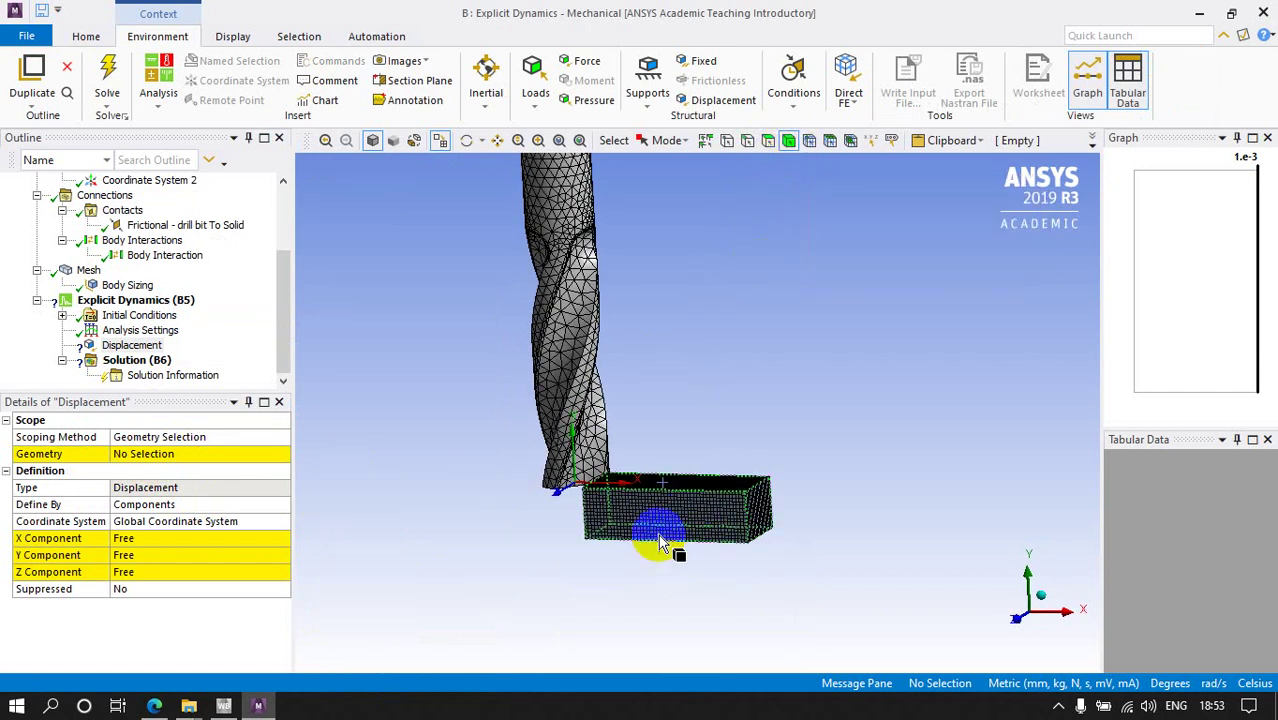
click(635, 524)
click(158, 454)
click(243, 454)
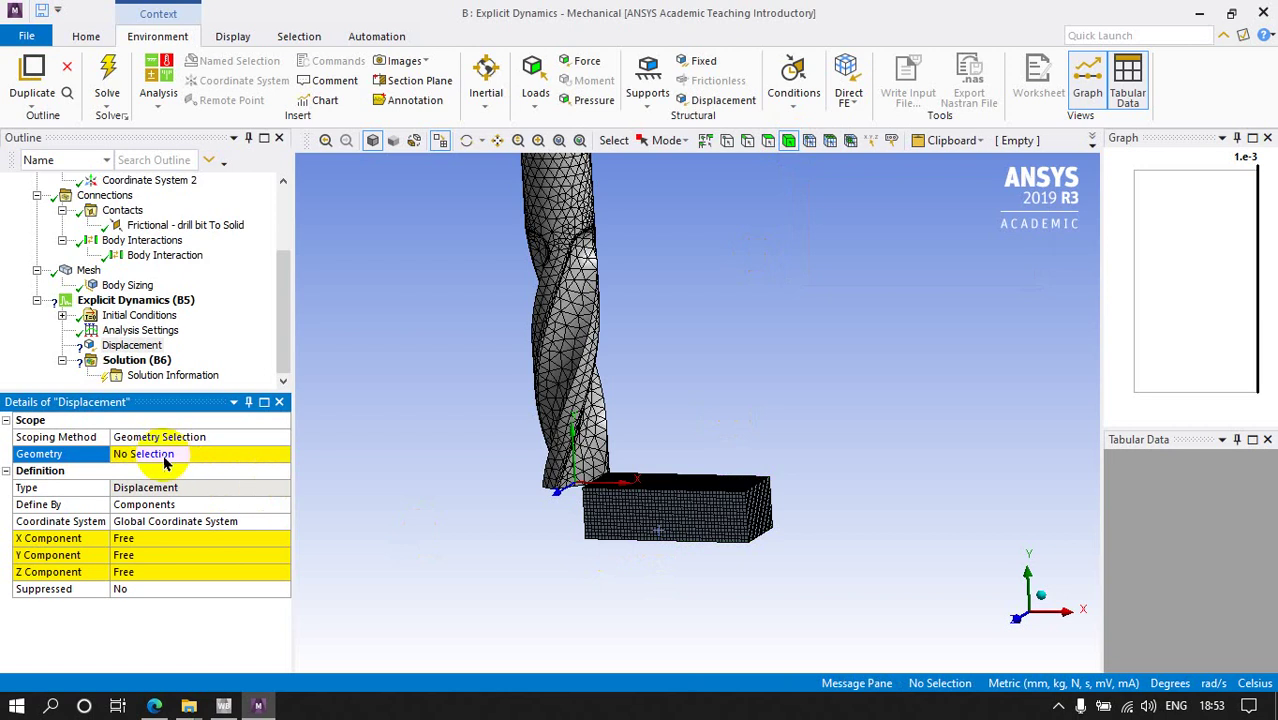
click(160, 456)
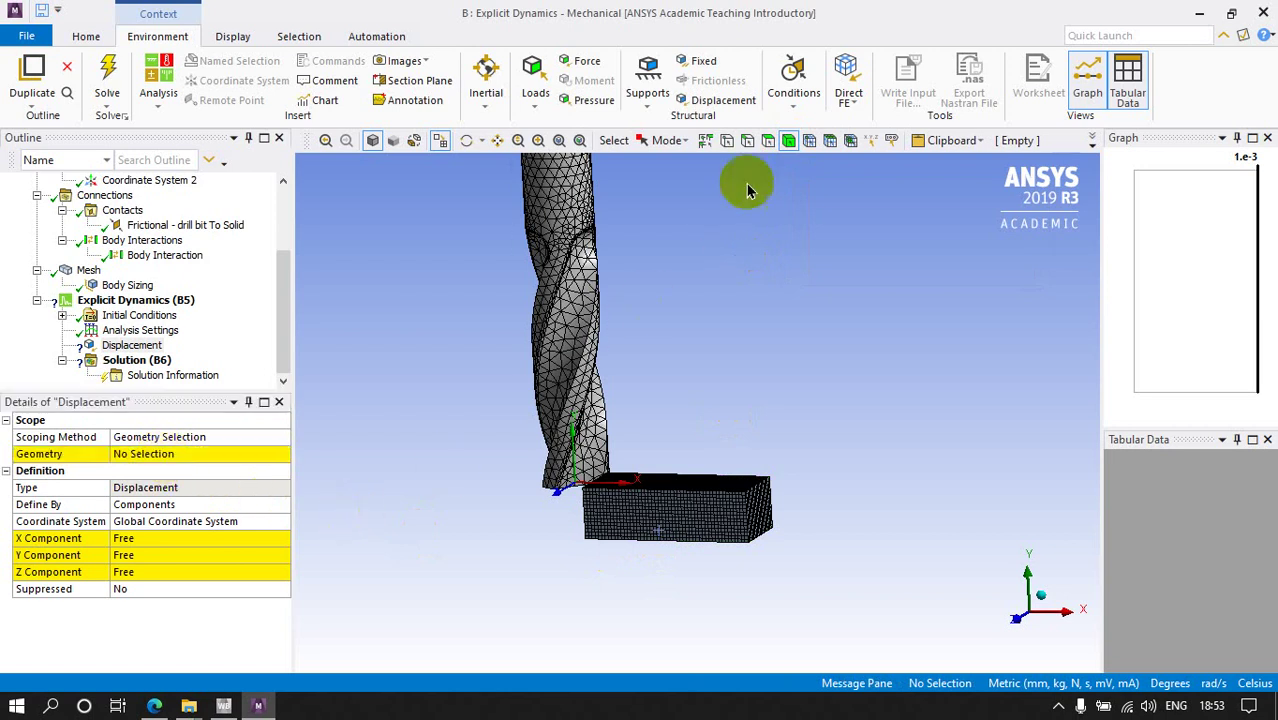
Step: Scope the displacement to three faces of the block: the long front face, the bottom face and the end face farthest from the drill bit
click(767, 143)
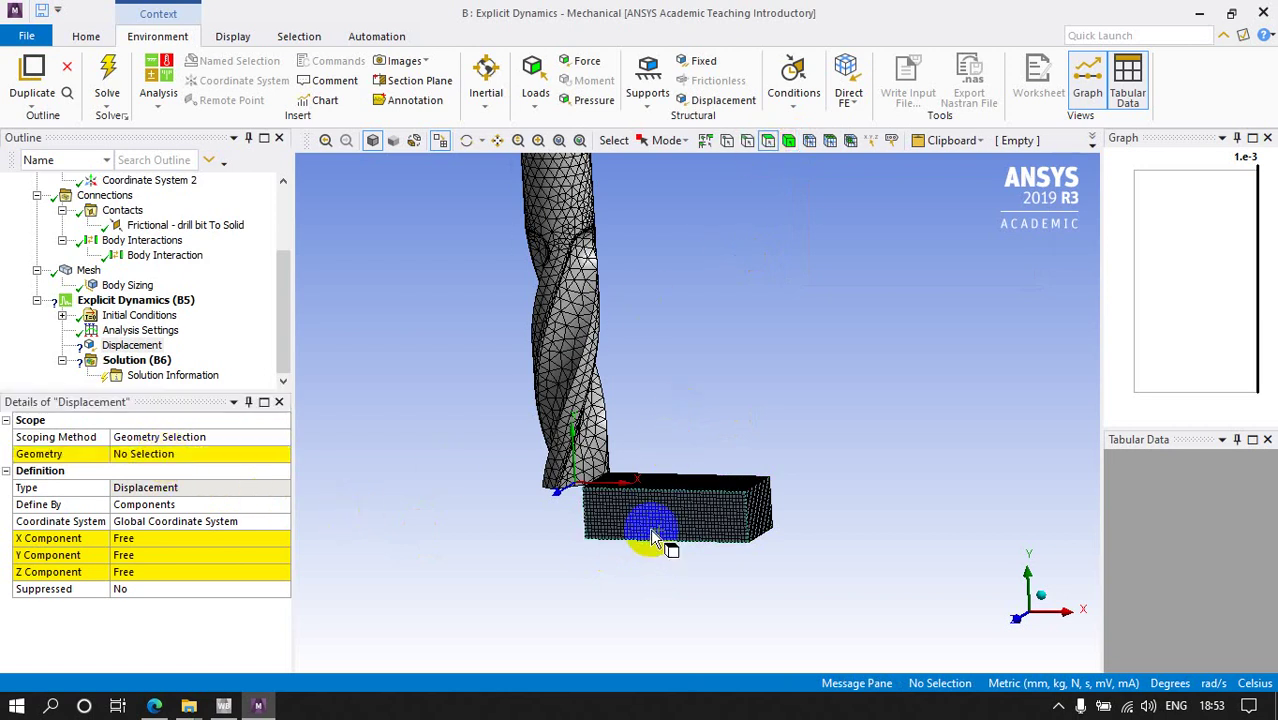
click(656, 519)
middle_drag(685, 582, 706, 522)
ctrl+click(670, 465)
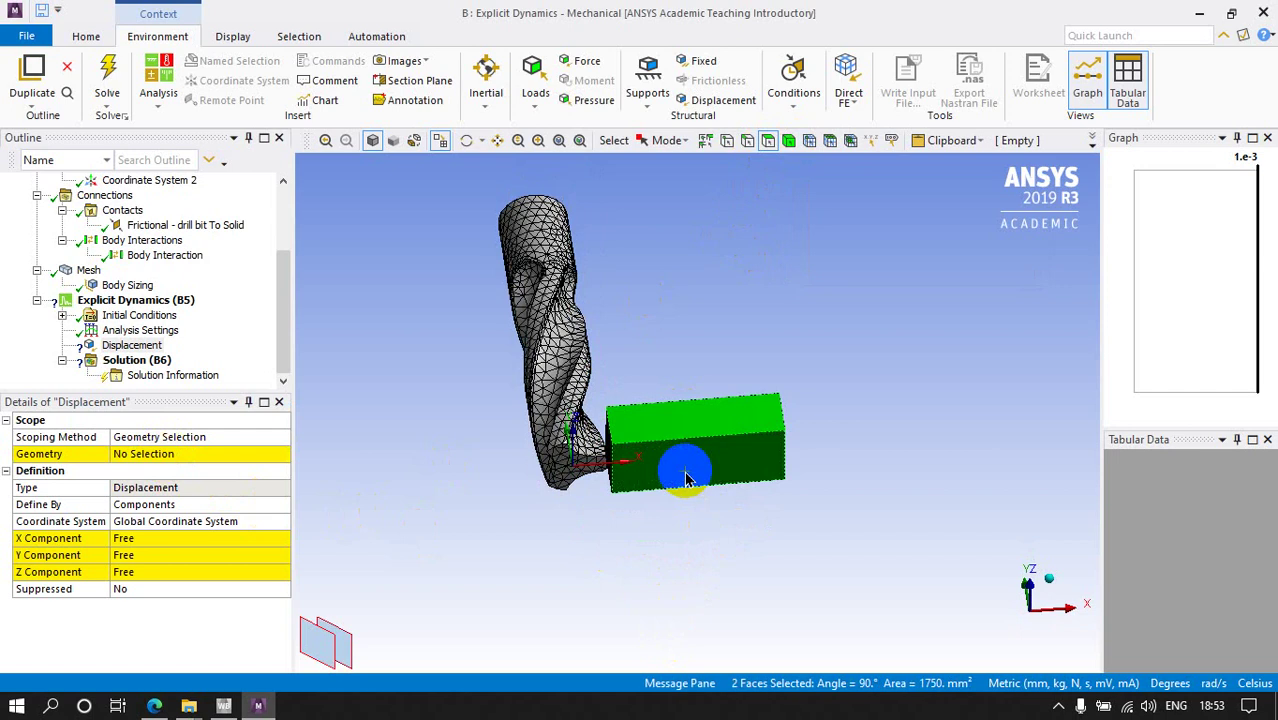
middle_drag(670, 470, 593, 520)
ctrl+click(697, 543)
middle_drag(608, 571, 599, 471)
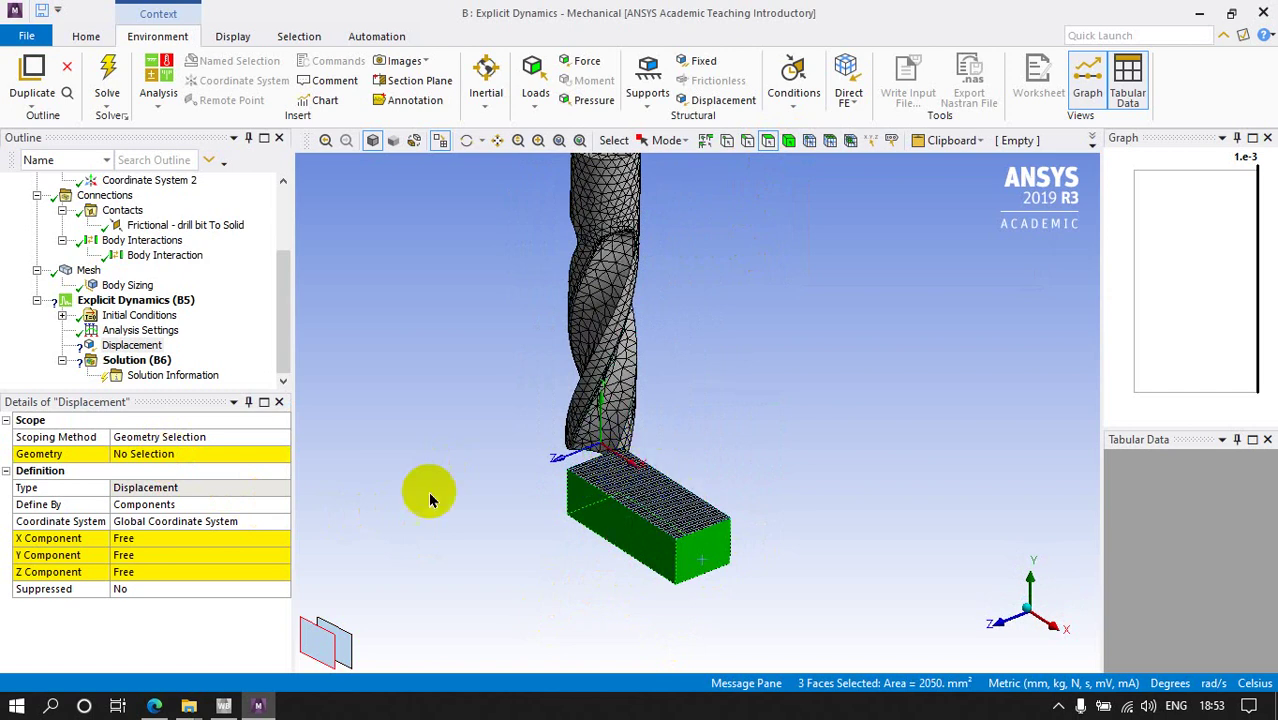
click(126, 457)
click(126, 458)
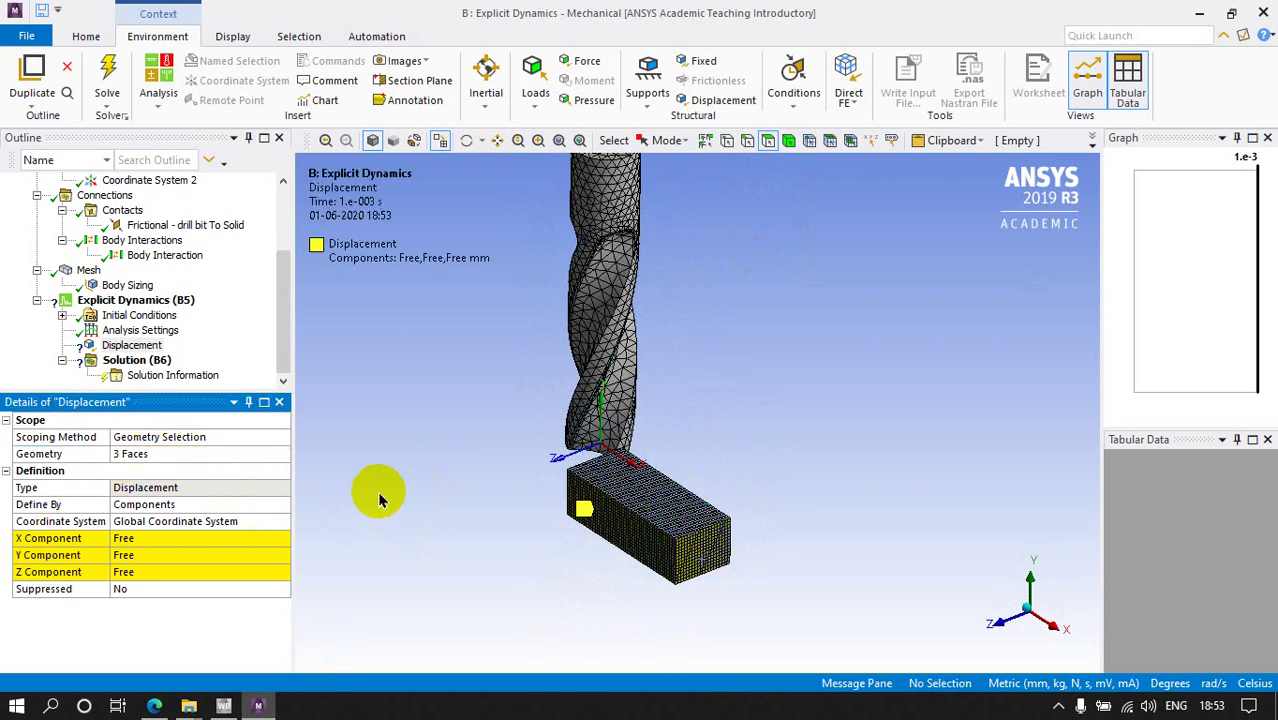
Step: Turn off the mesh display so the drill bit and block are shown as plain solids
middle_drag(503, 629, 456, 517)
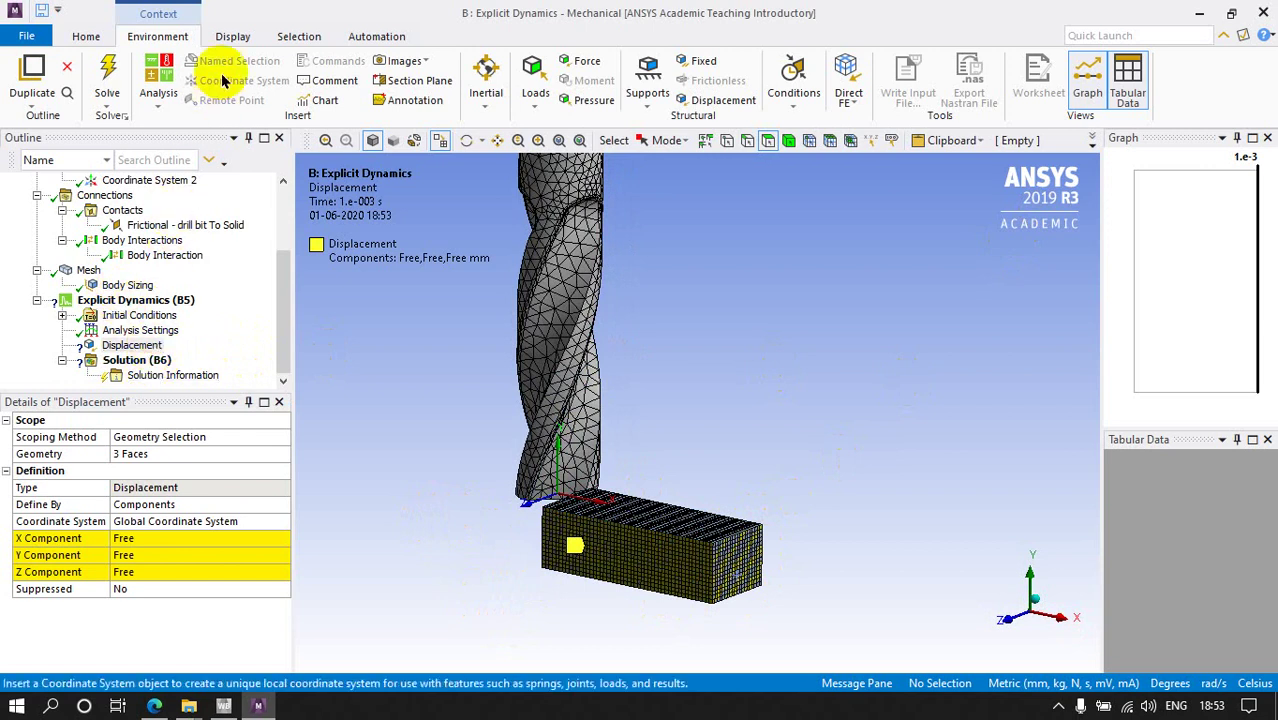
click(228, 40)
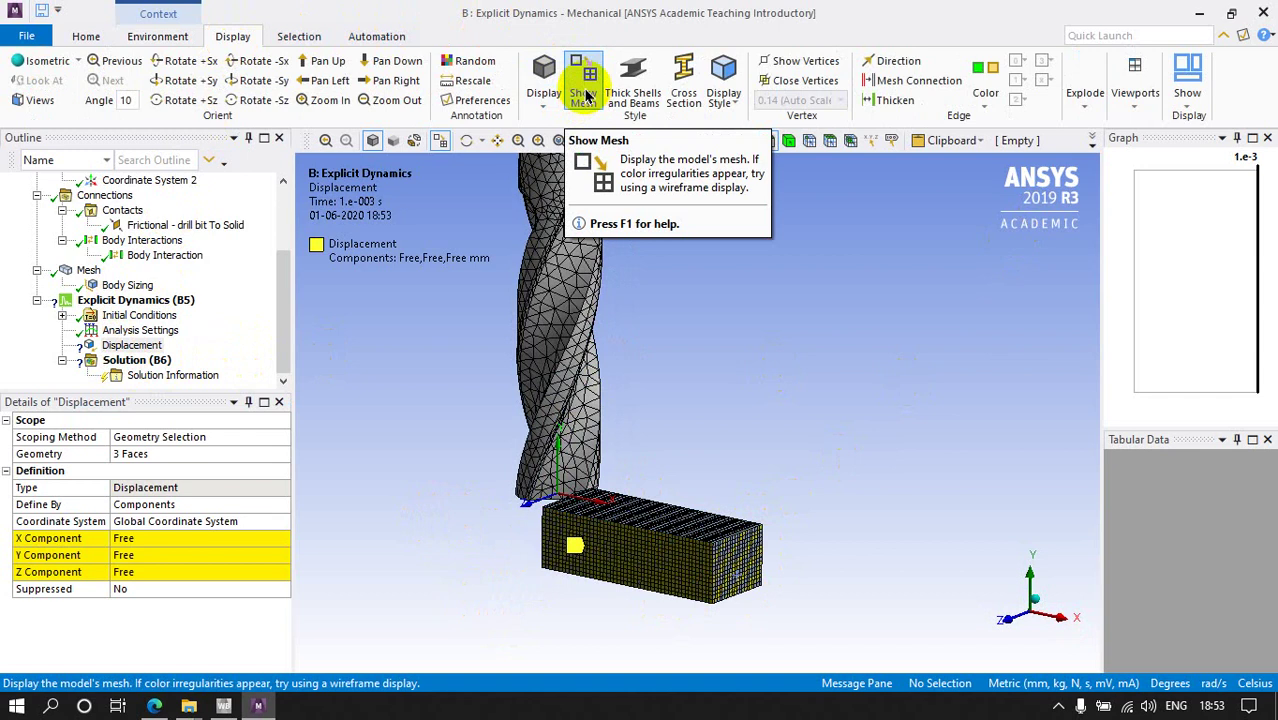
click(587, 95)
mouse_move(650, 508)
middle_down()
mouse_move(712, 460)
mouse_move(839, 488)
mouse_move(509, 502)
mouse_move(542, 474)
mouse_move(600, 460)
mouse_move(622, 514)
middle_up()
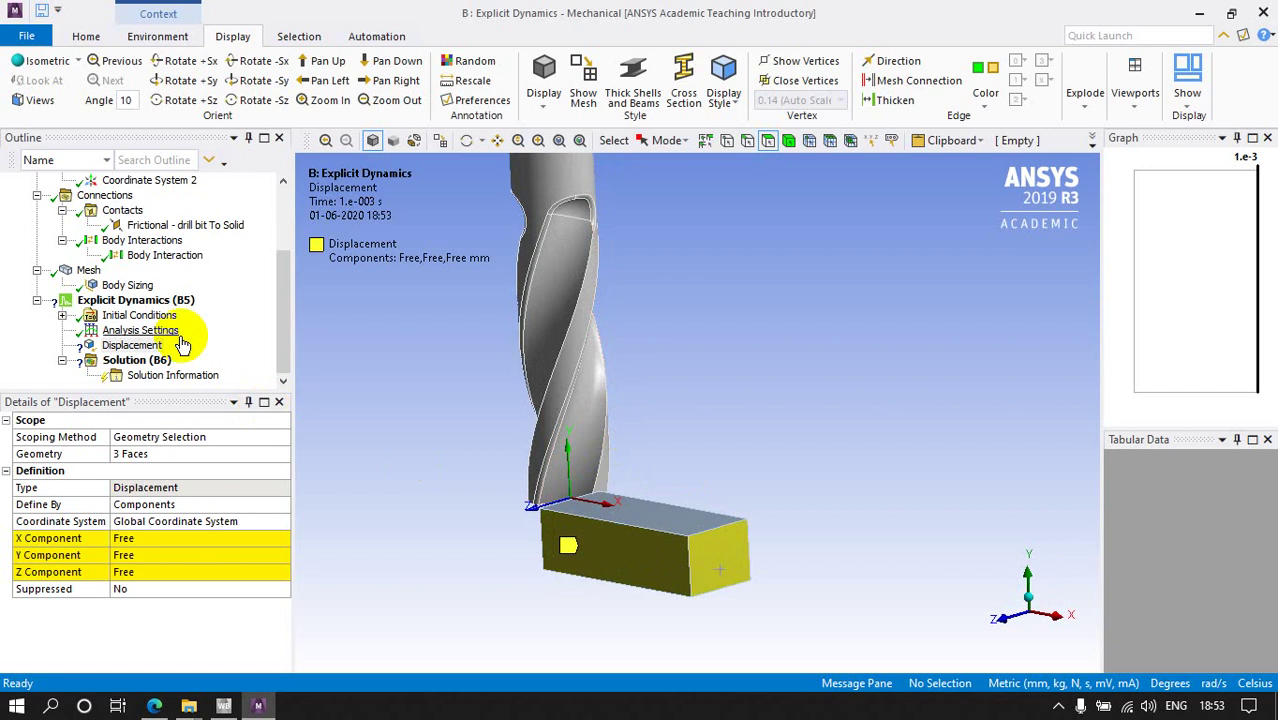
middle_drag(750, 578, 742, 580)
Step: Set the X, Y and Z components of the block's displacement to 0 mm
click(167, 538)
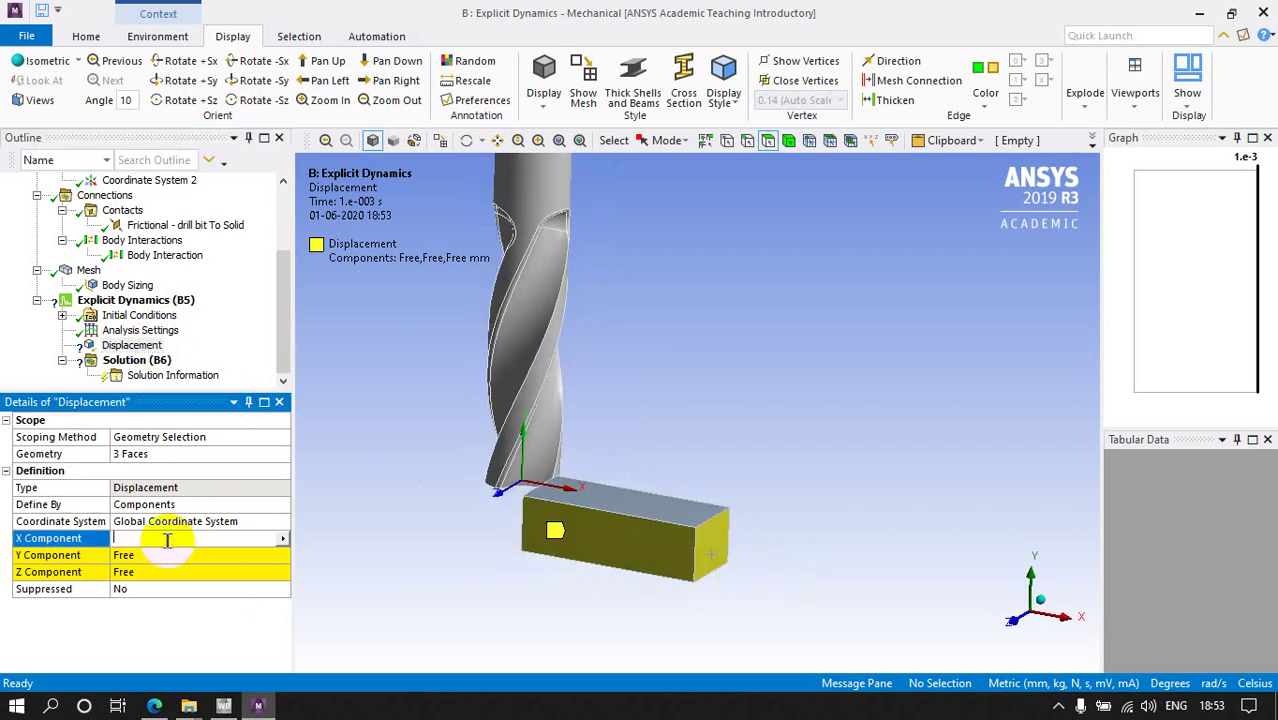
text(0)
click(167, 556)
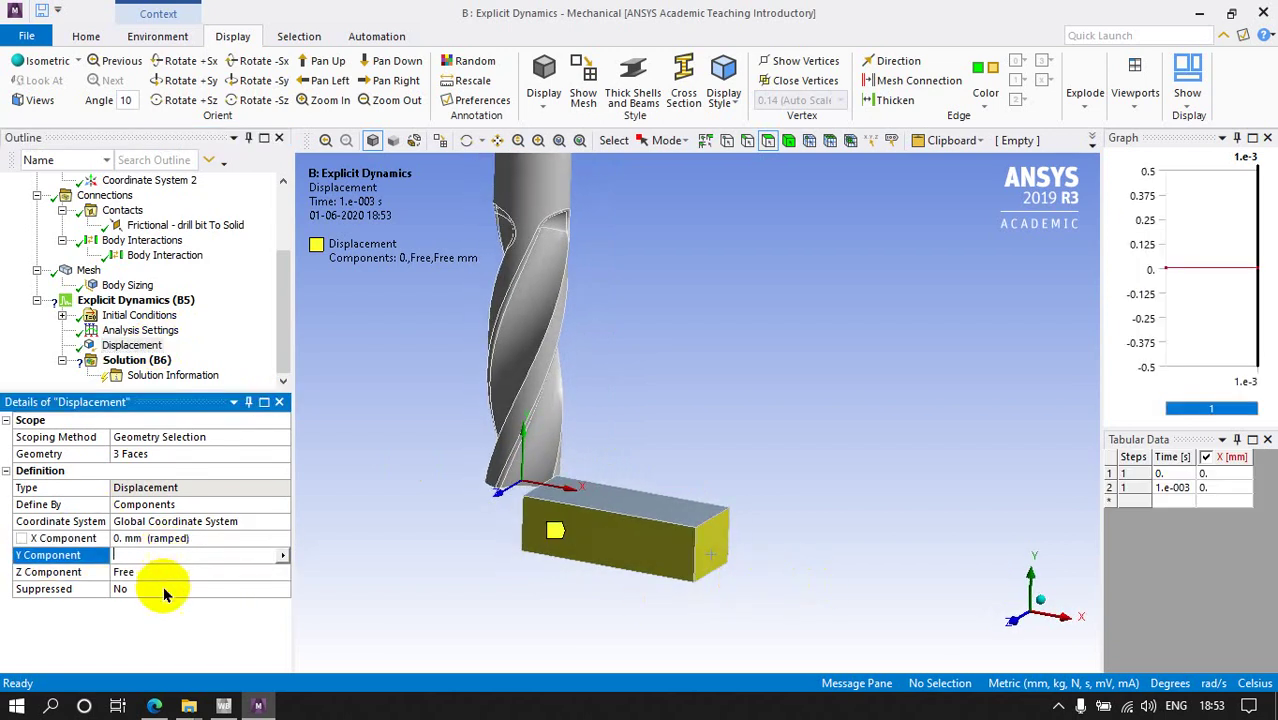
text(0)
click(163, 573)
text(0)
key(Return)
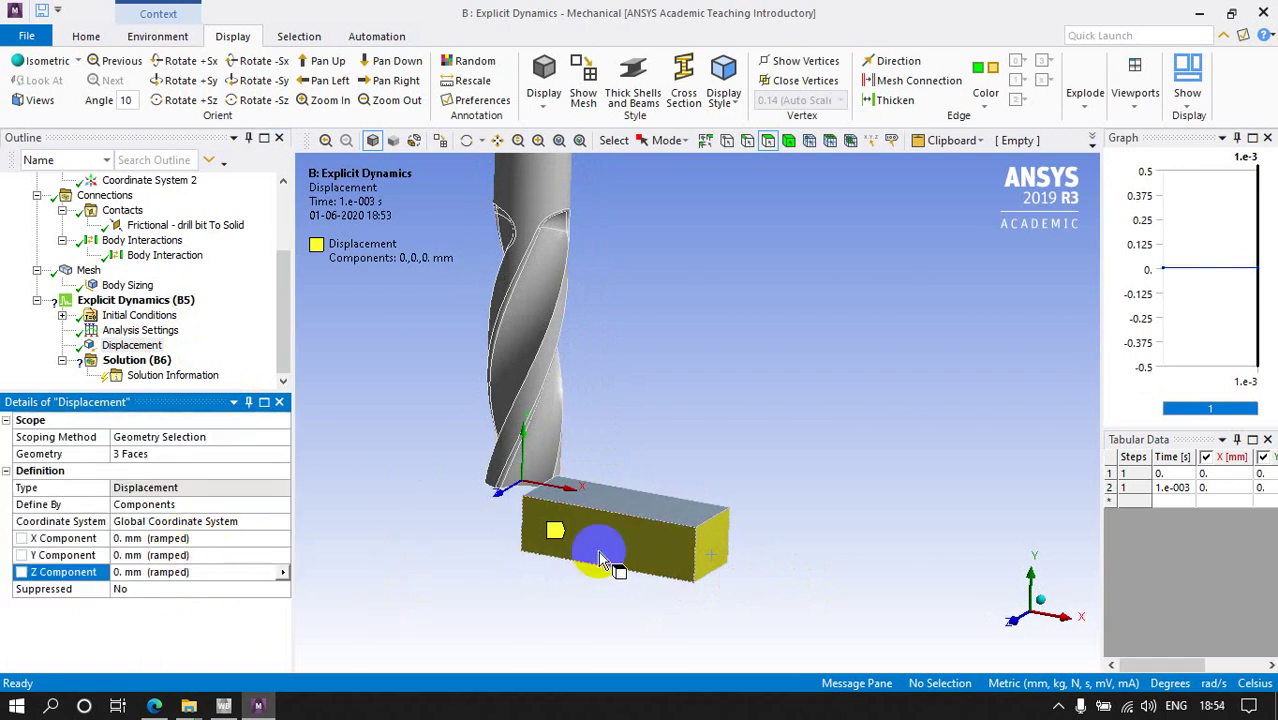
Step: Set the X component of the block's displacement to 10 mm
click(167, 540)
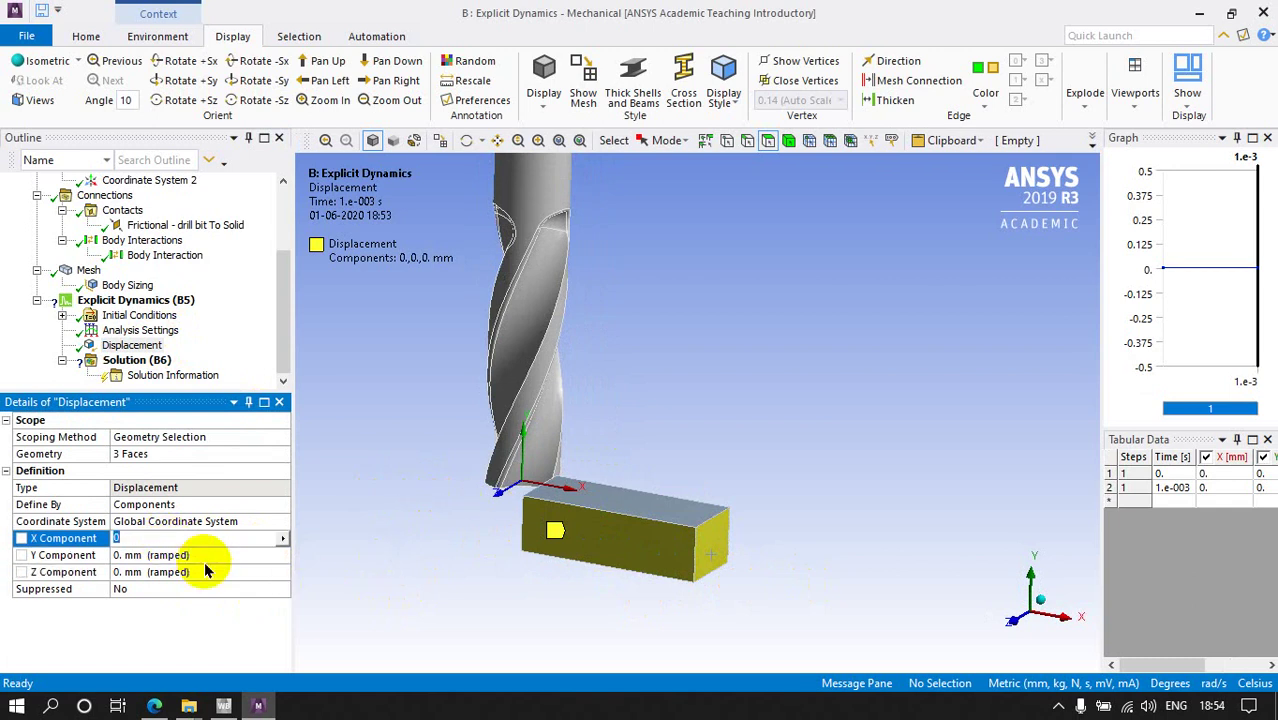
text(10)
key(Return)
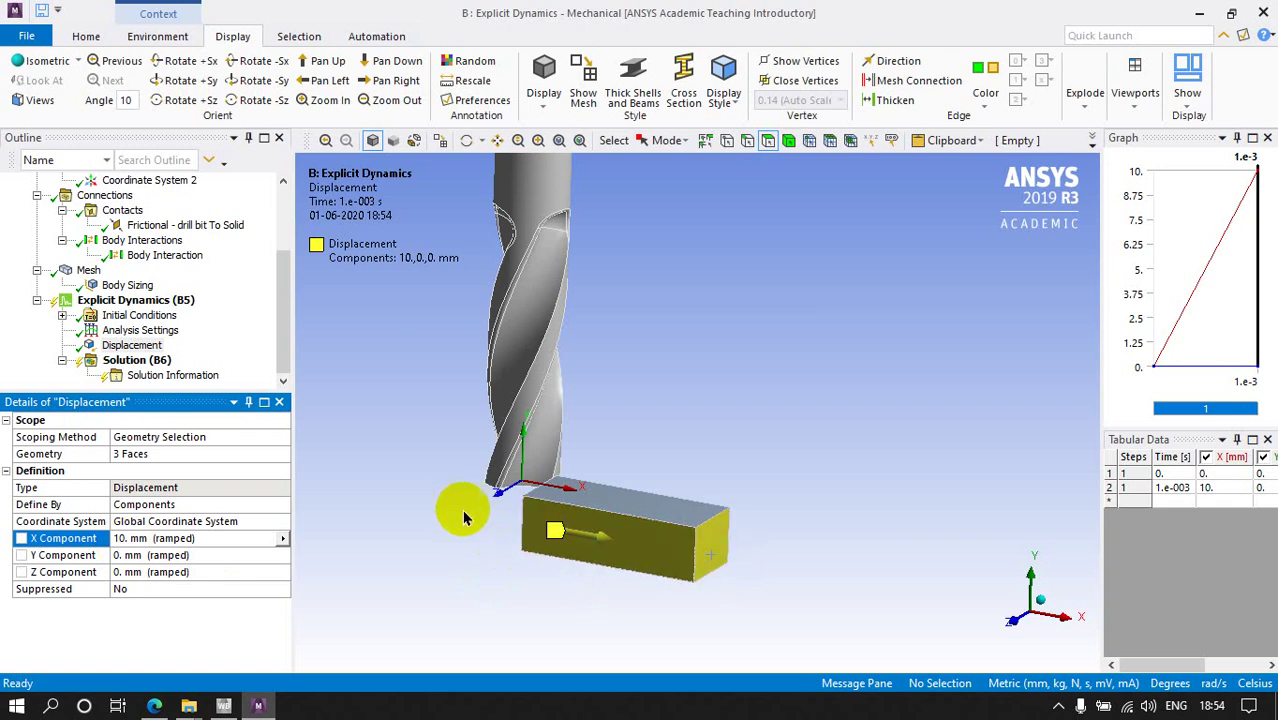
Step: Compare the displacement direction in the Global Coordinate System and Coordinate System 2, and assign Coordinate System 2 to the block's displacement
click(218, 521)
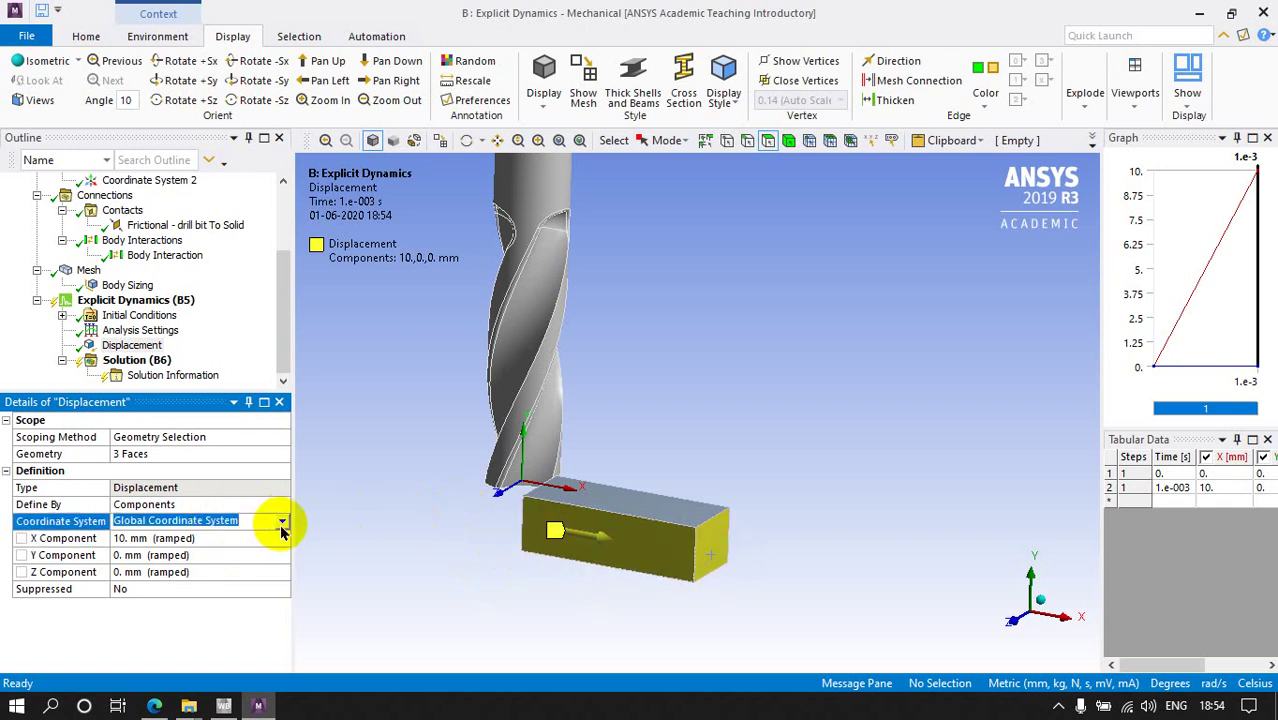
click(283, 523)
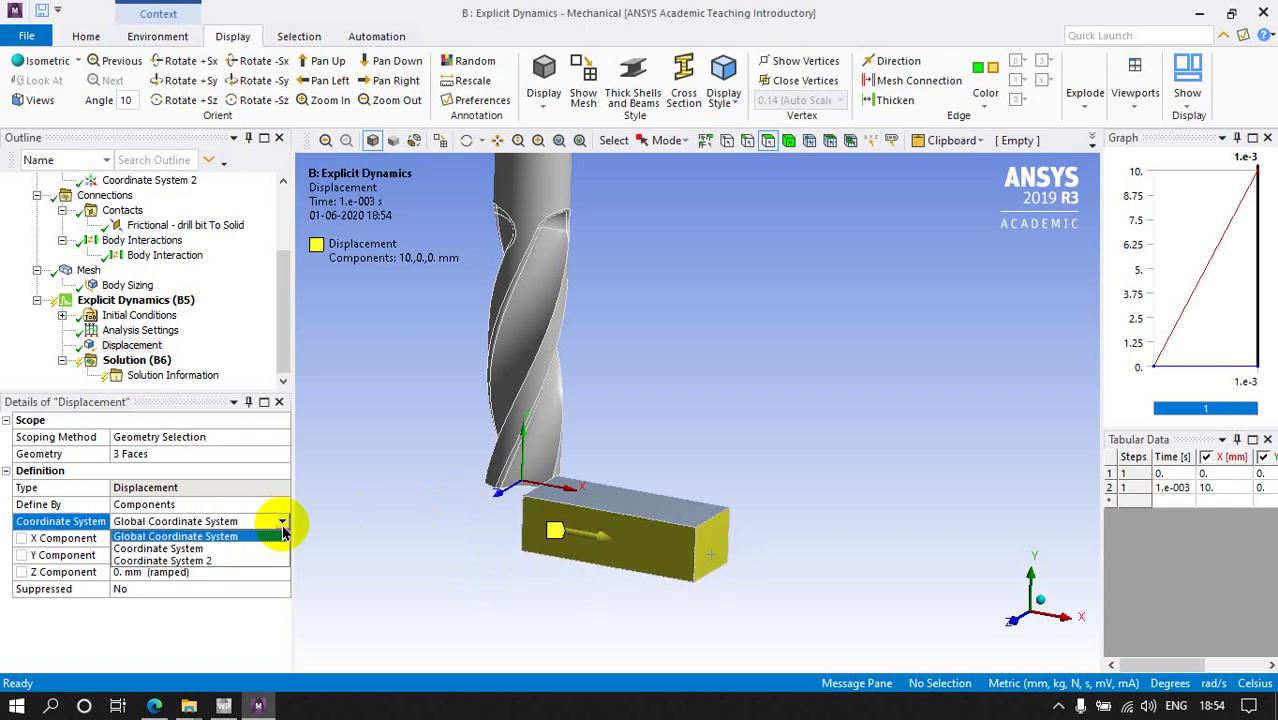
click(199, 561)
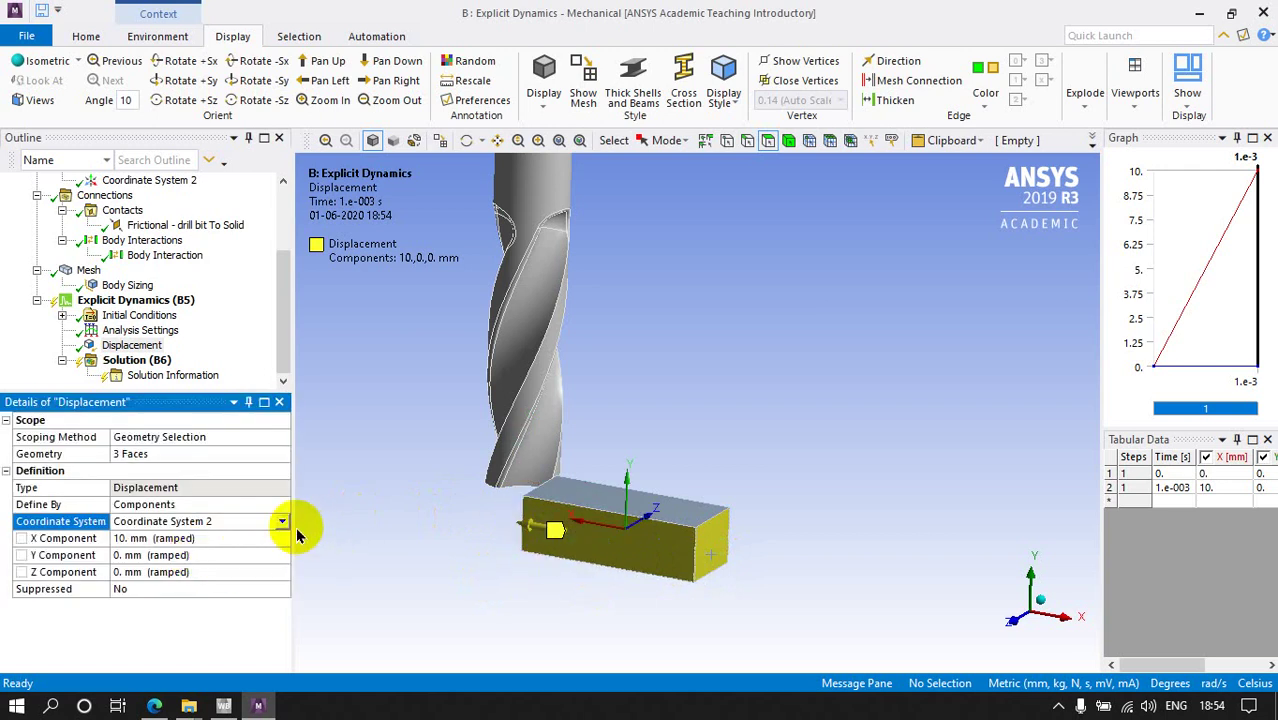
click(284, 521)
click(200, 538)
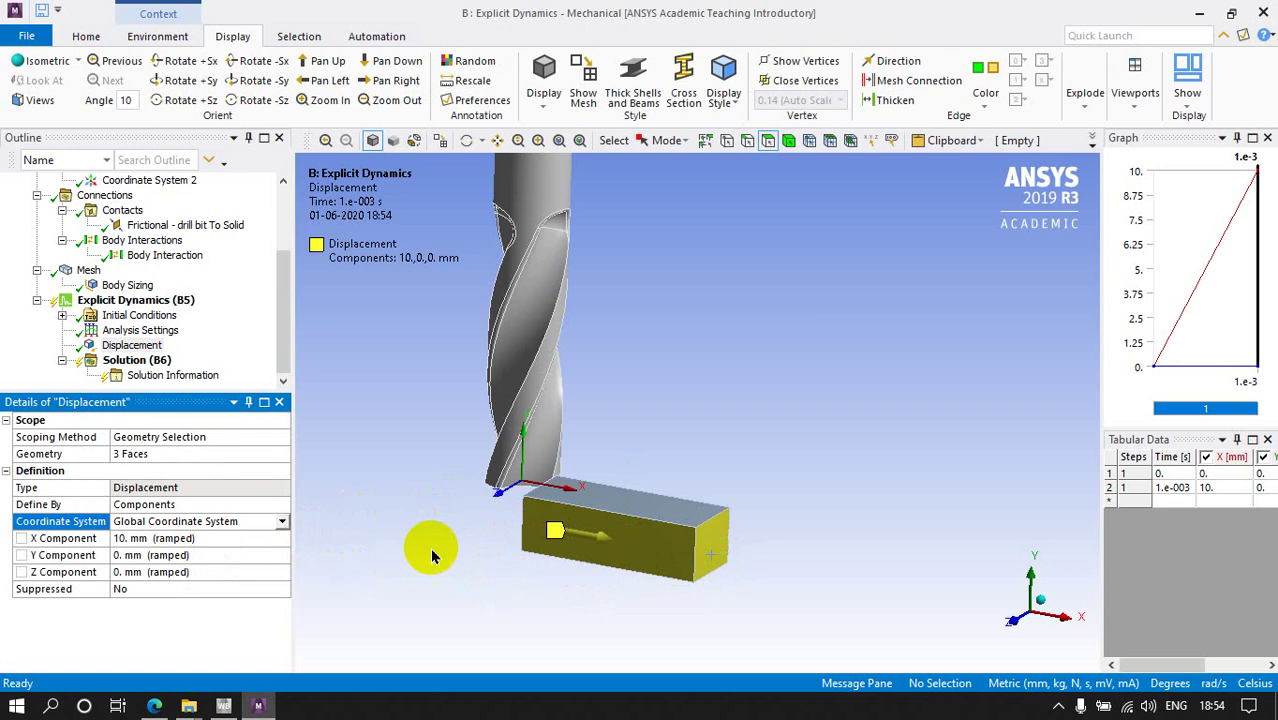
click(284, 521)
click(200, 561)
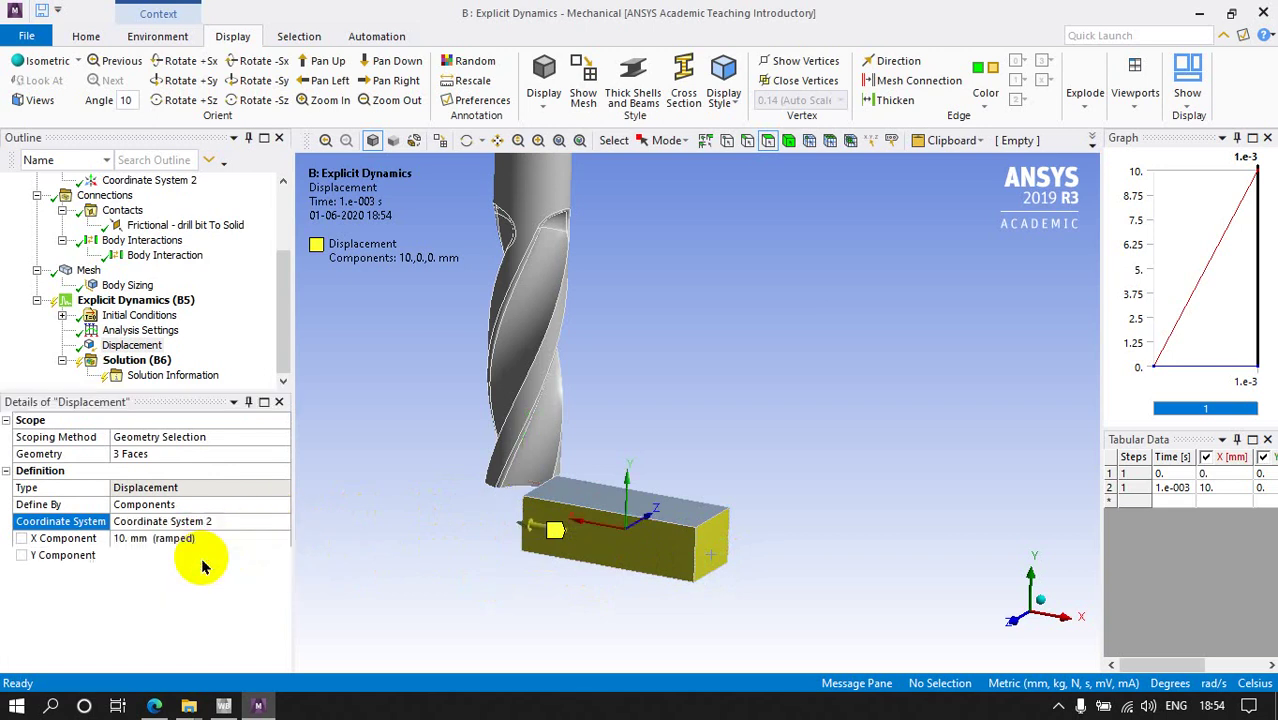
click(279, 521)
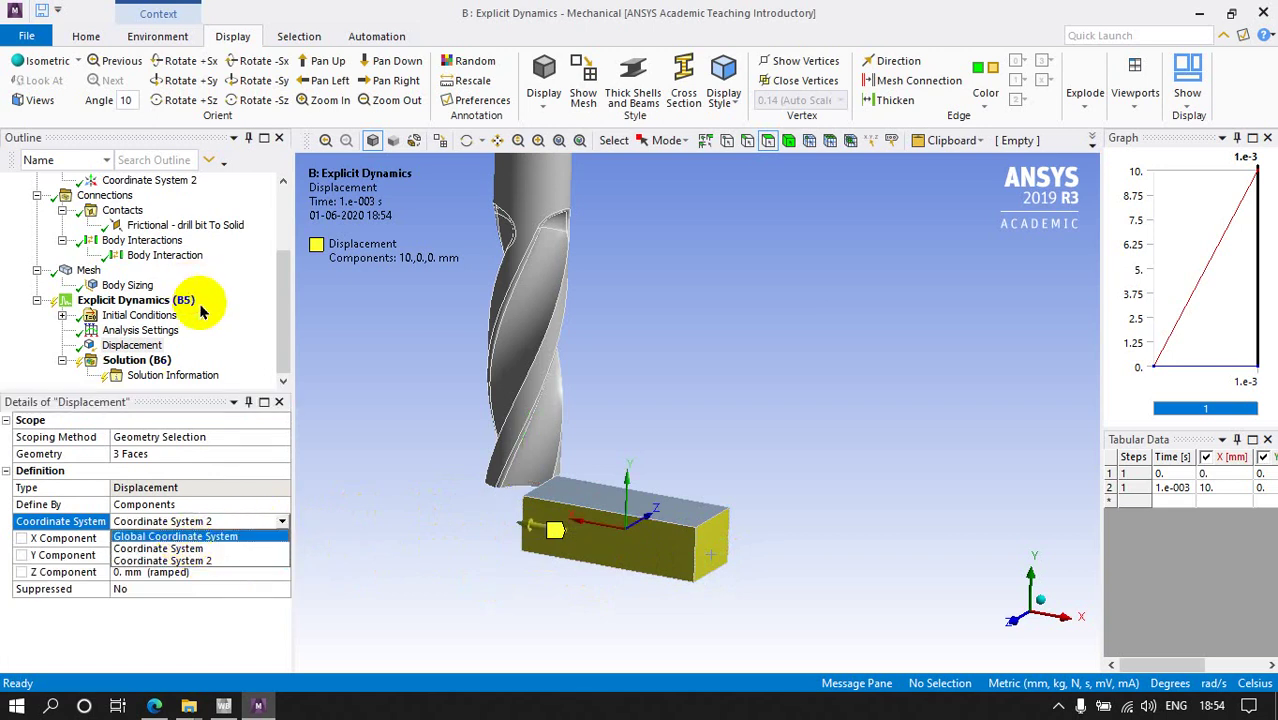
click(350, 411)
scroll(170, 232, up, 2)
scroll(170, 232, up, 1)
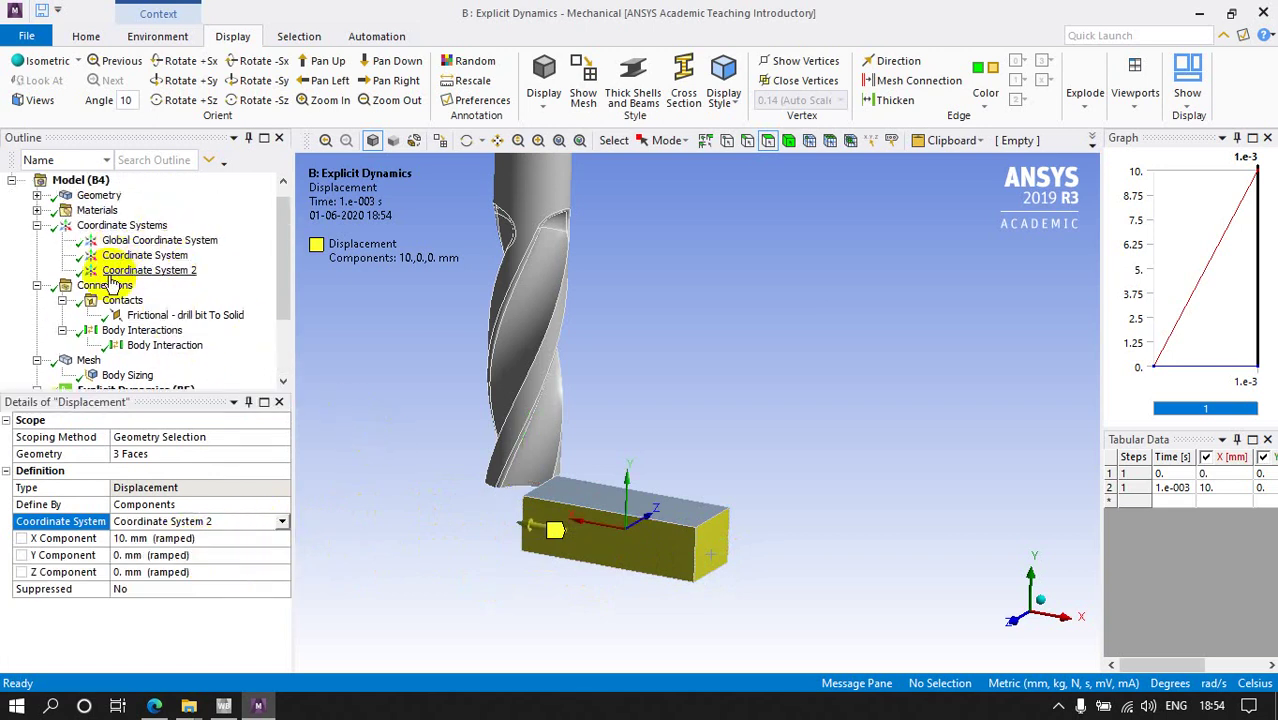
scroll(145, 265, down, 1)
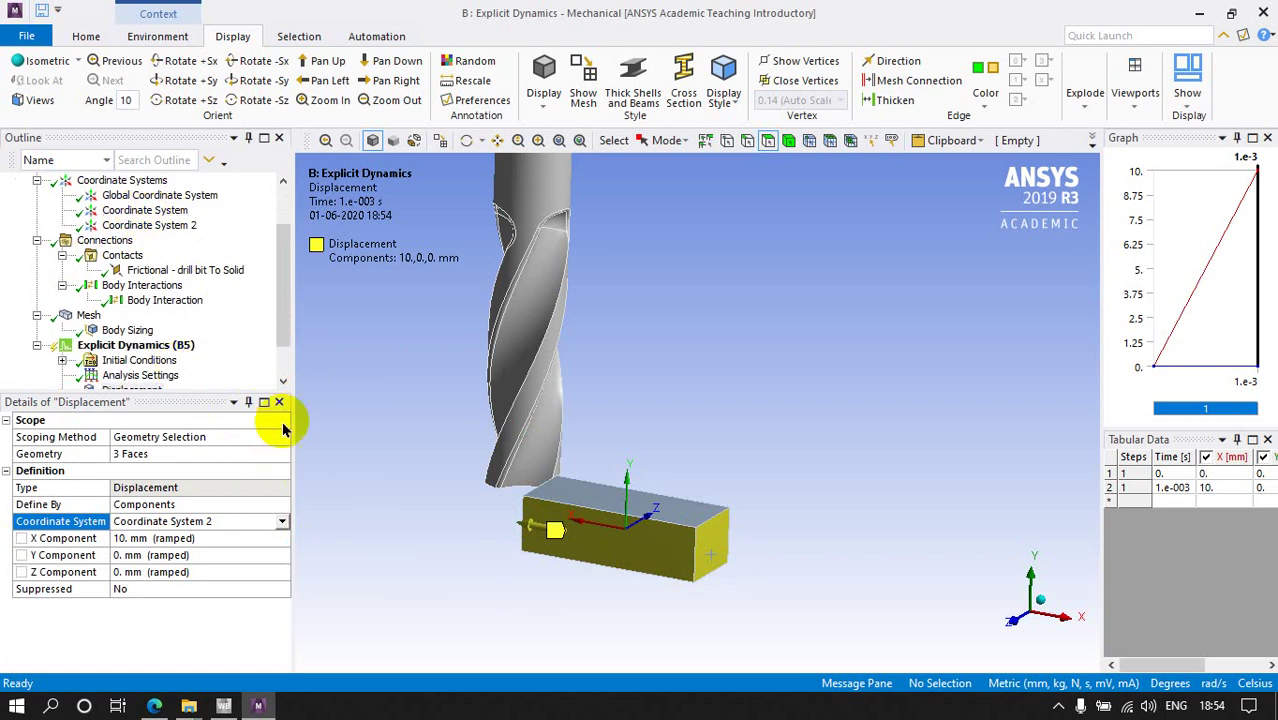
Step: Set the X component of the block's displacement to 40 mm
click(214, 538)
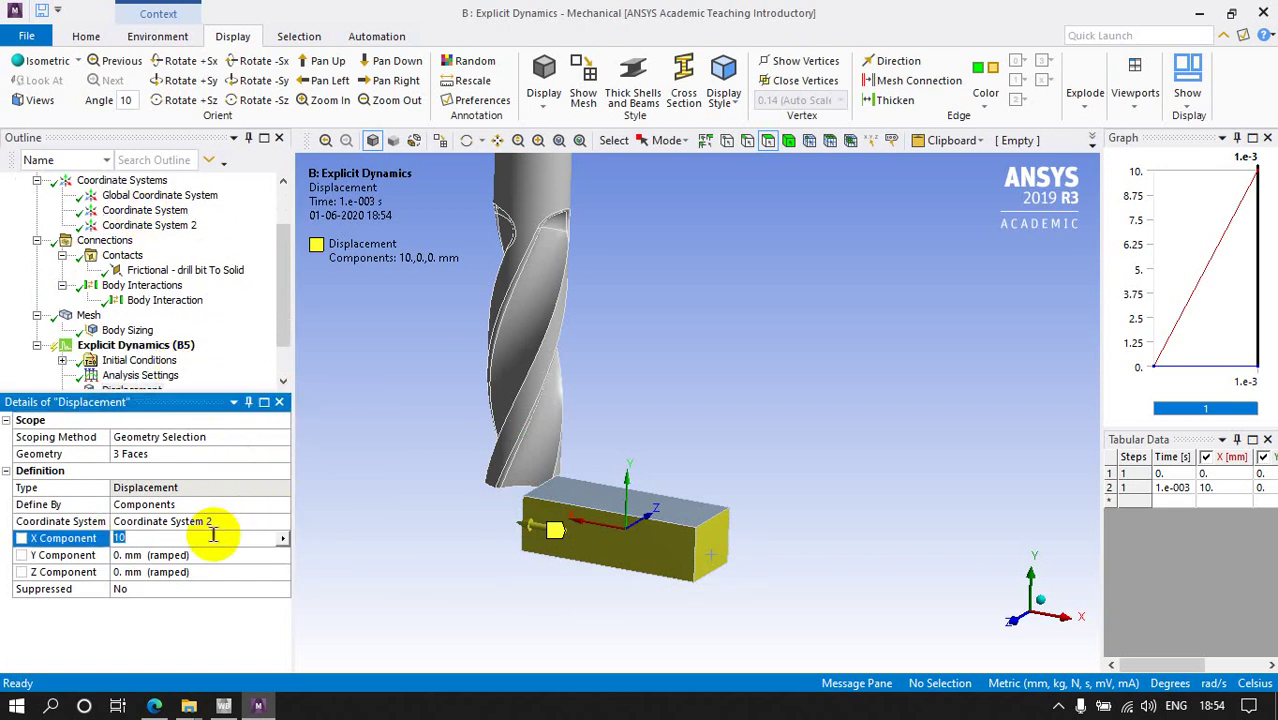
text(40)
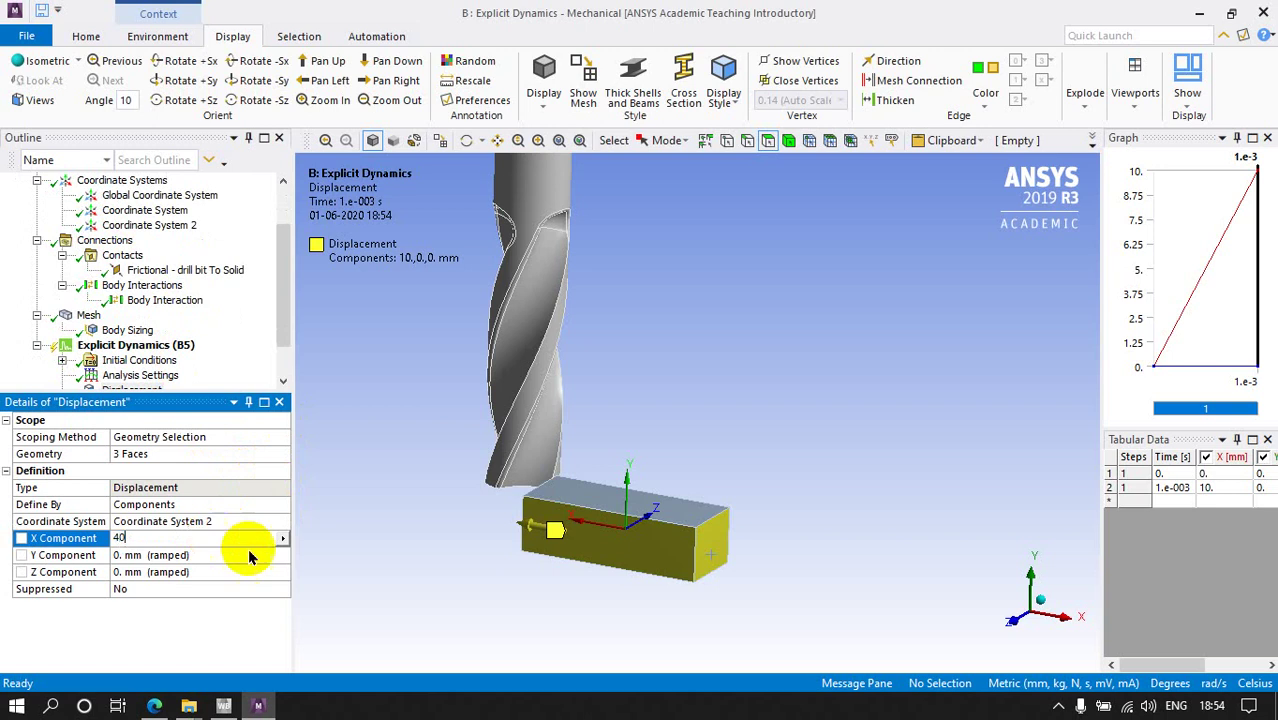
key(Return)
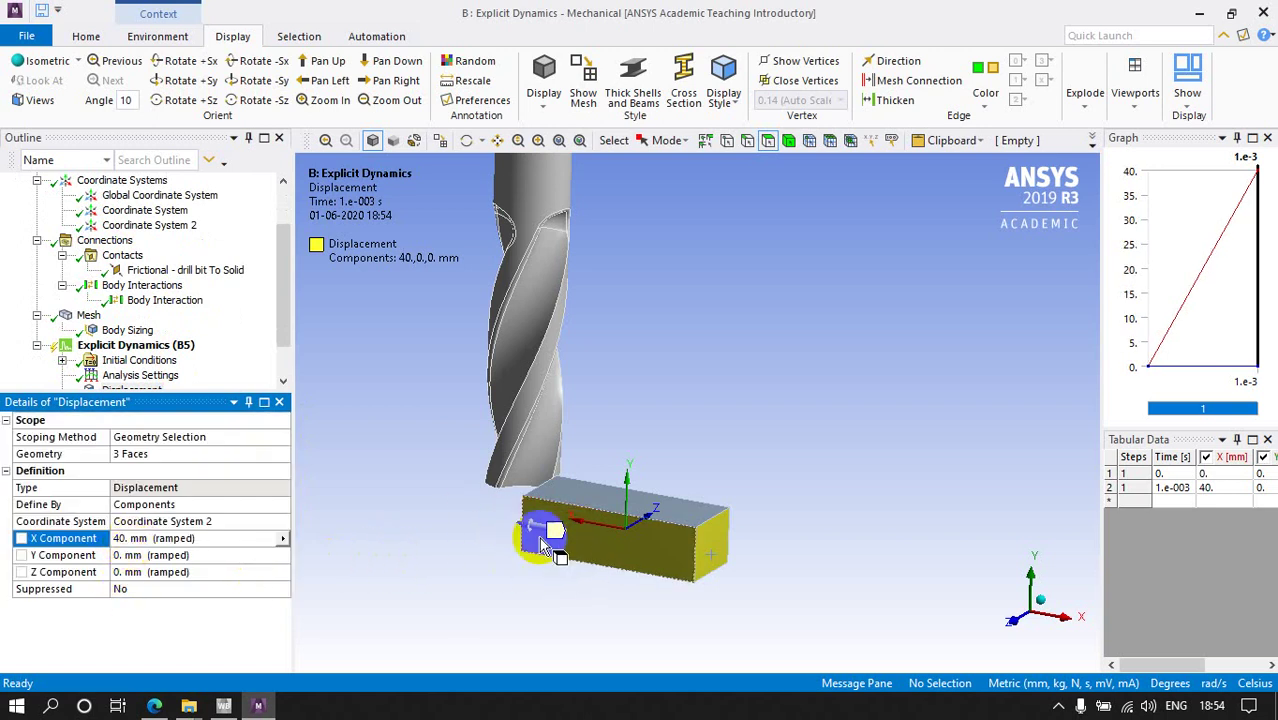
Step: Insert a second Displacement boundary condition under Explicit Dynamics
click(284, 358)
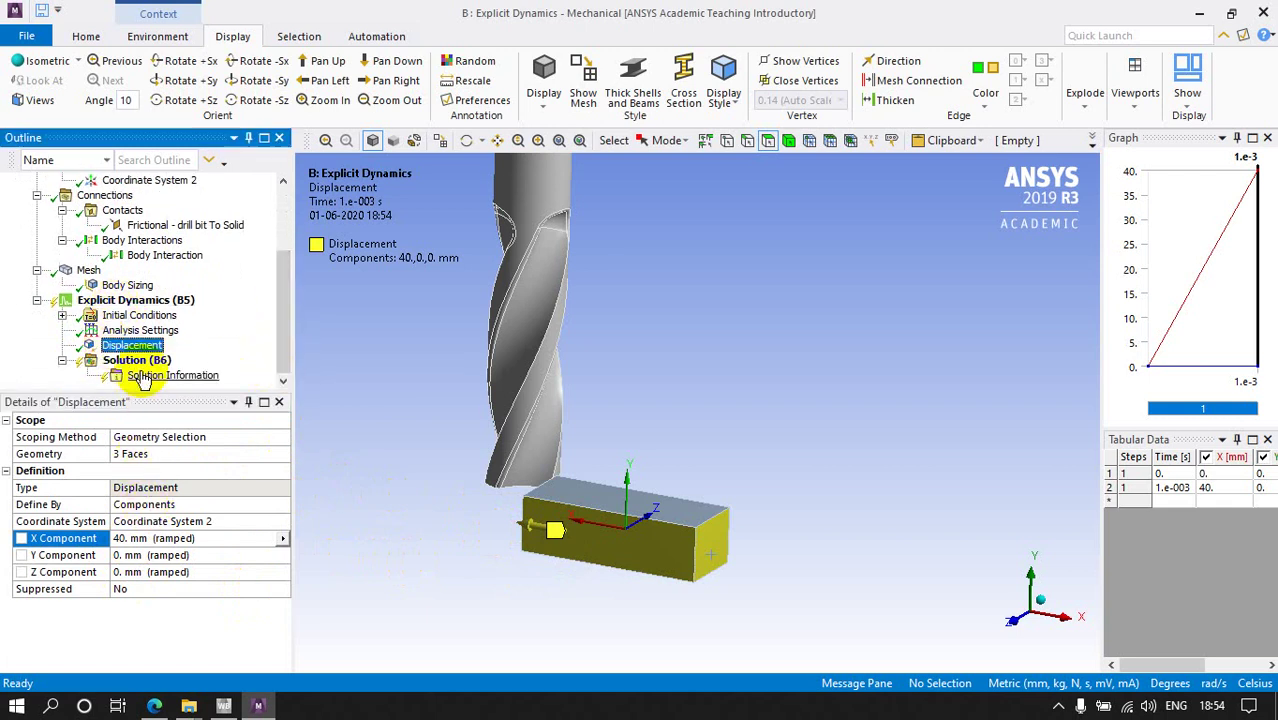
click(133, 302)
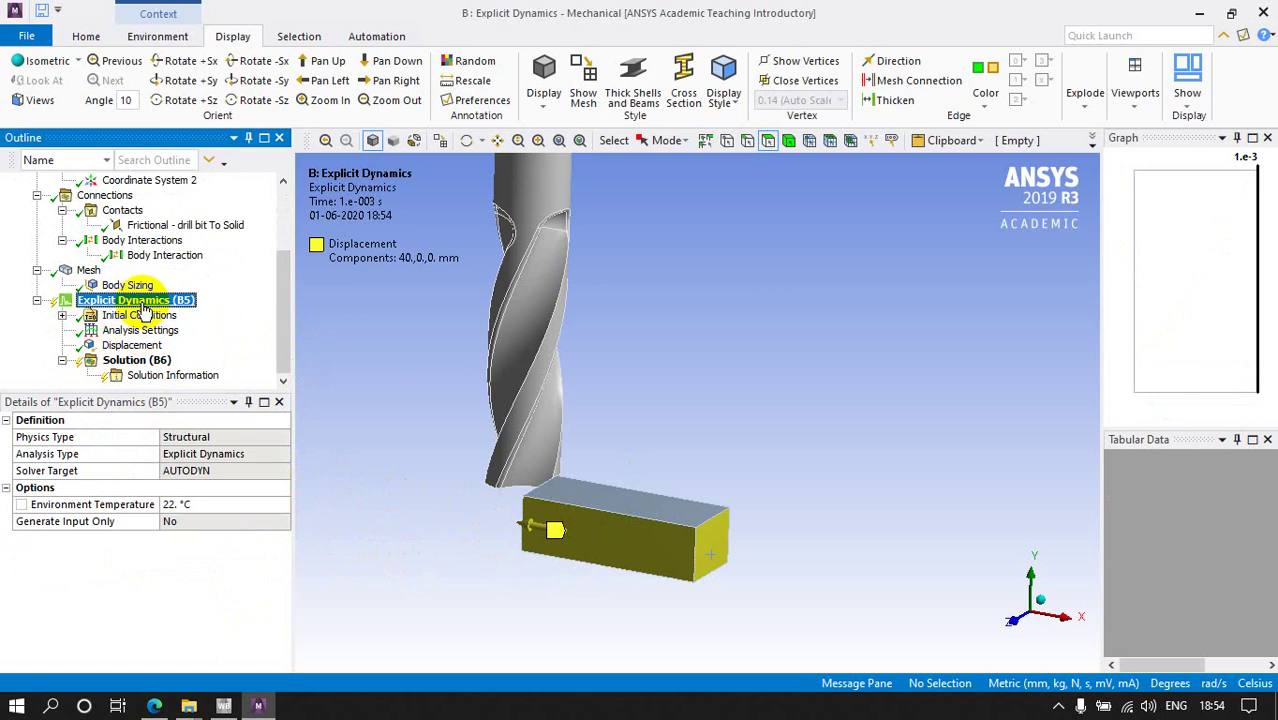
right_click(145, 306)
mouse_move(180, 314)
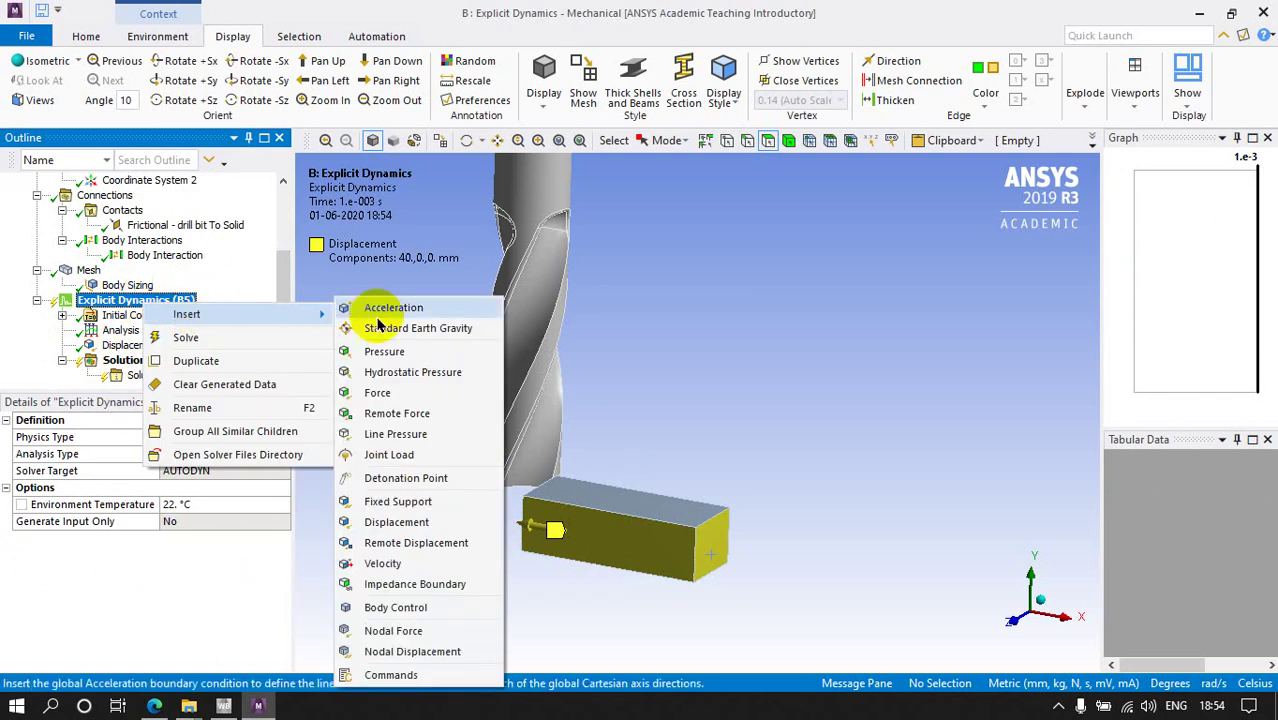
click(390, 523)
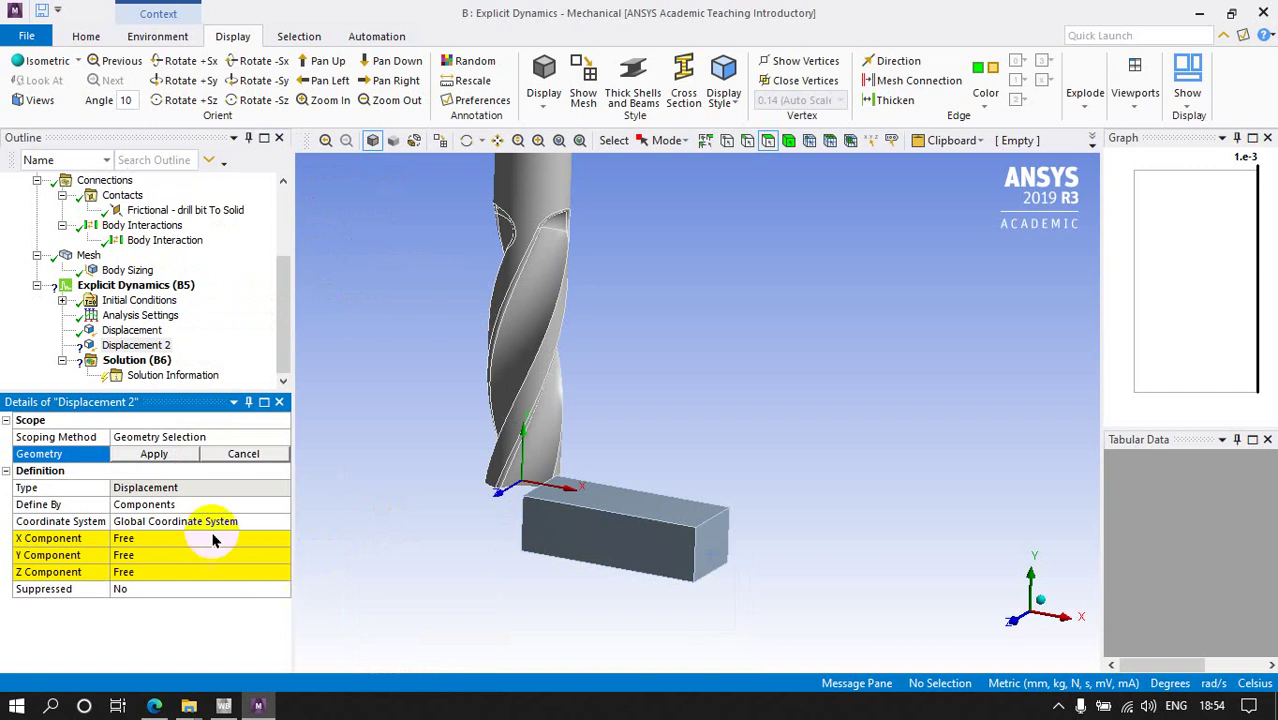
Step: Hide the rectangular block so that only the drill bit is available for selection
click(156, 460)
scroll(415, 466, down, 5)
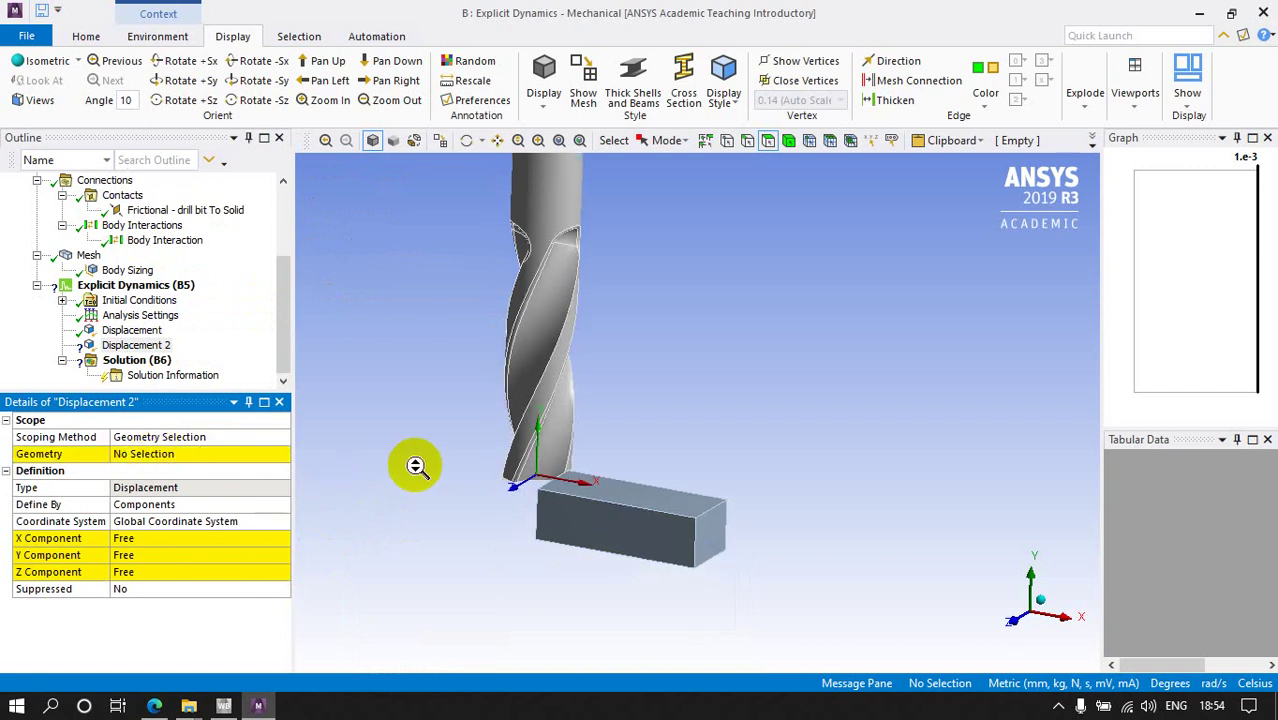
mouse_move(617, 397)
mouse_down()
mouse_move(595, 403)
mouse_move(630, 305)
mouse_move(615, 320)
mouse_up()
click(658, 377)
scroll(658, 377, up, 2)
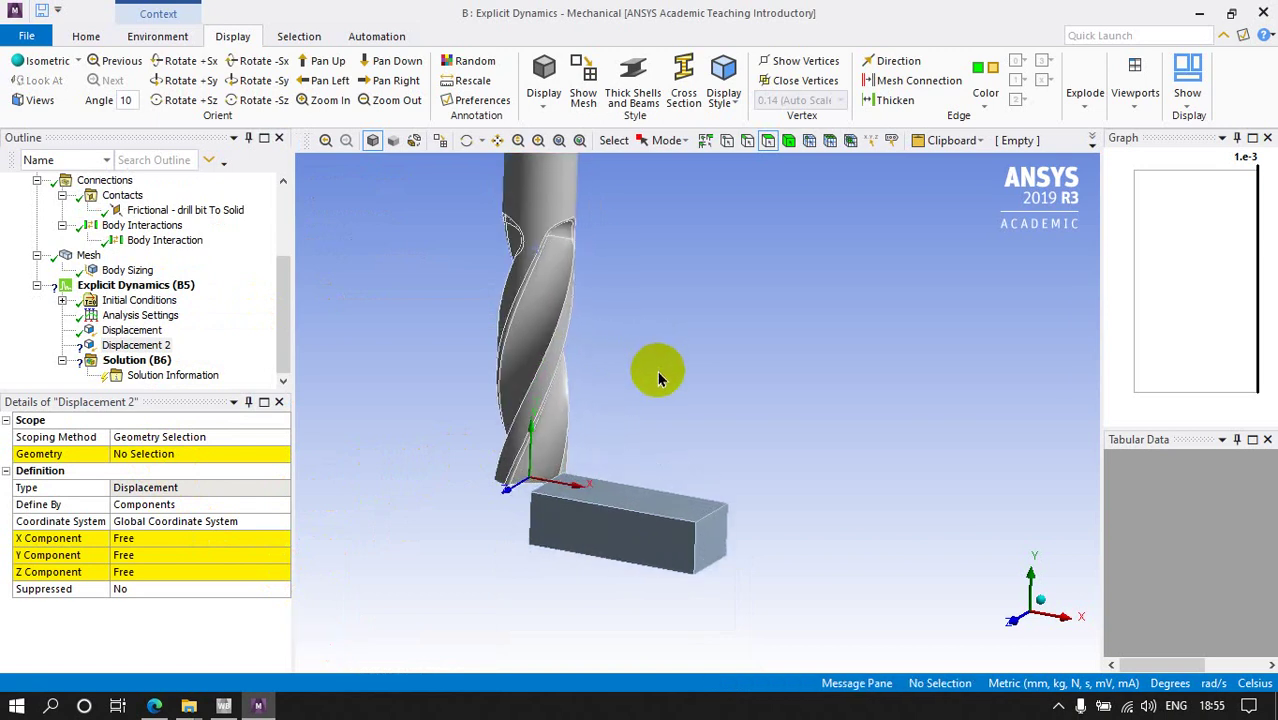
scroll(627, 453, down, 2)
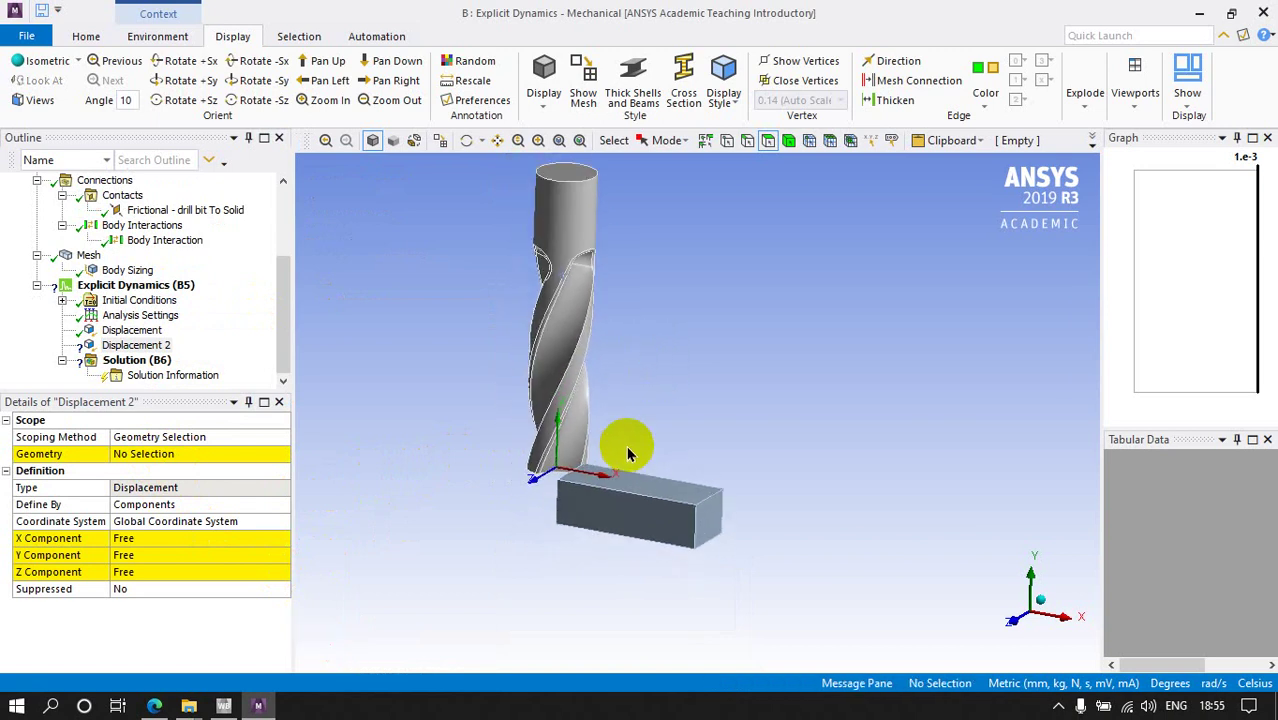
click(605, 521)
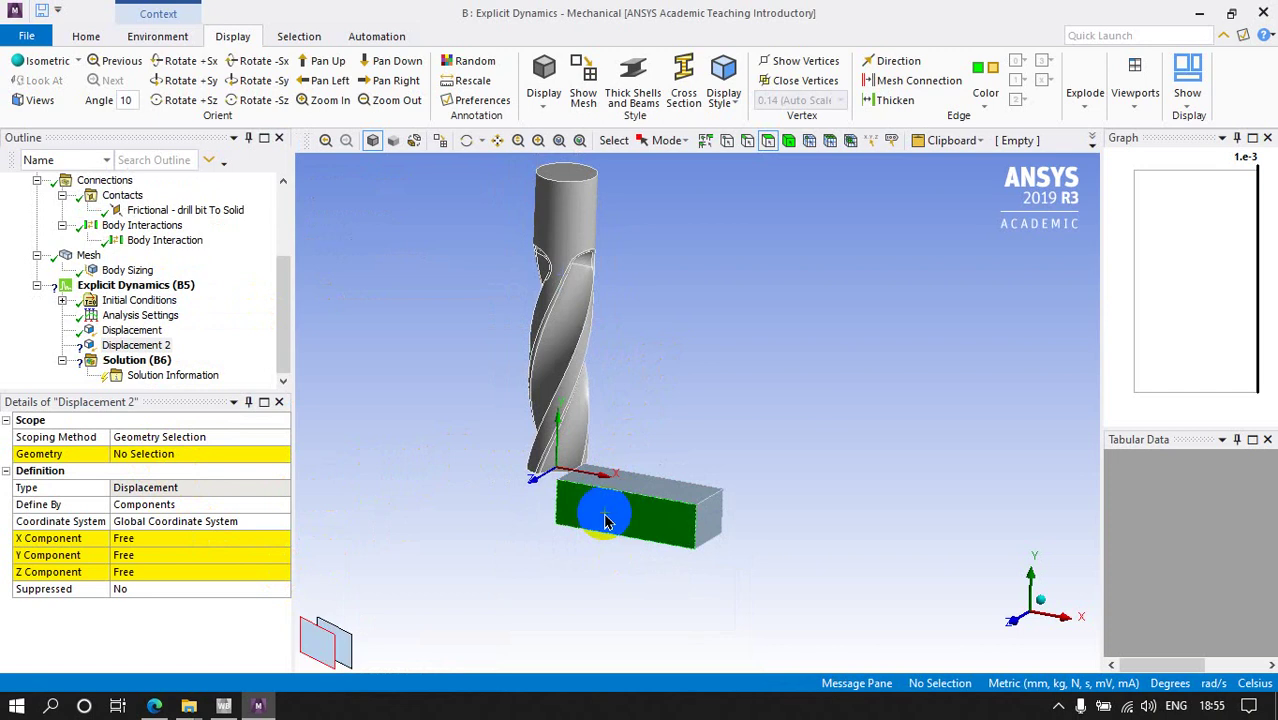
right_click(605, 521)
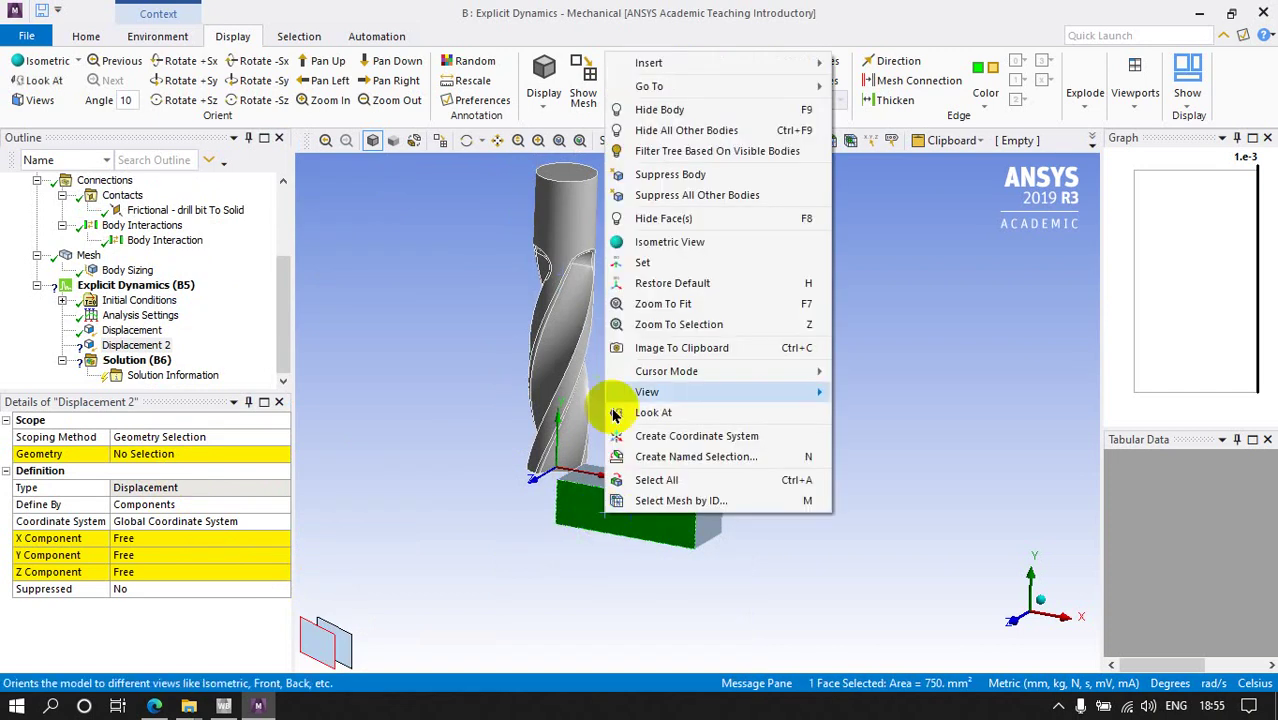
click(640, 110)
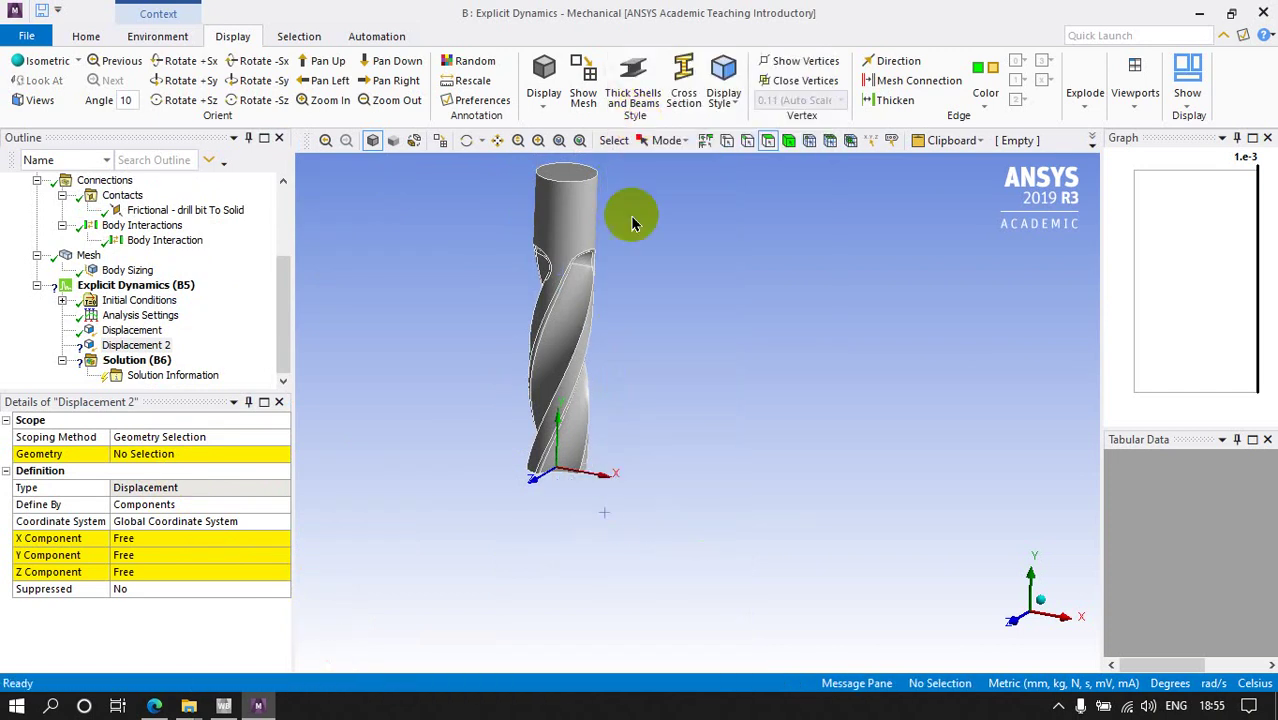
Step: Scope the second displacement to all faces of the drill bit and show all bodies again
right_click(630, 341)
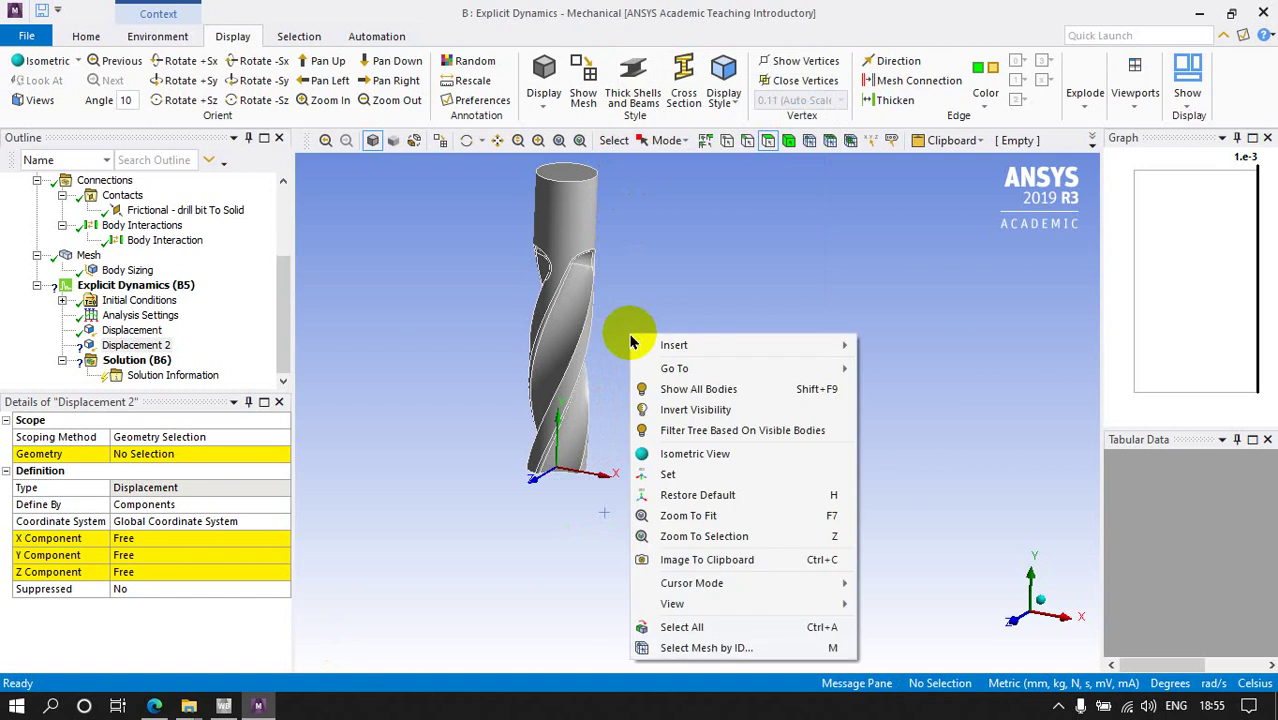
click(682, 627)
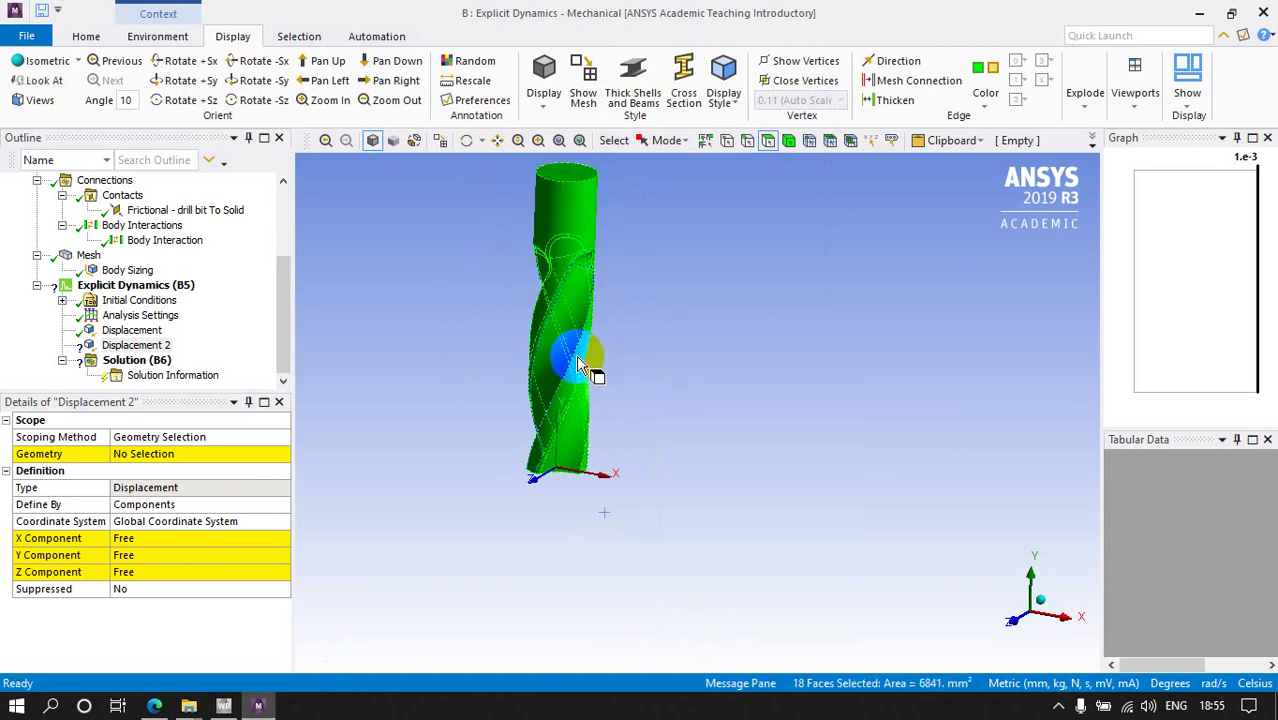
click(140, 453)
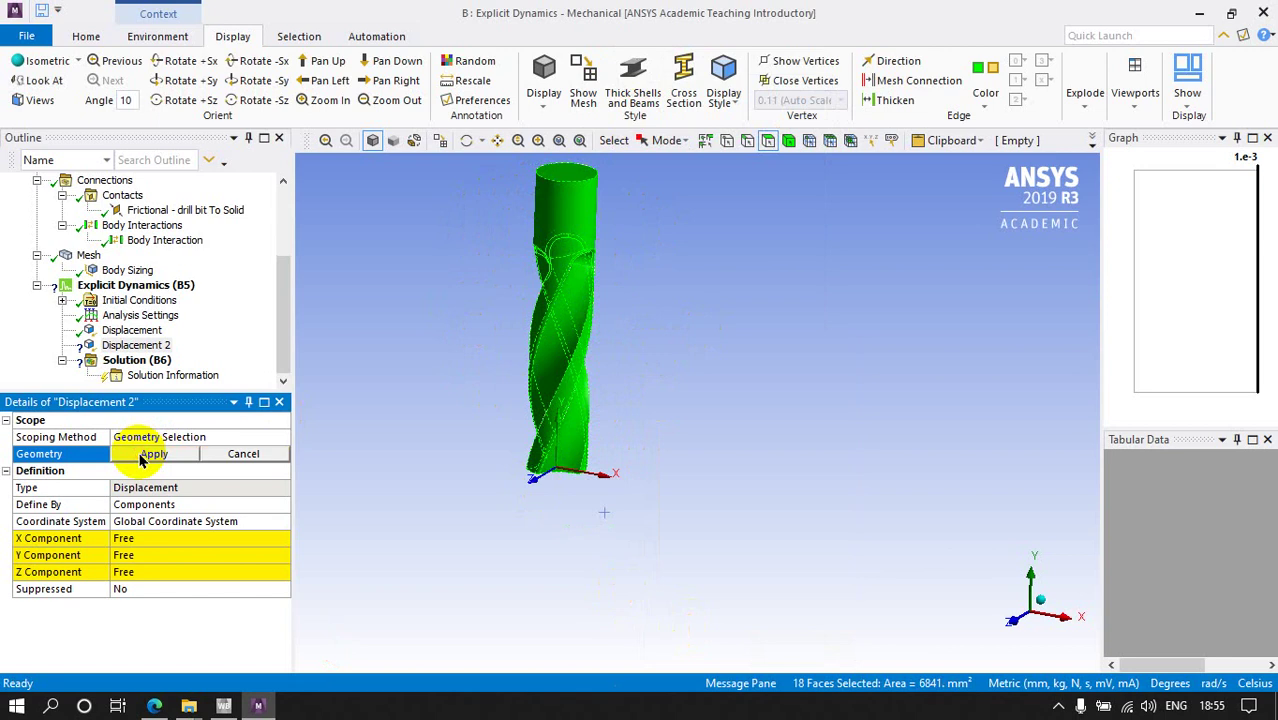
click(140, 453)
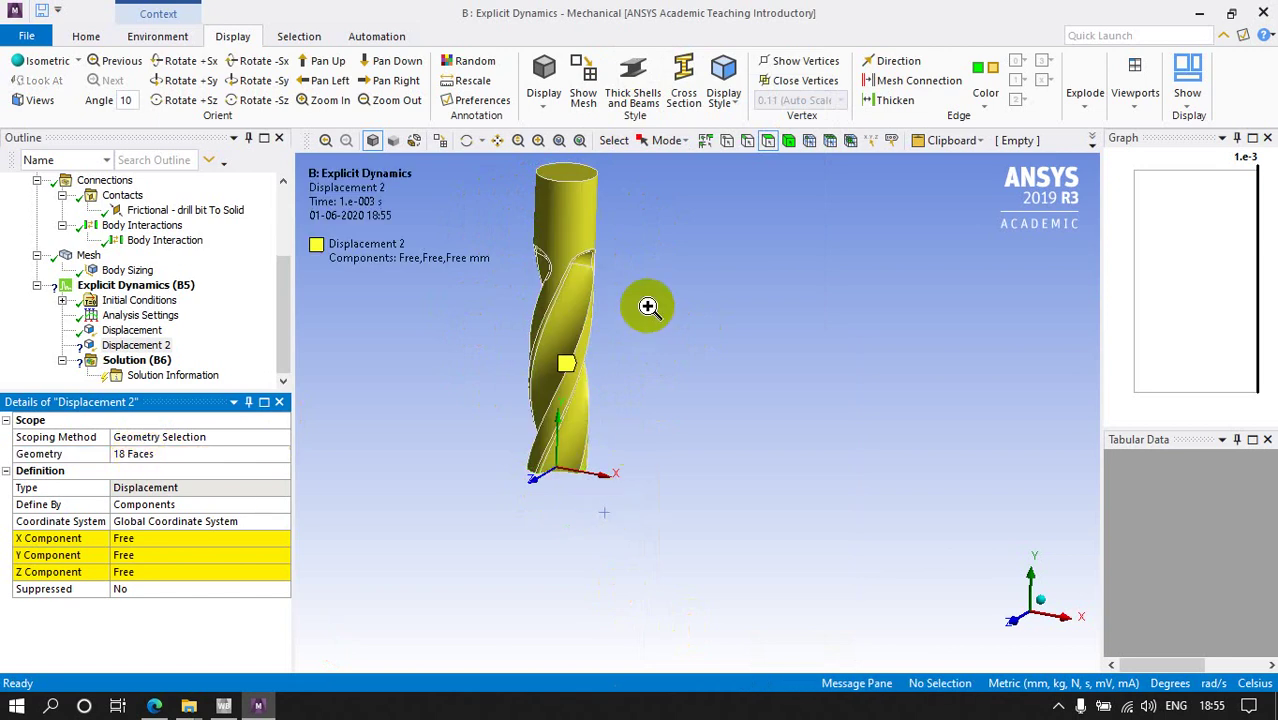
right_click(648, 307)
click(712, 364)
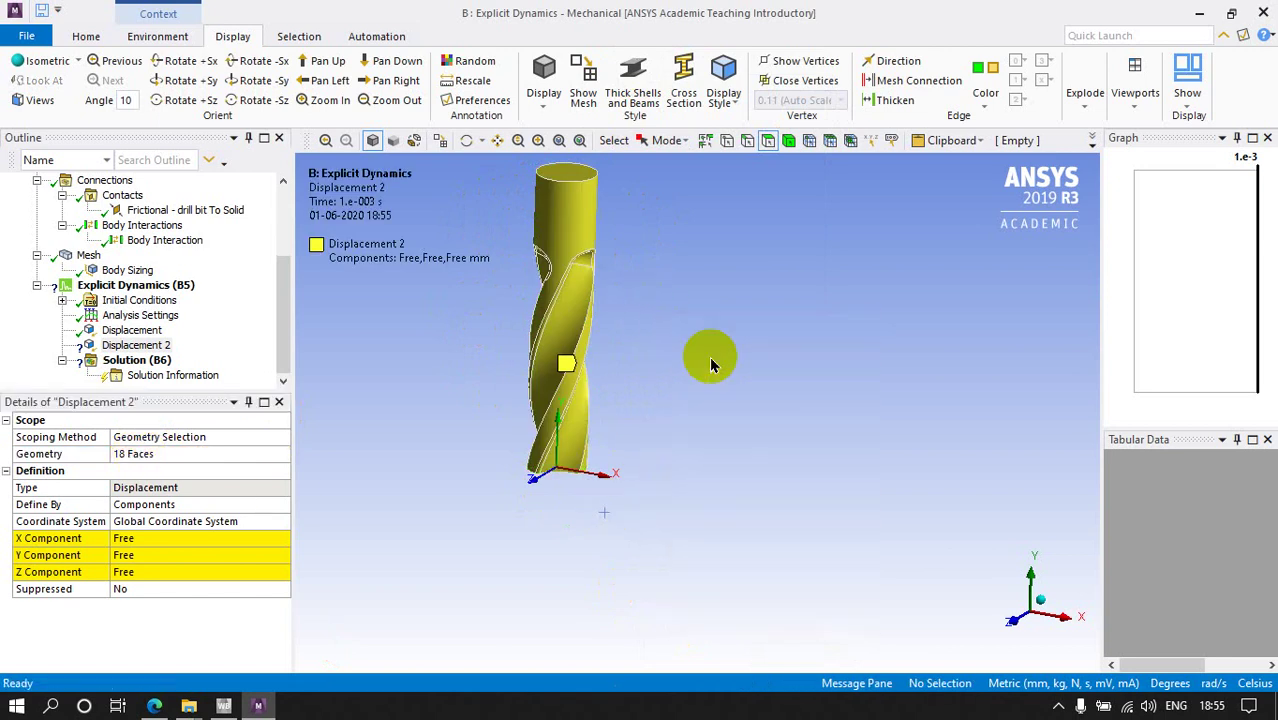
Step: Set the X, Y and Z components of the drill bit's displacement to 0 mm in the Global Coordinate System
click(181, 540)
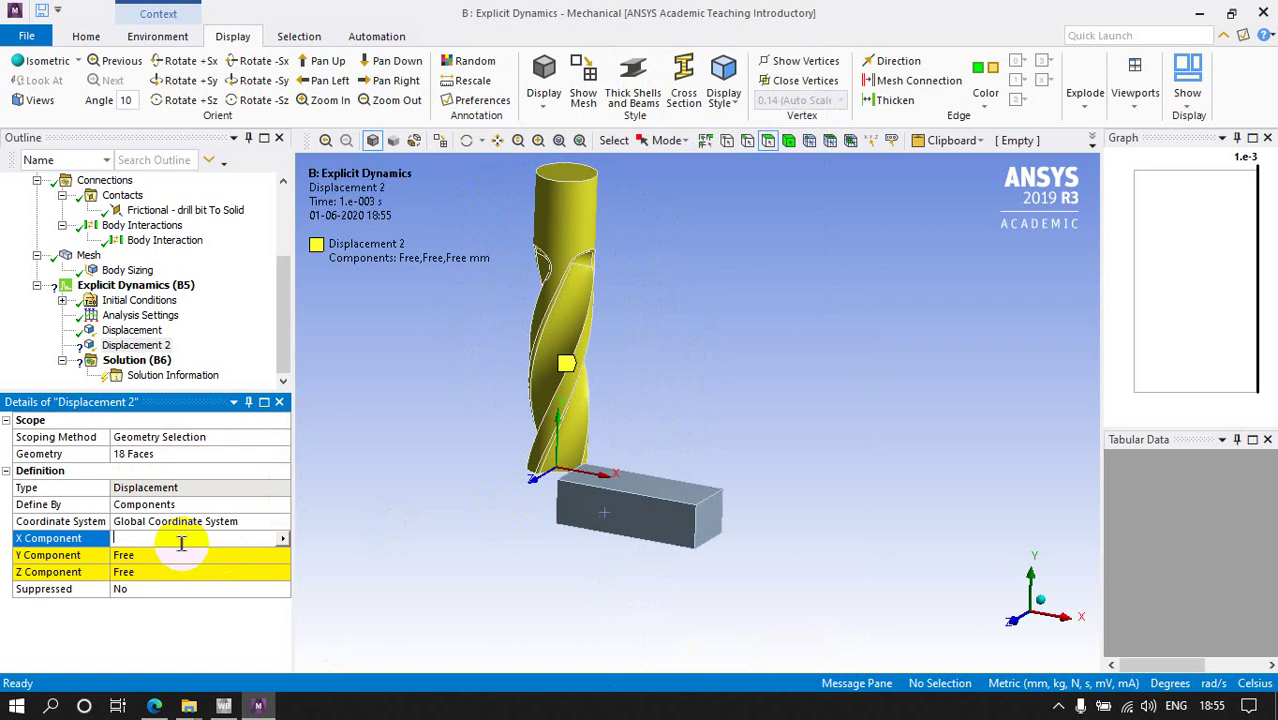
click(182, 556)
text(0)
click(182, 571)
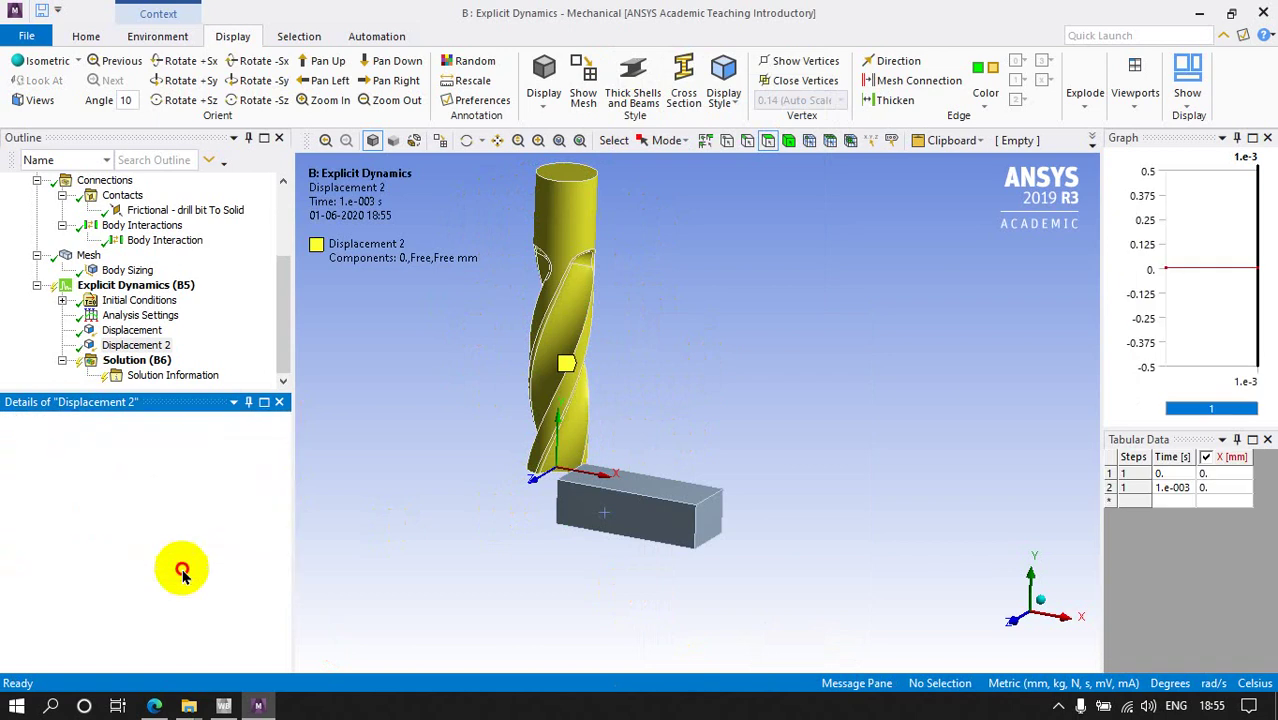
text(0)
click(401, 548)
scroll(518, 555, down, 2)
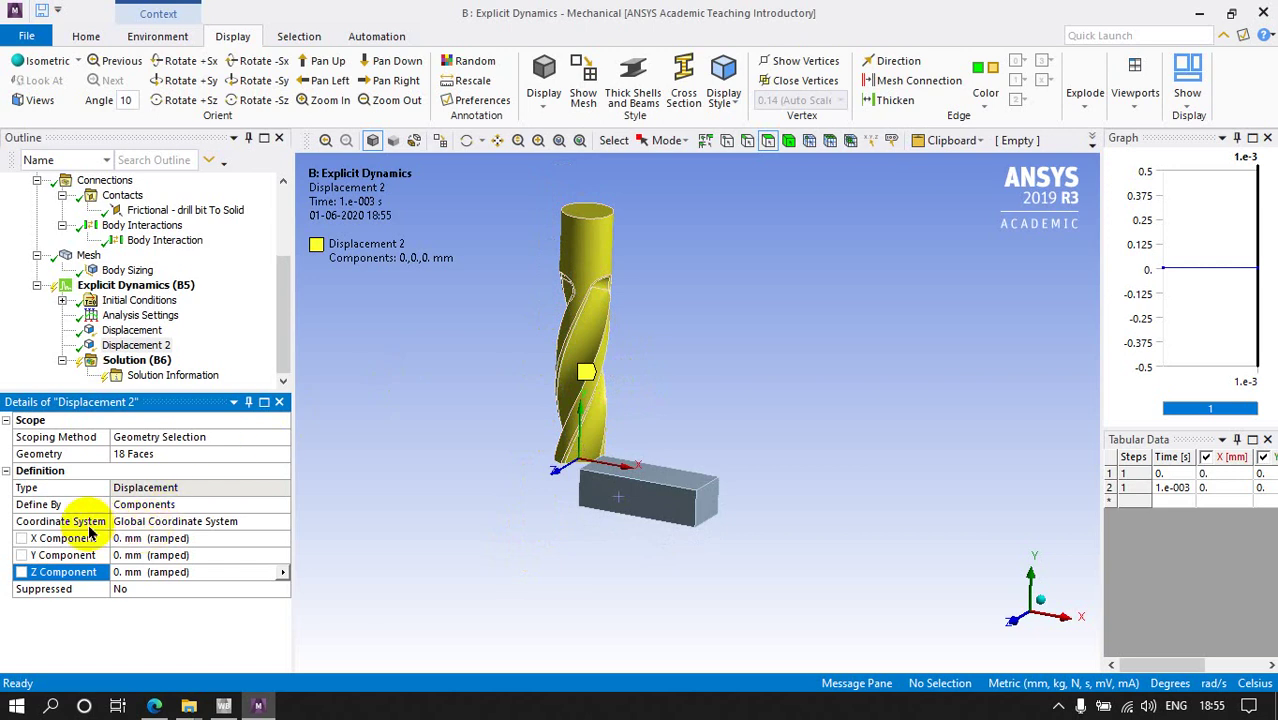
Step: Compare the axes of Coordinate System and the Global Coordinate System, and assign Coordinate System to the drill bit's displacement
click(183, 521)
click(283, 521)
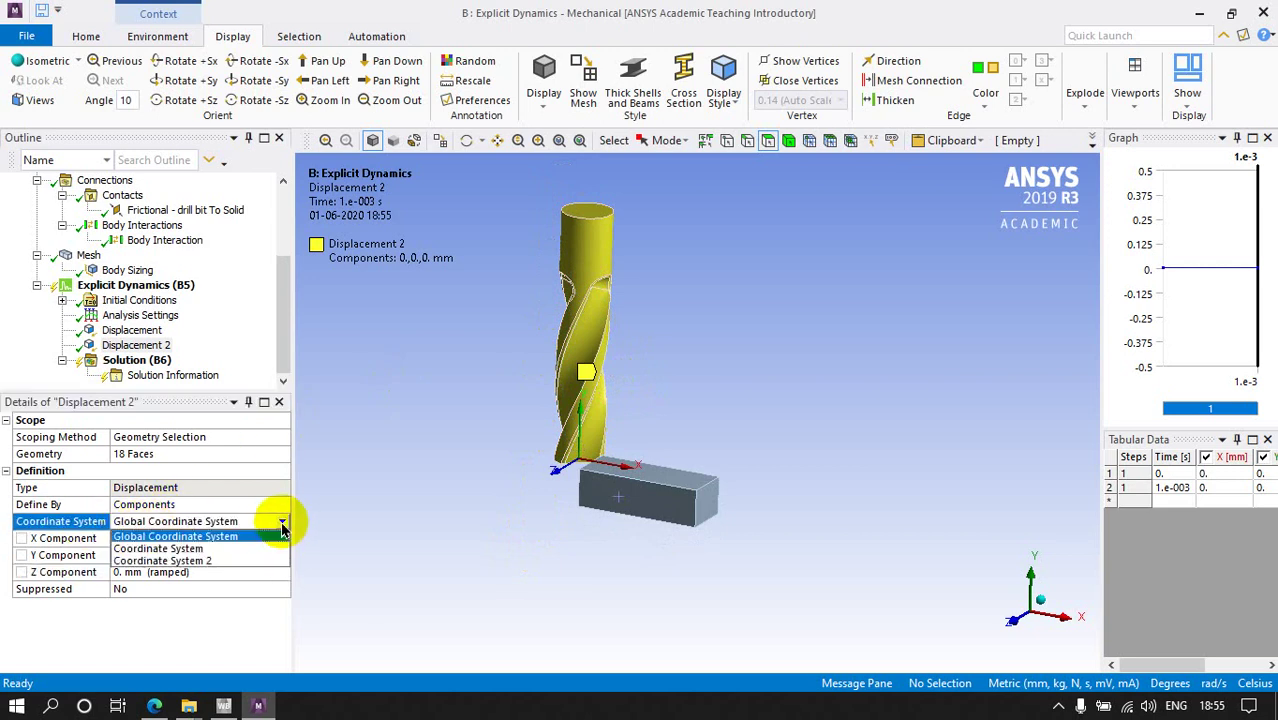
click(194, 549)
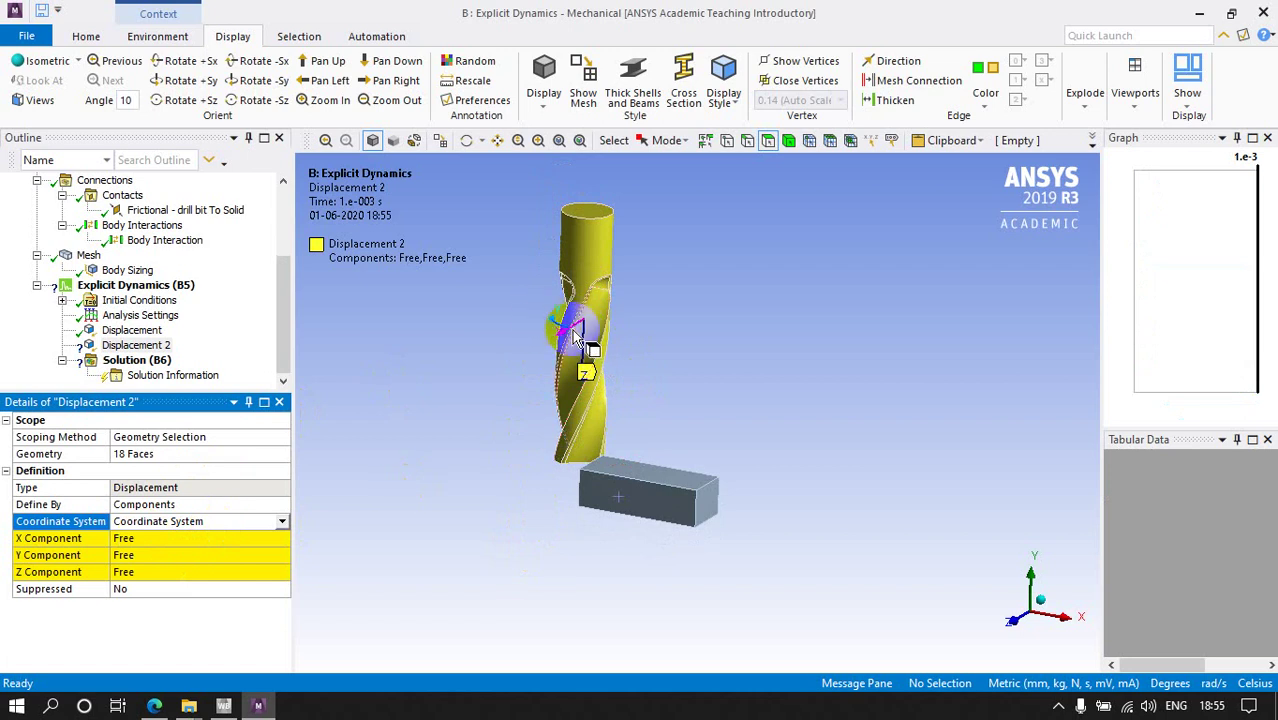
middle_drag(552, 337, 690, 379)
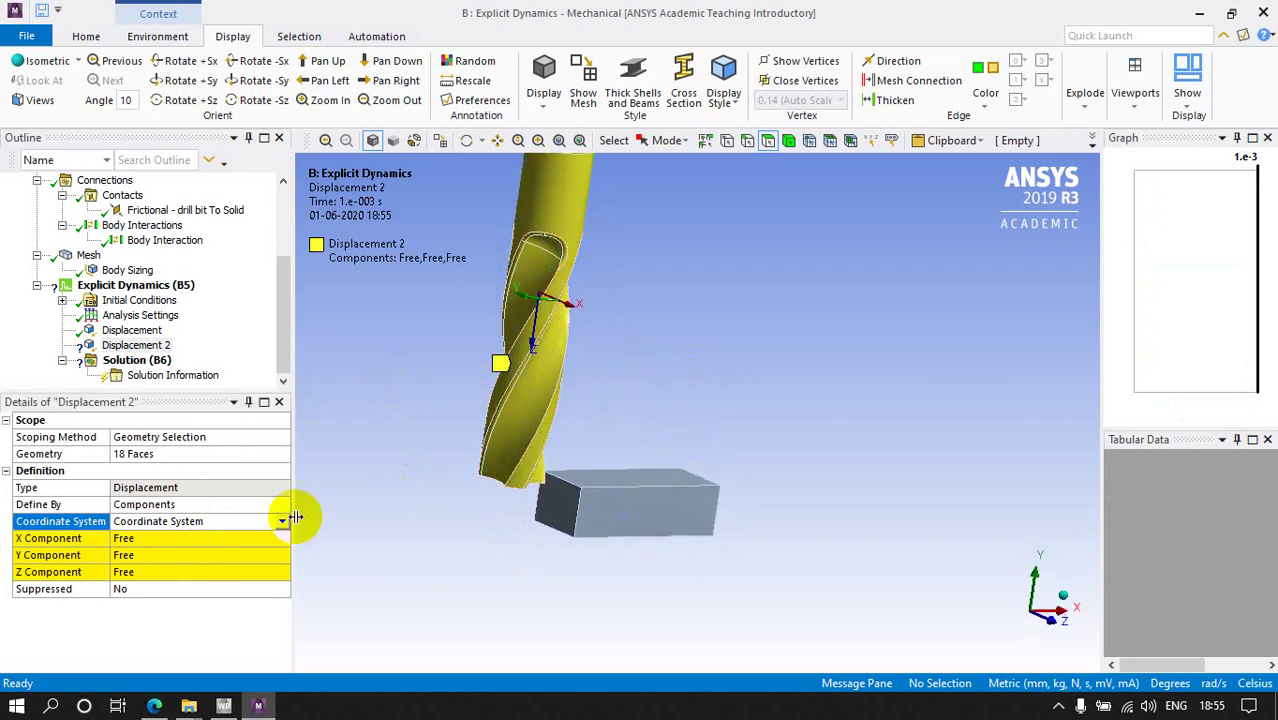
click(282, 522)
click(190, 536)
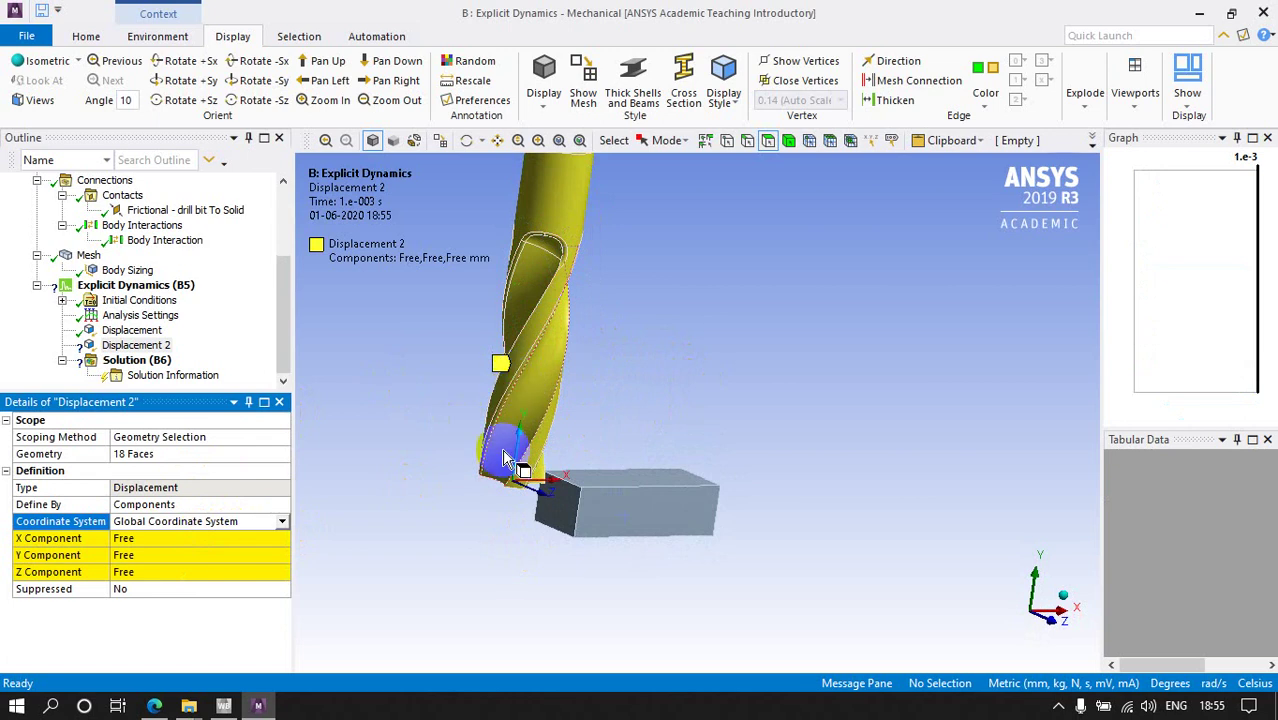
click(283, 524)
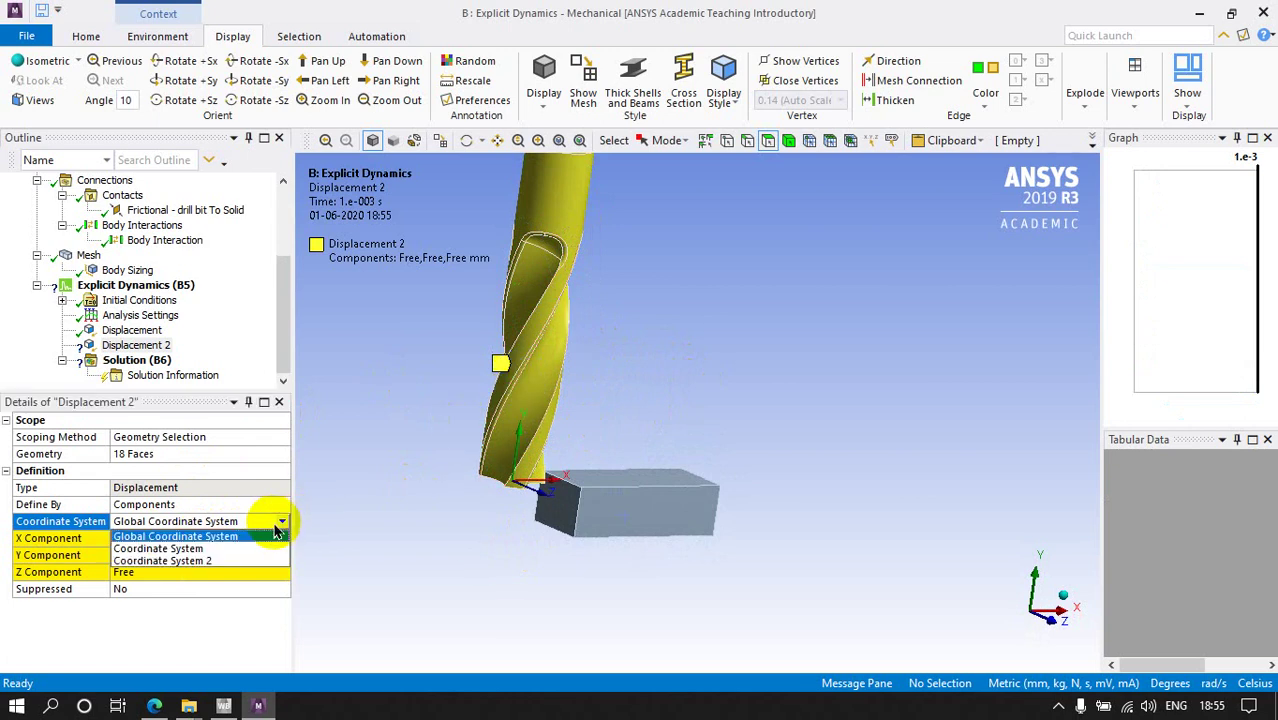
click(188, 549)
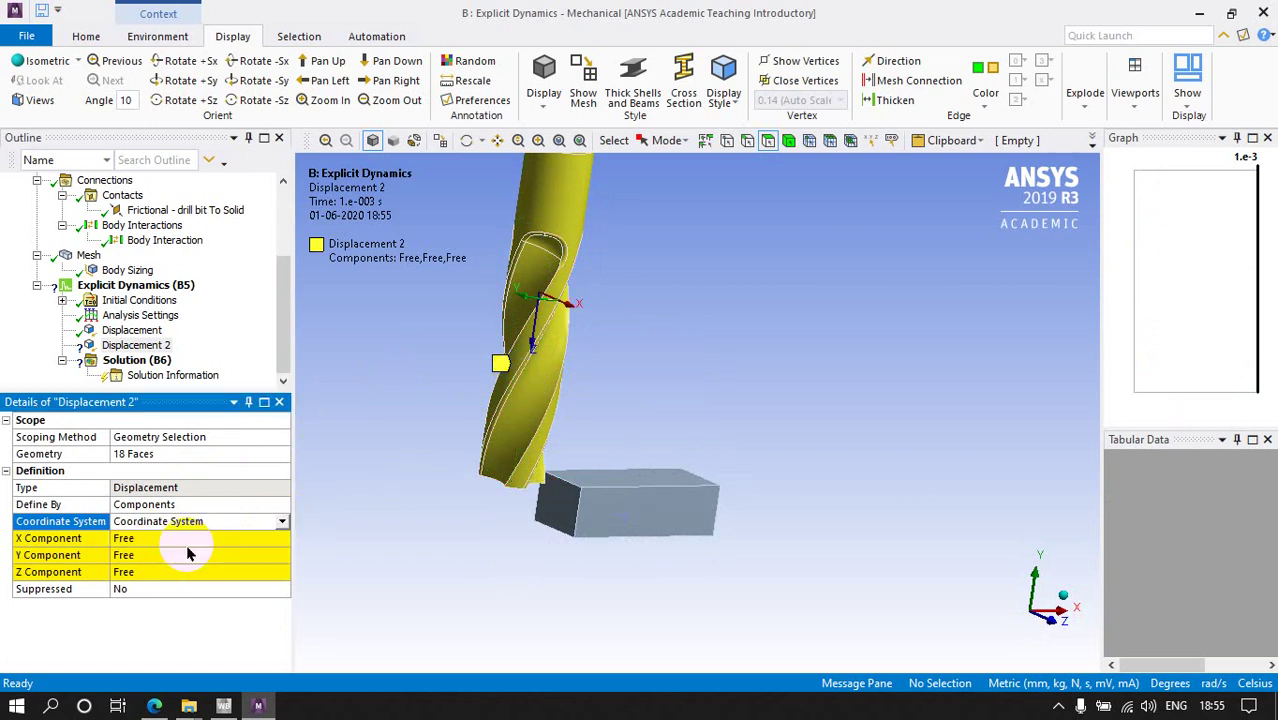
Step: Set the drill bit's displacement in Coordinate System to 0 mm for X, 0° for Y and 0 mm for Z
click(141, 538)
text(0)
click(143, 555)
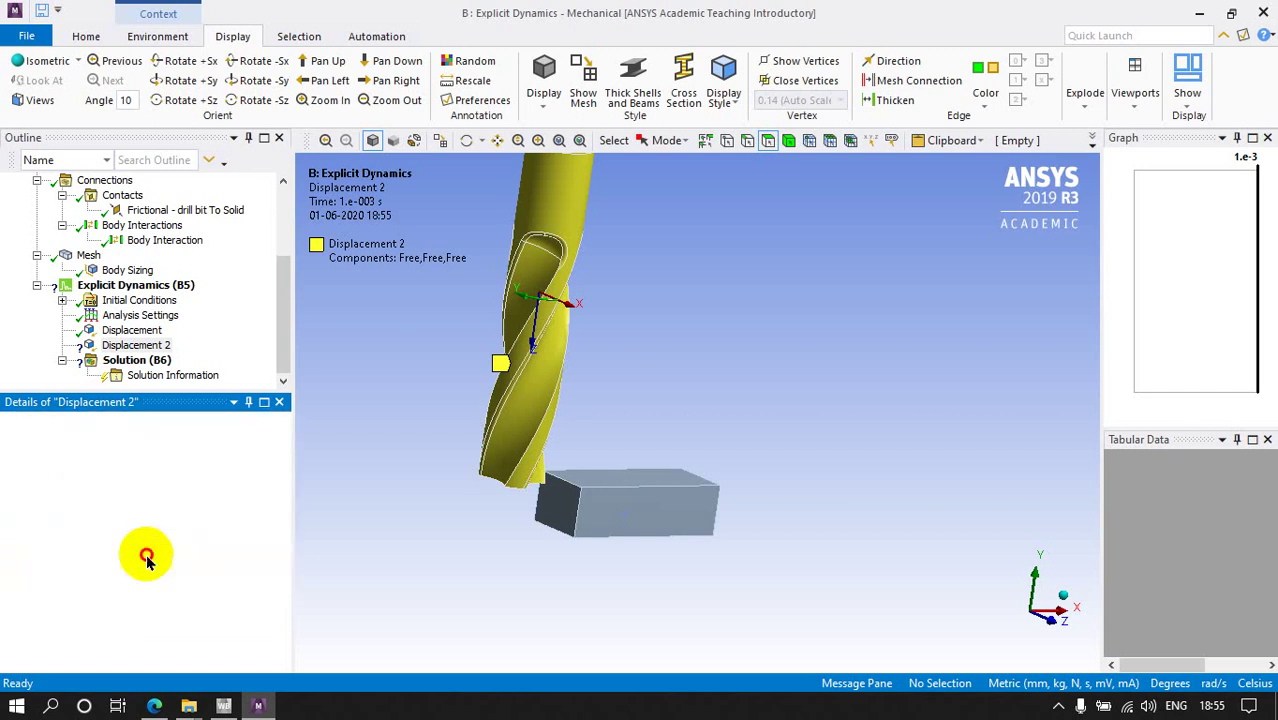
text(0.)
click(148, 571)
text(0)
key(Return)
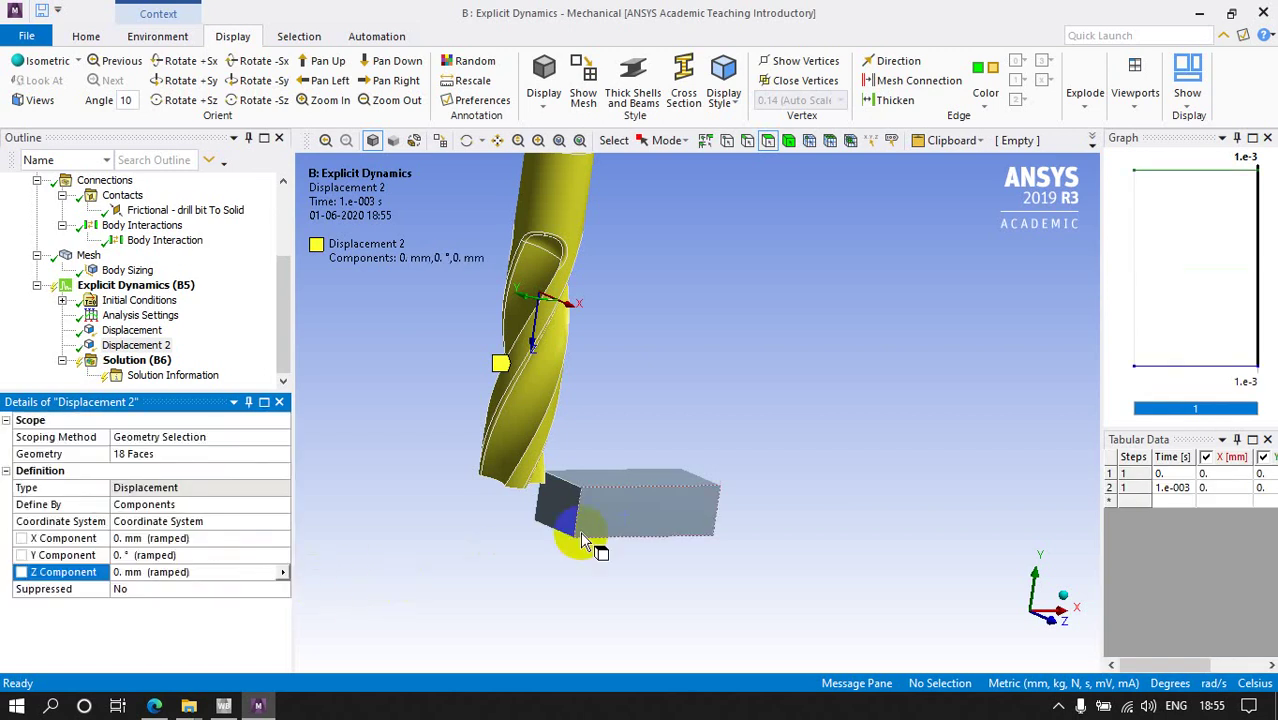
Step: Set the Y component of the drill bit's displacement to 1080° using a multiple of 360
middle_drag(585, 542, 612, 398)
click(170, 557)
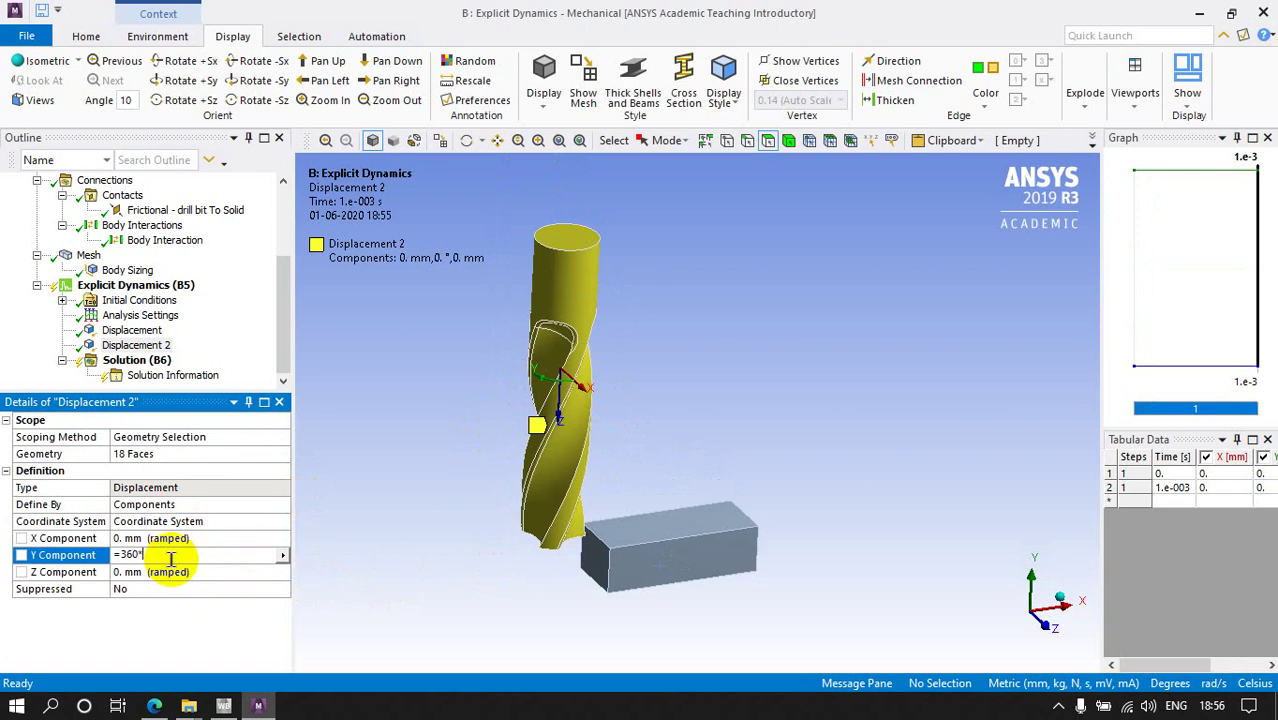
key(Return)
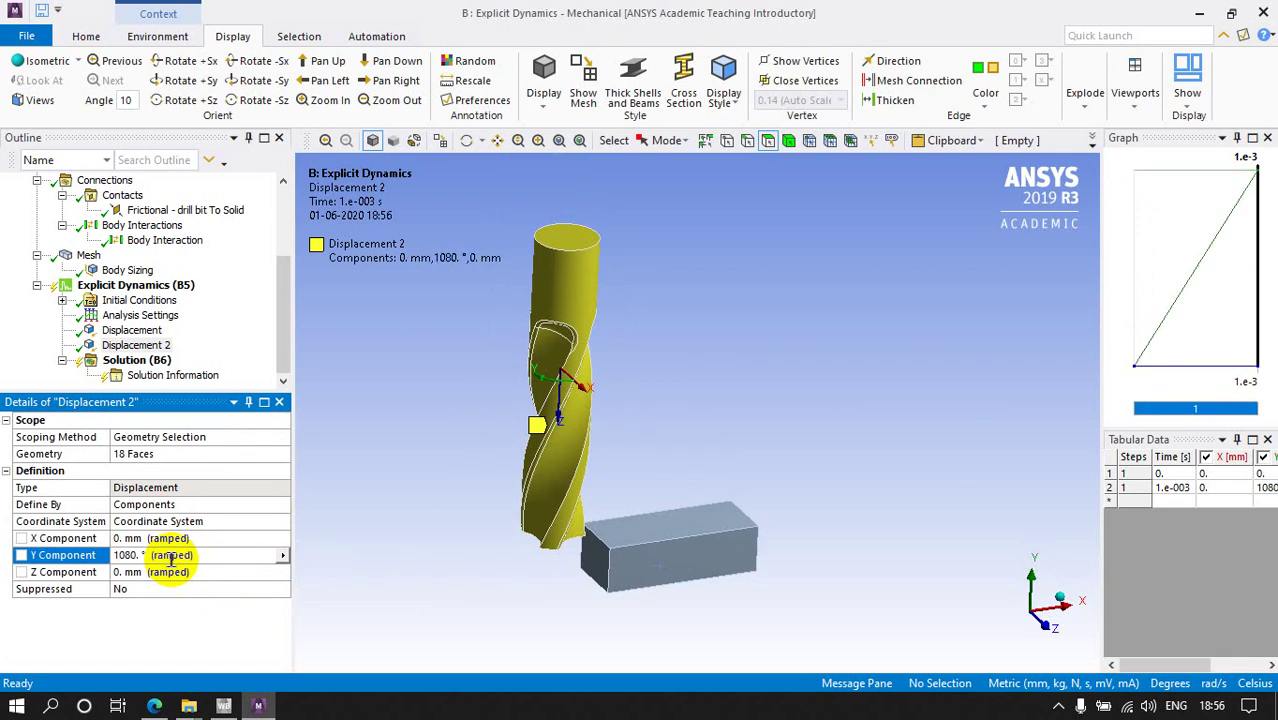
click(373, 495)
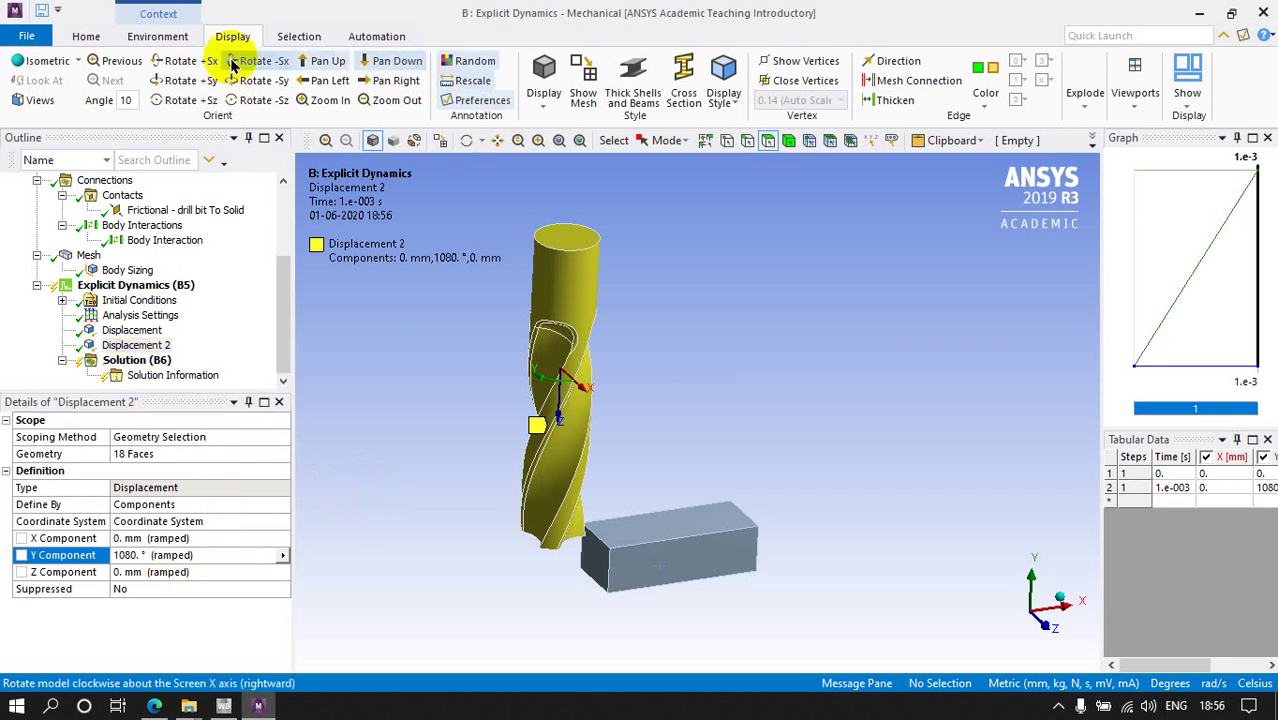
Step: Solve the explicit dynamics analysis and move the solution status window clear of the model
click(125, 360)
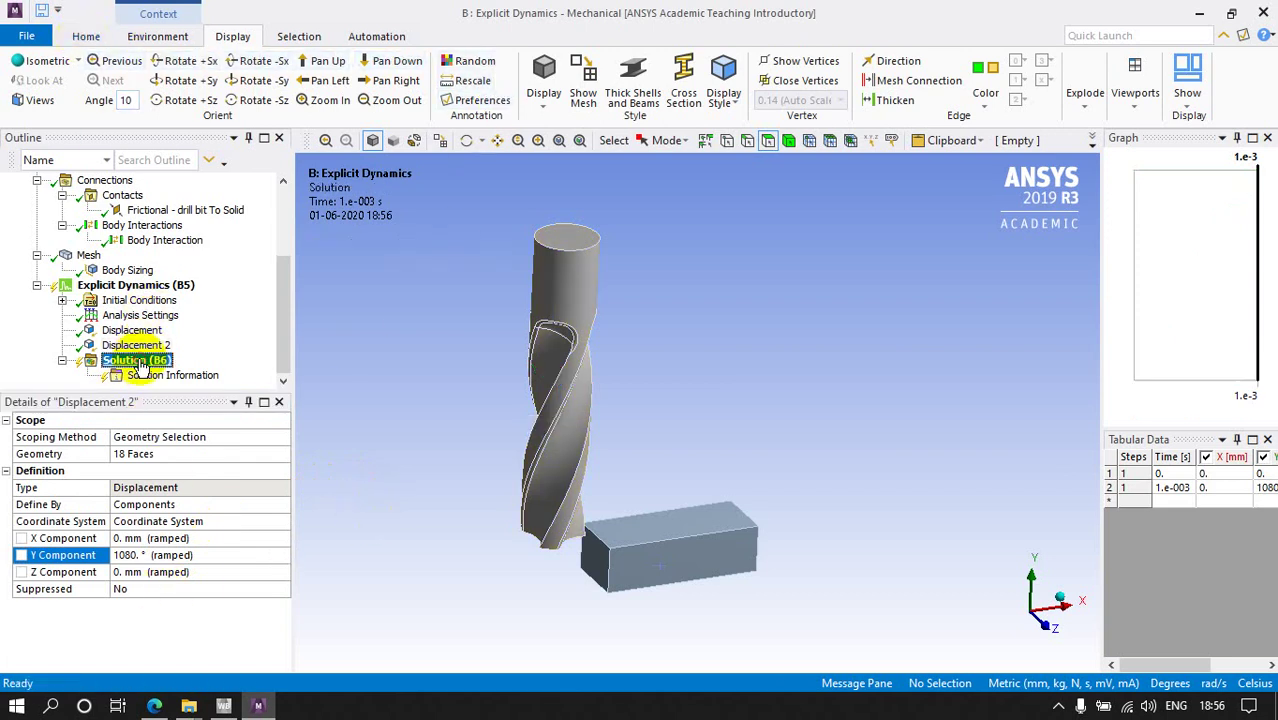
click(85, 36)
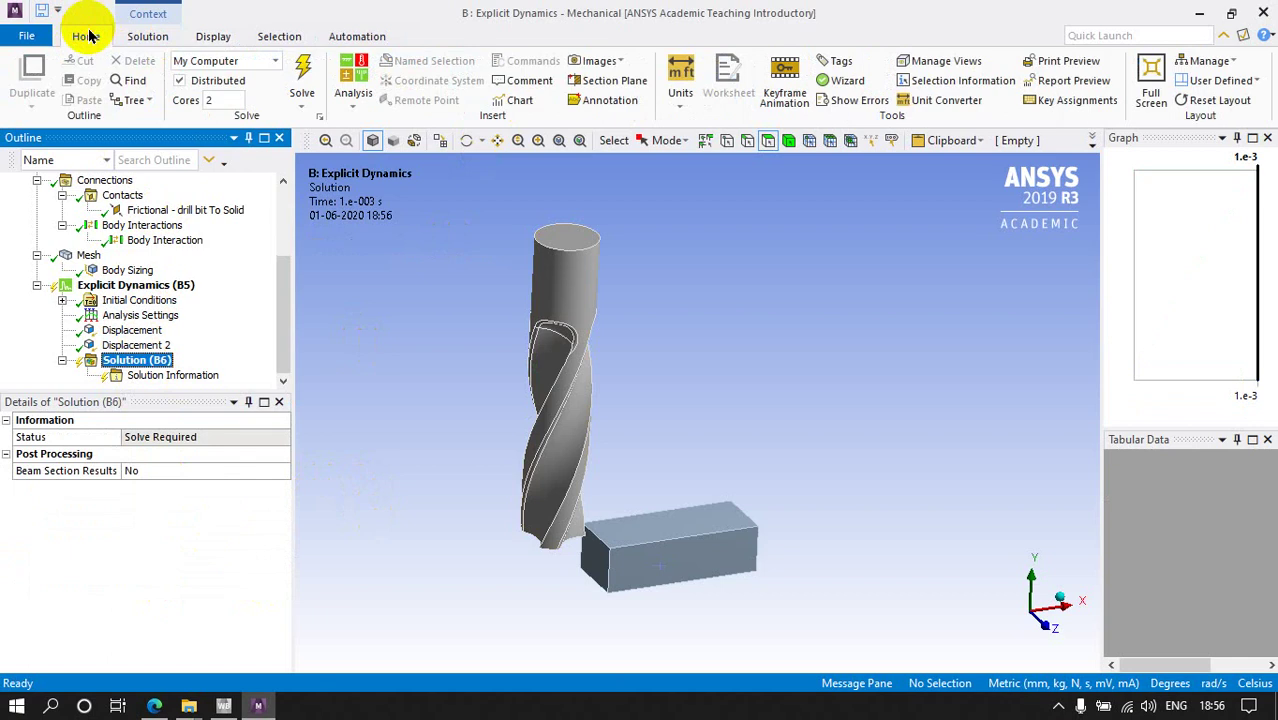
click(305, 68)
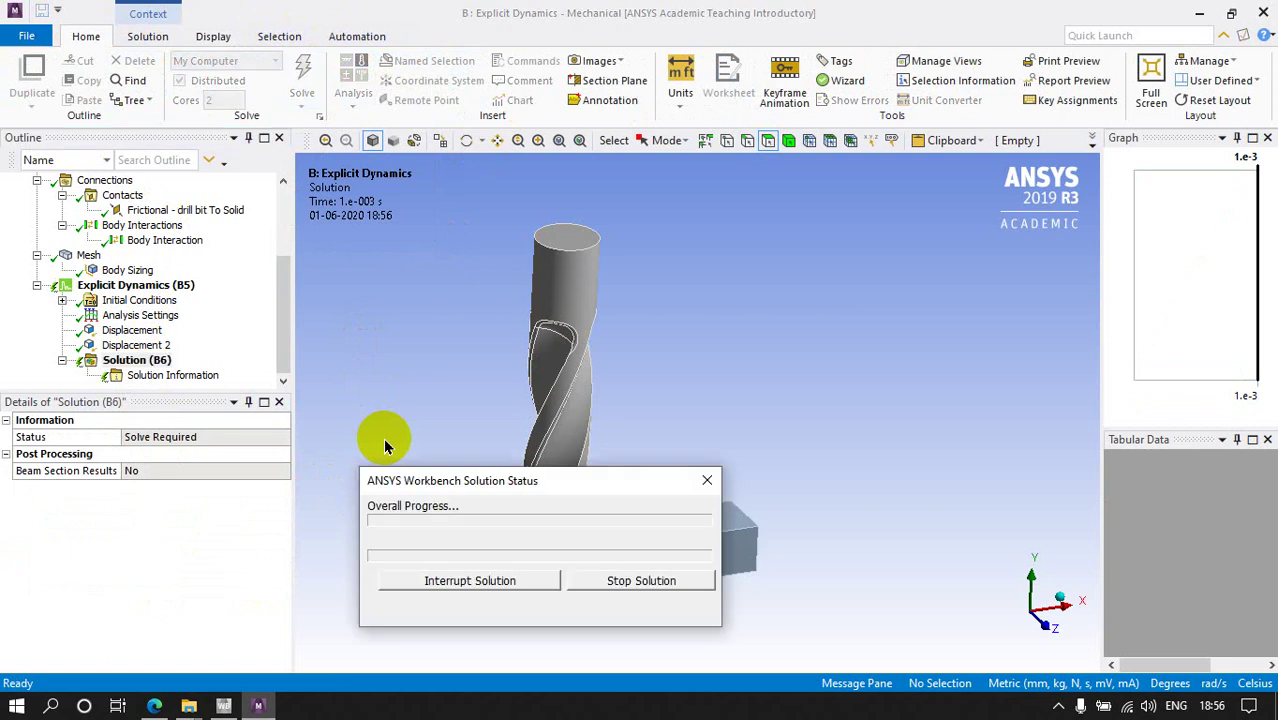
drag(428, 485, 736, 263)
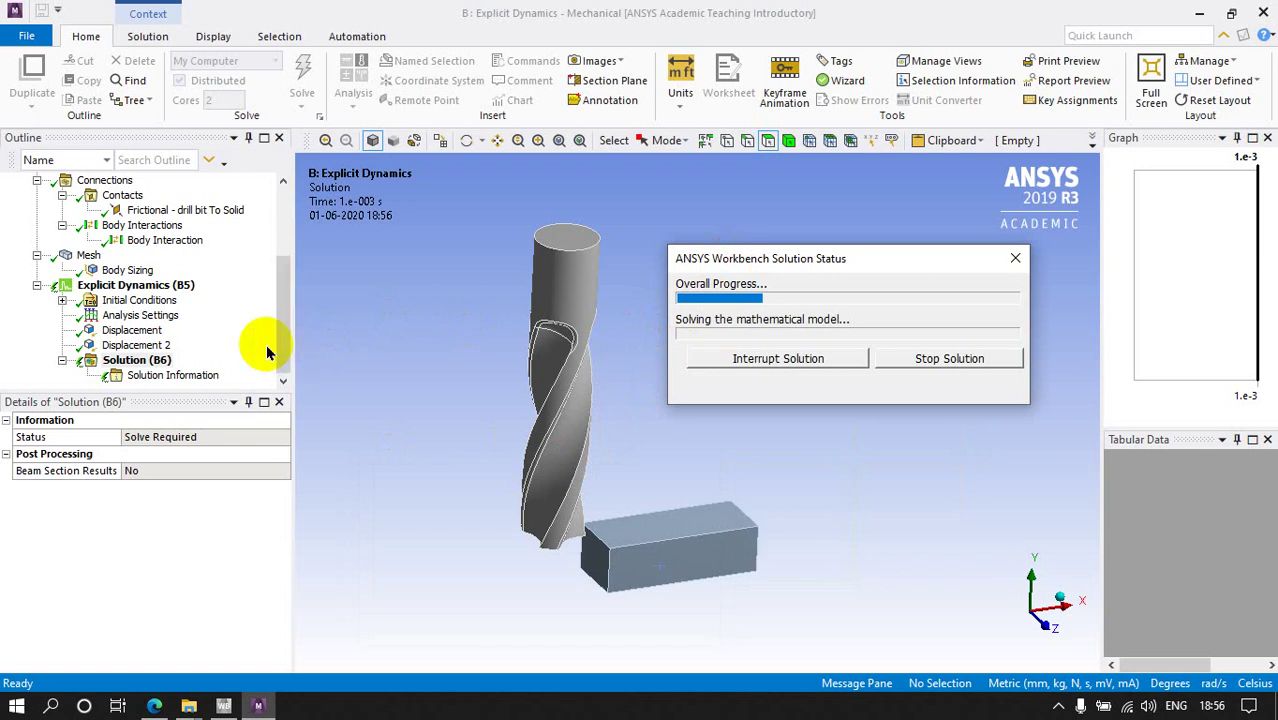
Step: Examine the solver output for the progress and estimated time remaining, and return to the Solution
click(150, 377)
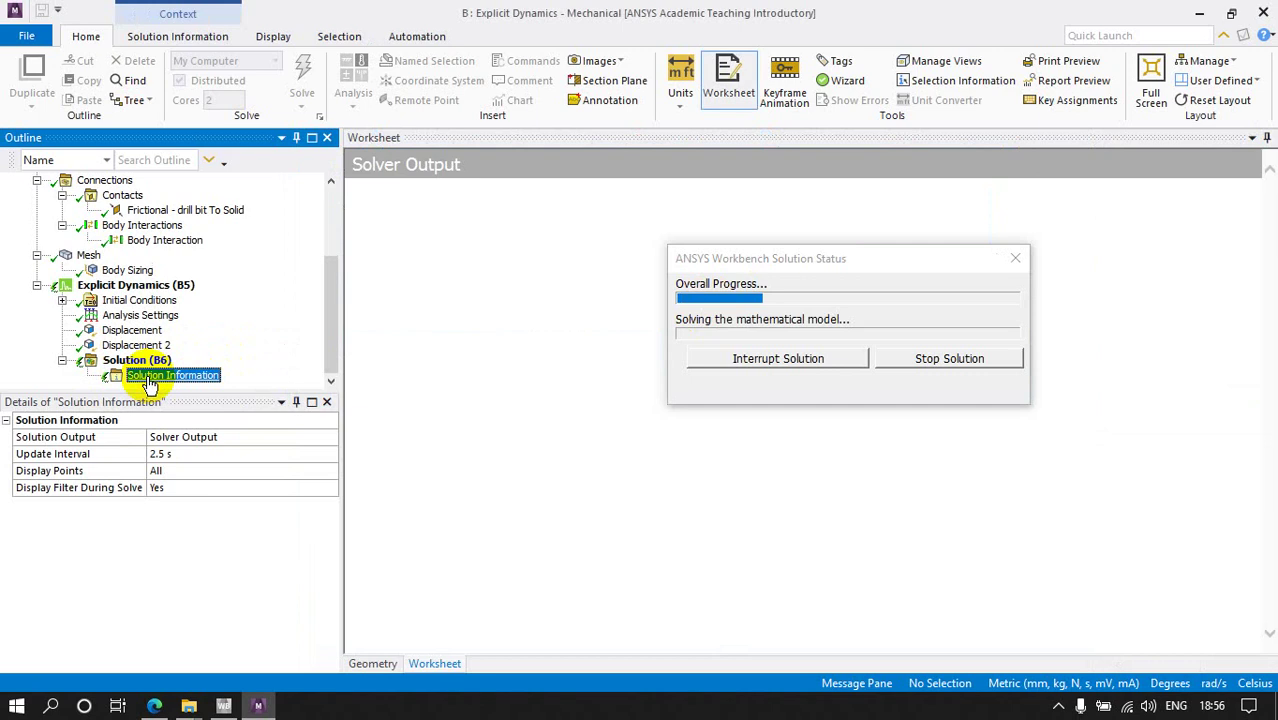
drag(755, 250, 541, 284)
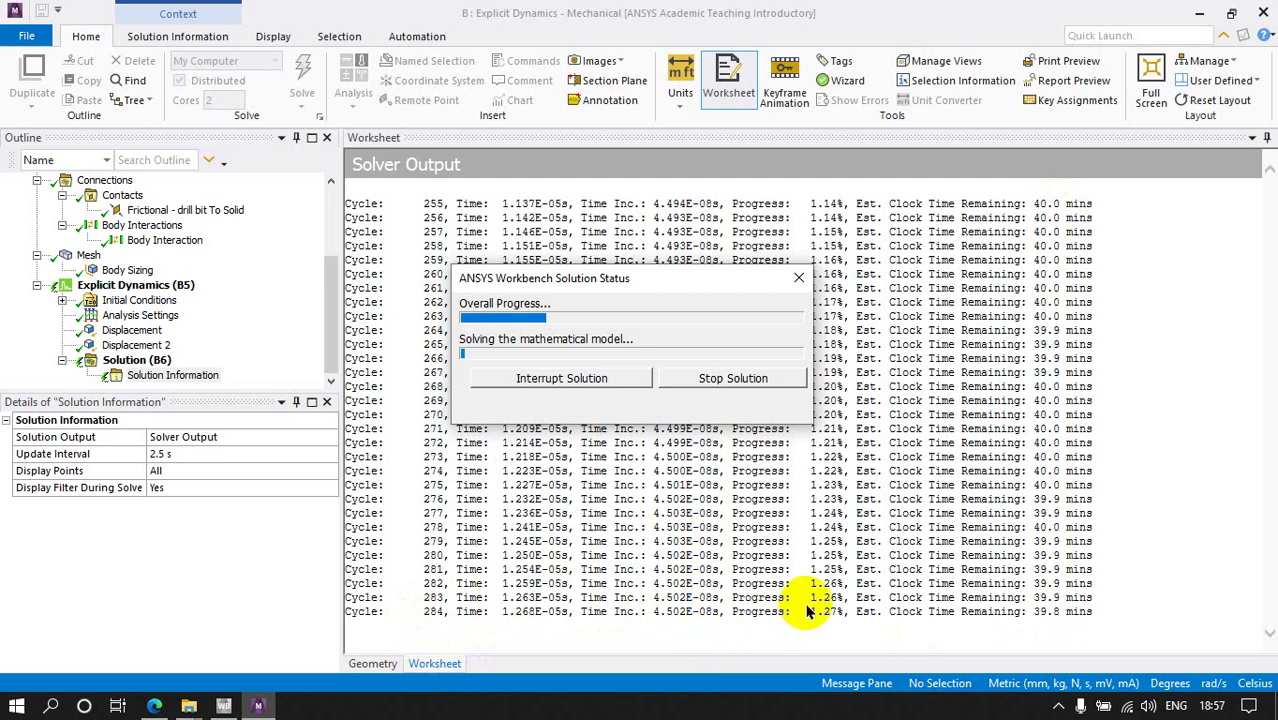
drag(804, 600, 812, 614)
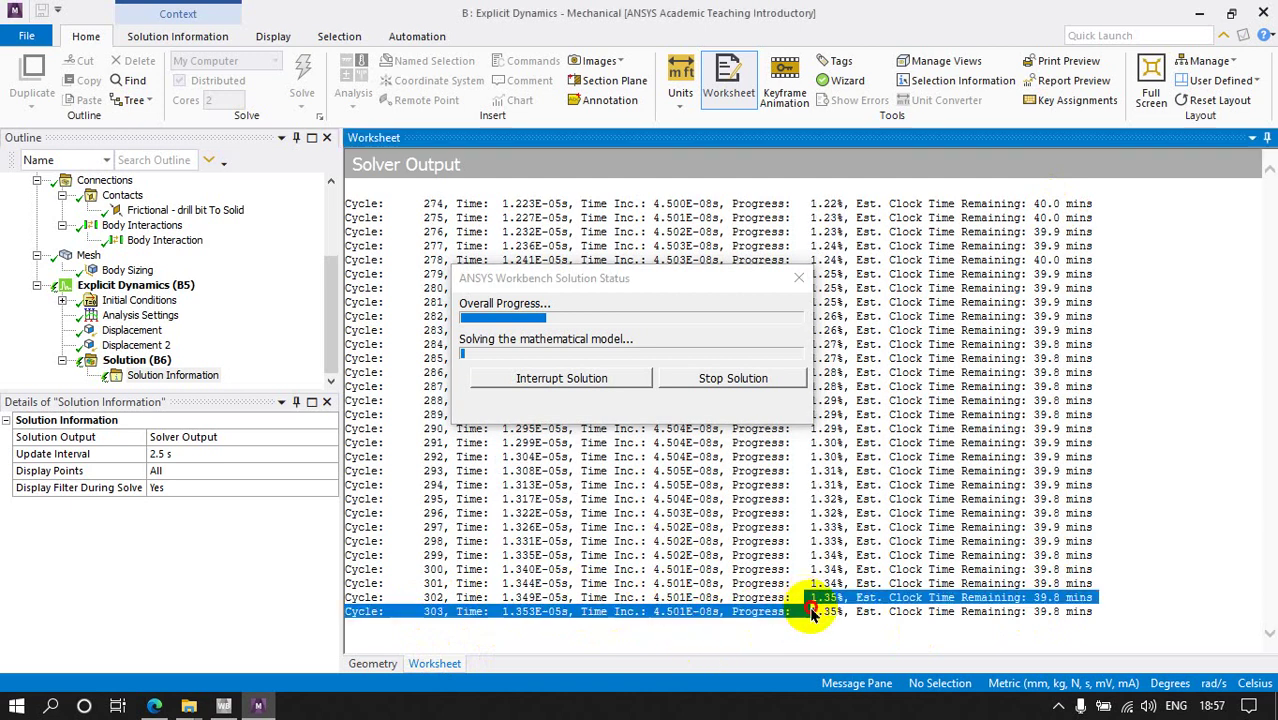
click(837, 620)
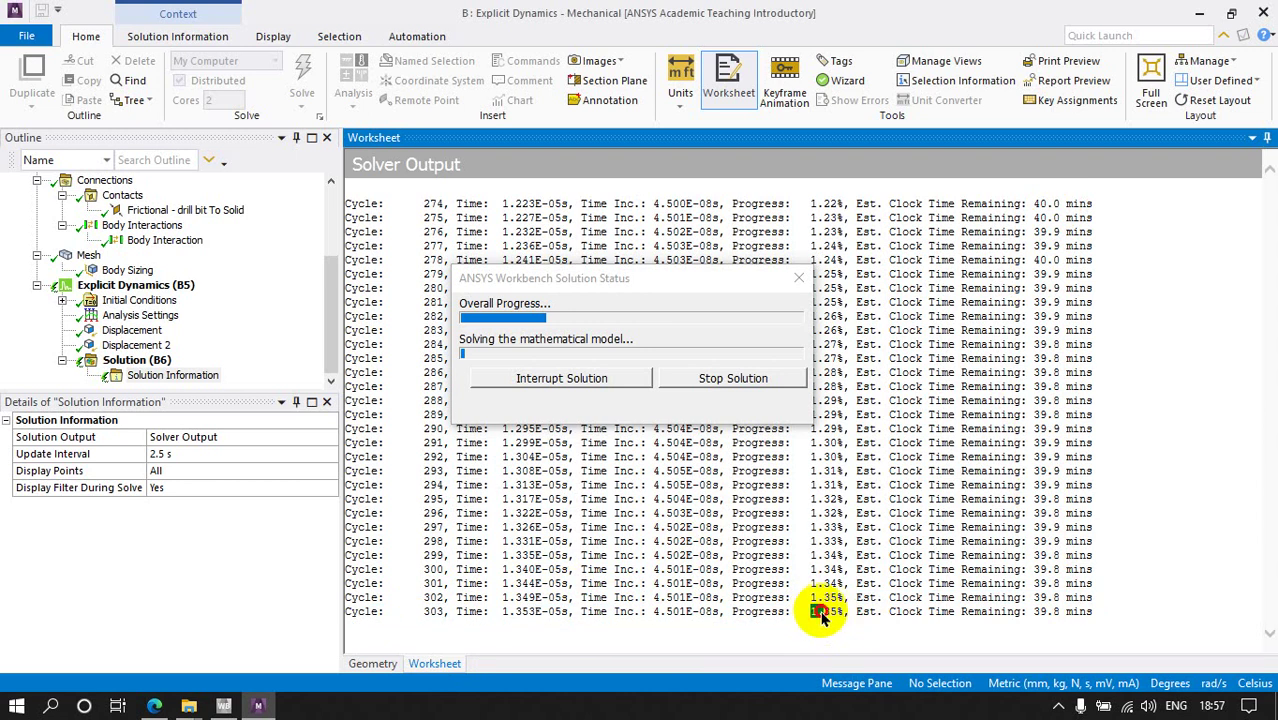
key(ctrl+a)
click(815, 625)
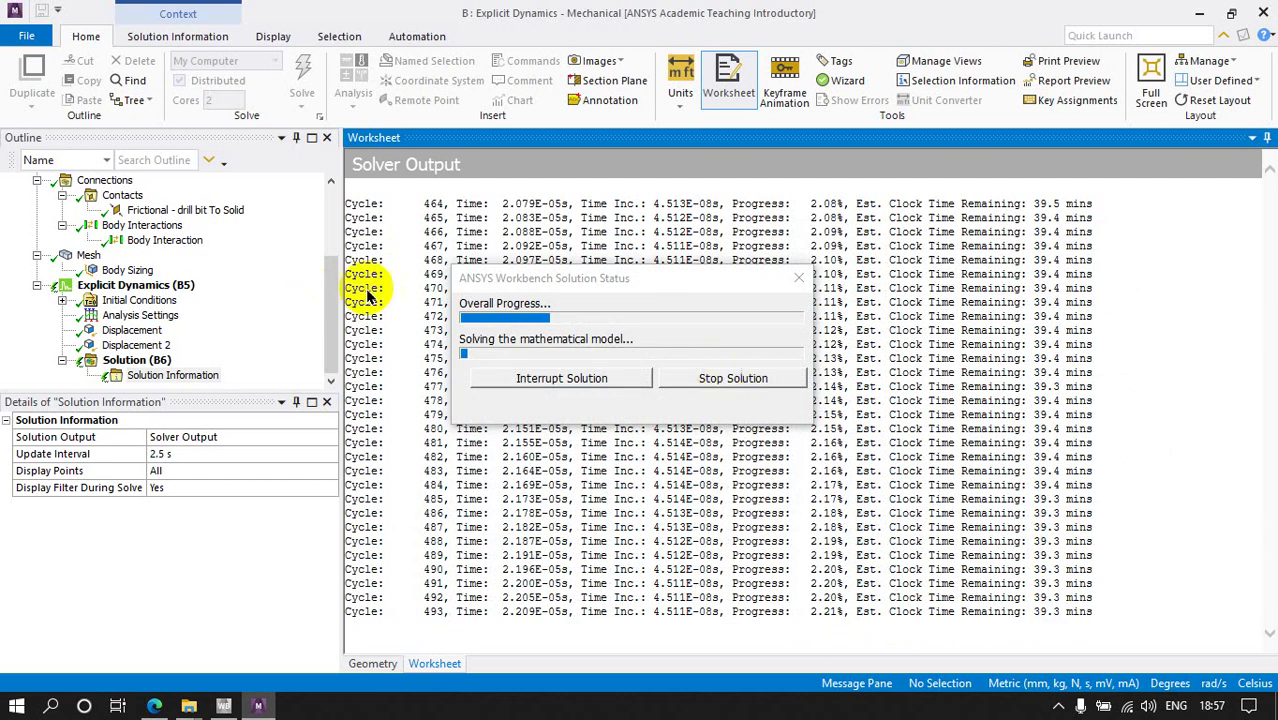
click(148, 362)
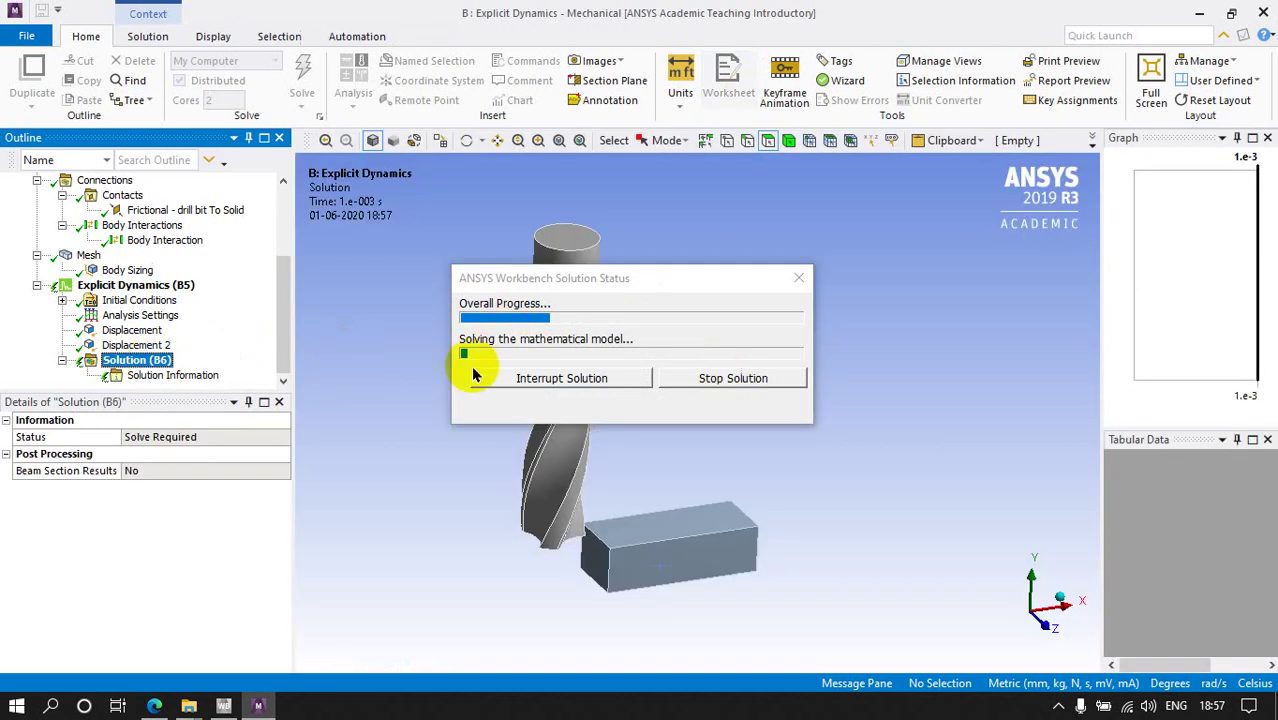
drag(589, 284, 520, 282)
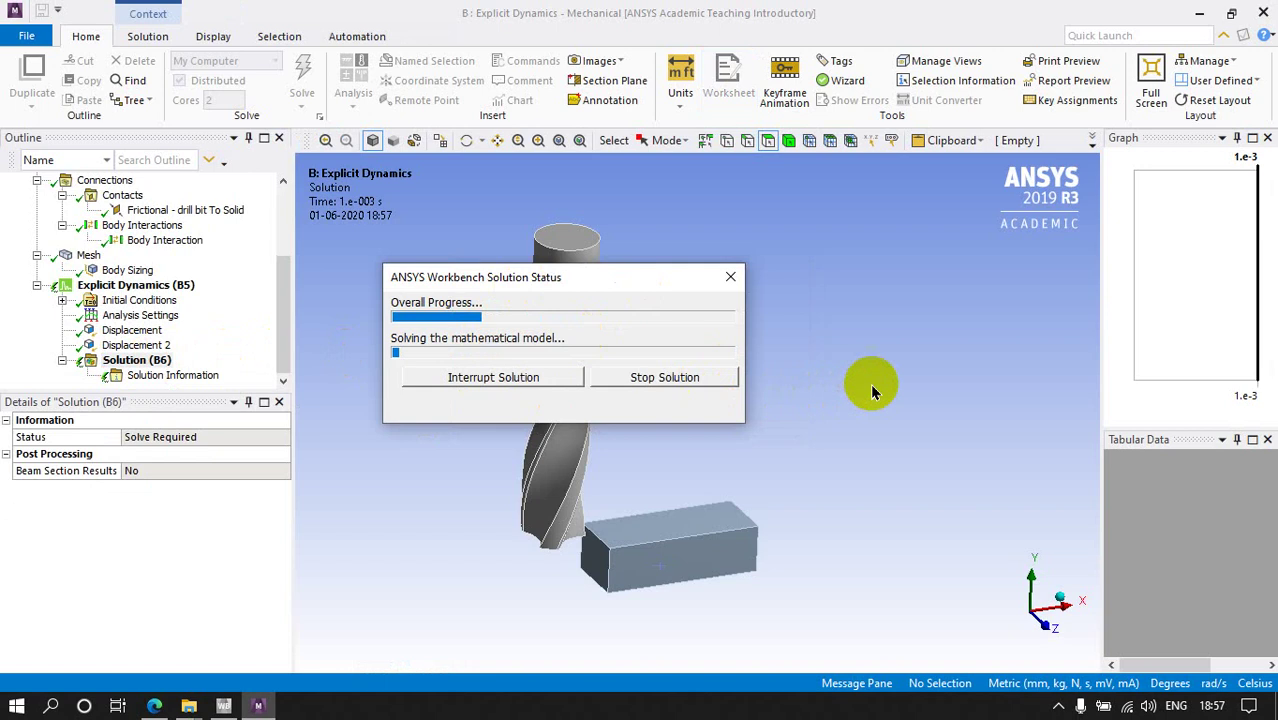
middle_drag(866, 378, 828, 365)
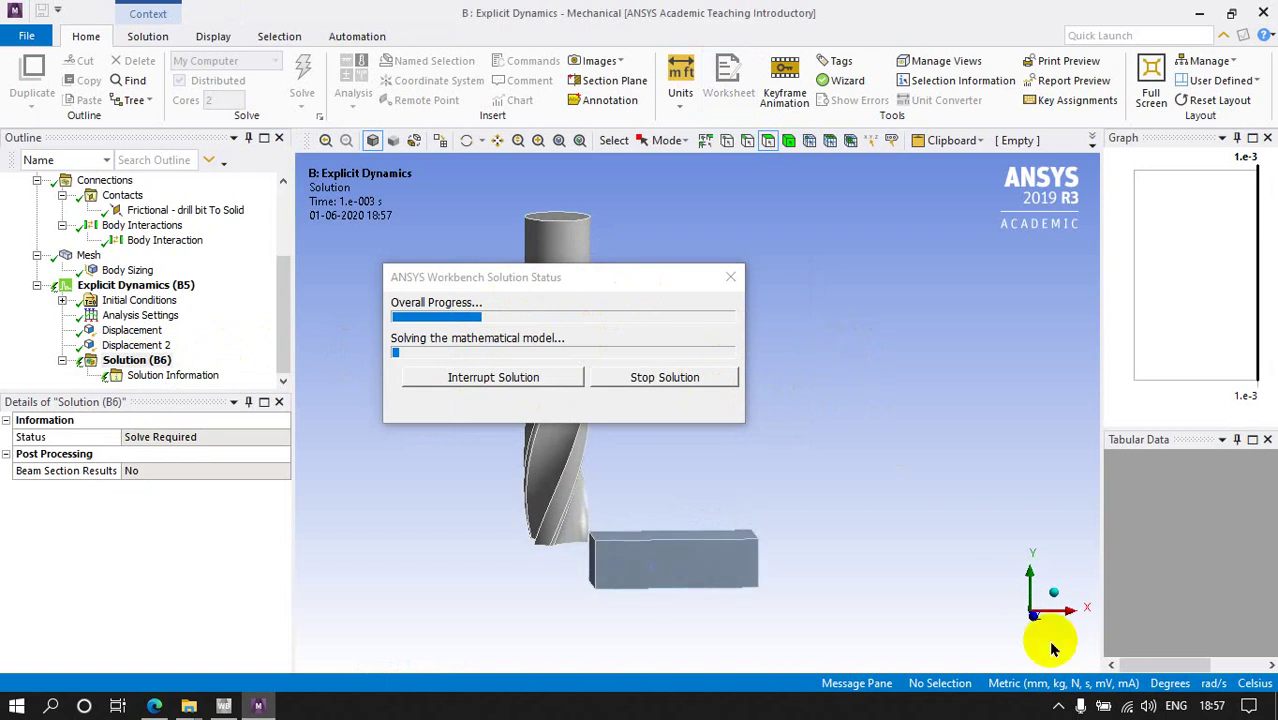
click(1059, 706)
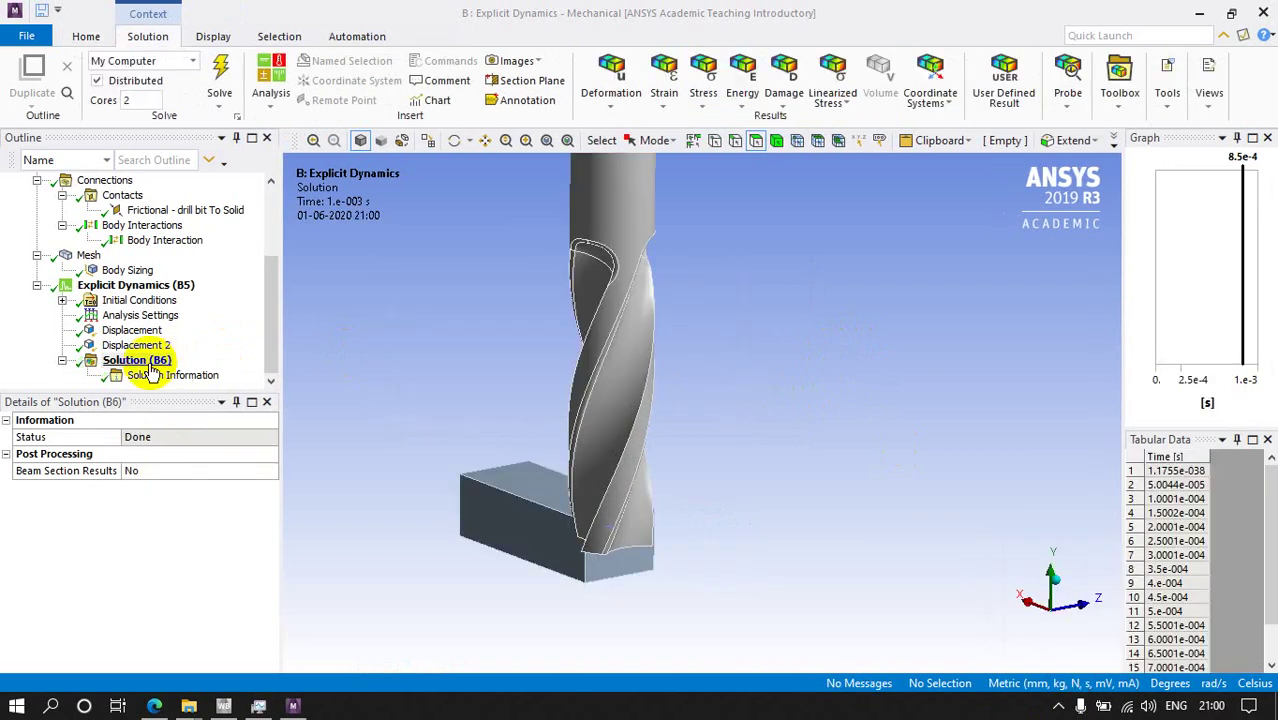
Step: Add a total deformation result covering all bodies to the completed Explicit Dynamics solution
click(140, 361)
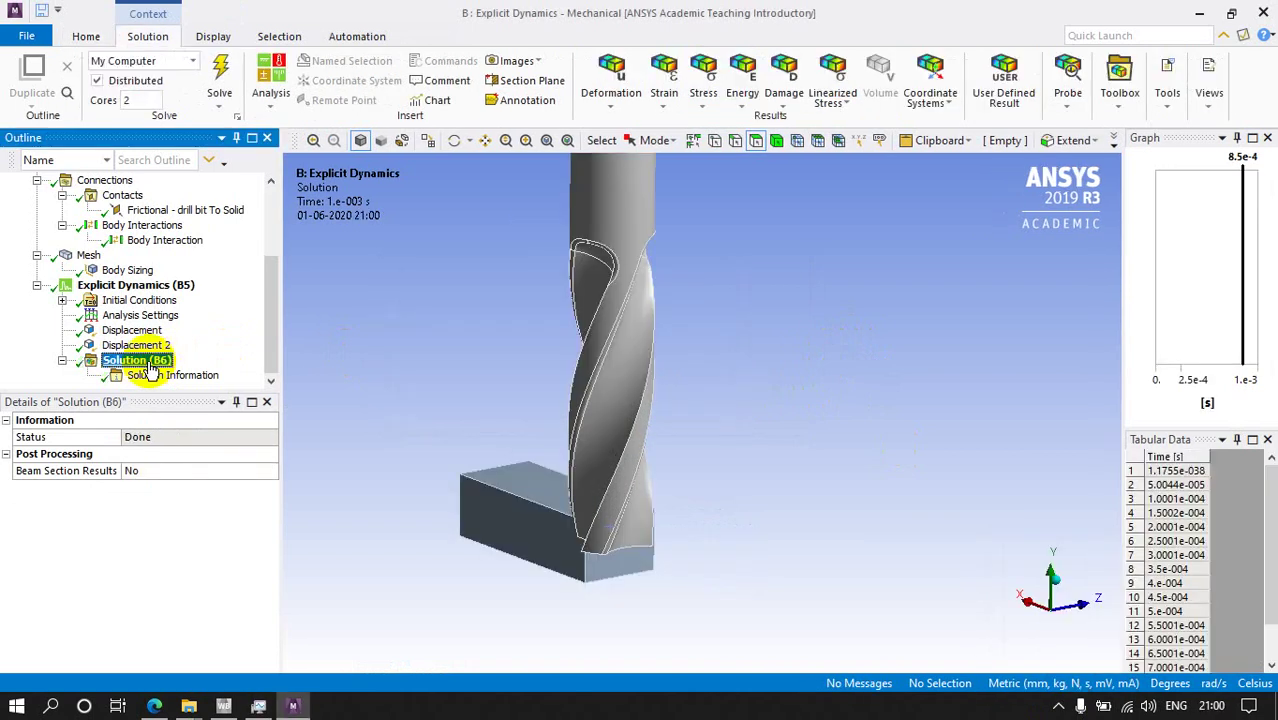
click(133, 286)
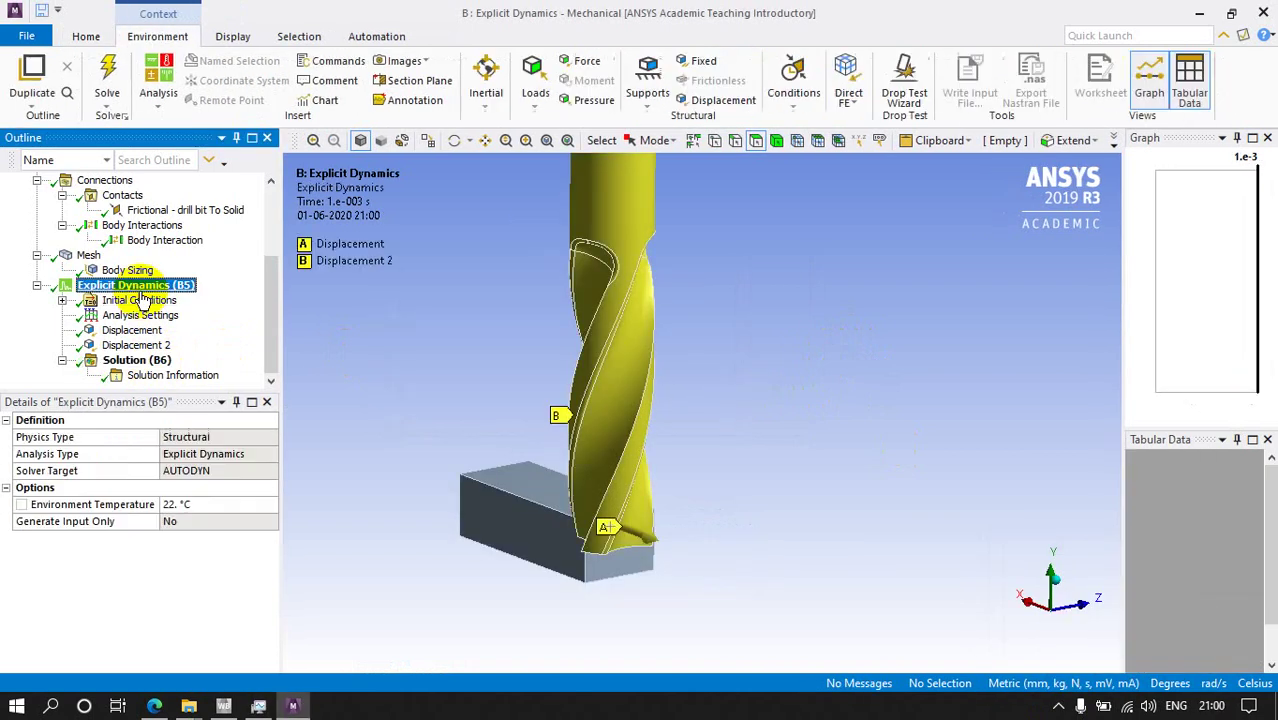
click(150, 362)
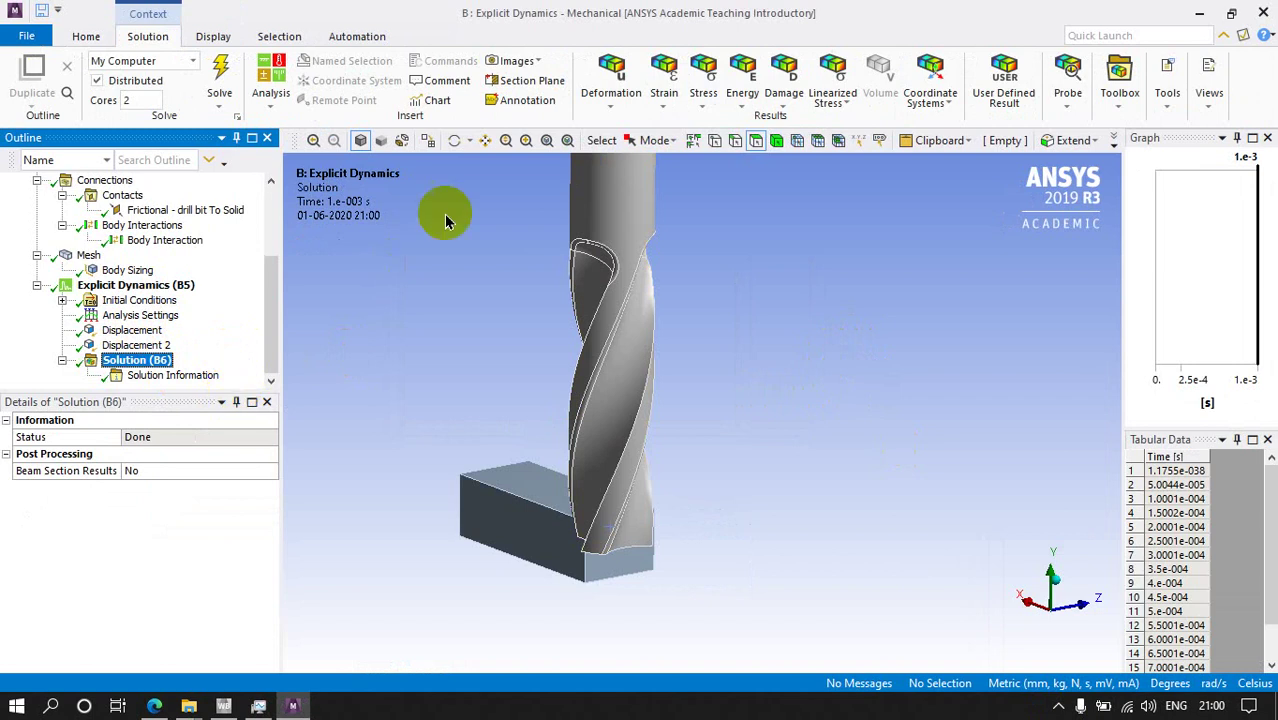
click(605, 100)
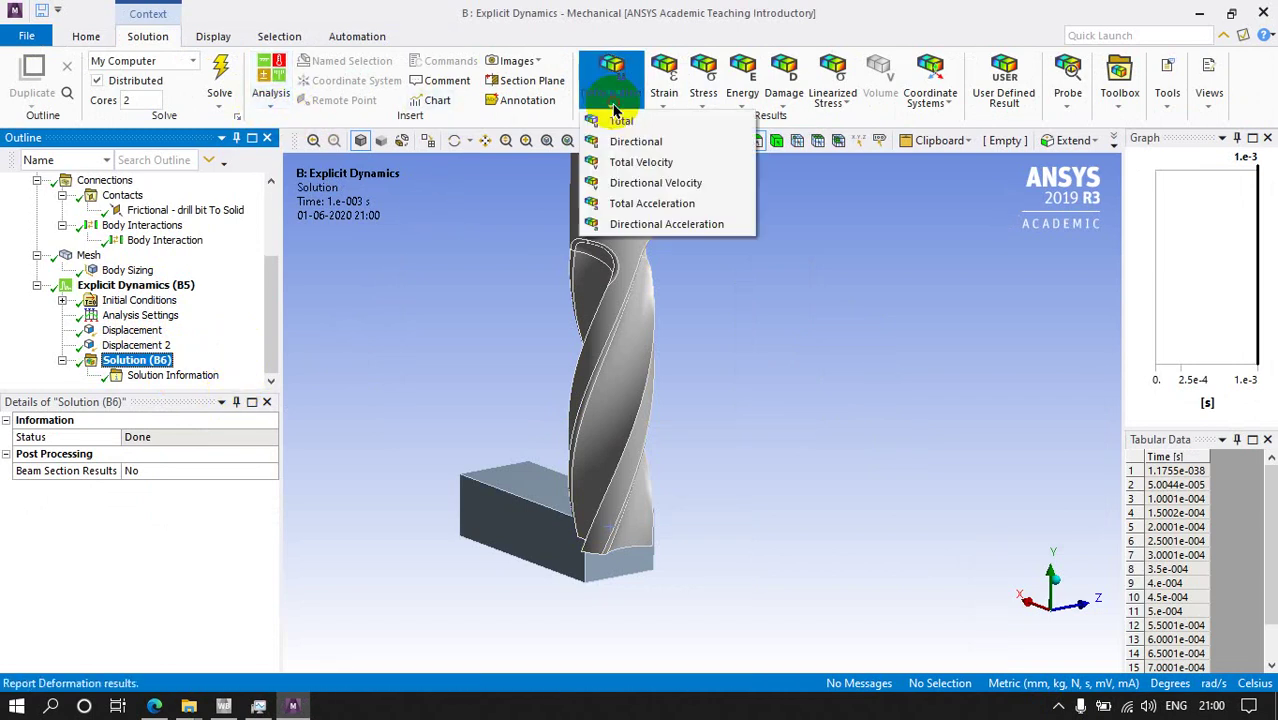
click(606, 112)
Step: Add equivalent (von-Mises) stress and equivalent elastic strain results for all bodies, and widen the graph and tabular data area
click(704, 104)
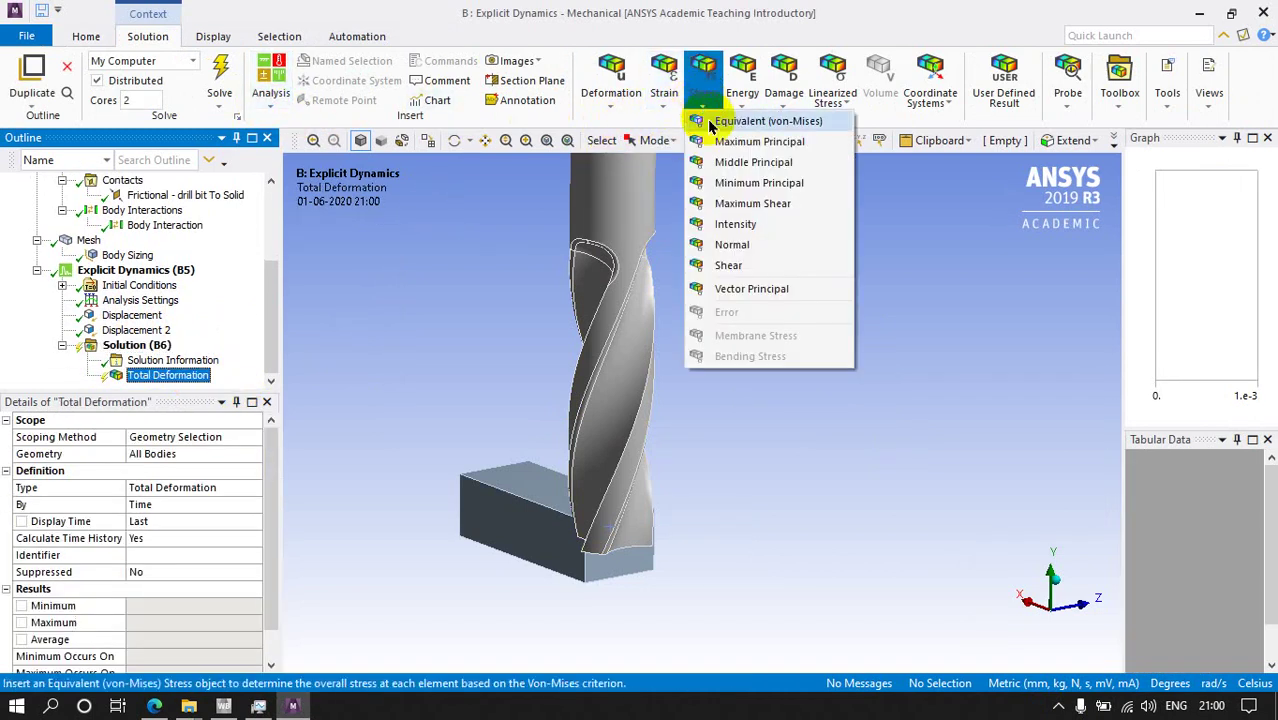
click(705, 120)
click(666, 106)
click(672, 120)
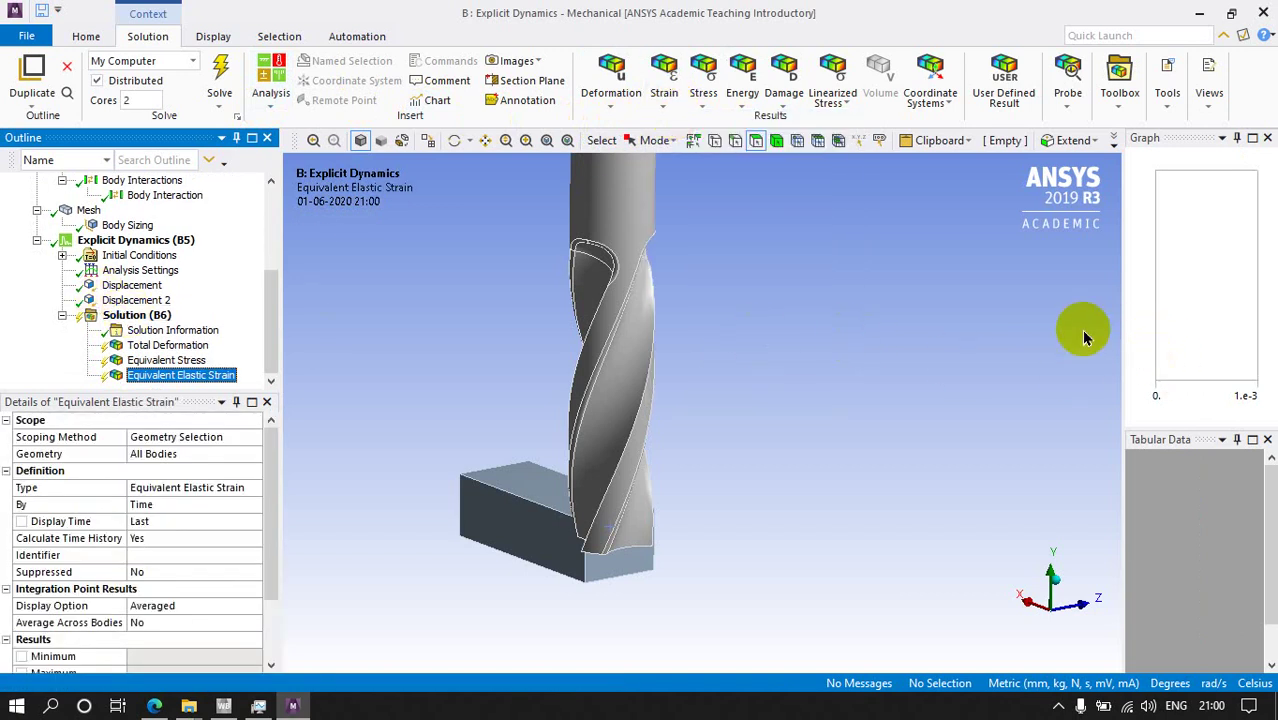
drag(1123, 325, 1005, 324)
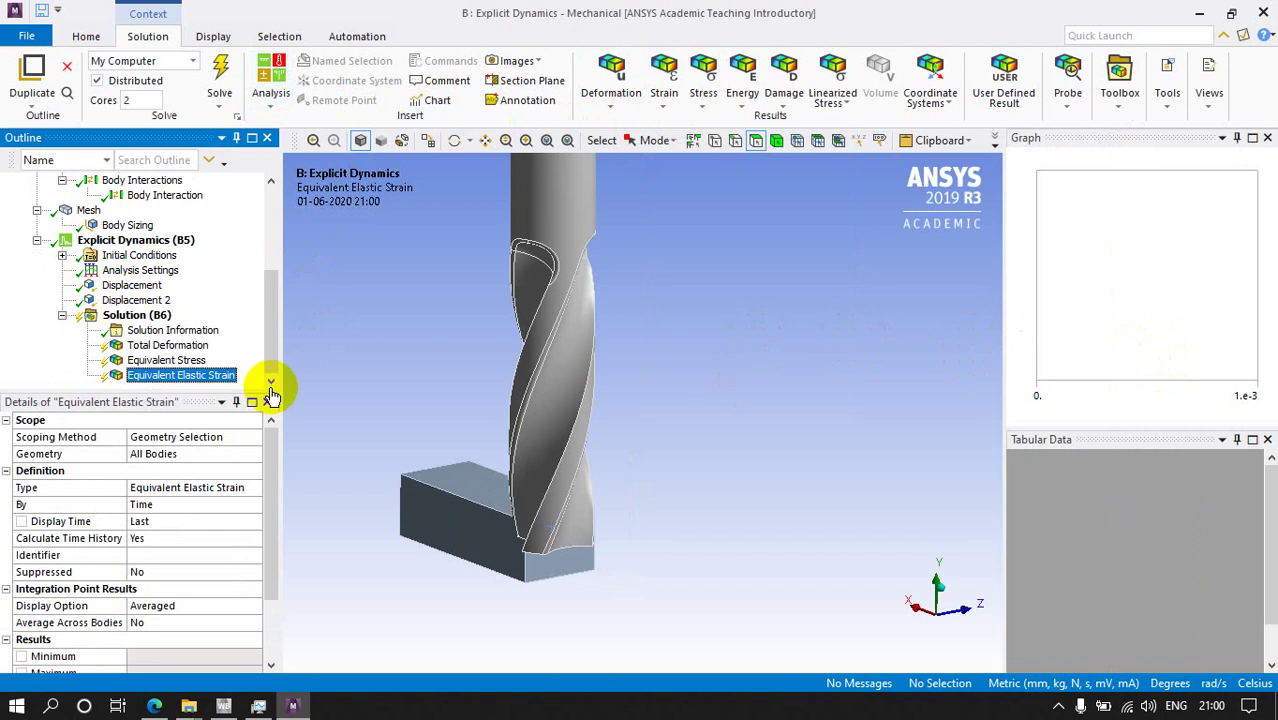
click(133, 316)
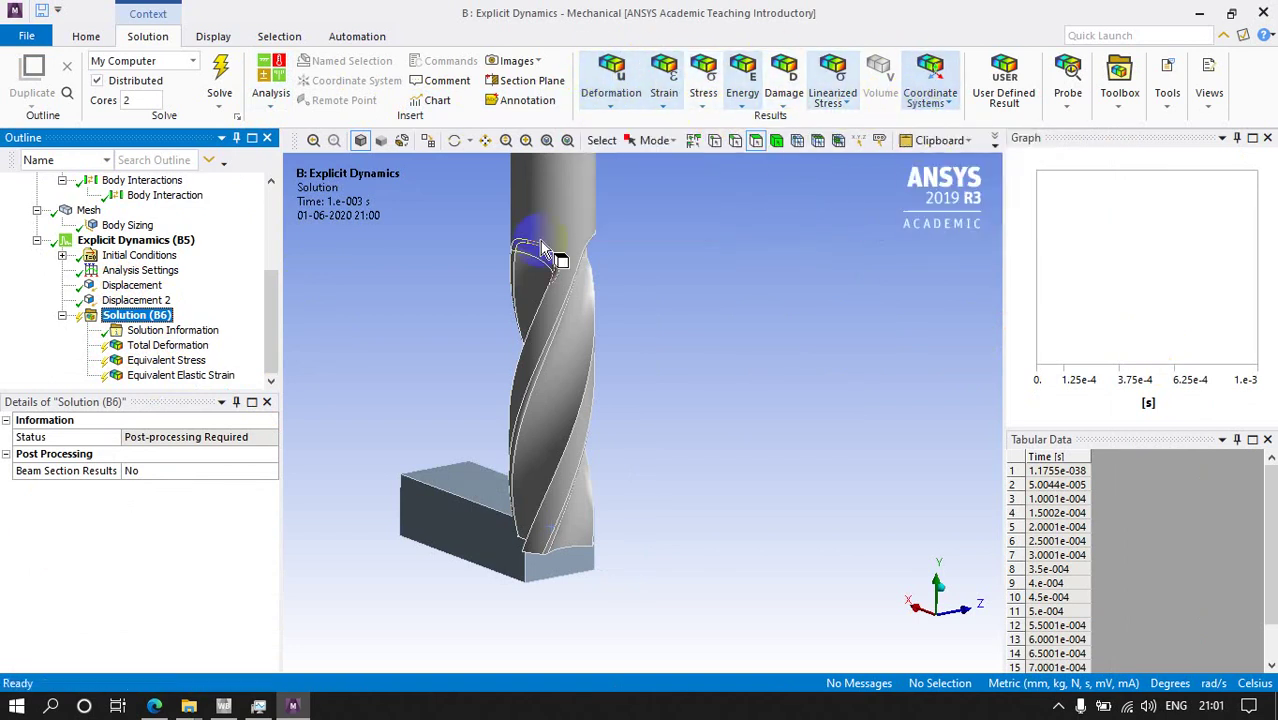
right_click(153, 327)
mouse_move(193, 330)
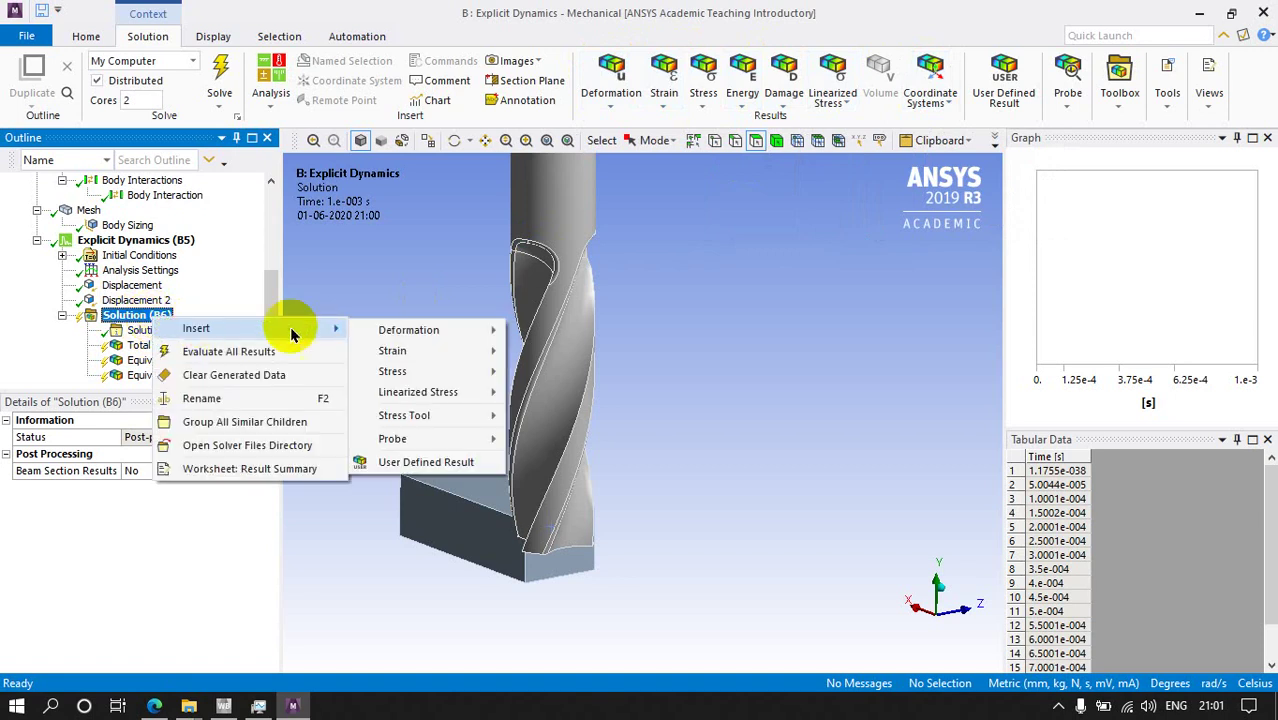
mouse_move(436, 337)
click(540, 332)
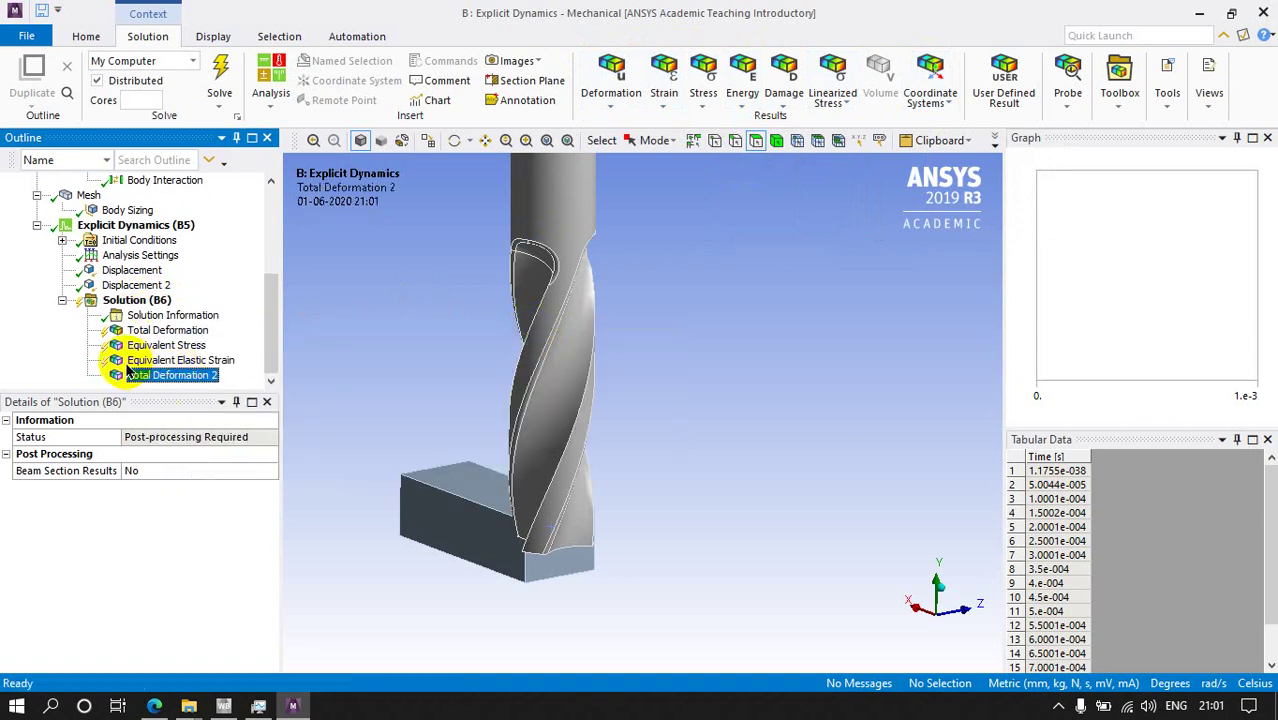
right_click(153, 378)
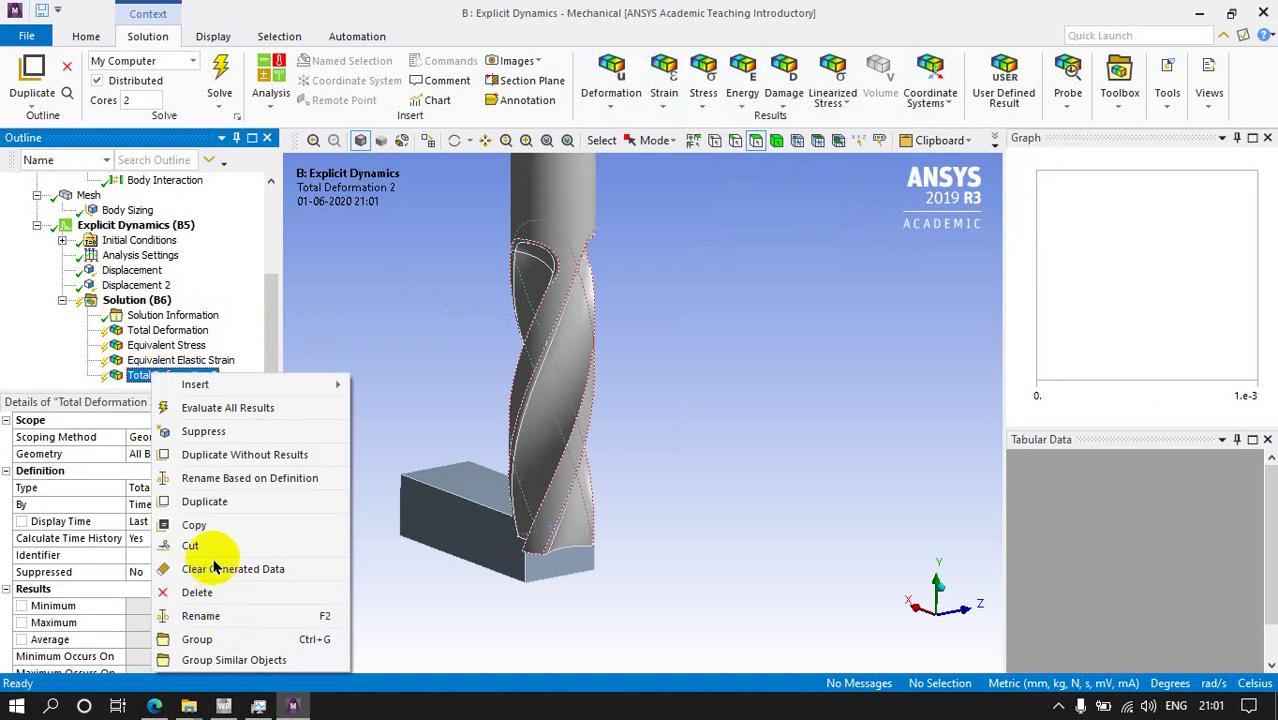
click(214, 592)
click(623, 424)
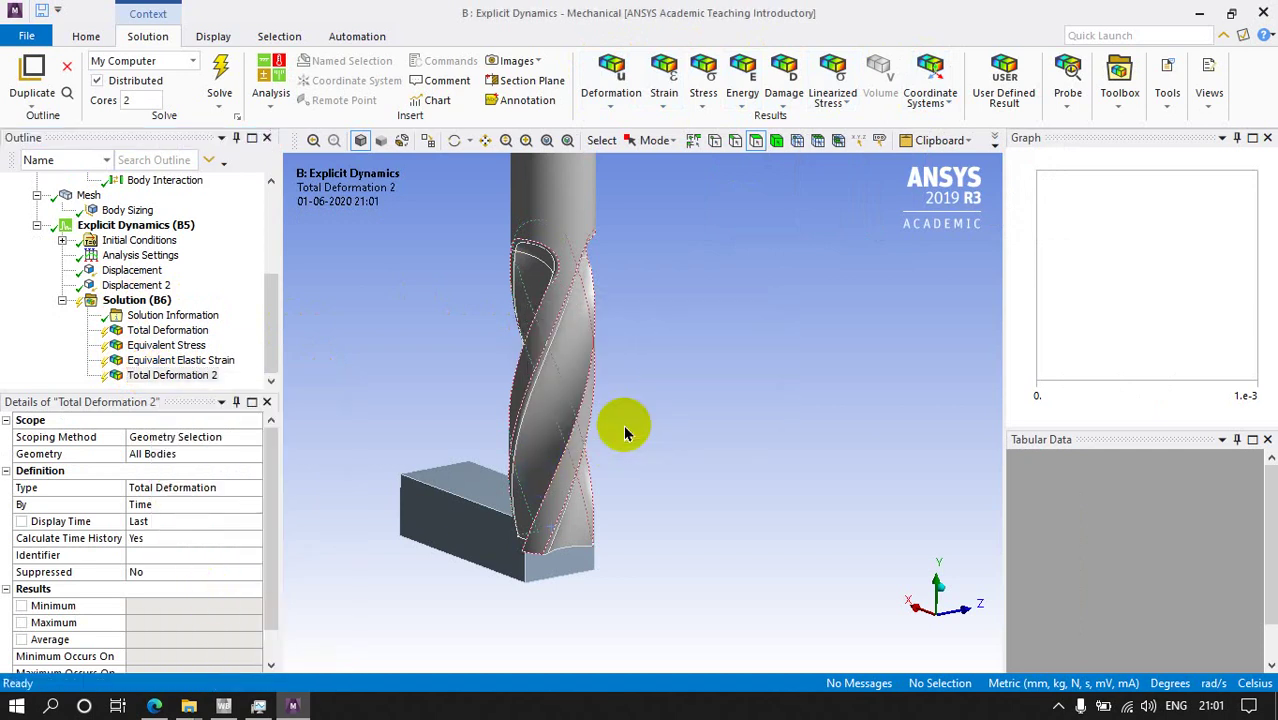
Step: Insert a second total deformation result under the Solution and scope it to the drill bit body only
middle_drag(434, 582, 502, 548)
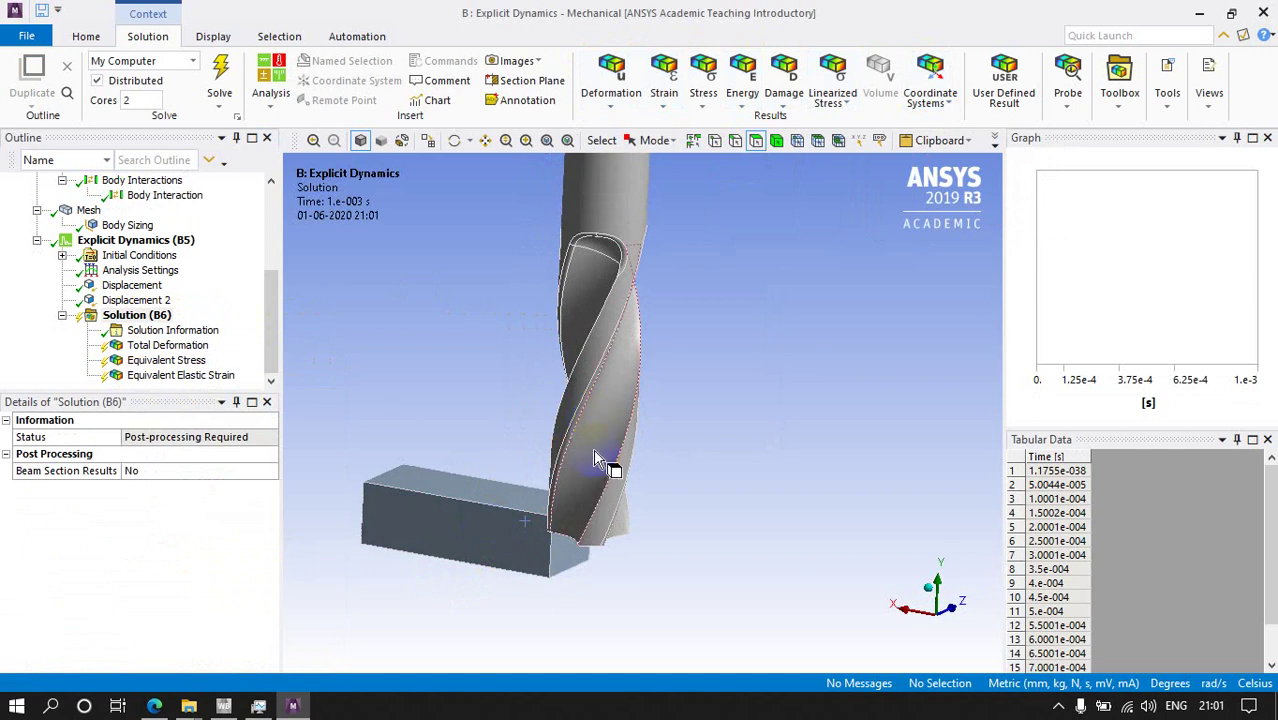
middle_drag(548, 447, 534, 454)
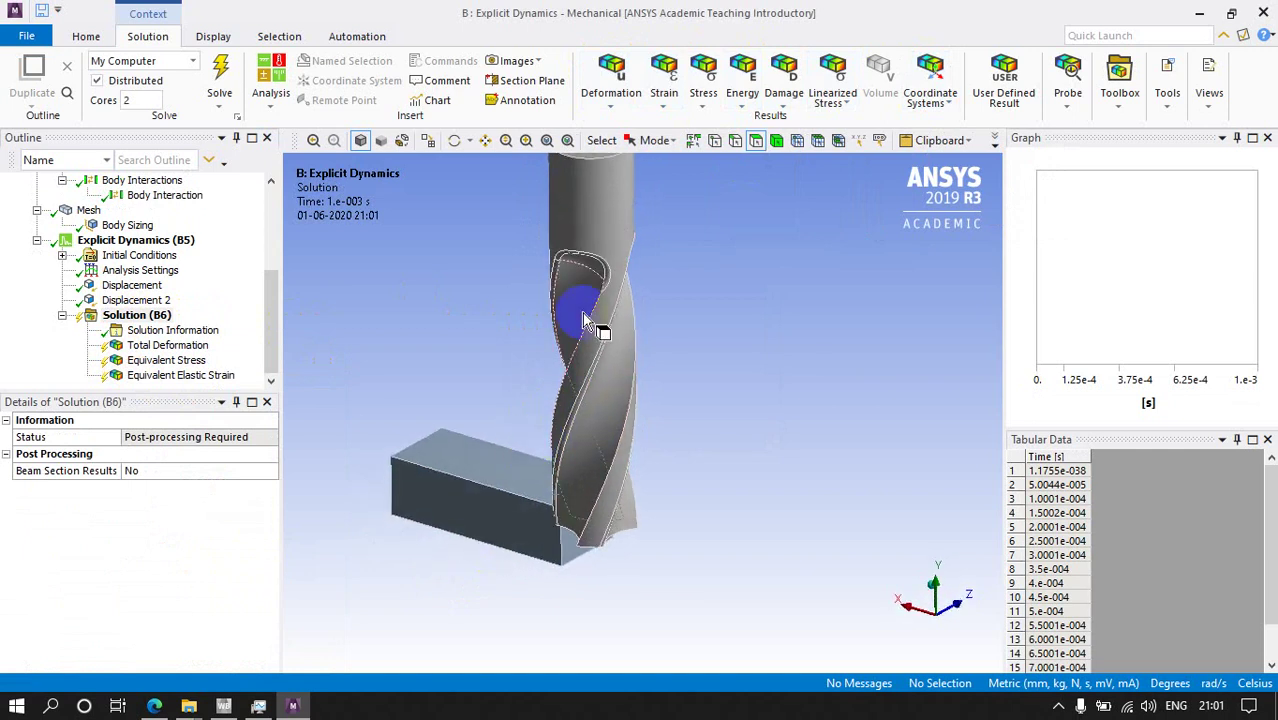
middle_drag(588, 322, 542, 365)
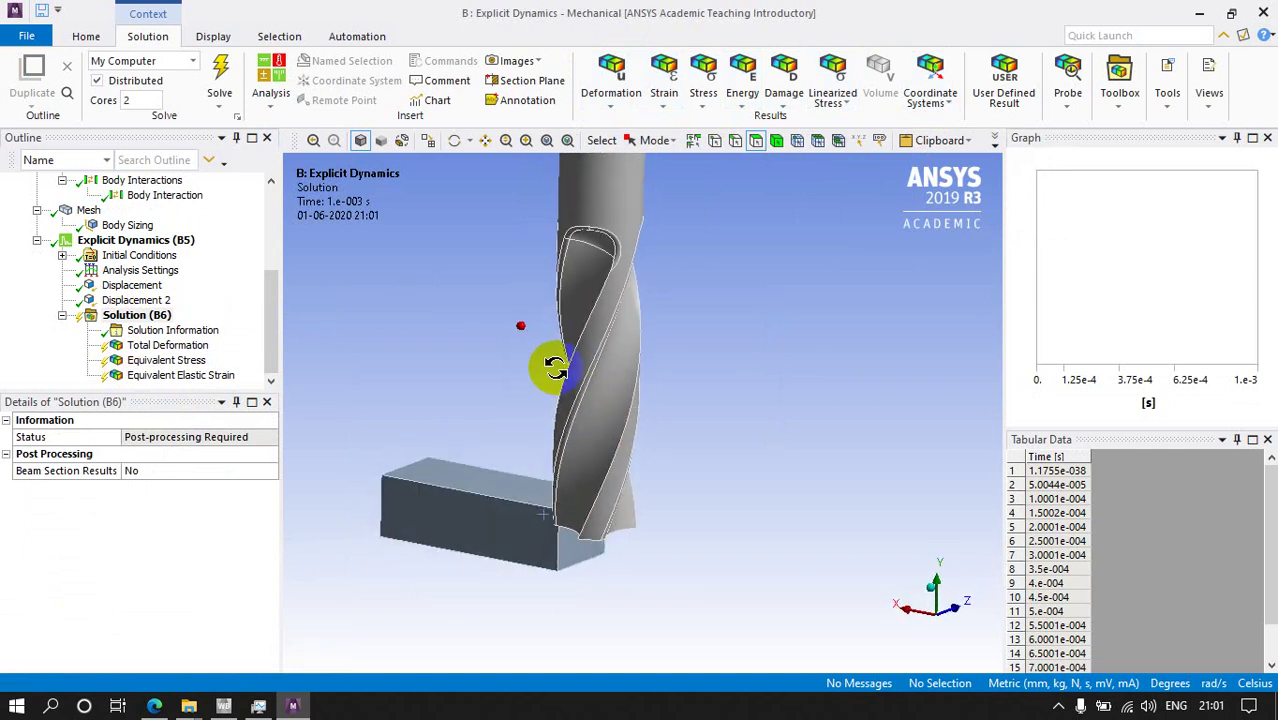
click(150, 318)
right_click(152, 320)
mouse_move(335, 338)
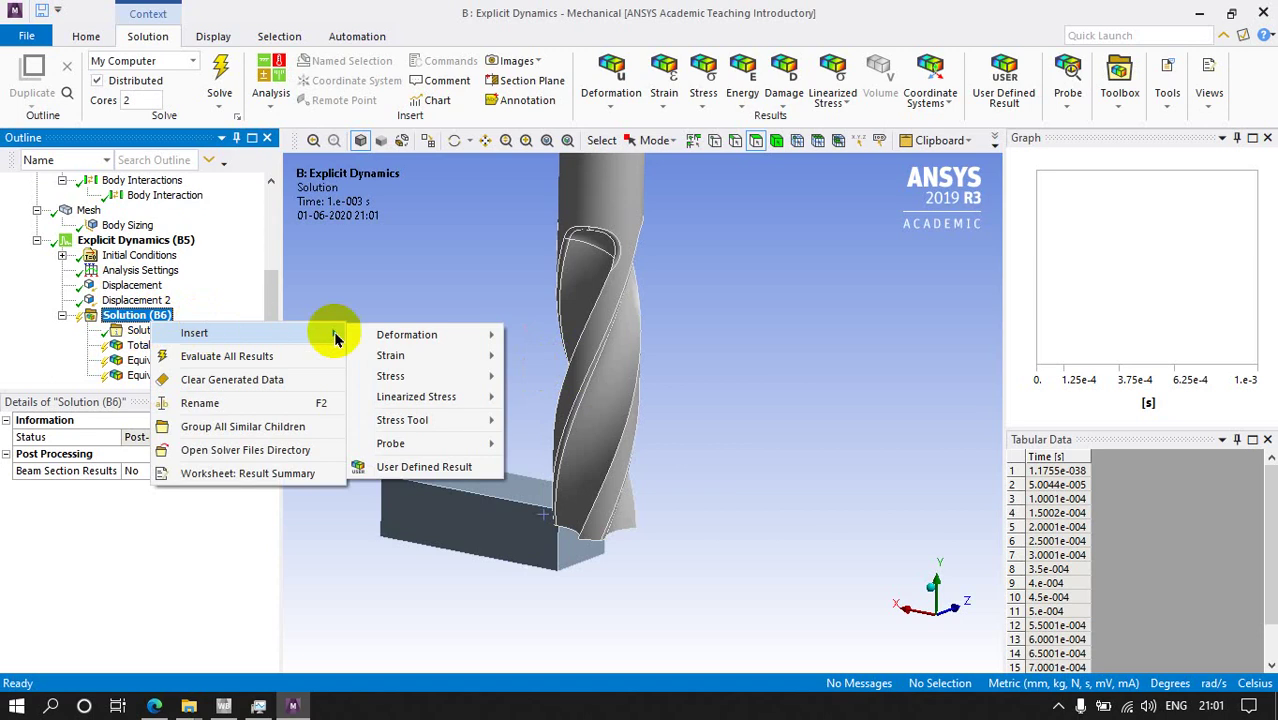
mouse_move(400, 334)
click(530, 334)
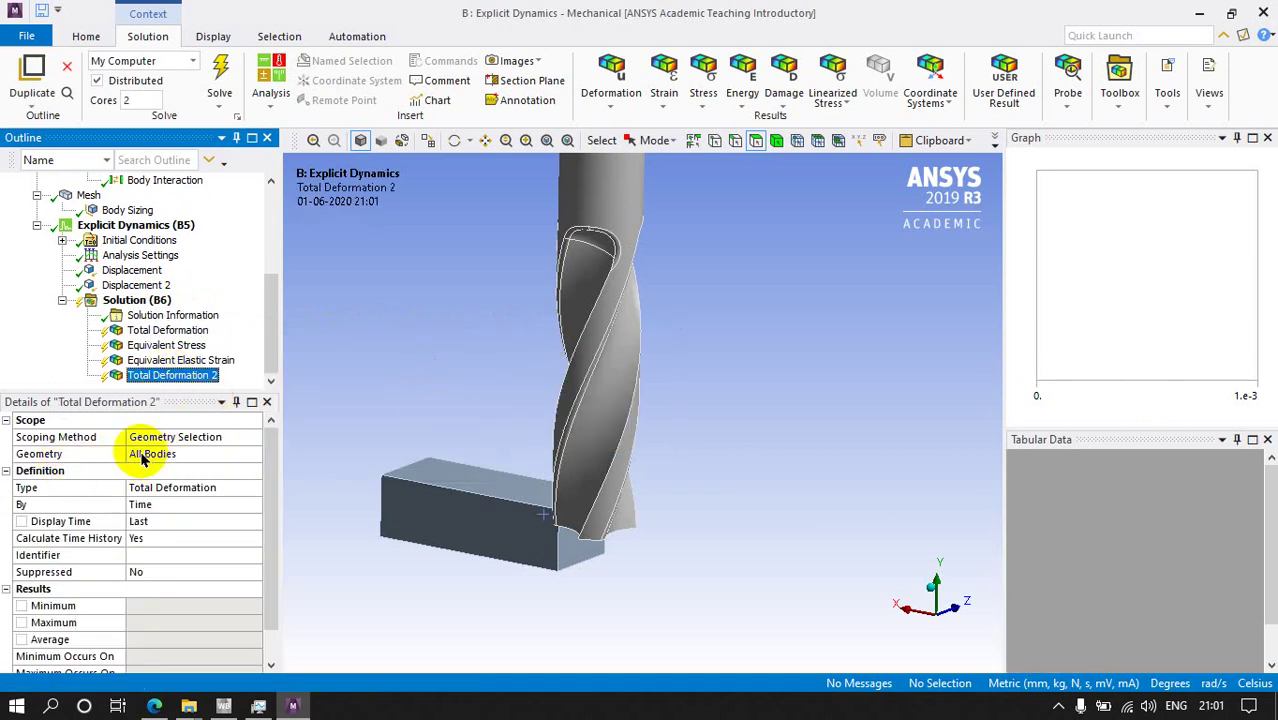
click(778, 143)
click(642, 279)
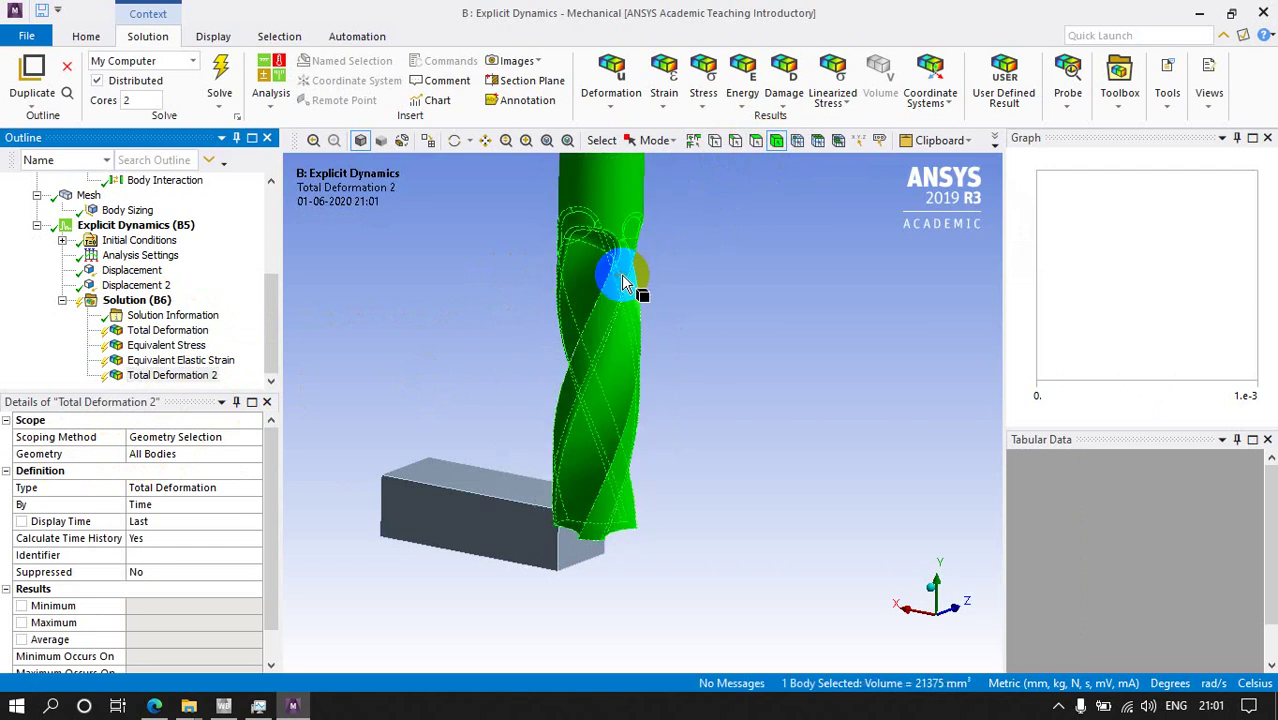
click(150, 455)
click(148, 453)
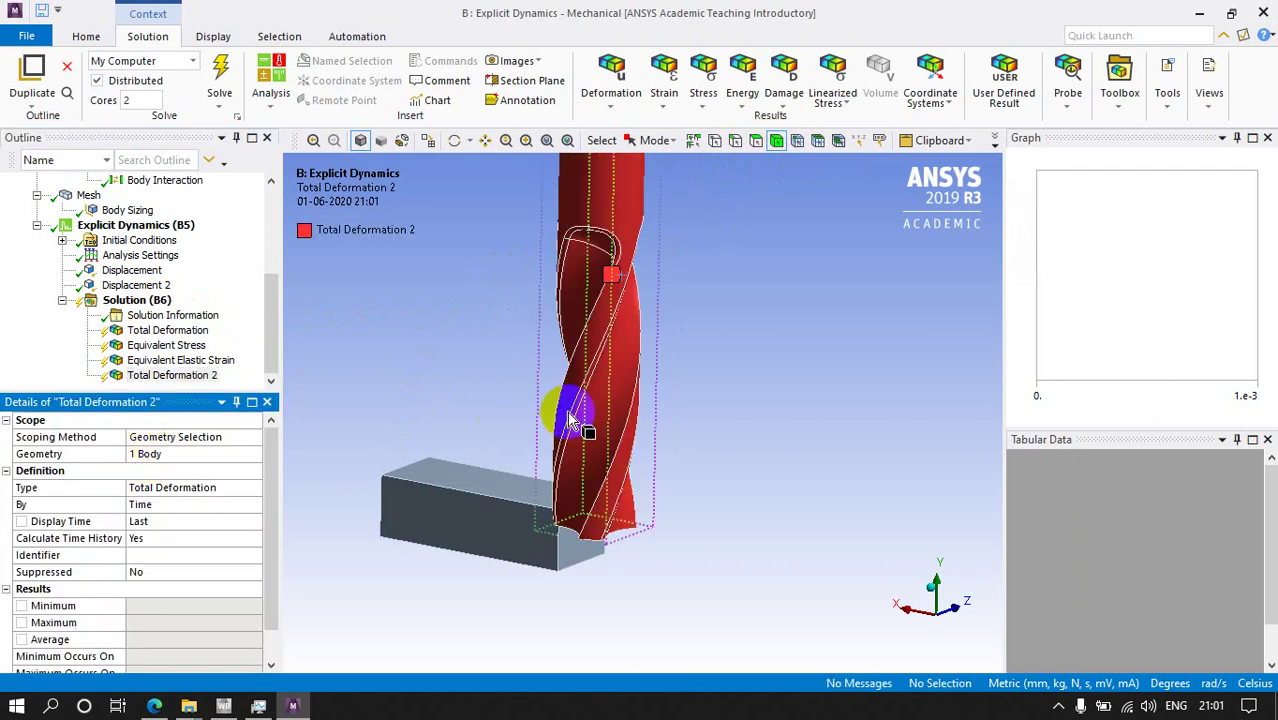
Step: Add a second equivalent (von-Mises) stress result to the Solution and scope it to the drill bit body
click(136, 300)
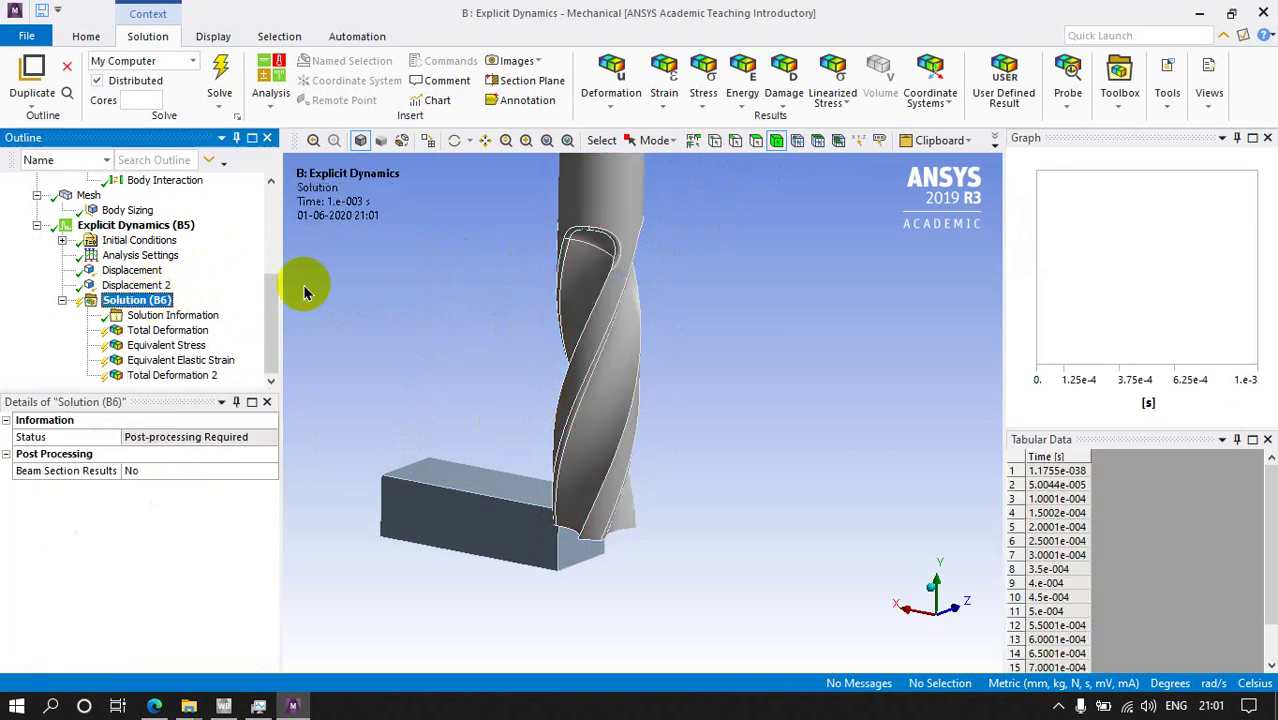
click(705, 100)
click(715, 118)
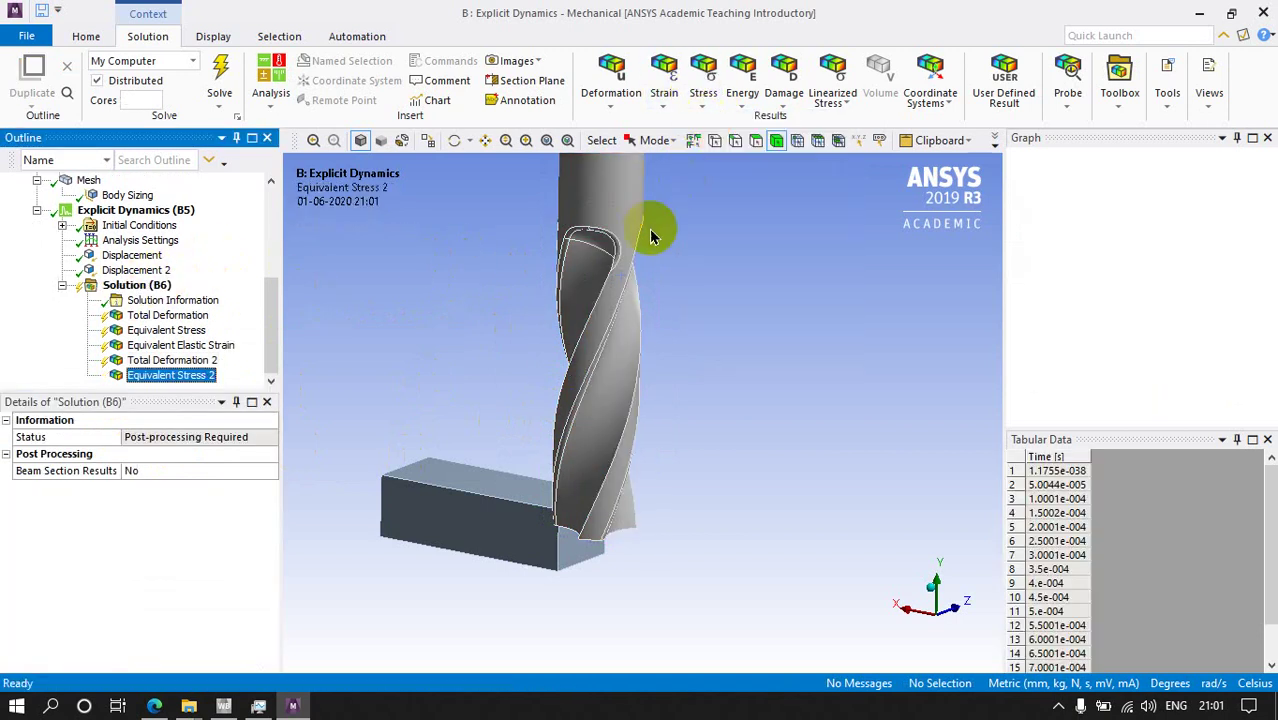
click(632, 258)
click(157, 454)
click(165, 454)
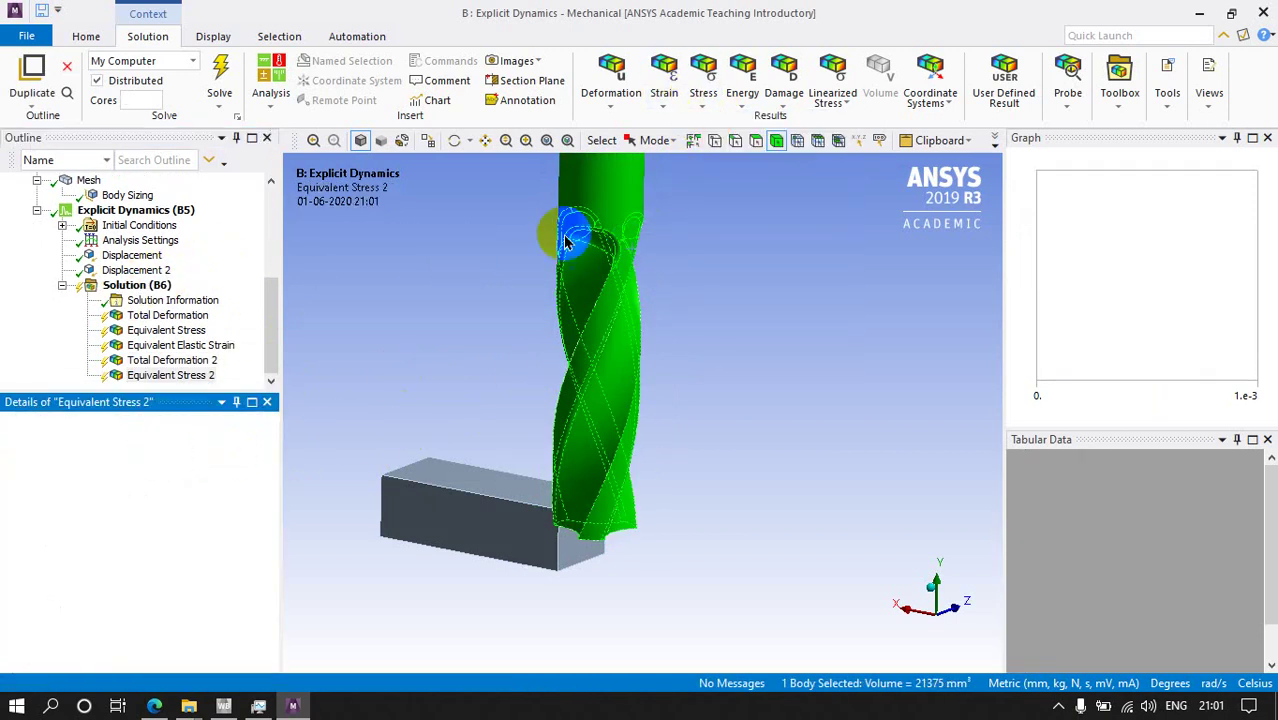
Step: Add a second equivalent elastic strain result and scope it to the drill bit body
click(665, 100)
click(690, 122)
click(603, 273)
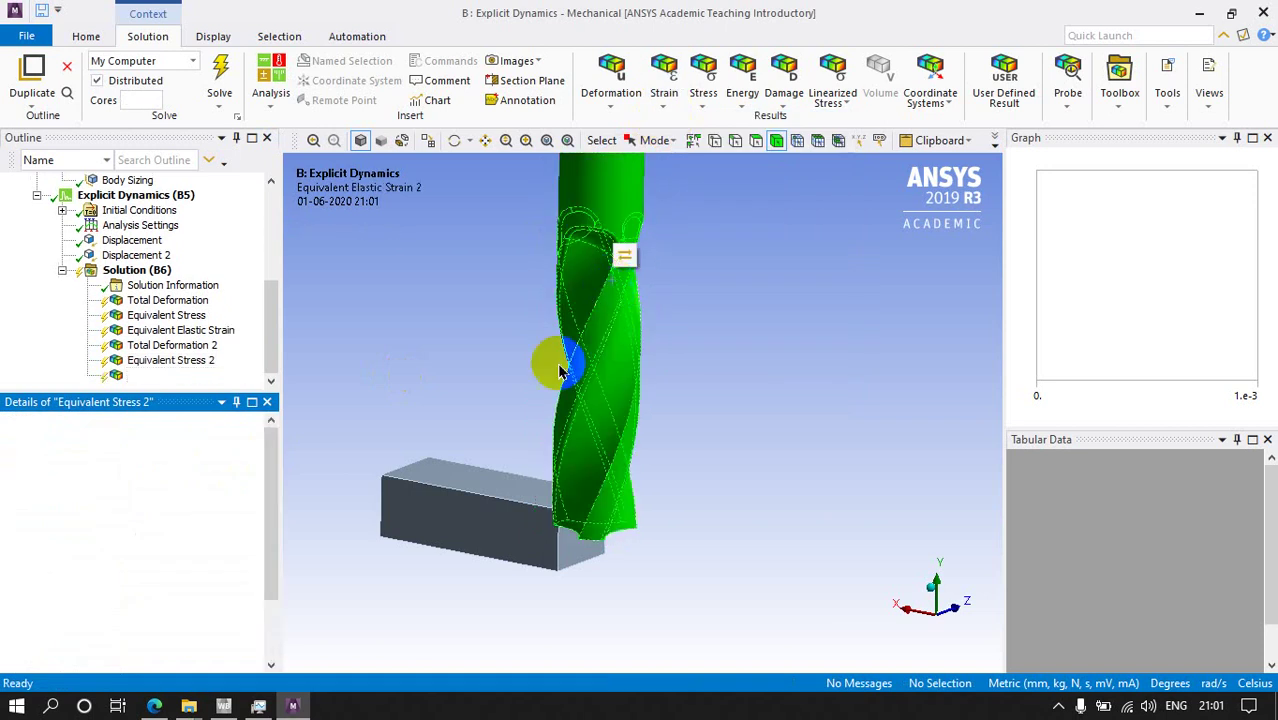
click(130, 455)
click(155, 455)
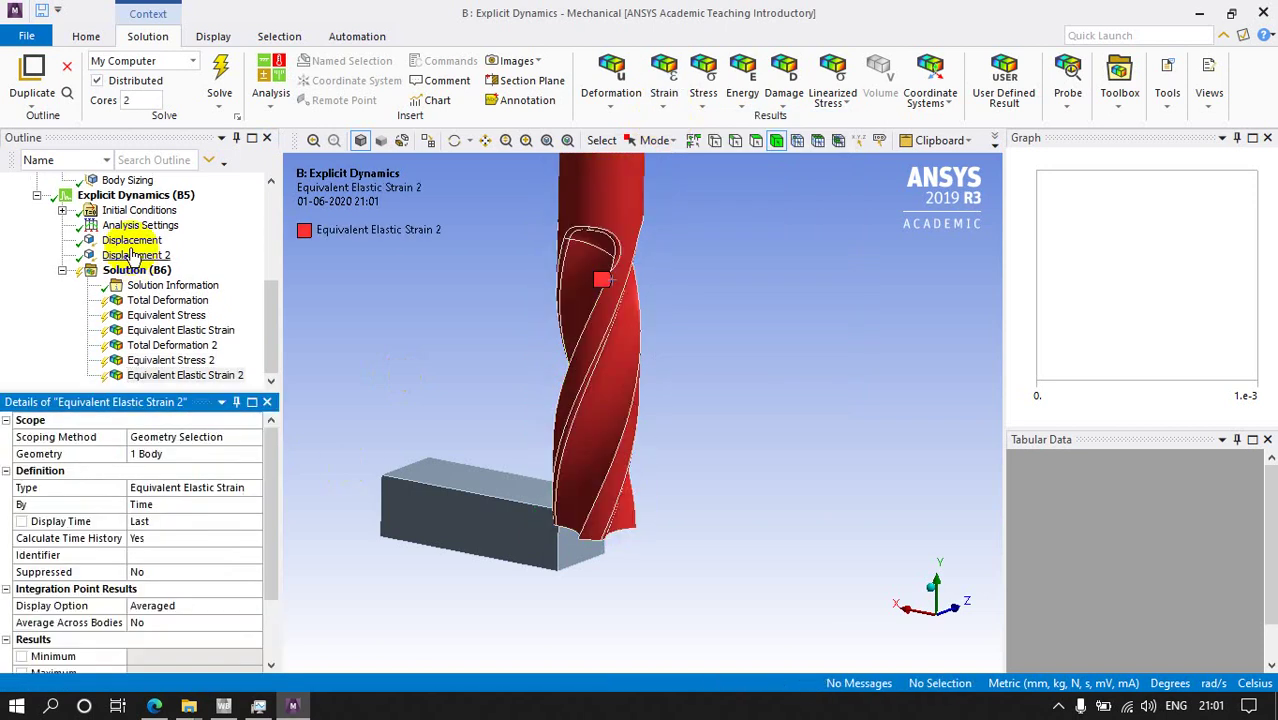
Step: Add a third total deformation result to the Solution and scope it to the rectangular block
click(133, 274)
click(606, 86)
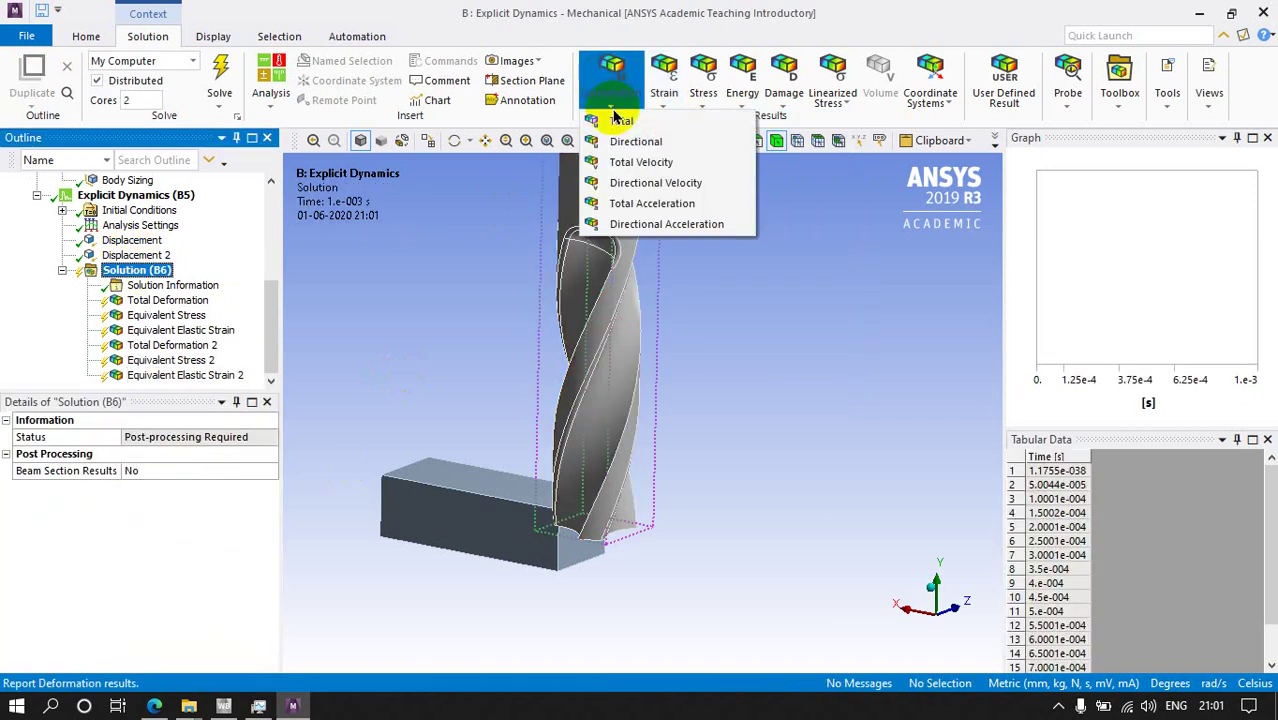
click(620, 120)
click(485, 530)
click(162, 458)
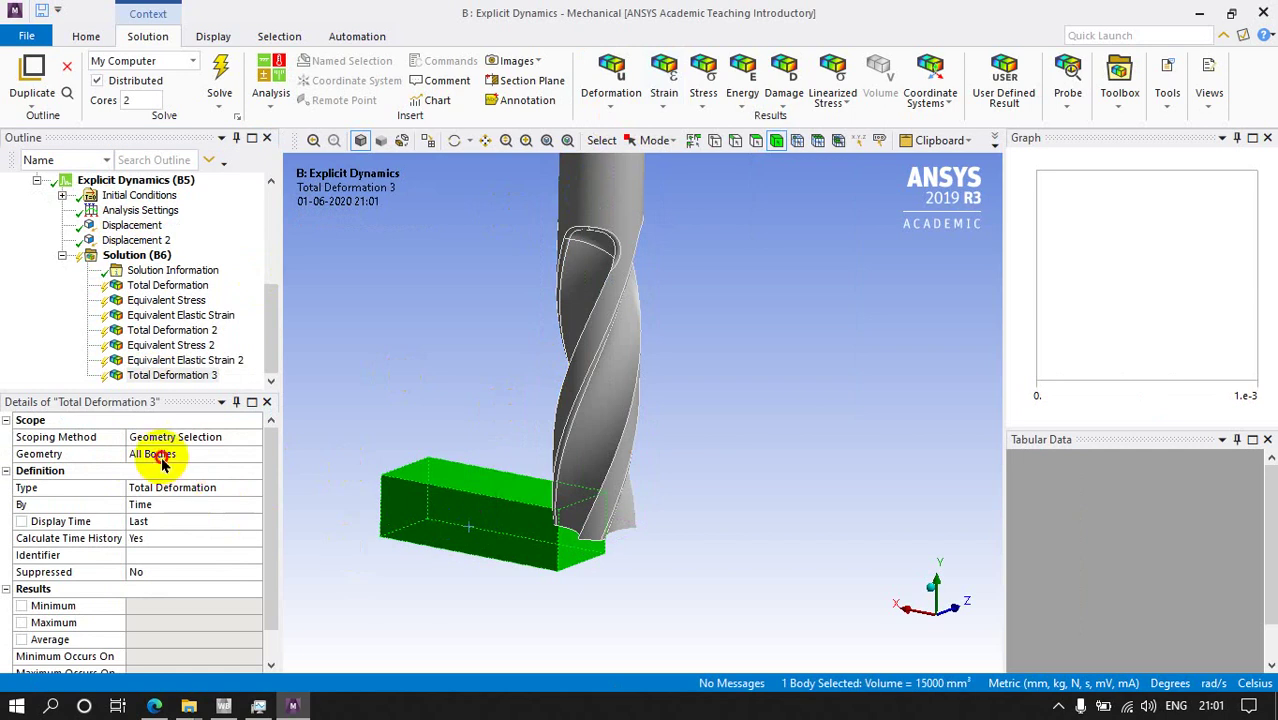
click(160, 456)
Step: Add a third equivalent (von-Mises) stress result and scope it to the rectangular block
click(700, 80)
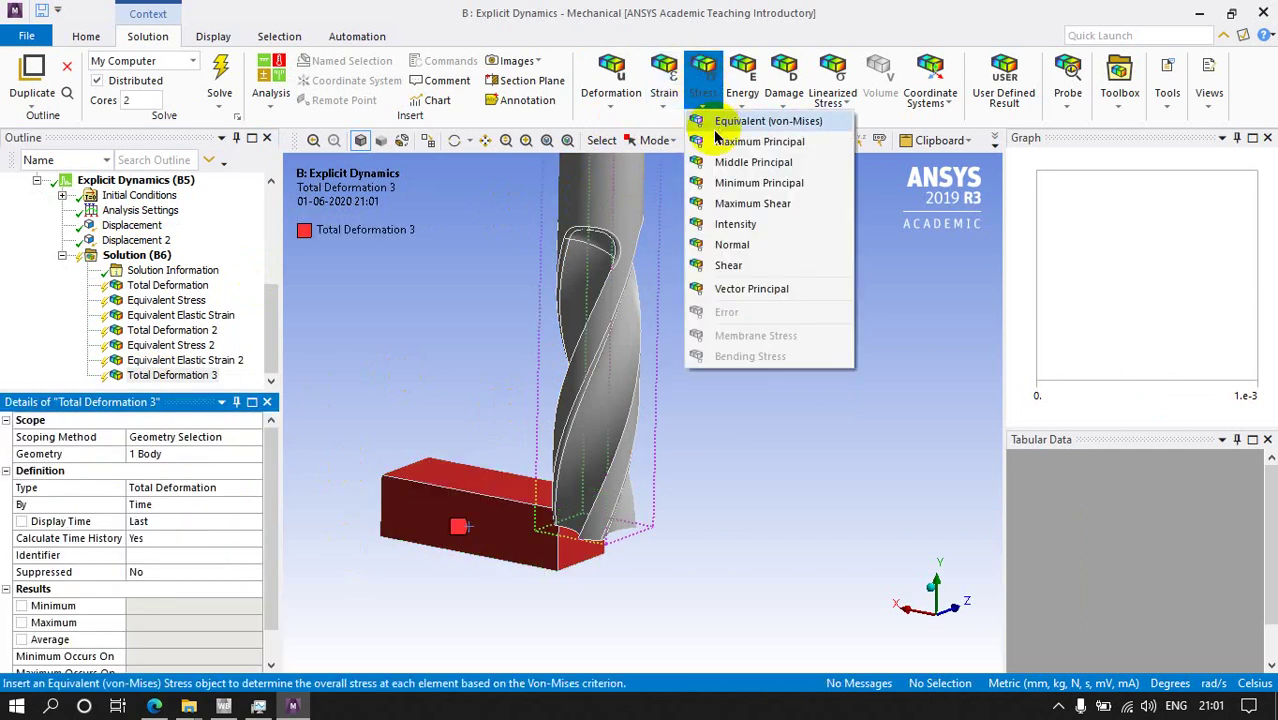
click(716, 123)
click(442, 493)
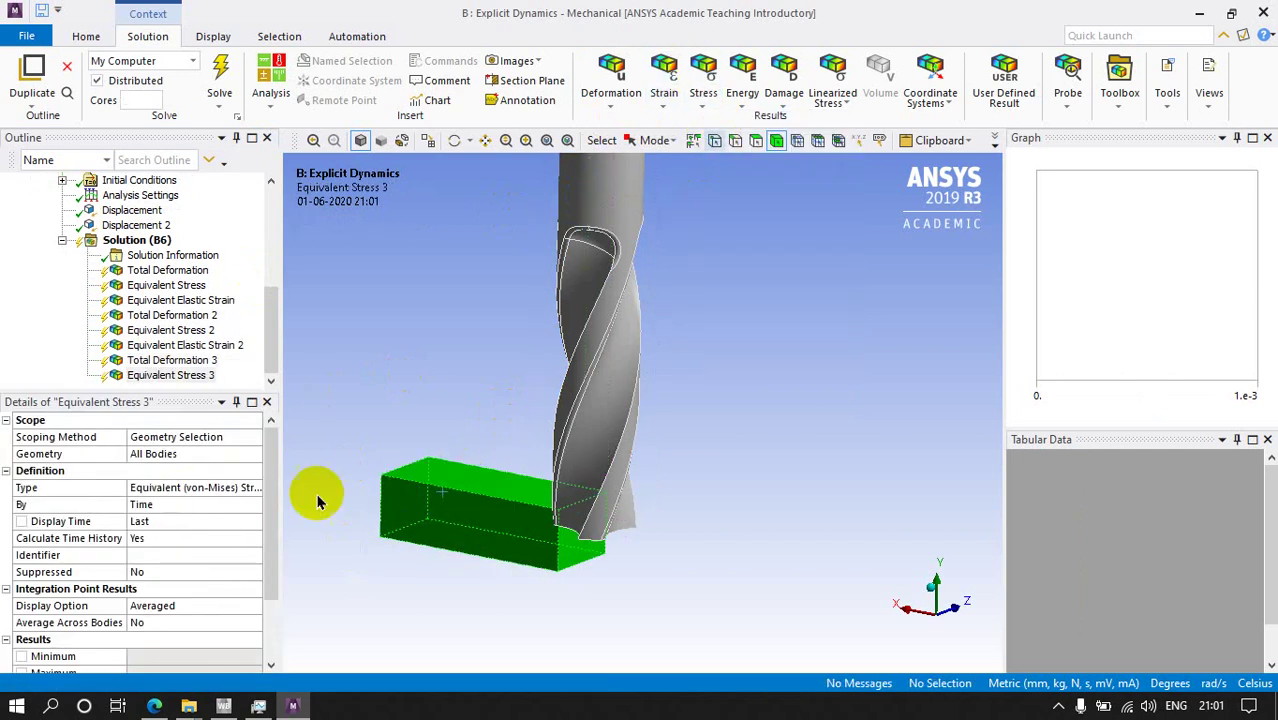
click(162, 456)
click(160, 455)
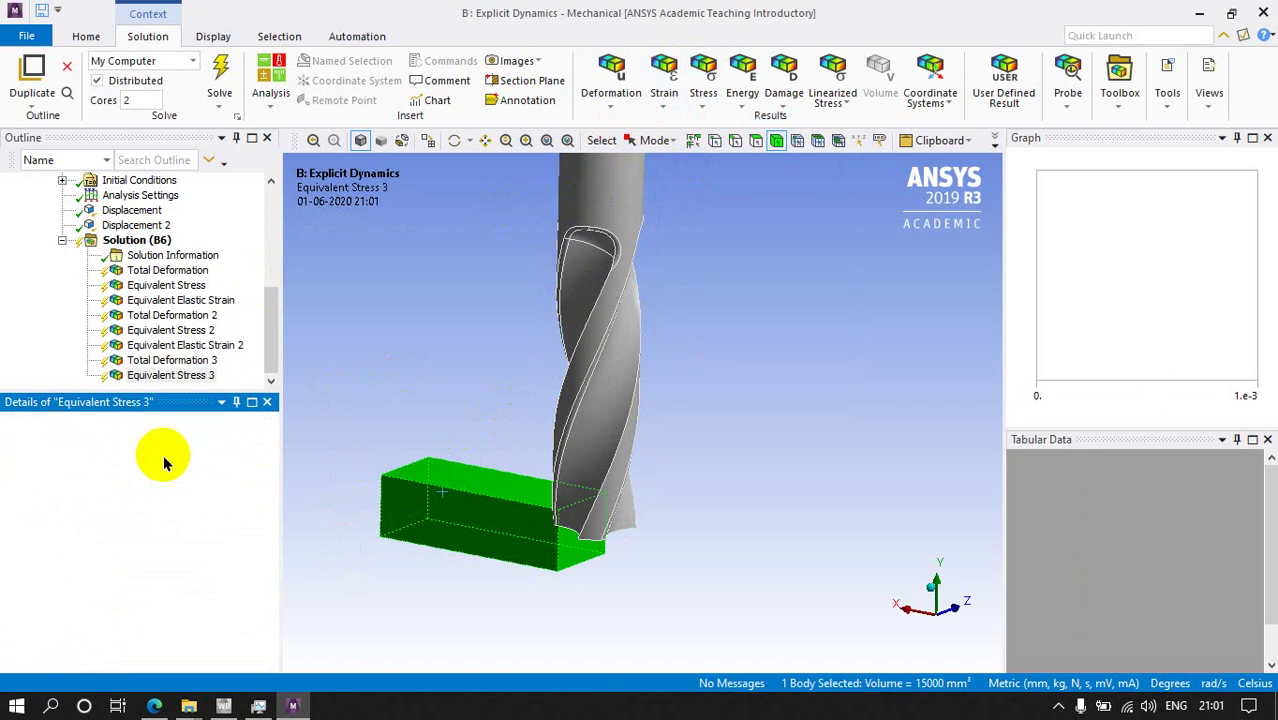
Step: Add a third equivalent elastic strain result and scope it to the rectangular block
click(678, 97)
click(692, 127)
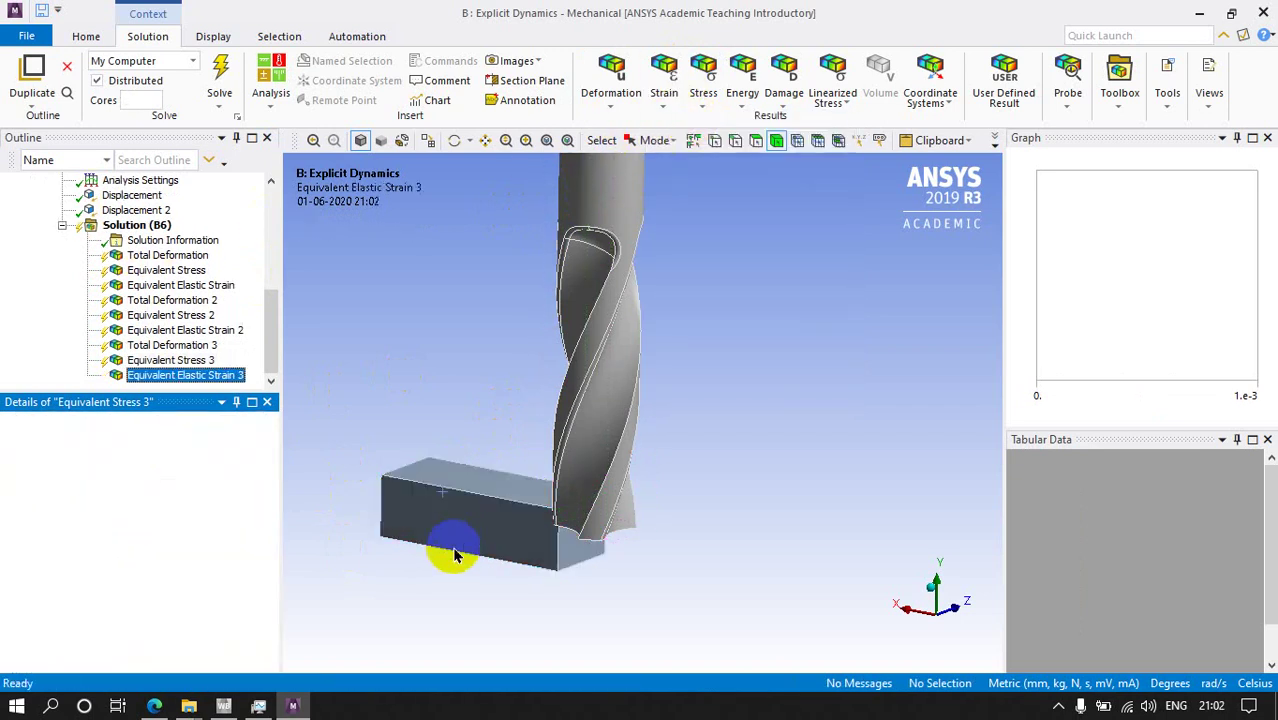
click(468, 520)
click(165, 437)
click(160, 454)
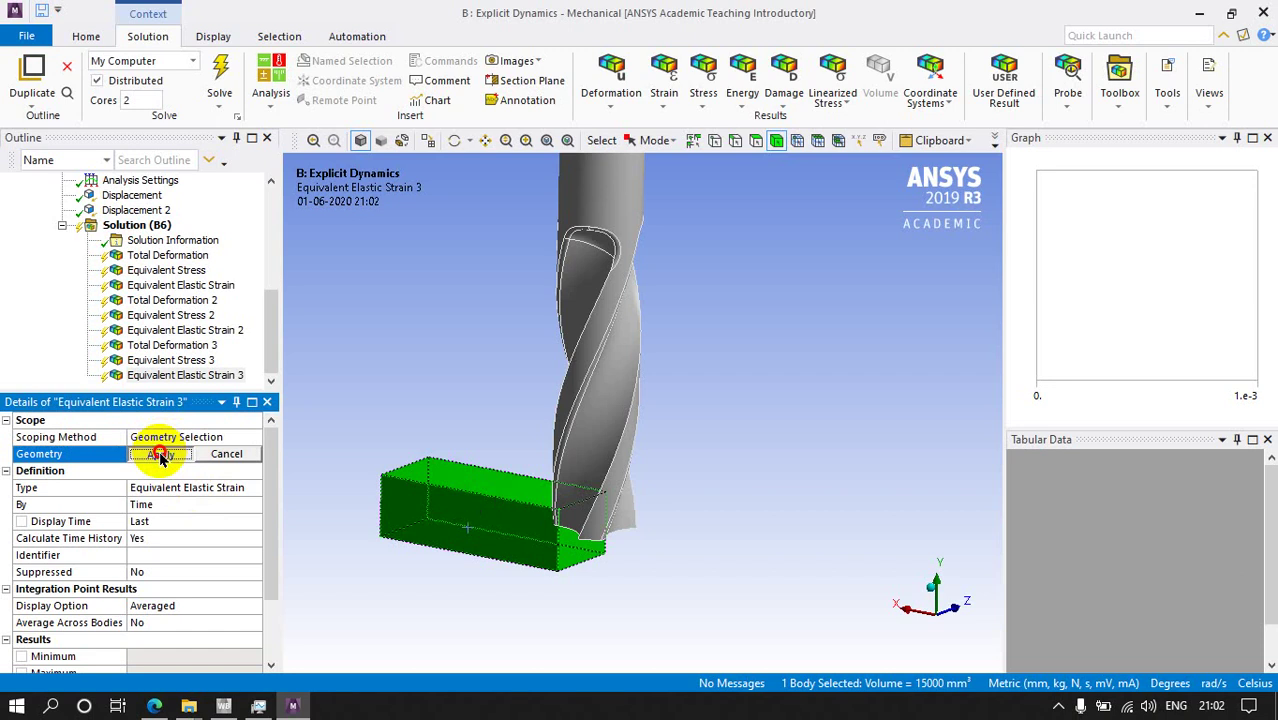
click(158, 455)
scroll(408, 399, down, 2)
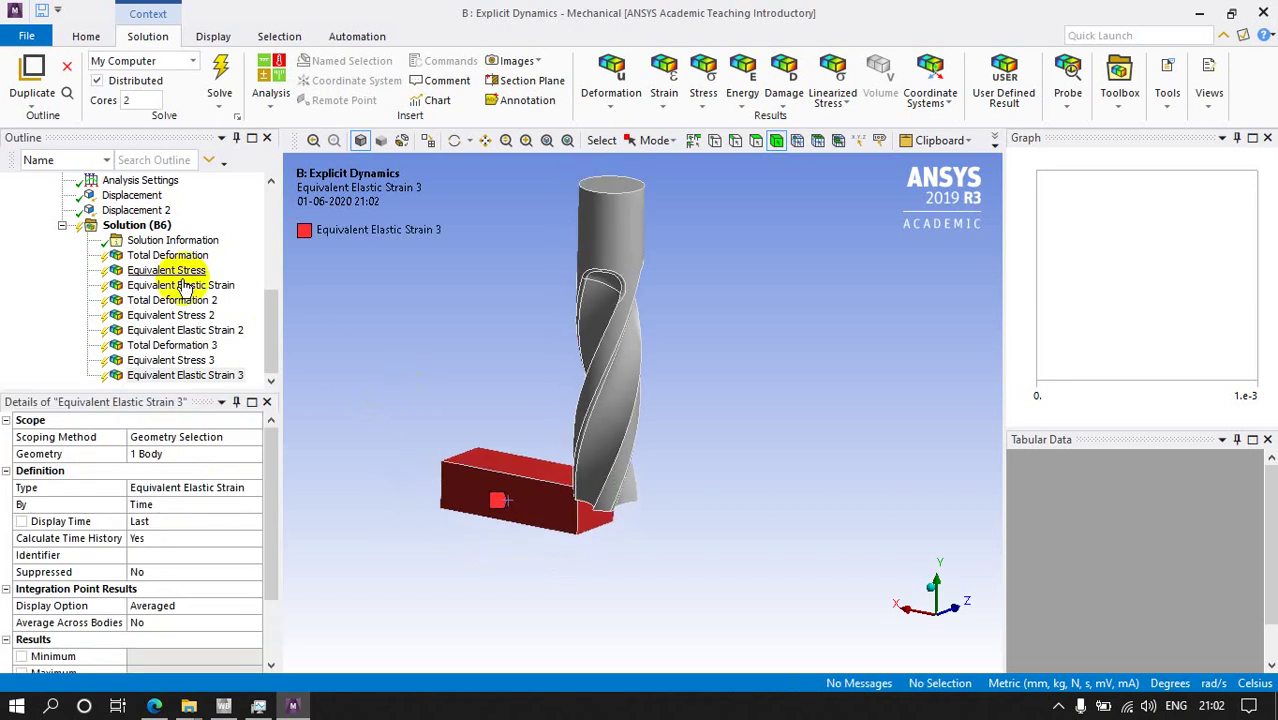
Step: Evaluate all deformation, stress and strain results under the Solution
click(148, 228)
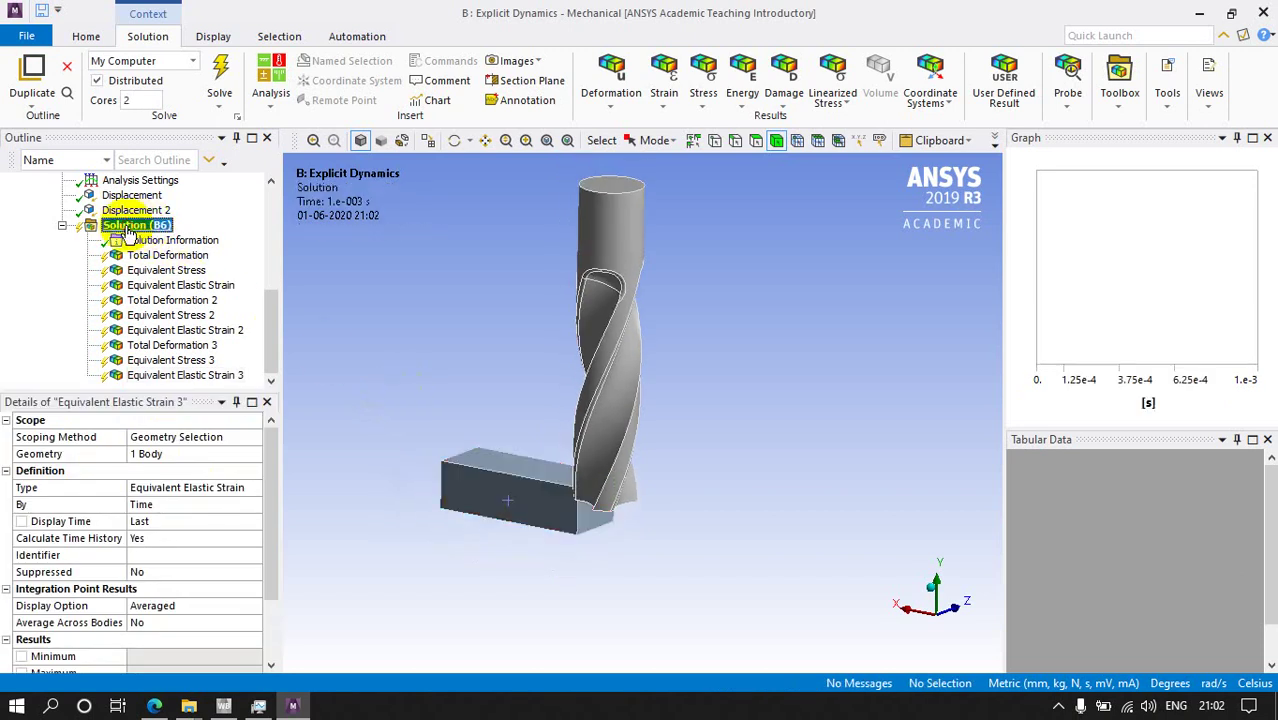
right_click(148, 228)
click(172, 262)
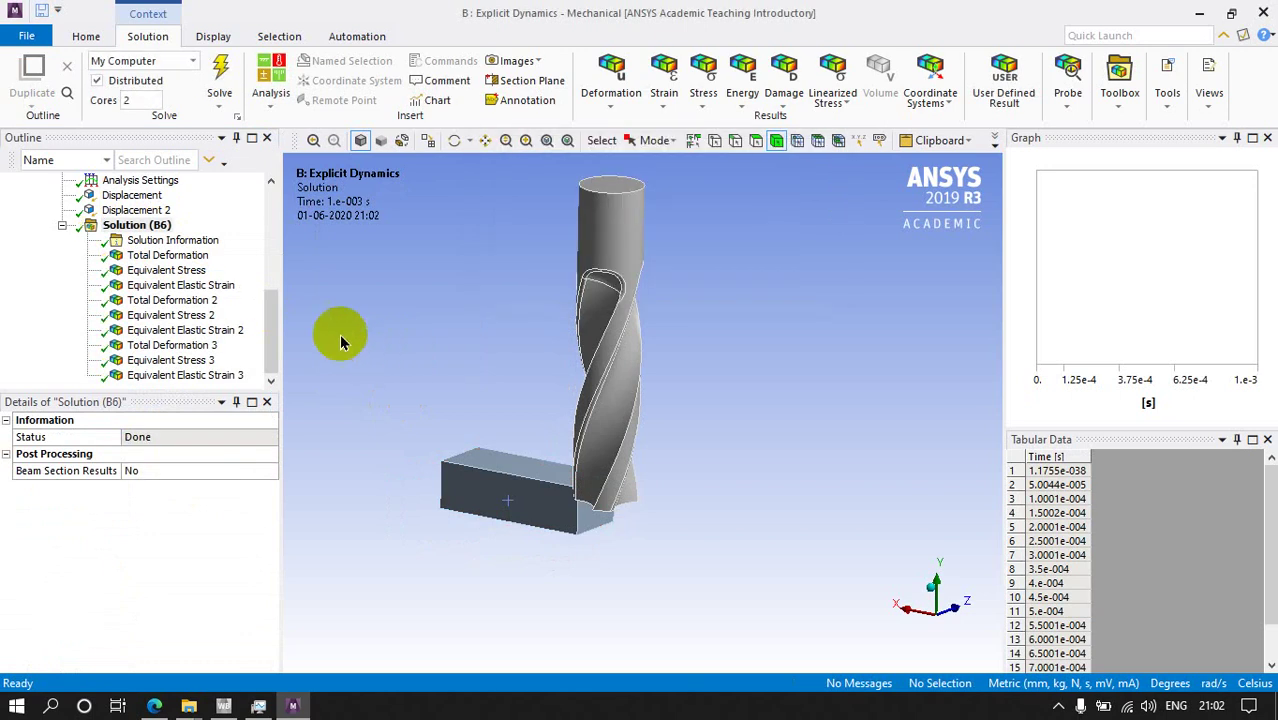
Step: Display the total deformation of all bodies and examine the cutting zone where the drill bit meets the block
click(167, 257)
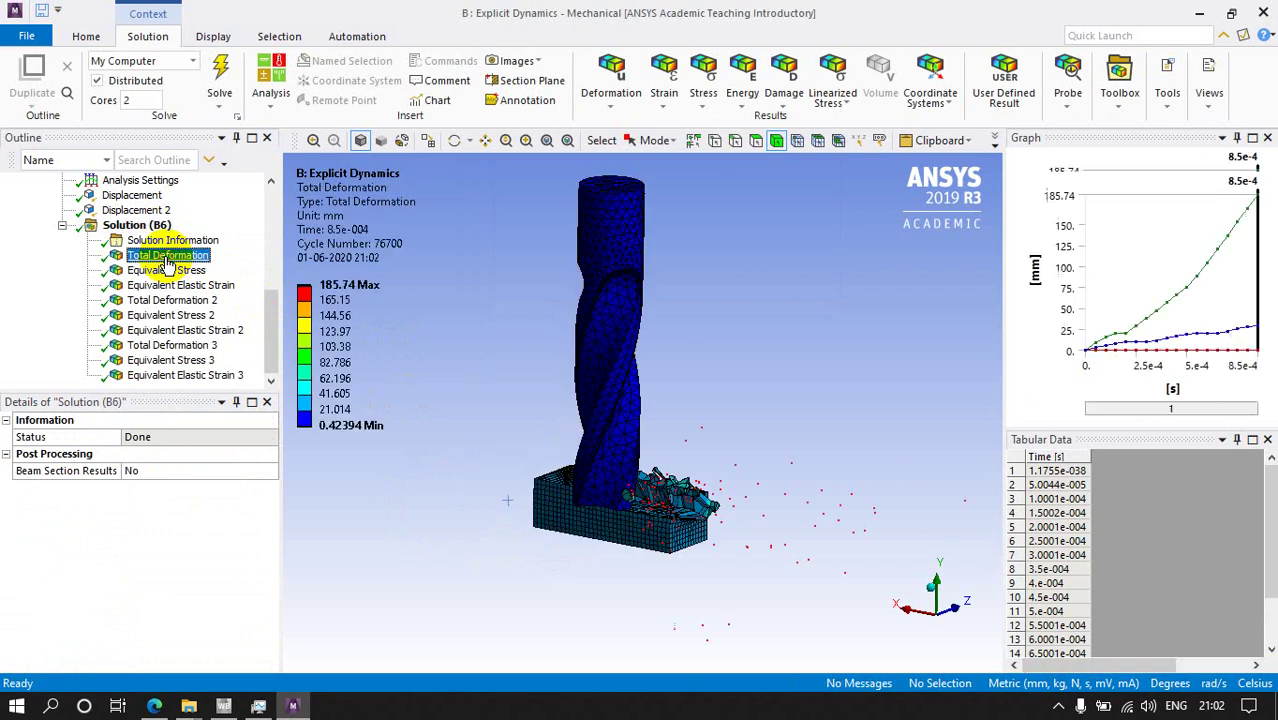
scroll(525, 490, up, 4)
scroll(525, 490, up, 1)
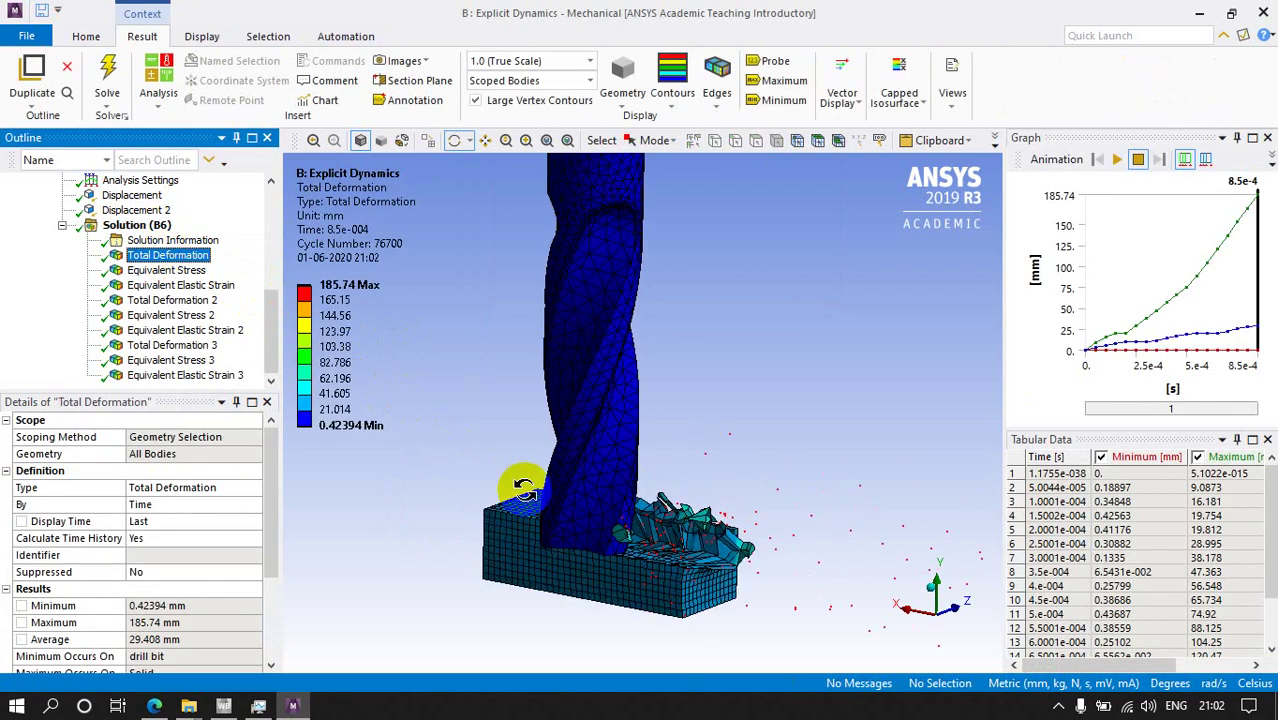
ctrl+middle_drag(657, 550, 674, 500)
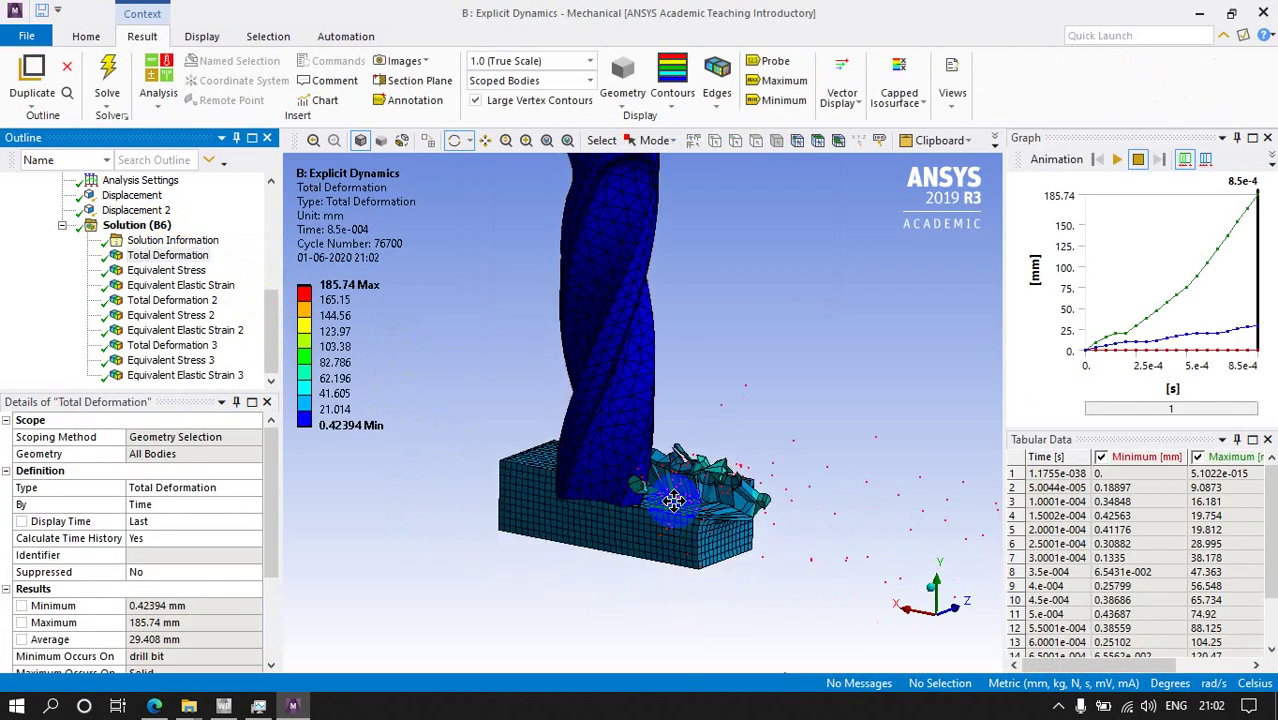
scroll(696, 505, up, 4)
scroll(692, 504, down, 4)
drag(690, 557, 668, 542)
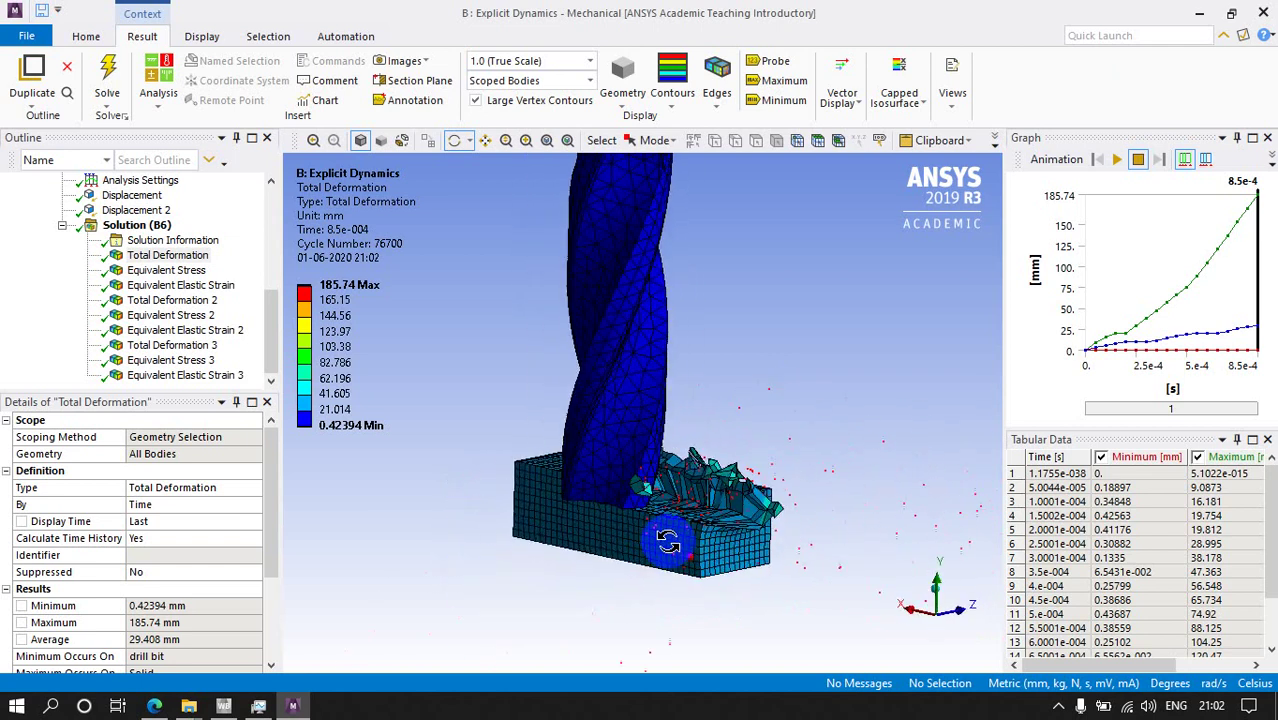
ctrl+middle_drag(656, 530, 624, 538)
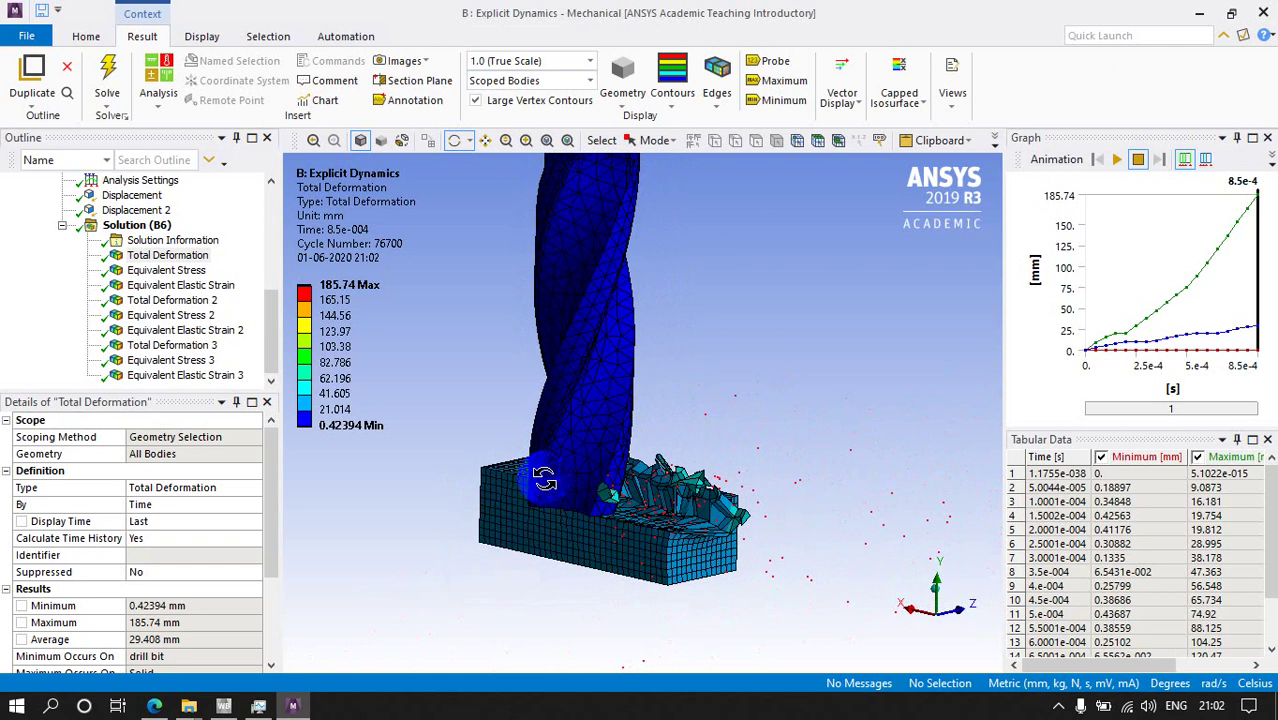
mouse_move(510, 485)
mouse_down()
mouse_move(528, 468)
mouse_move(519, 484)
mouse_up()
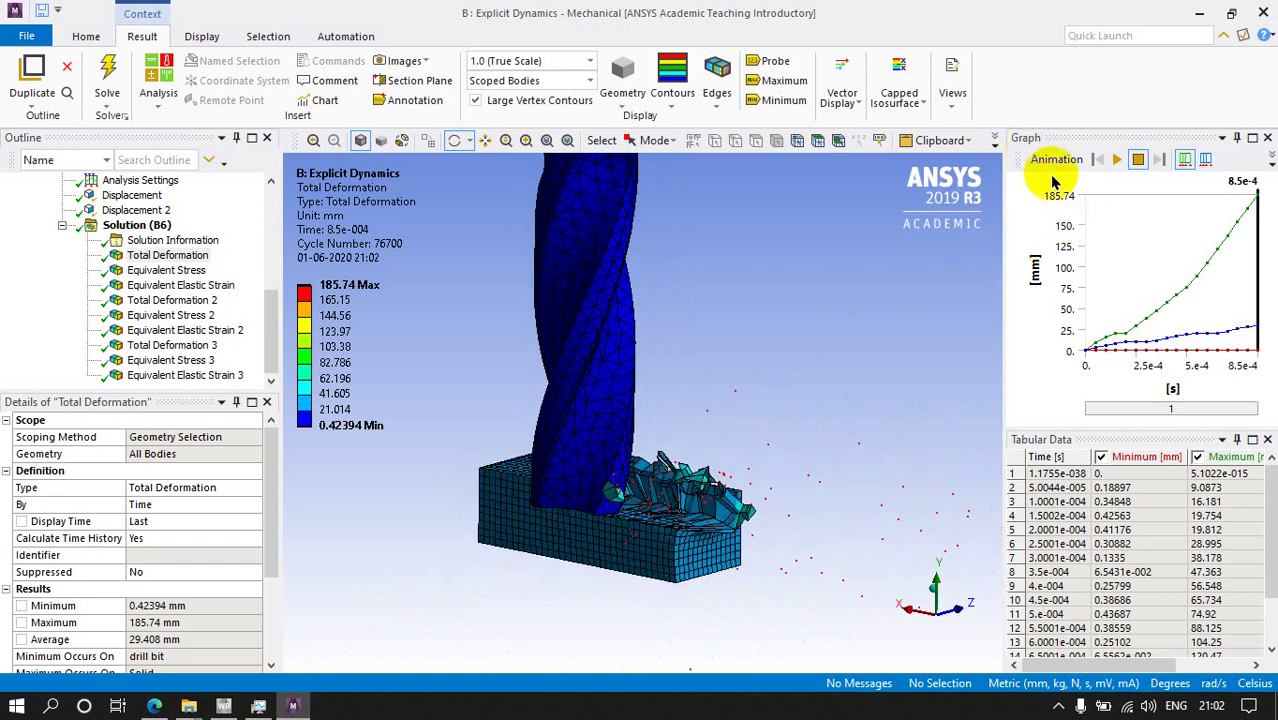
Step: Play the animation of the whole-model total deformation and watch the chip formation at the block up close
click(1117, 160)
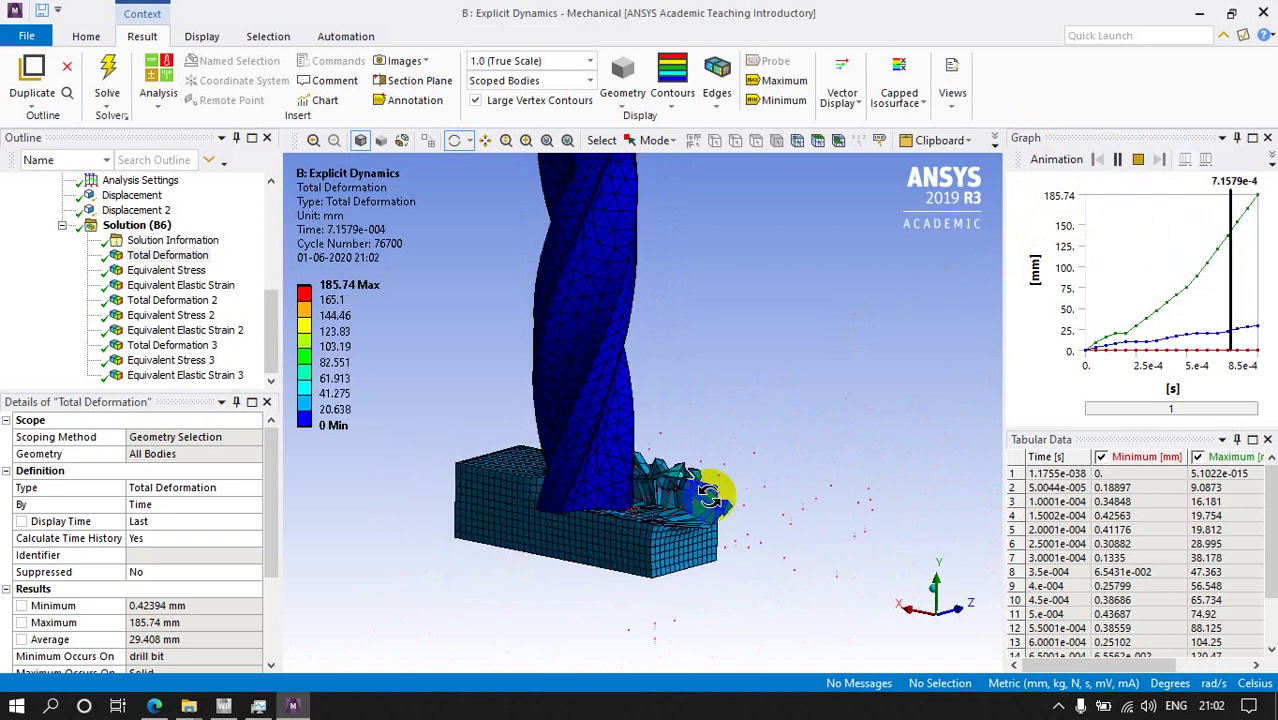
scroll(677, 566, up, 4)
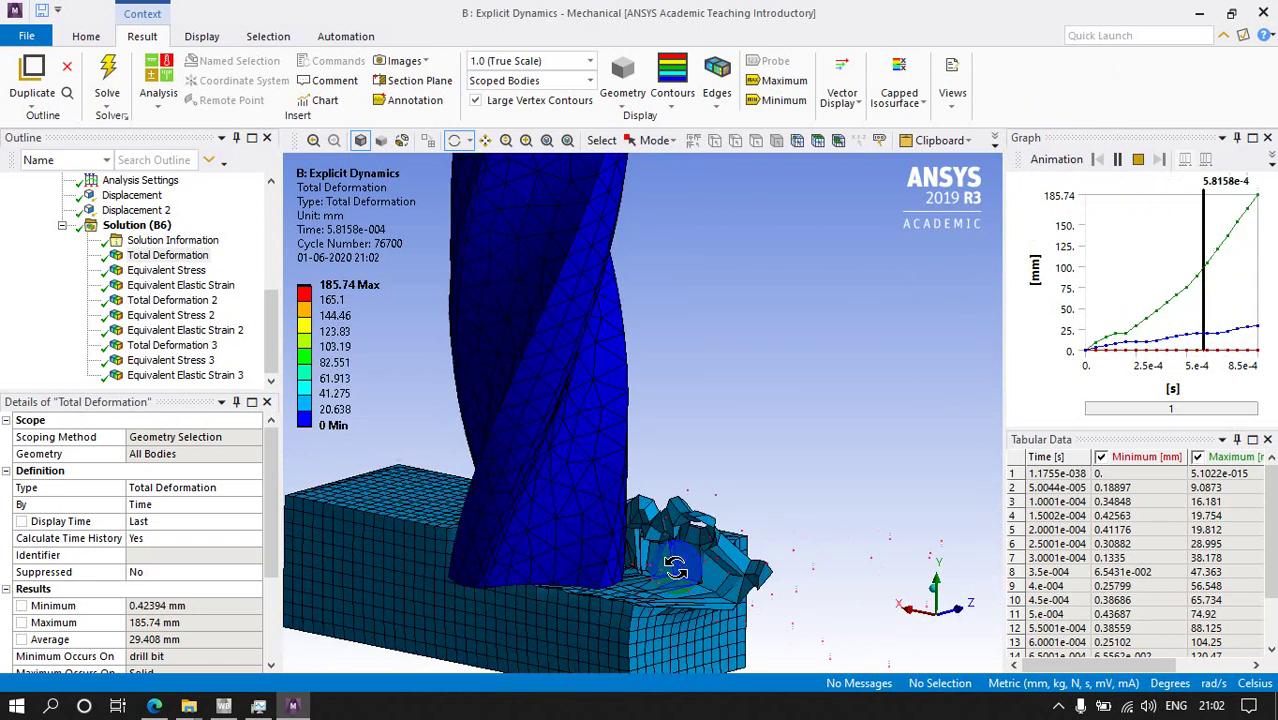
scroll(676, 567, down, 2)
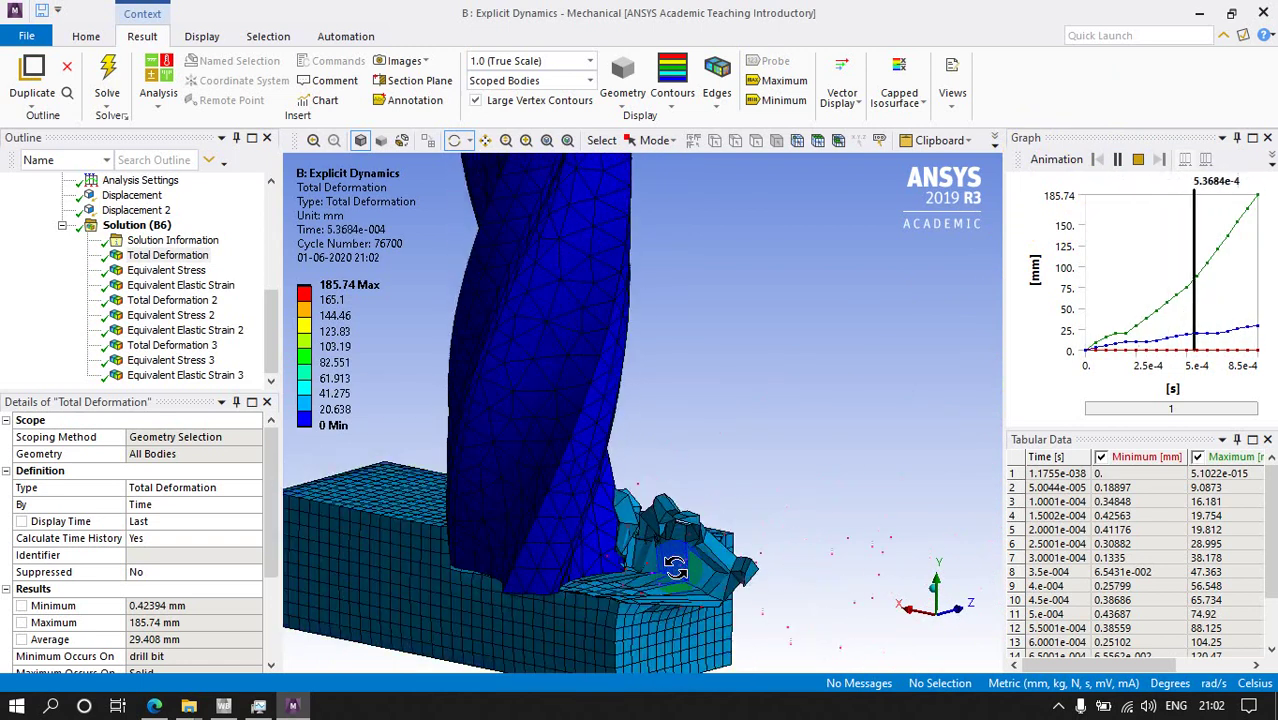
scroll(675, 560, down, 2)
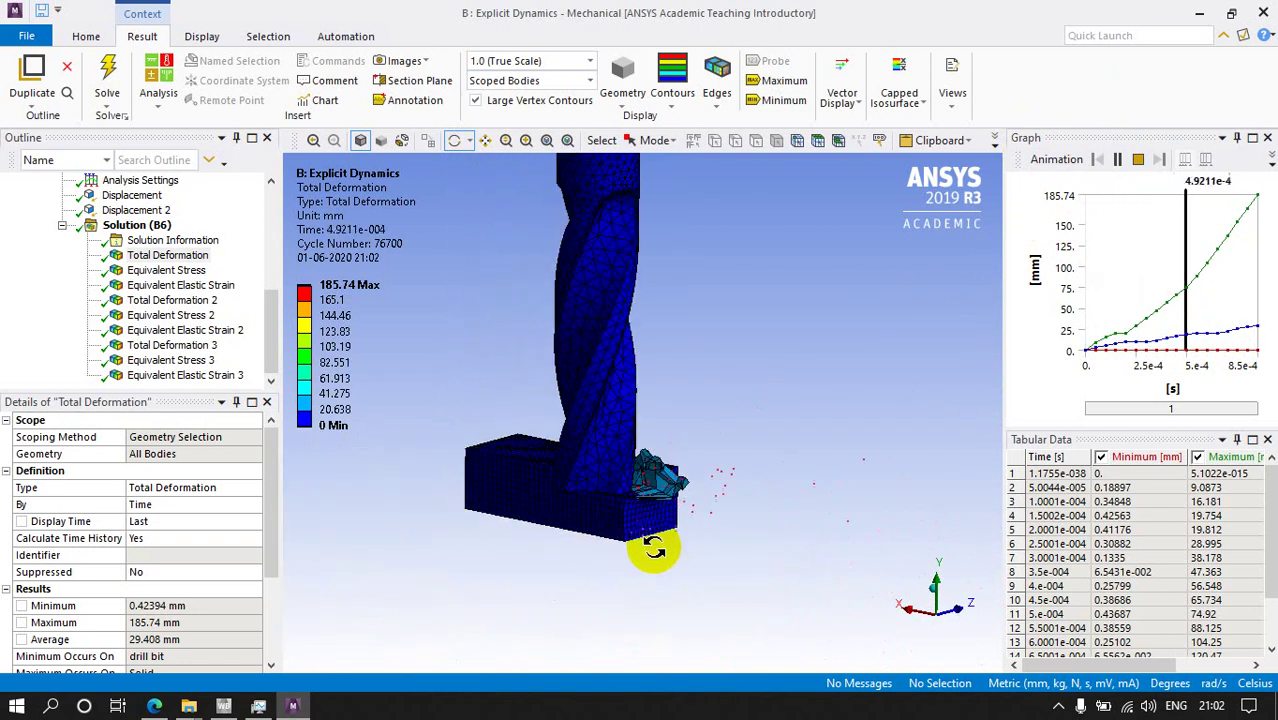
drag(656, 540, 186, 272)
Step: Animate the equivalent (von-Mises) stress of all bodies, and display the whole-model equivalent elastic strain
click(184, 270)
drag(440, 545, 490, 477)
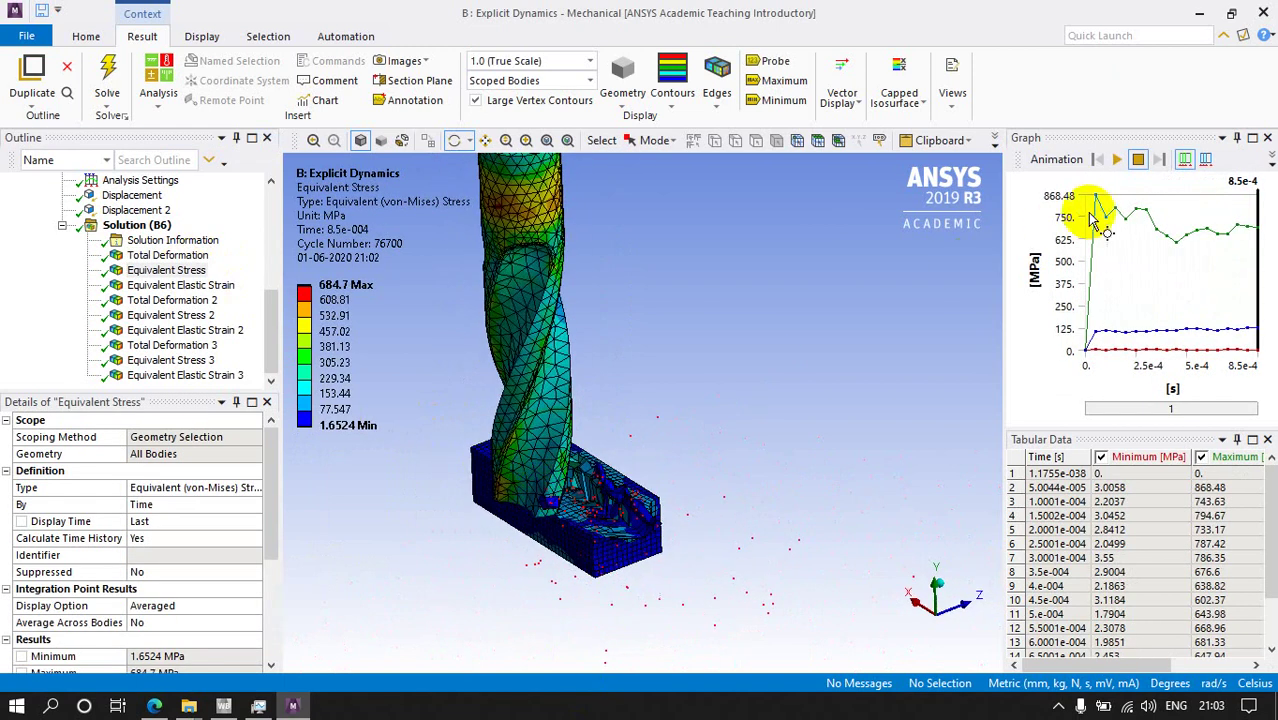
click(1117, 161)
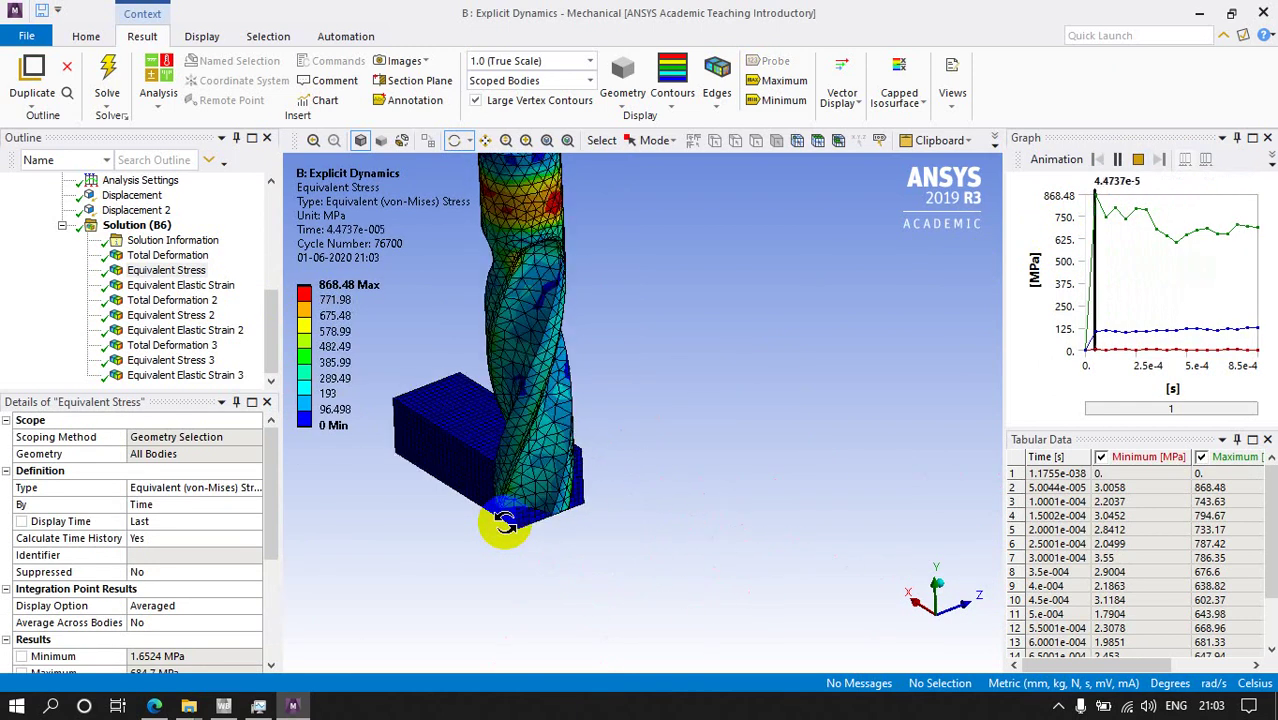
click(205, 287)
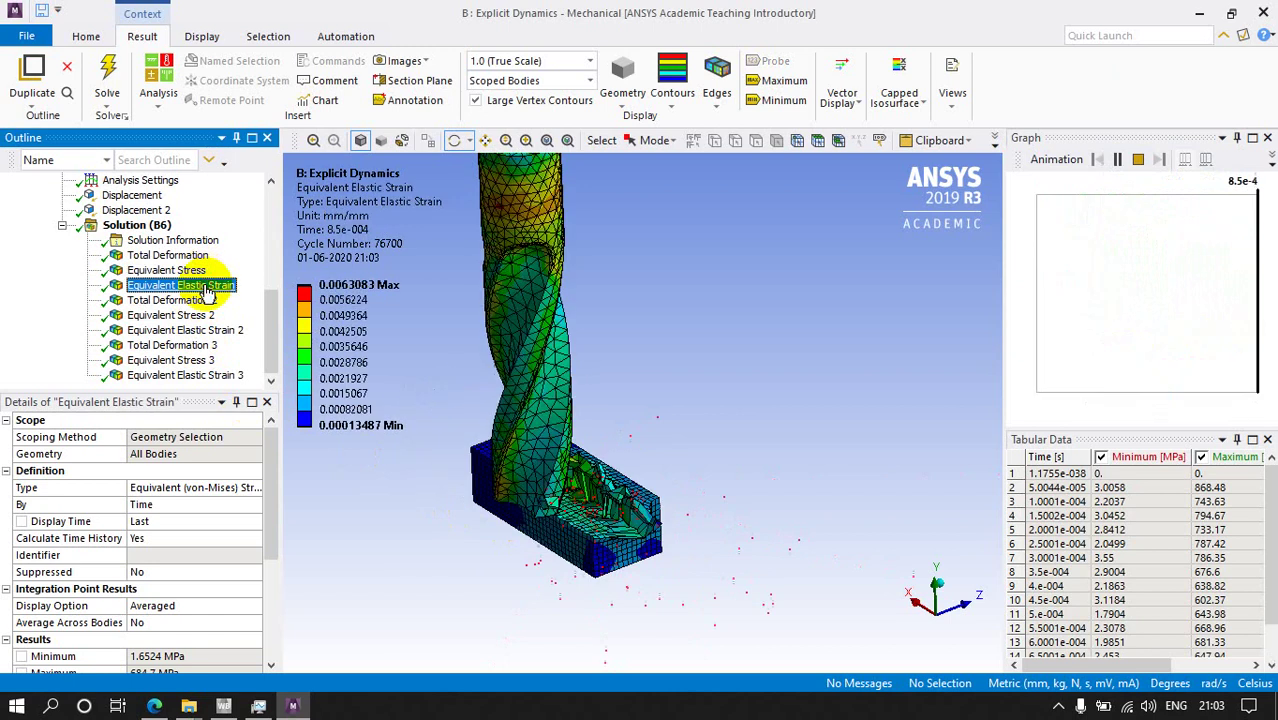
Step: Display the drill bit's total deformation result and examine the contours along its flutes and shank
click(172, 300)
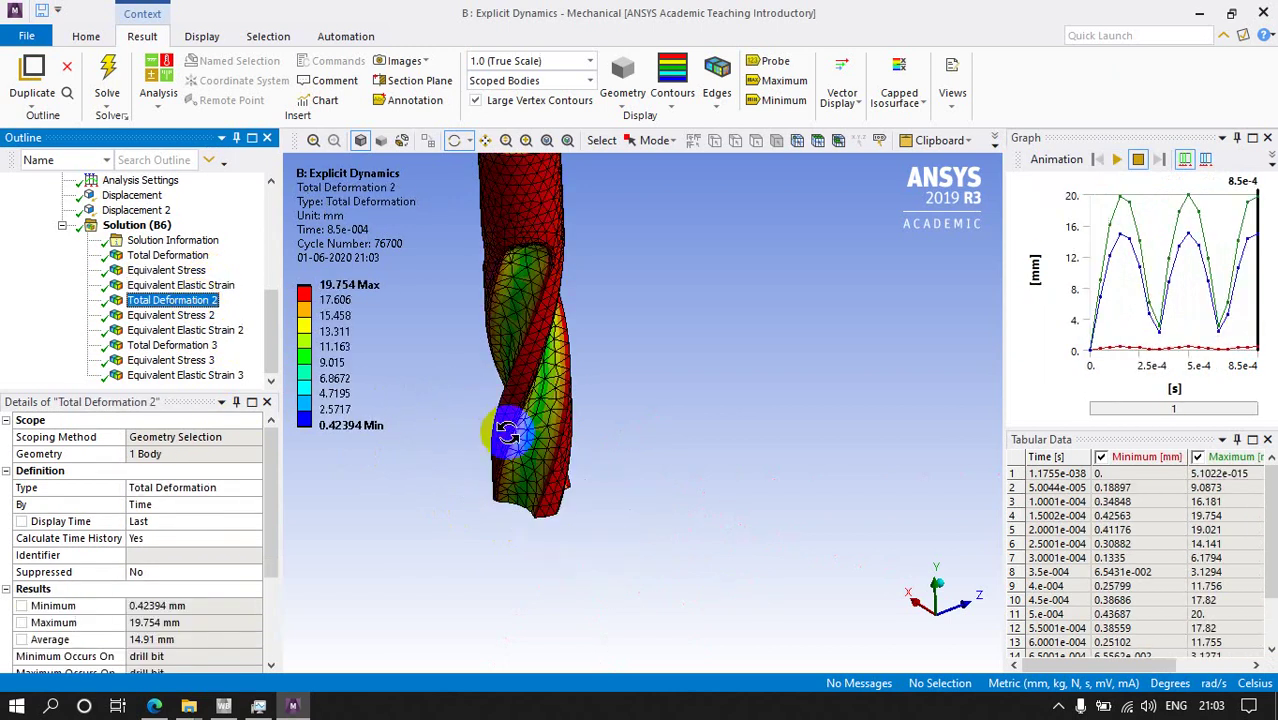
mouse_move(485, 386)
mouse_down()
mouse_move(508, 437)
mouse_move(490, 393)
mouse_move(500, 401)
mouse_up()
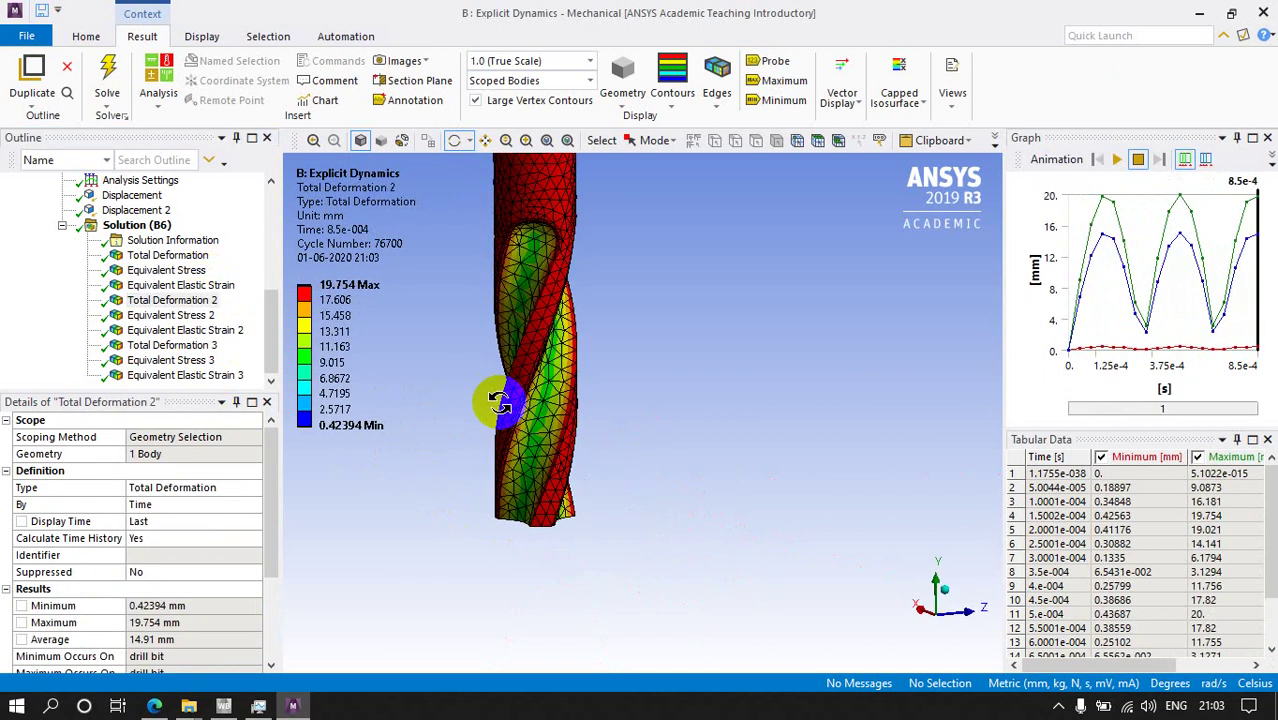
drag(431, 429, 446, 437)
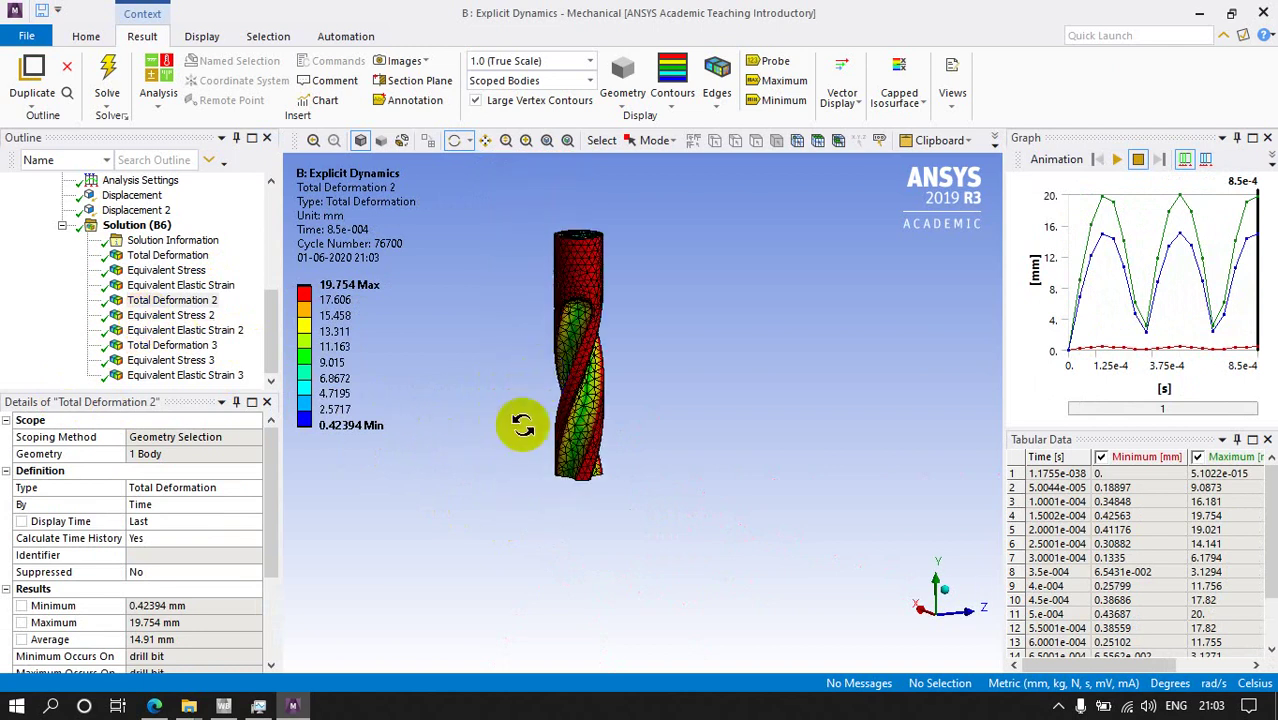
drag(522, 426, 532, 347)
drag(596, 430, 614, 344)
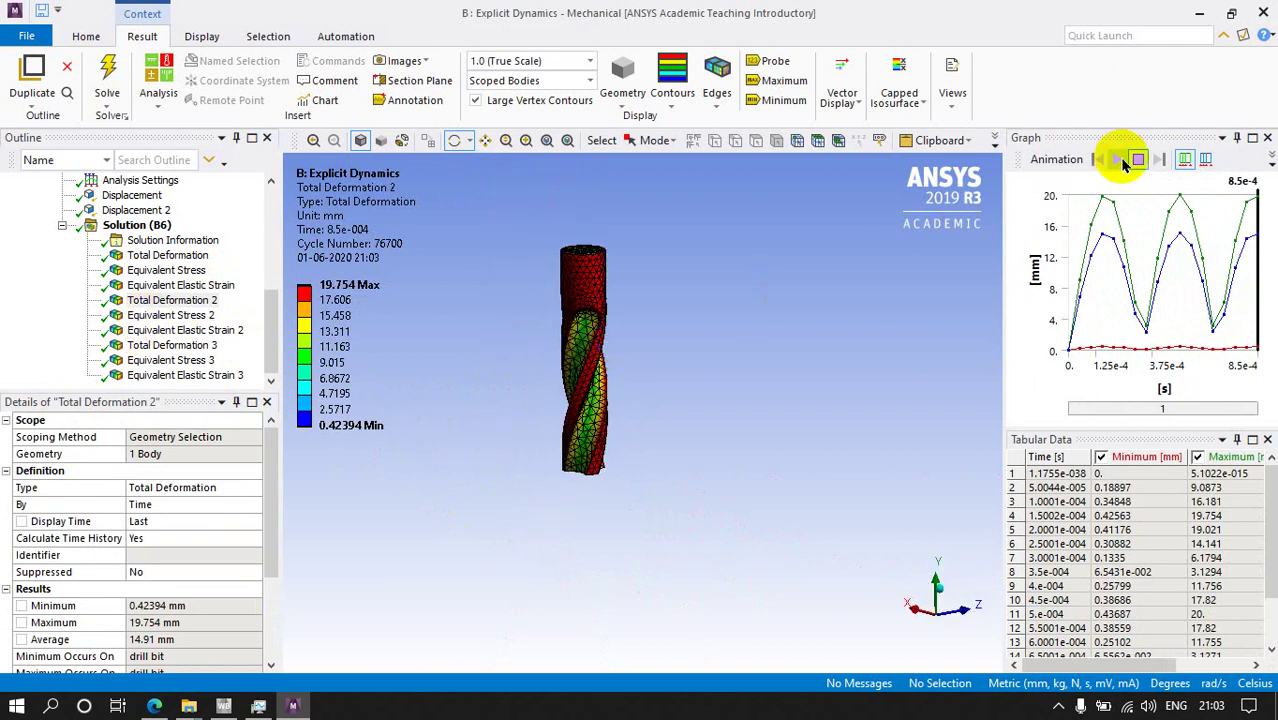
drag(615, 430, 678, 389)
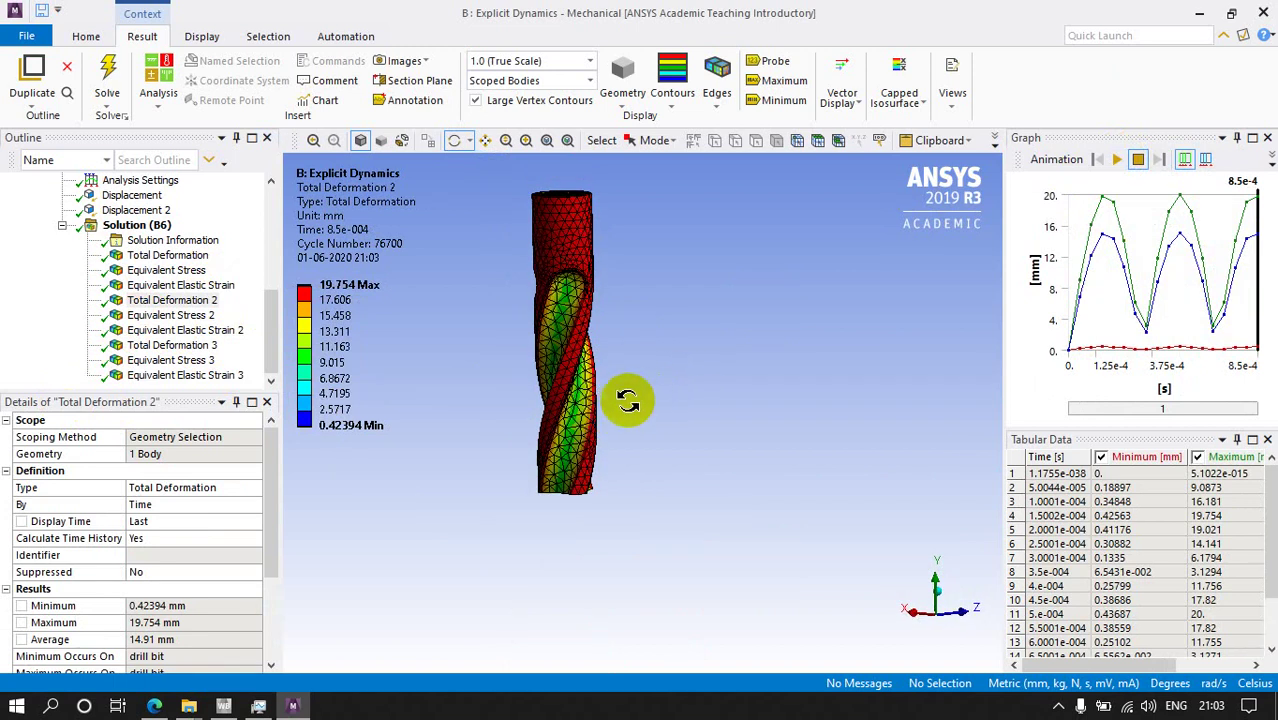
drag(631, 436, 668, 599)
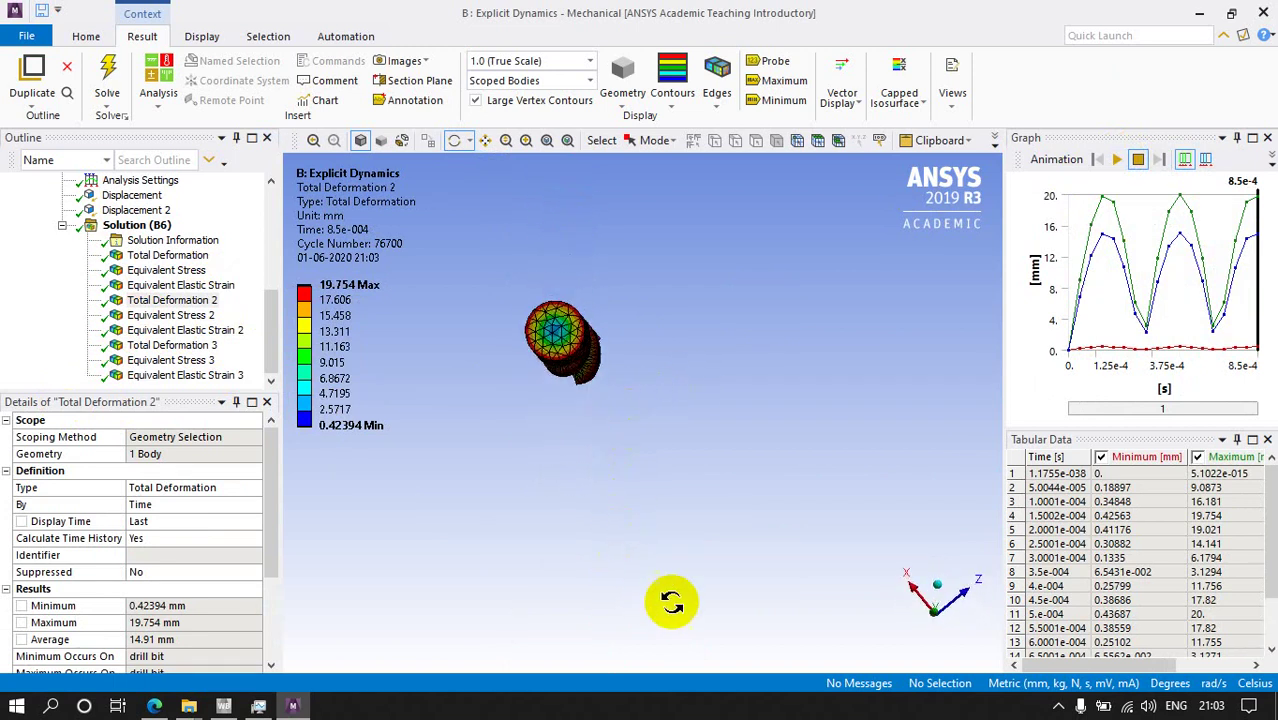
Step: Inspect the drill bit's total deformation in views aligned with the Y and X axes
click(937, 625)
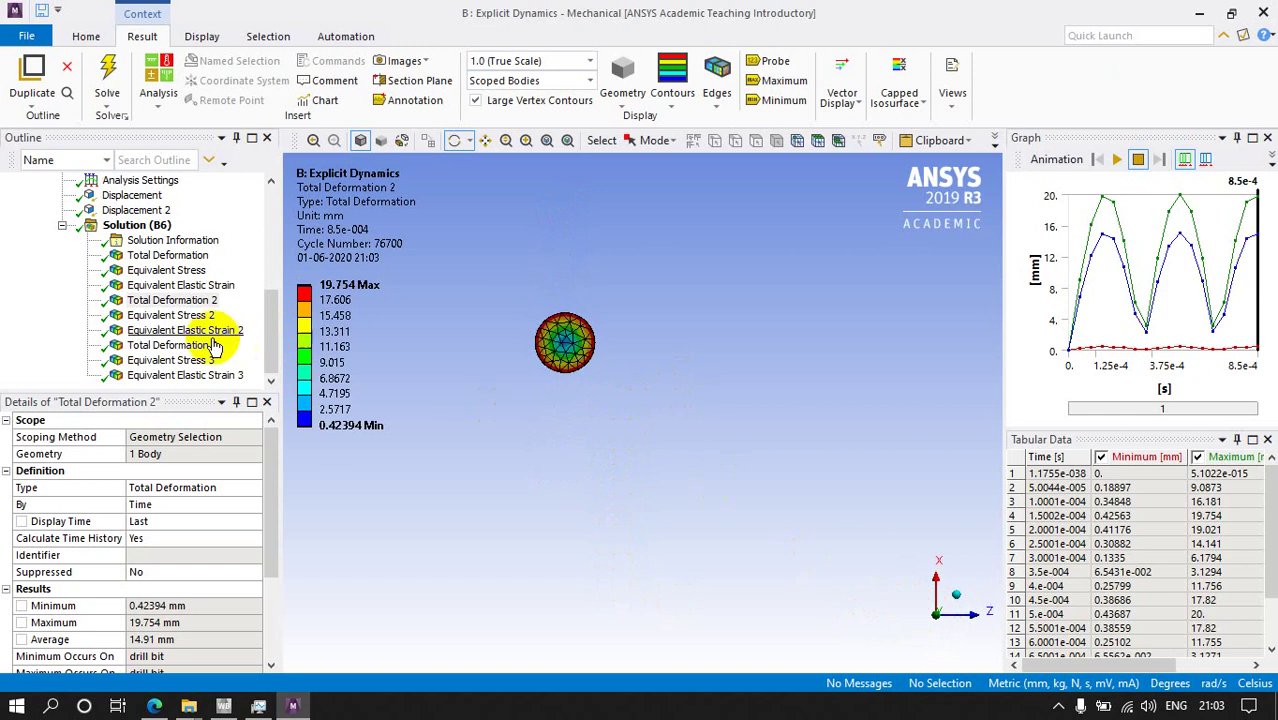
drag(608, 400, 634, 428)
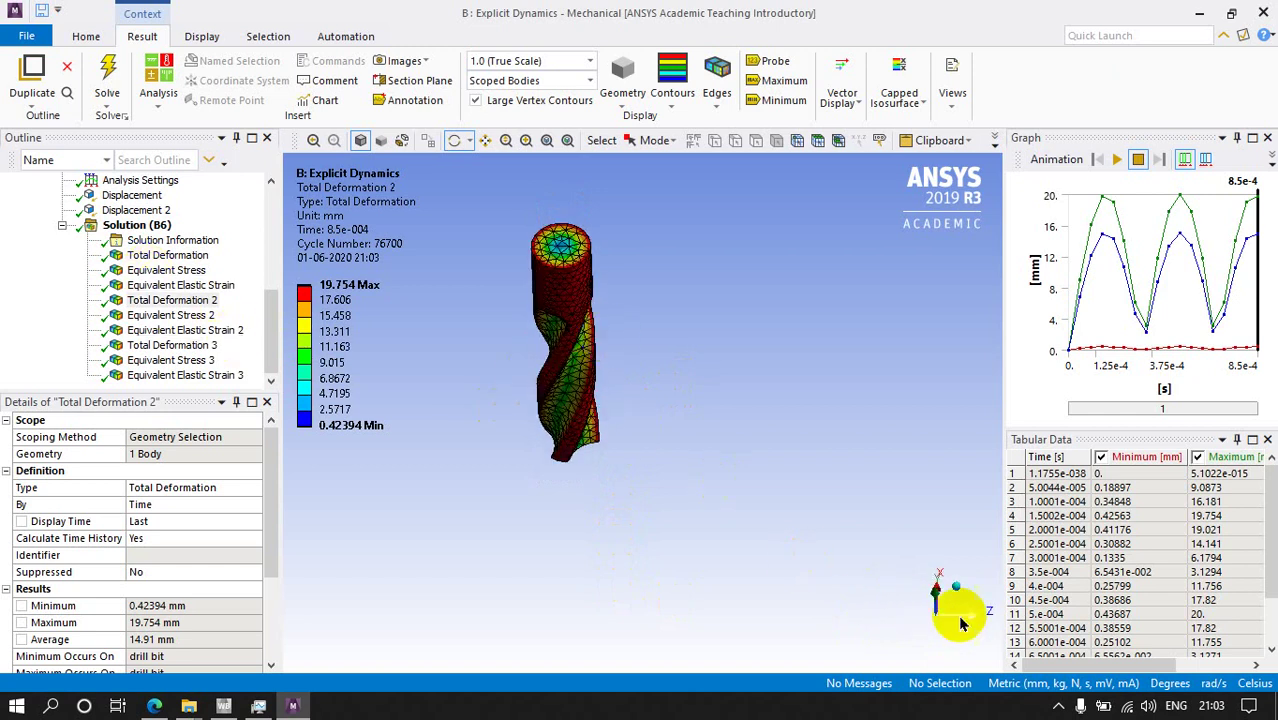
click(941, 590)
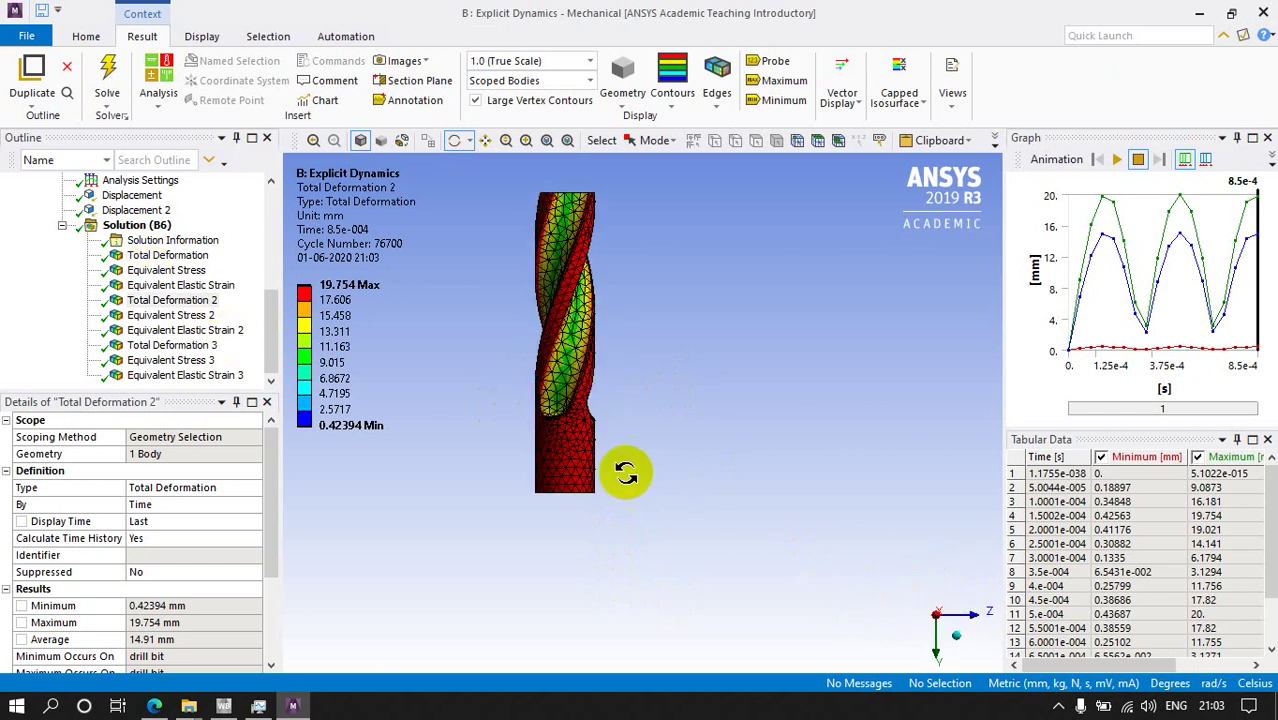
ctrl+middle_drag(635, 469, 690, 573)
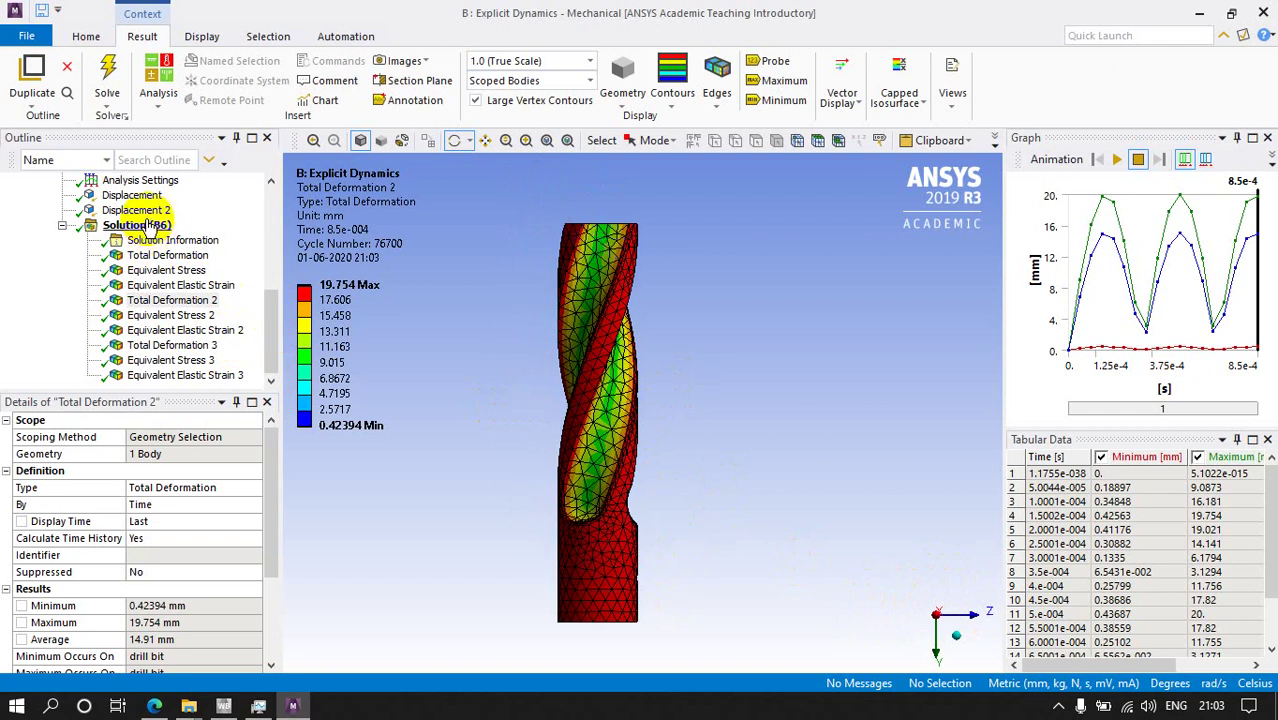
Step: Compare the plain Solution geometry with the drill bit's total deformation contours, examining the cutting tip and flutes
click(128, 226)
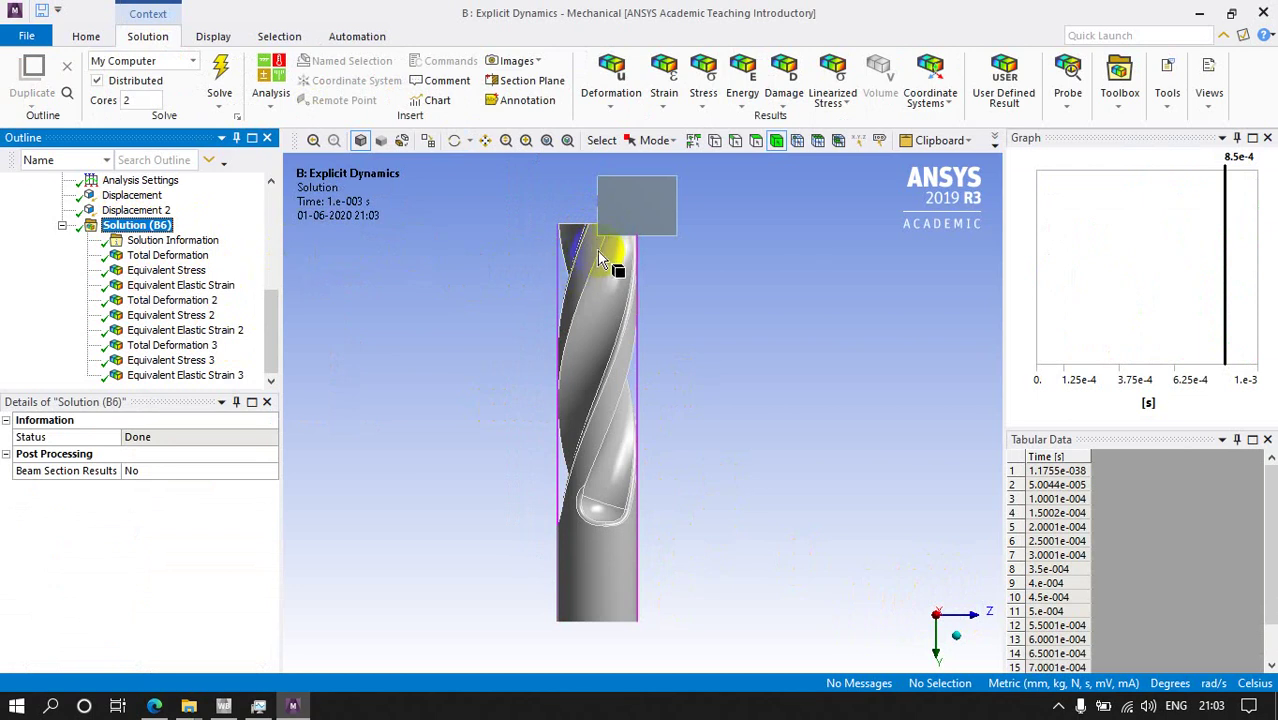
click(190, 300)
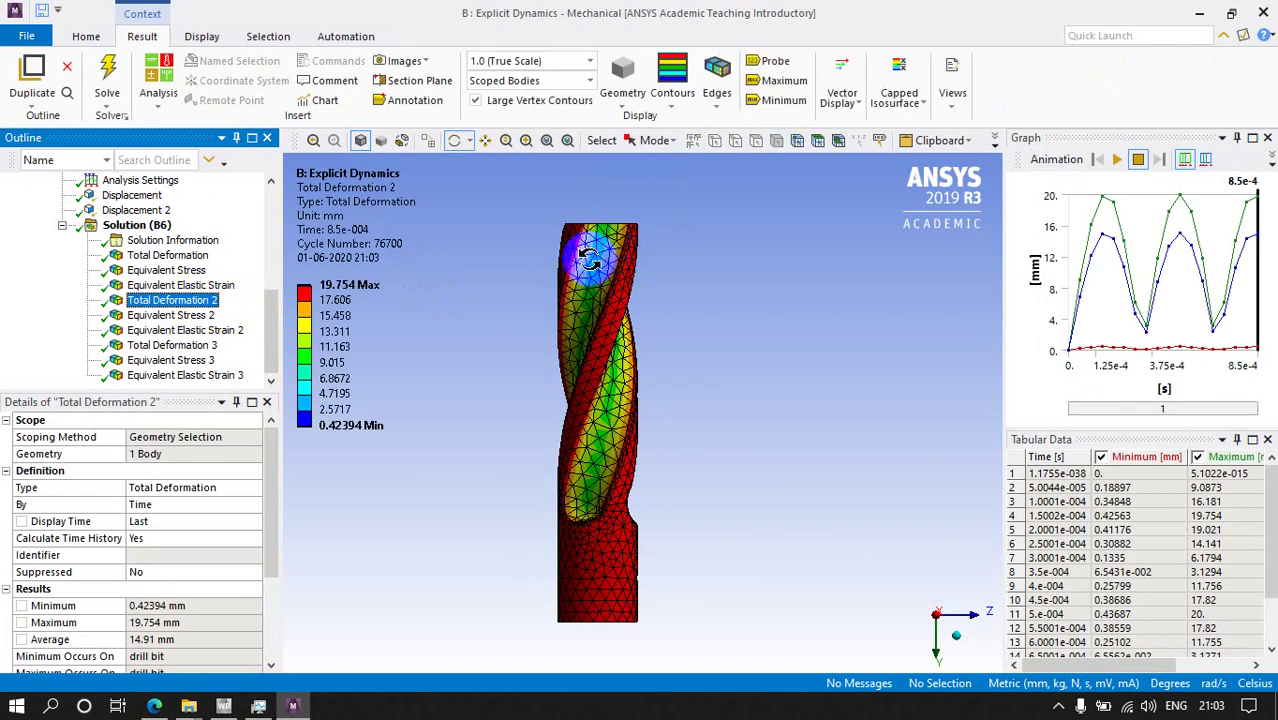
drag(598, 262, 610, 291)
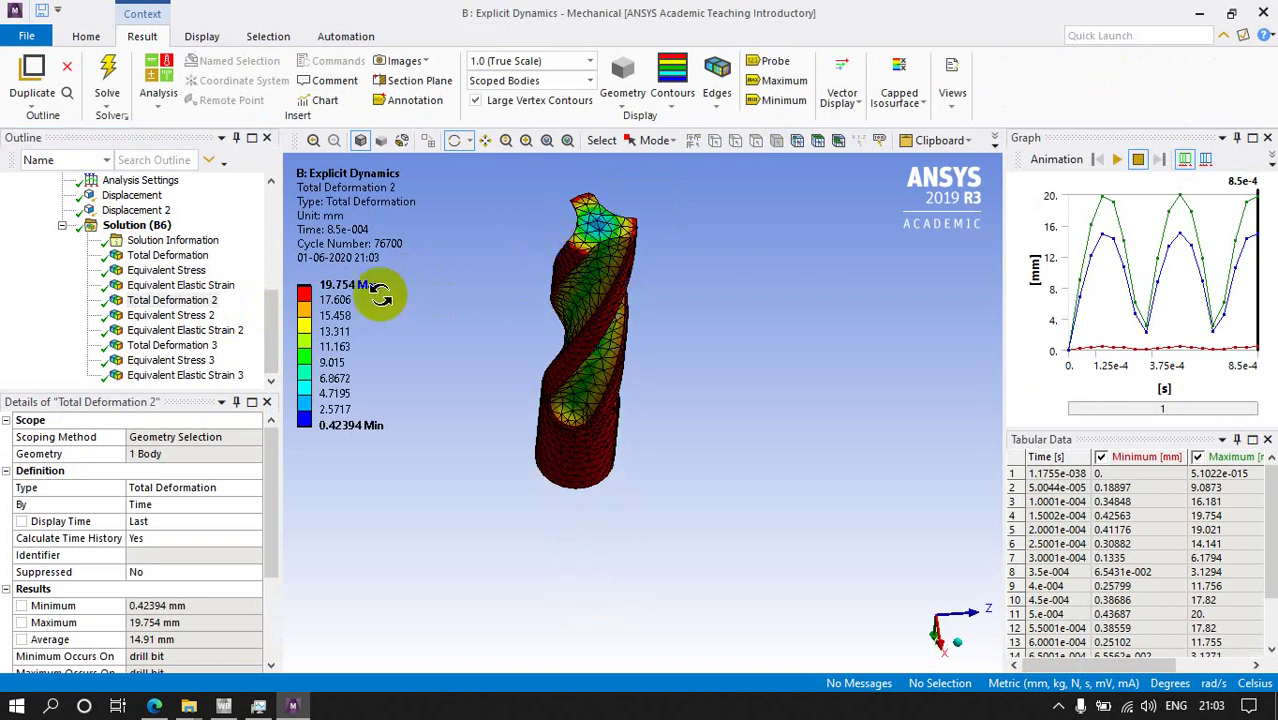
drag(532, 431, 513, 300)
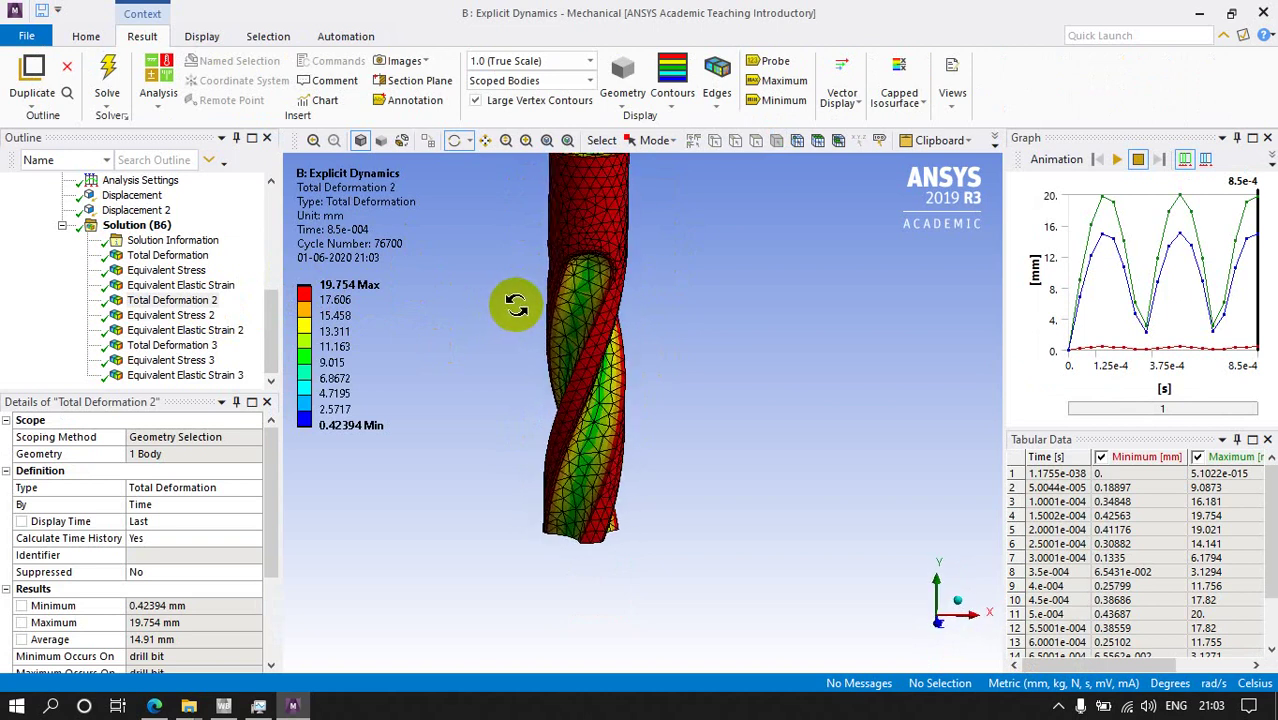
Step: Review the equivalent stress and equivalent elastic strain results scoped to the drill bit
click(187, 317)
drag(665, 491, 736, 474)
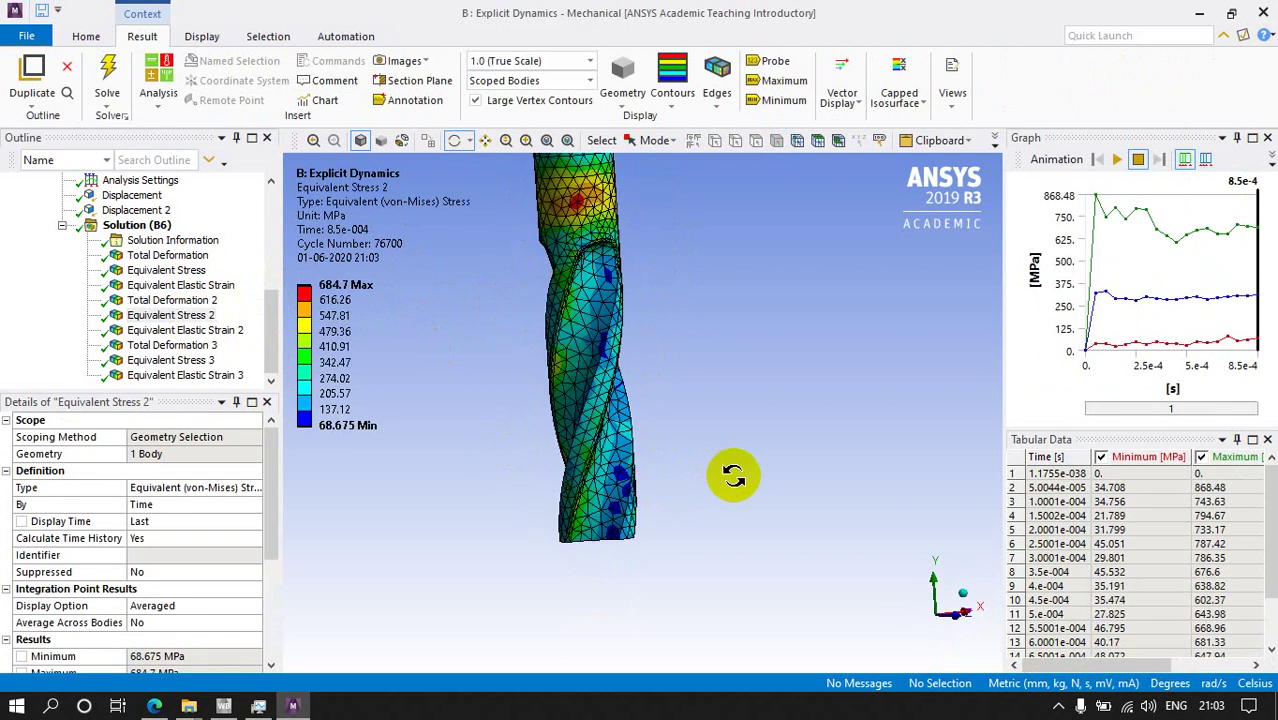
click(185, 332)
drag(542, 465, 641, 502)
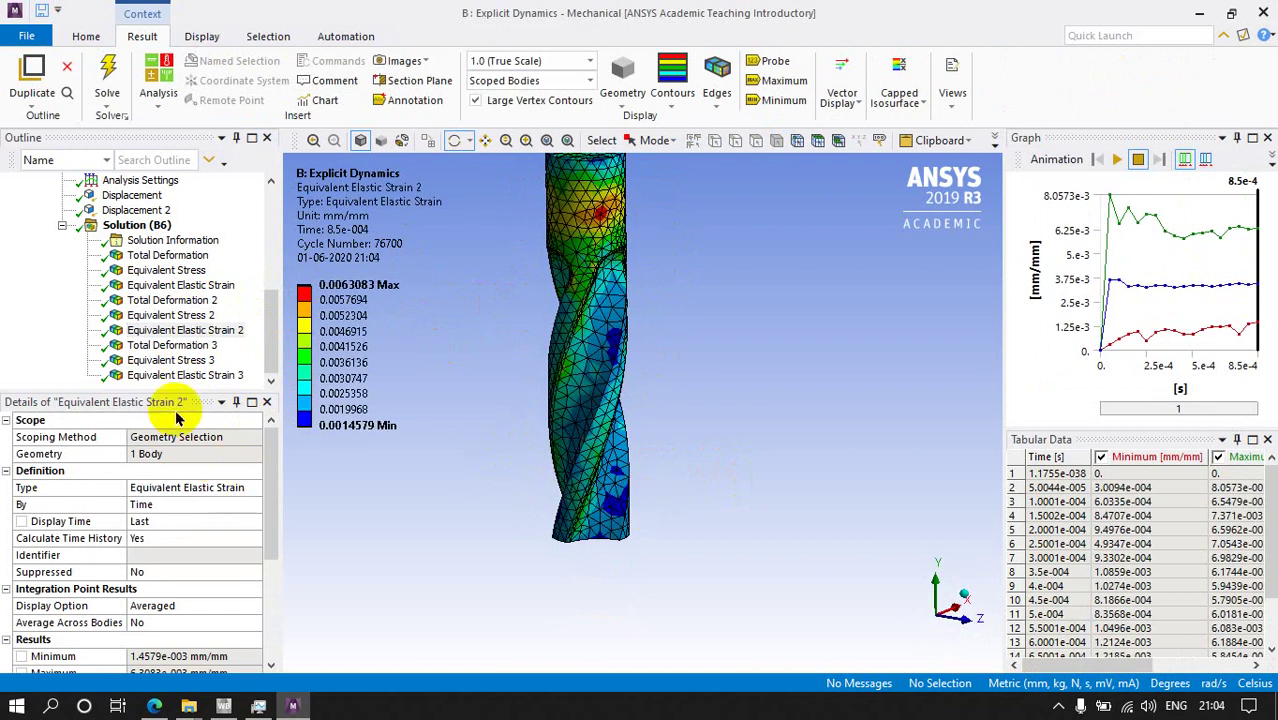
Step: Review the total deformation and equivalent stress results scoped to the block from several angles
click(168, 346)
drag(508, 516, 738, 484)
drag(722, 527, 725, 531)
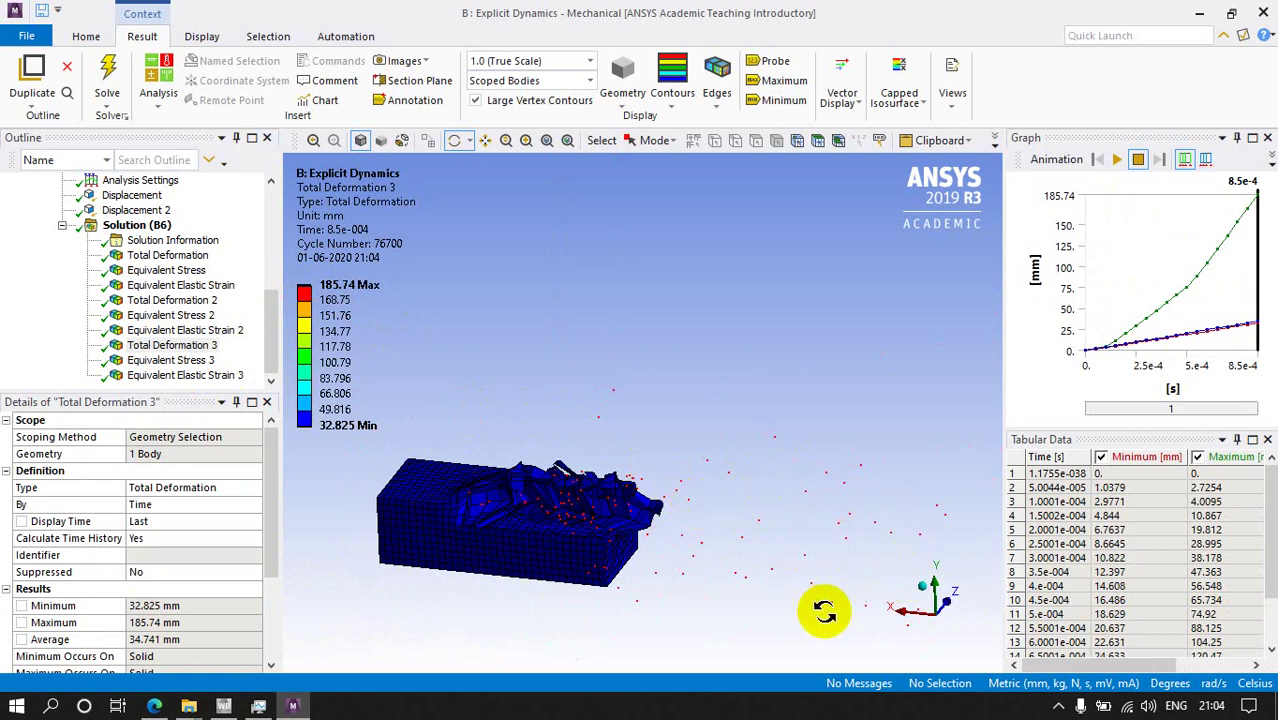
drag(747, 586, 722, 543)
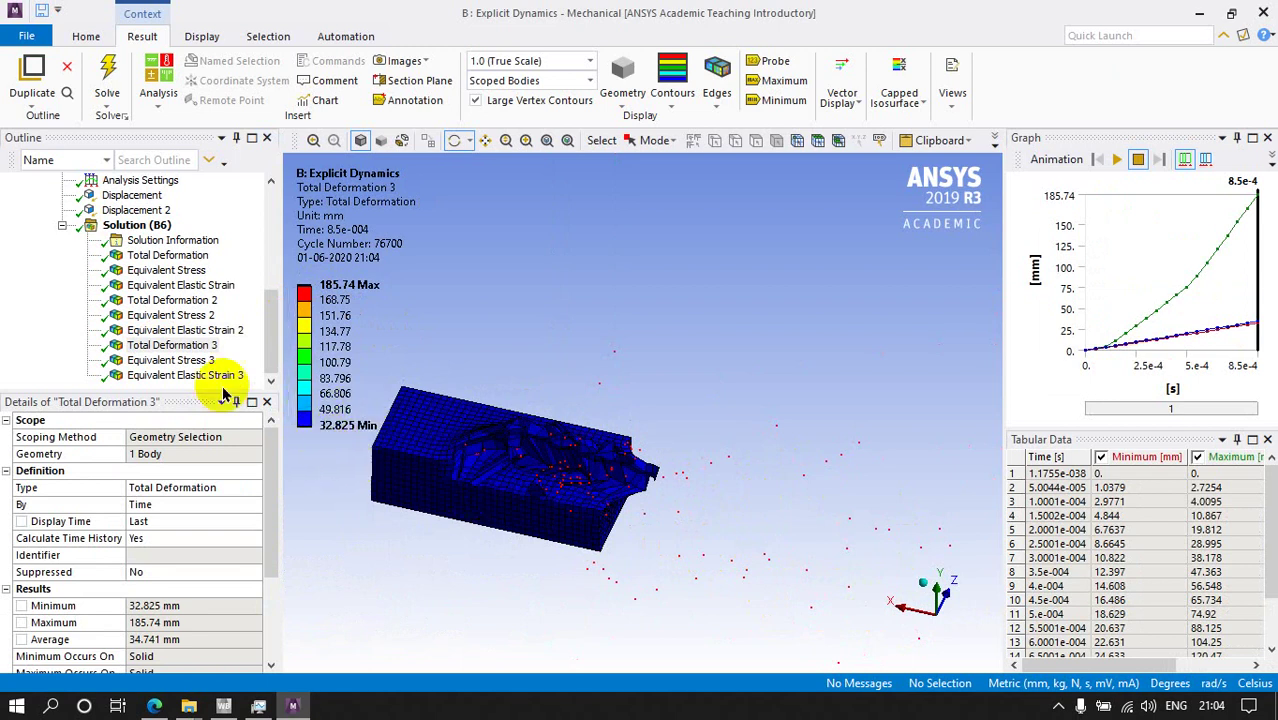
click(204, 361)
mouse_move(552, 478)
mouse_down()
mouse_move(543, 492)
mouse_move(537, 472)
mouse_up()
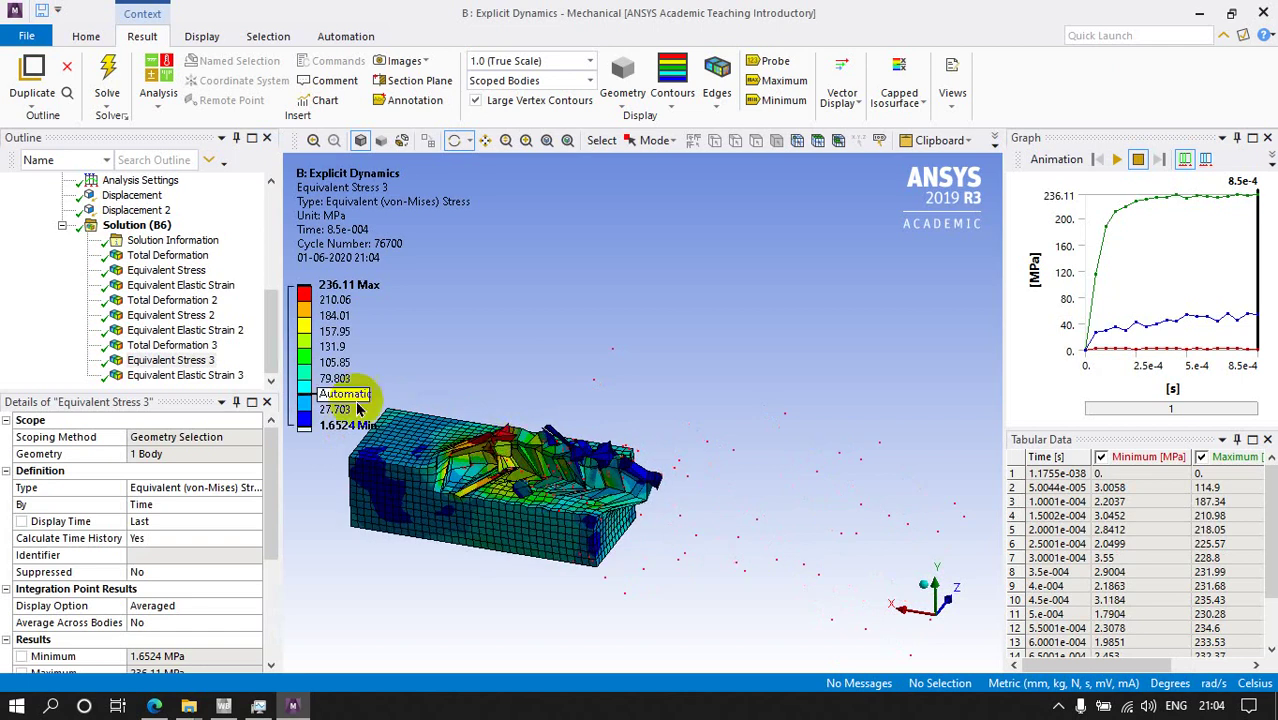
Step: Display the block's equivalent elastic strain result, play its animation and stop the playback
click(214, 380)
drag(540, 495, 597, 514)
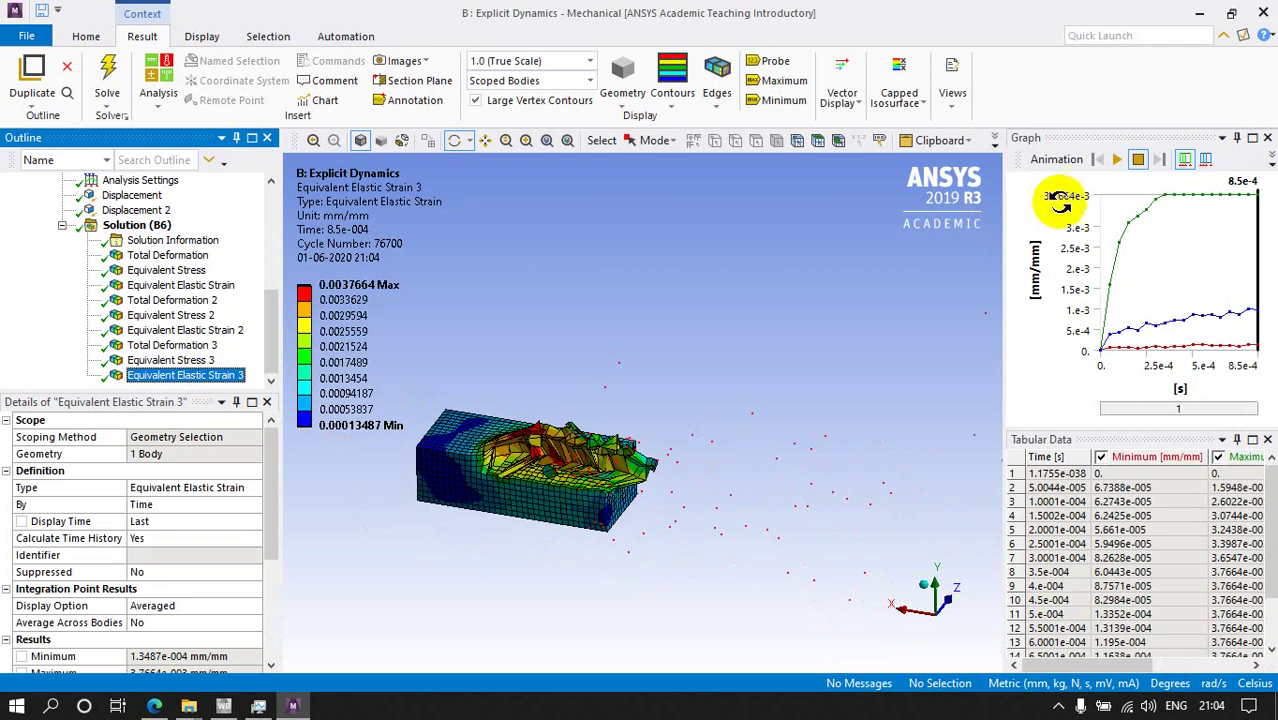
click(1116, 163)
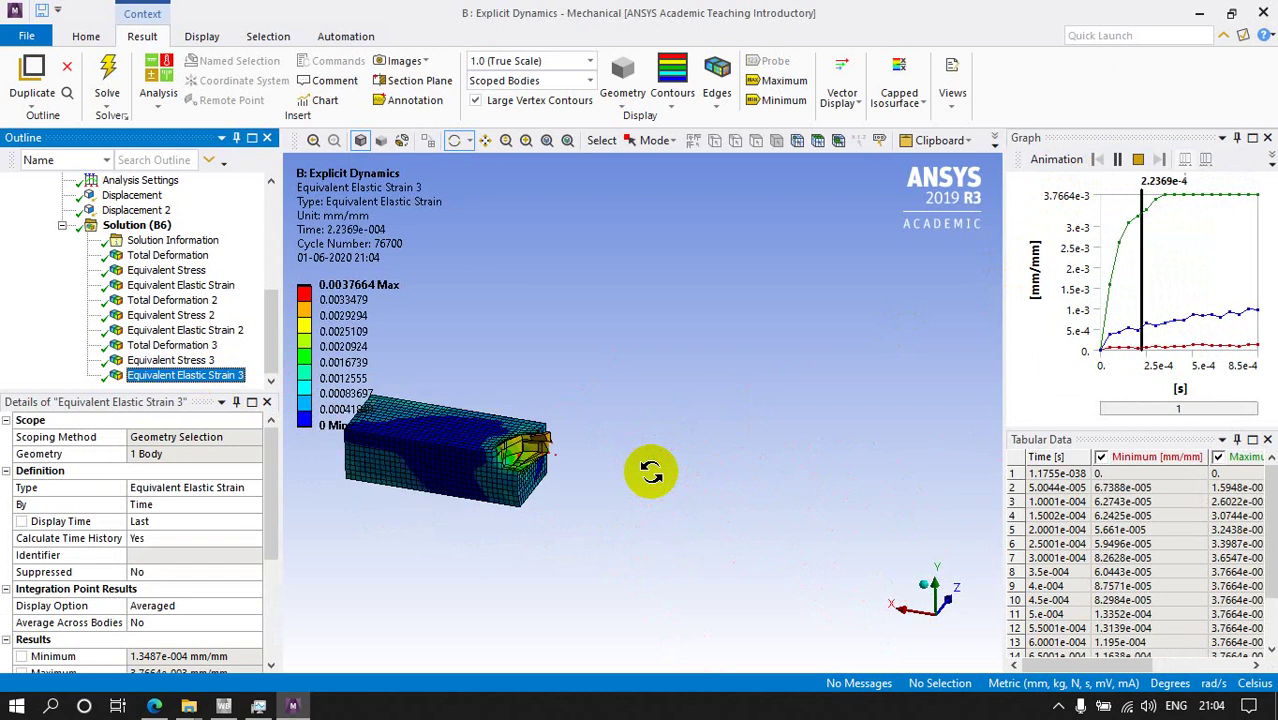
drag(651, 473, 762, 478)
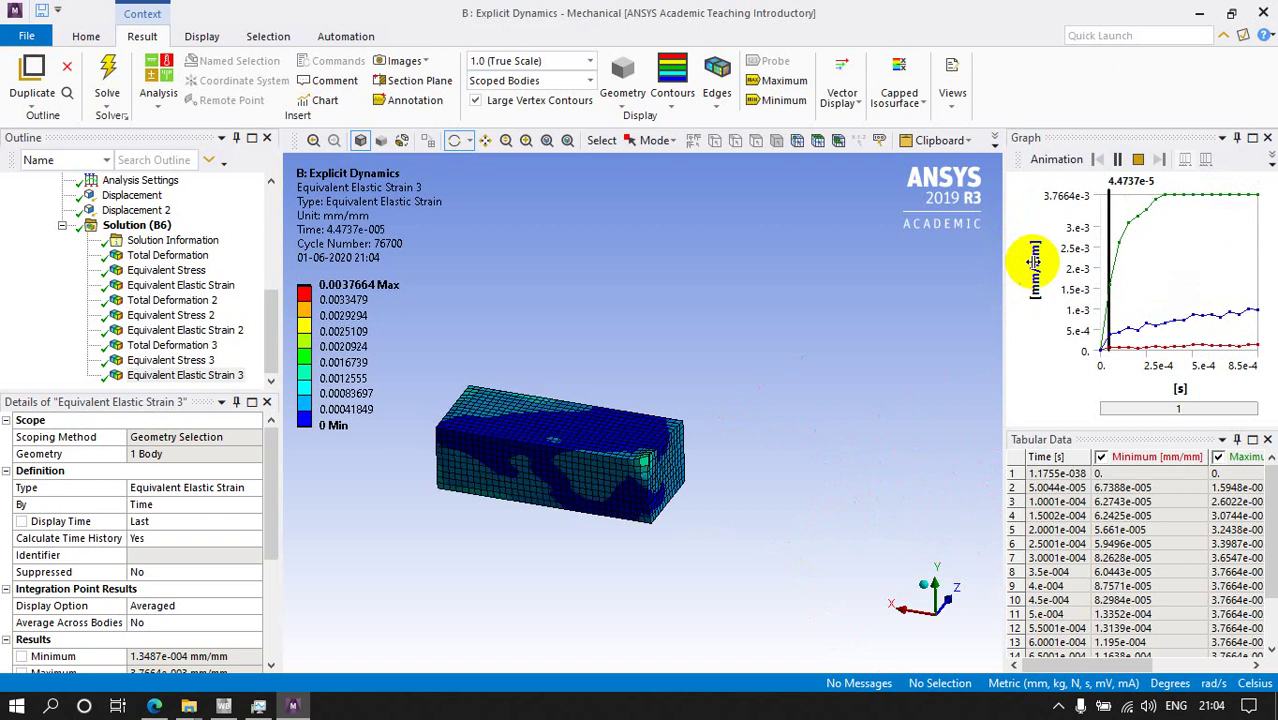
click(1138, 159)
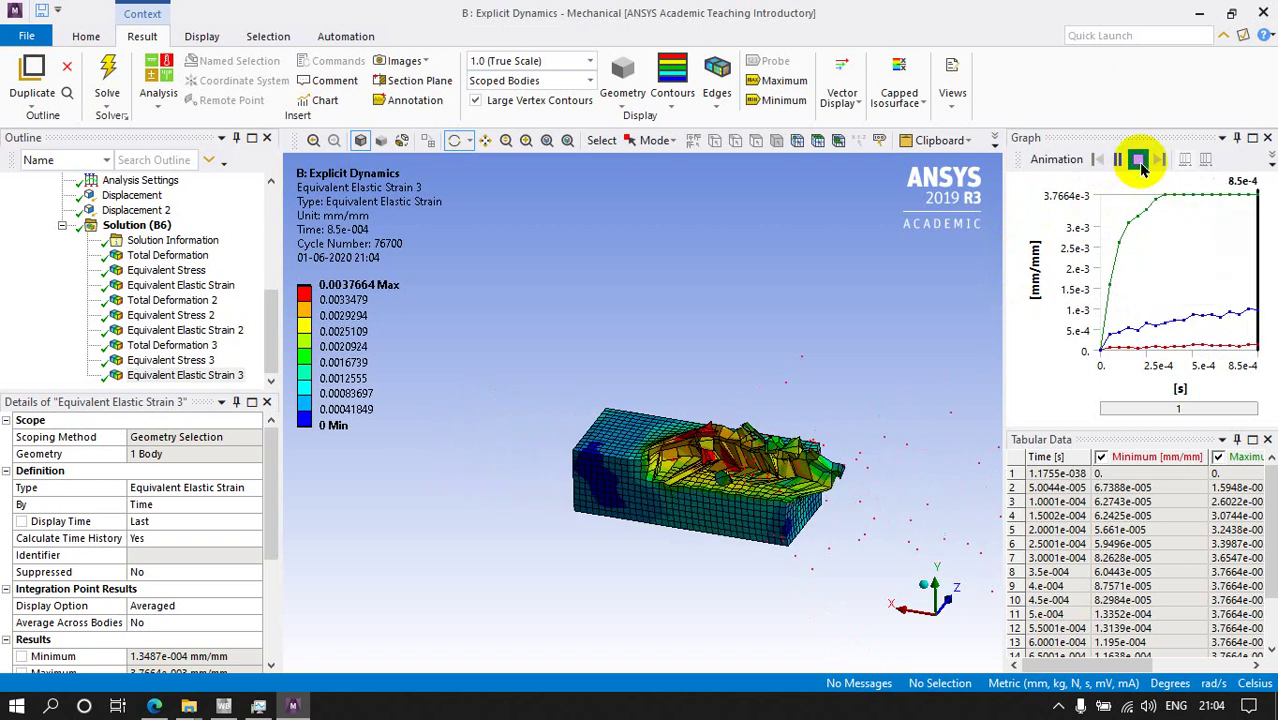